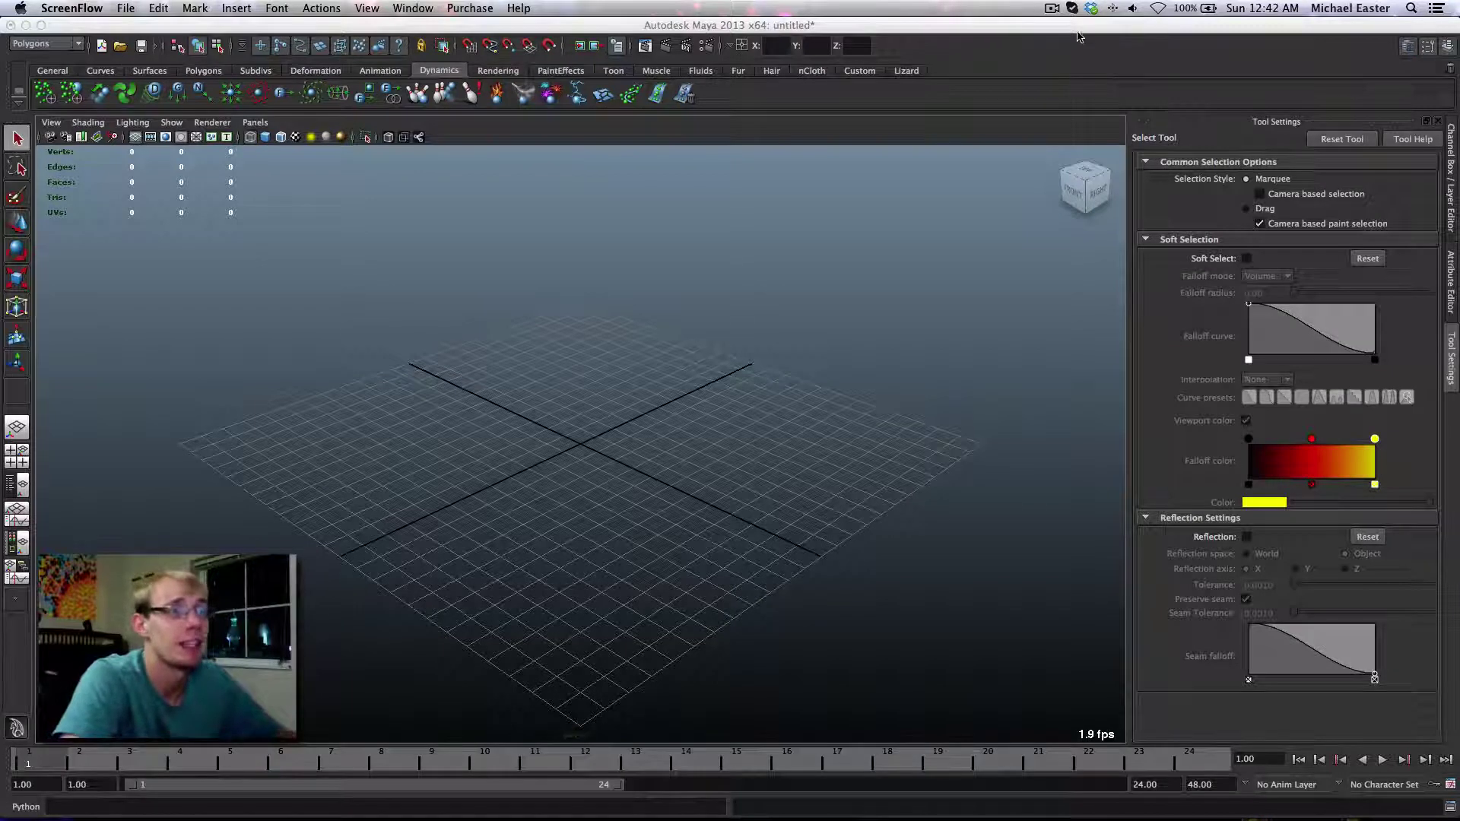
Bring Maya to the front and glance at the system date and time
left_click(696, 324)
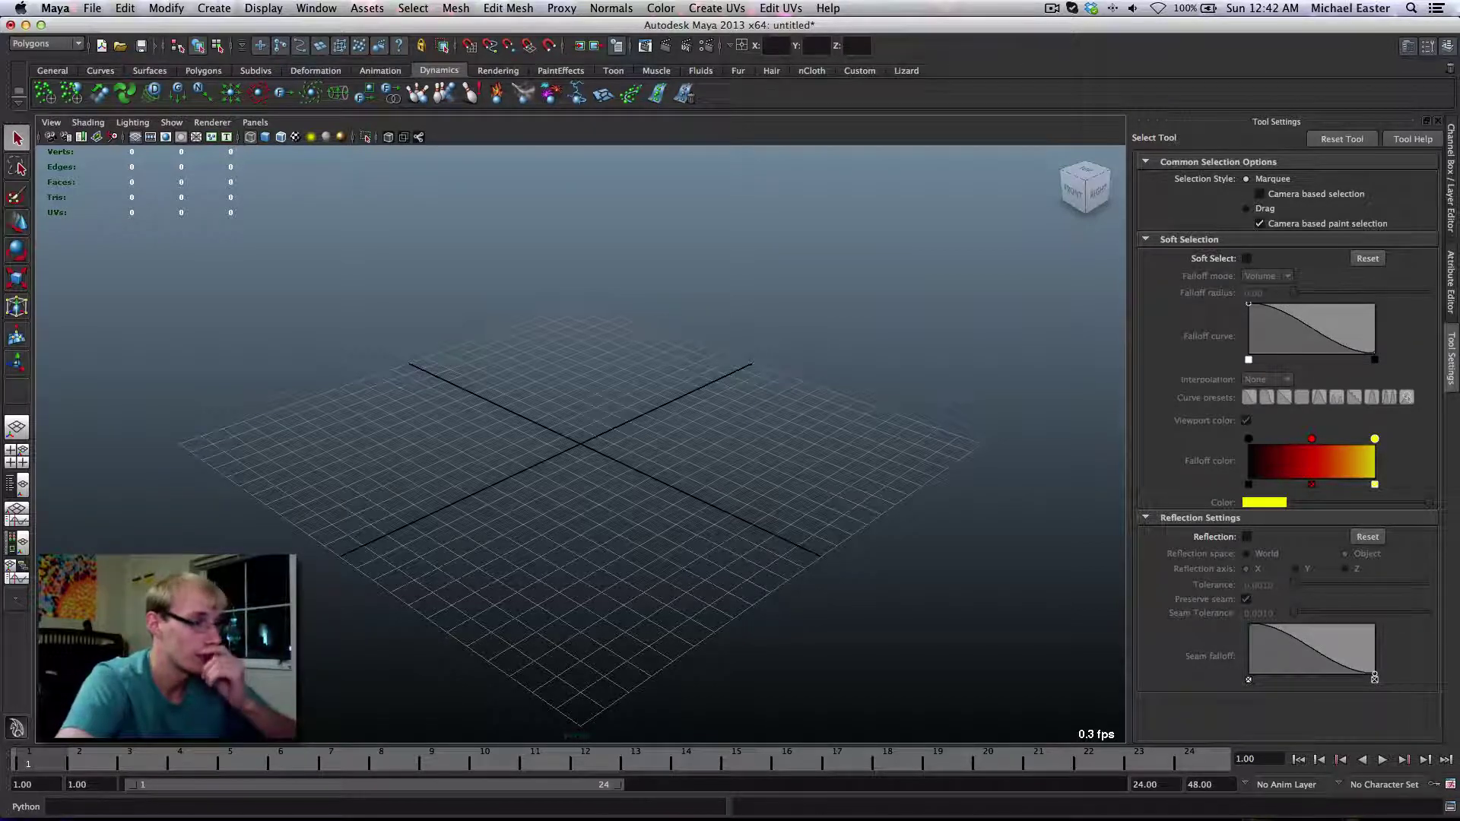
mouse_move(612, 807)
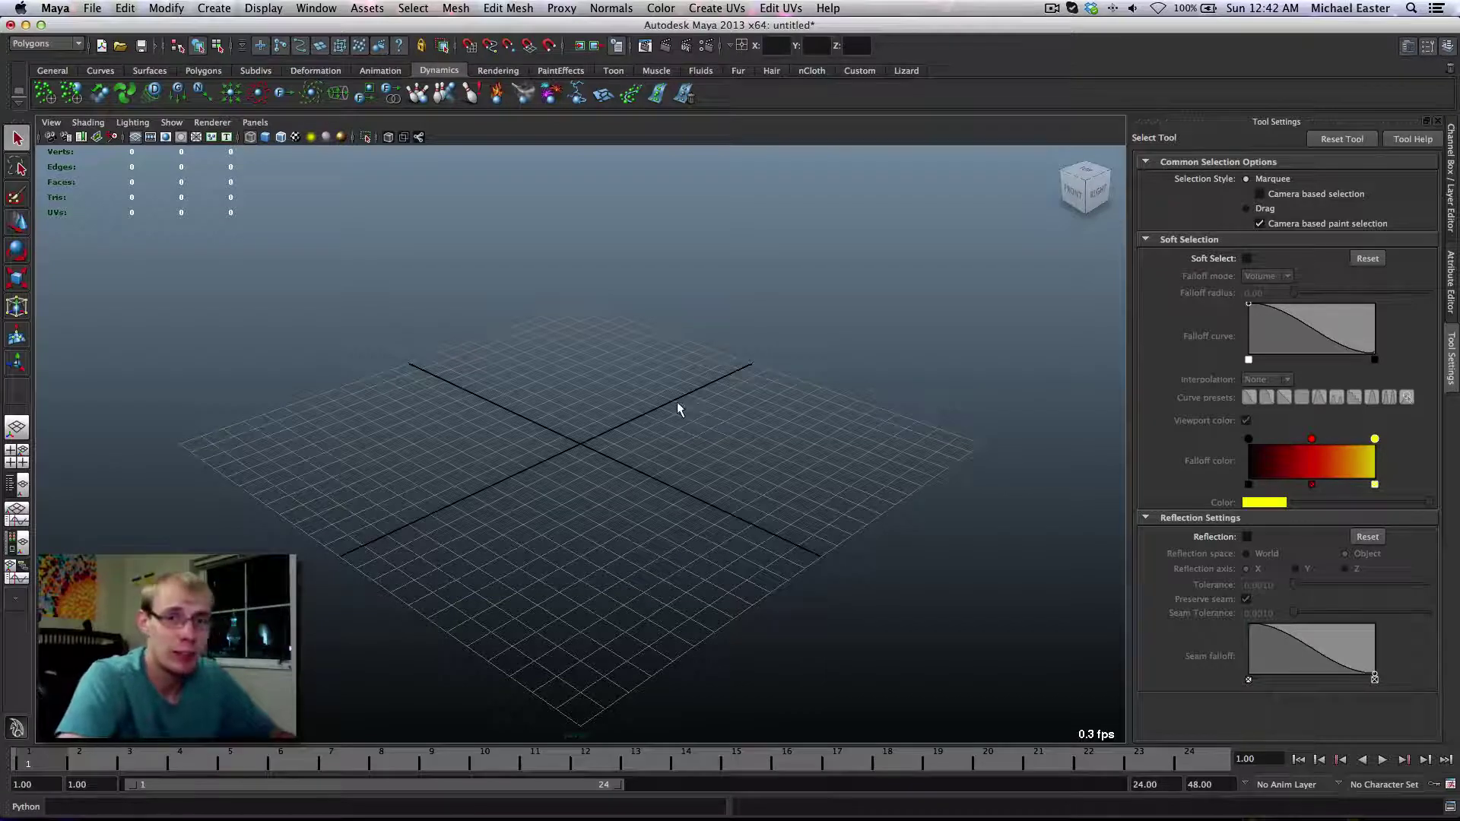
left_click(1262, 8)
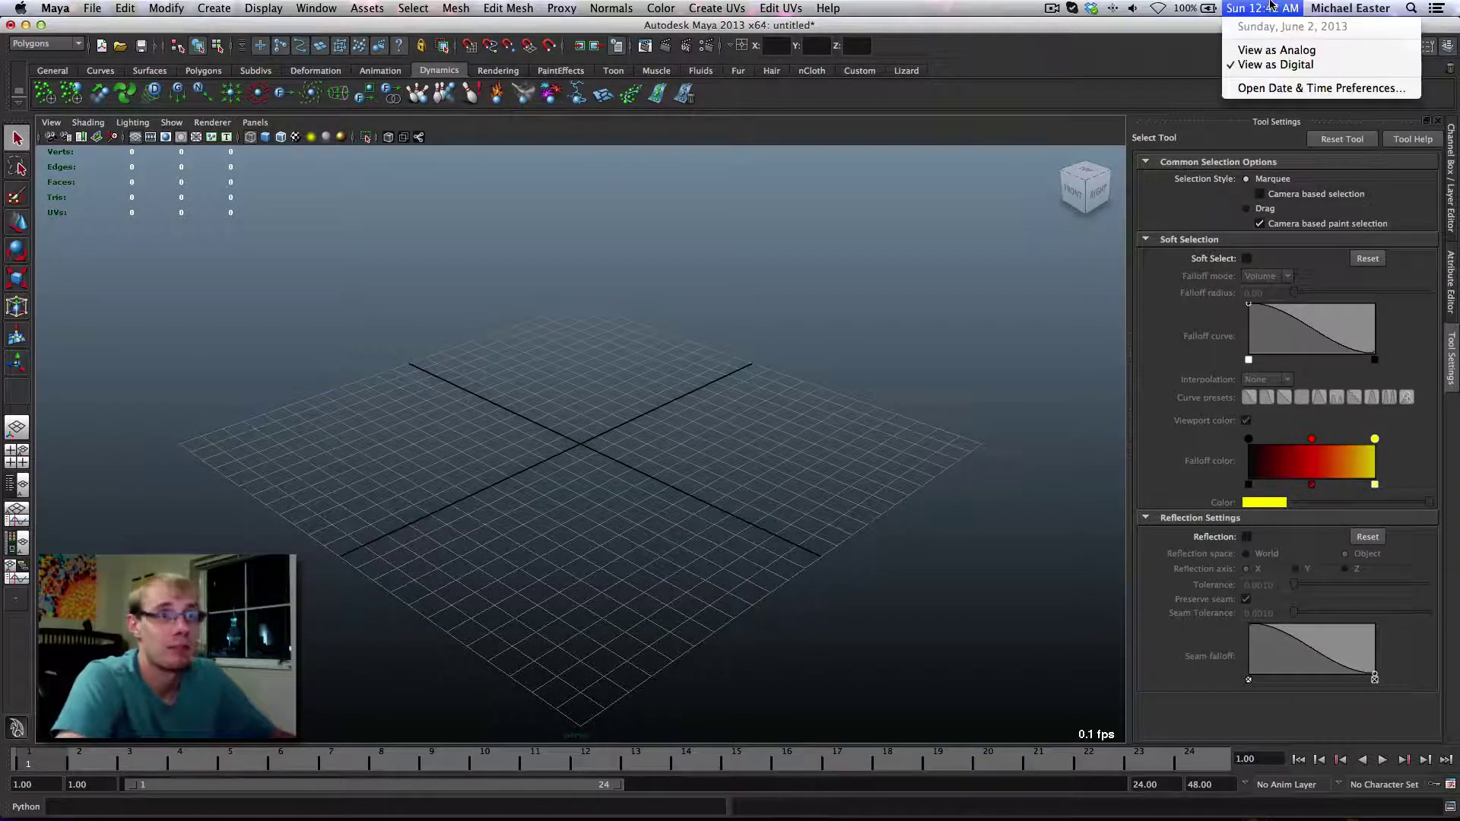
left_click(1272, 5)
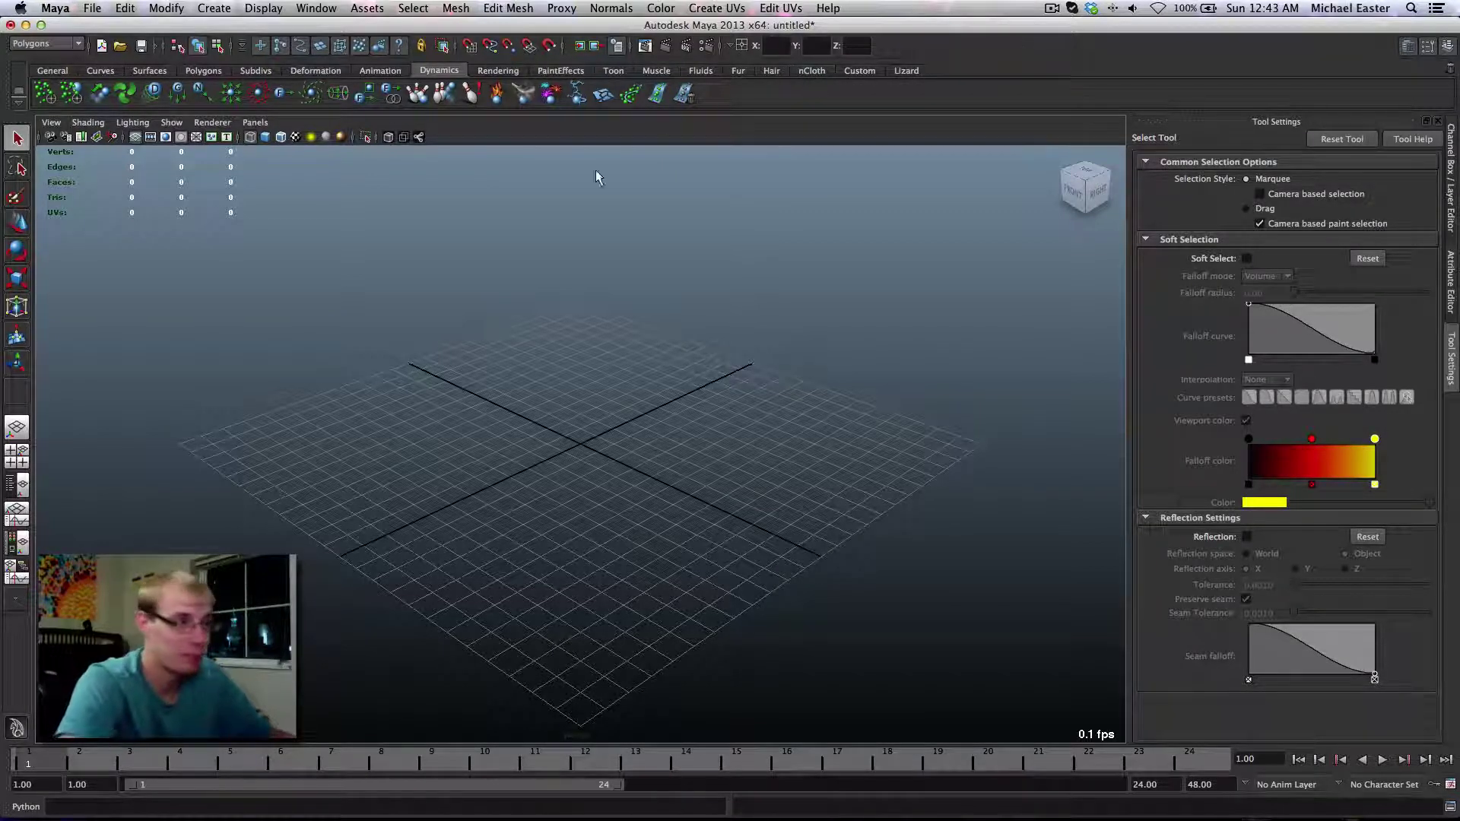
Save the empty scene under the new name RippleEffect.mb
left_click_drag(619, 456, 550, 489, "alt")
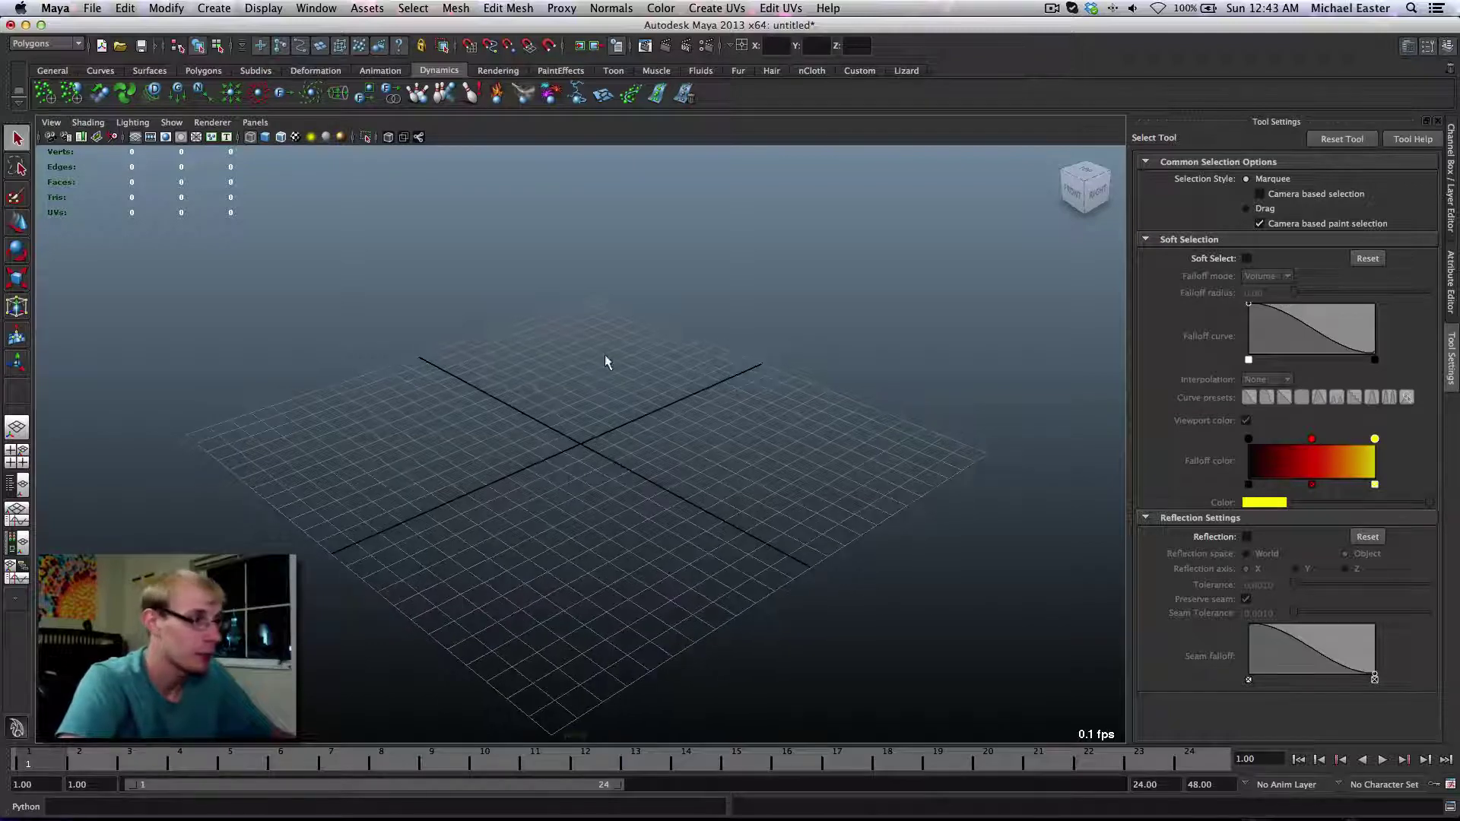
key("super+s")
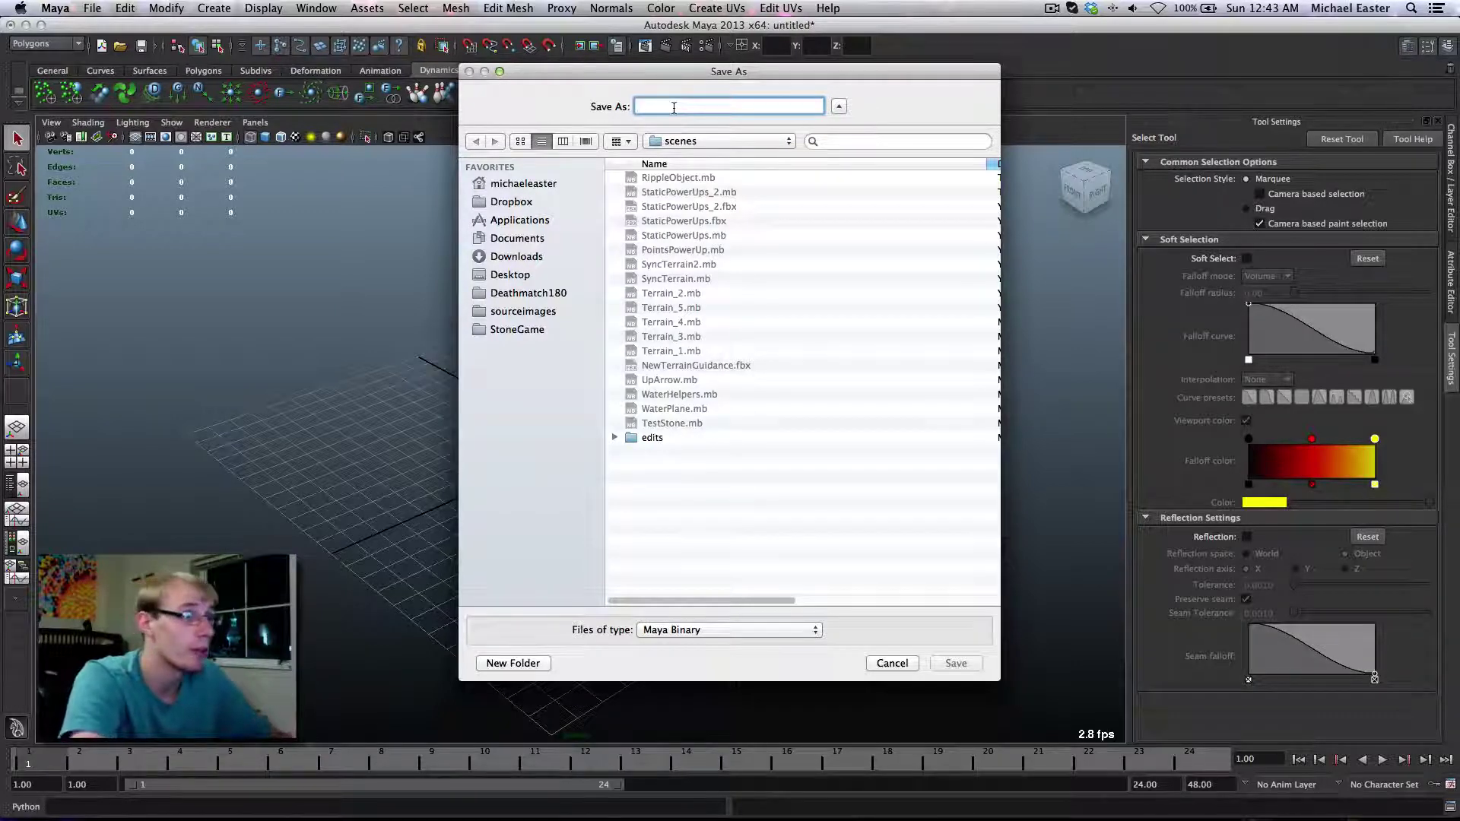
type("Ripple")
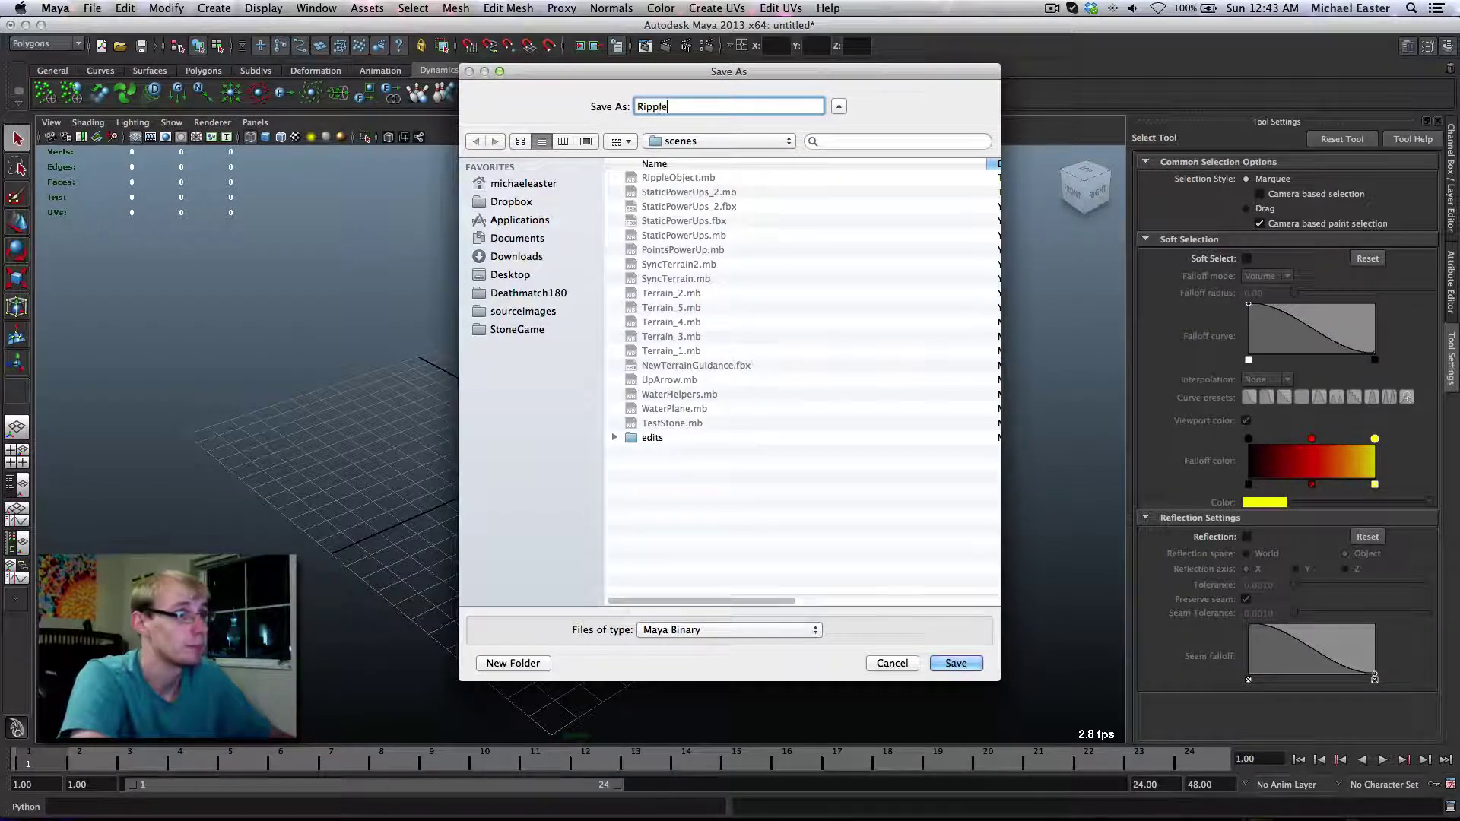
type("Effect")
key("Return")
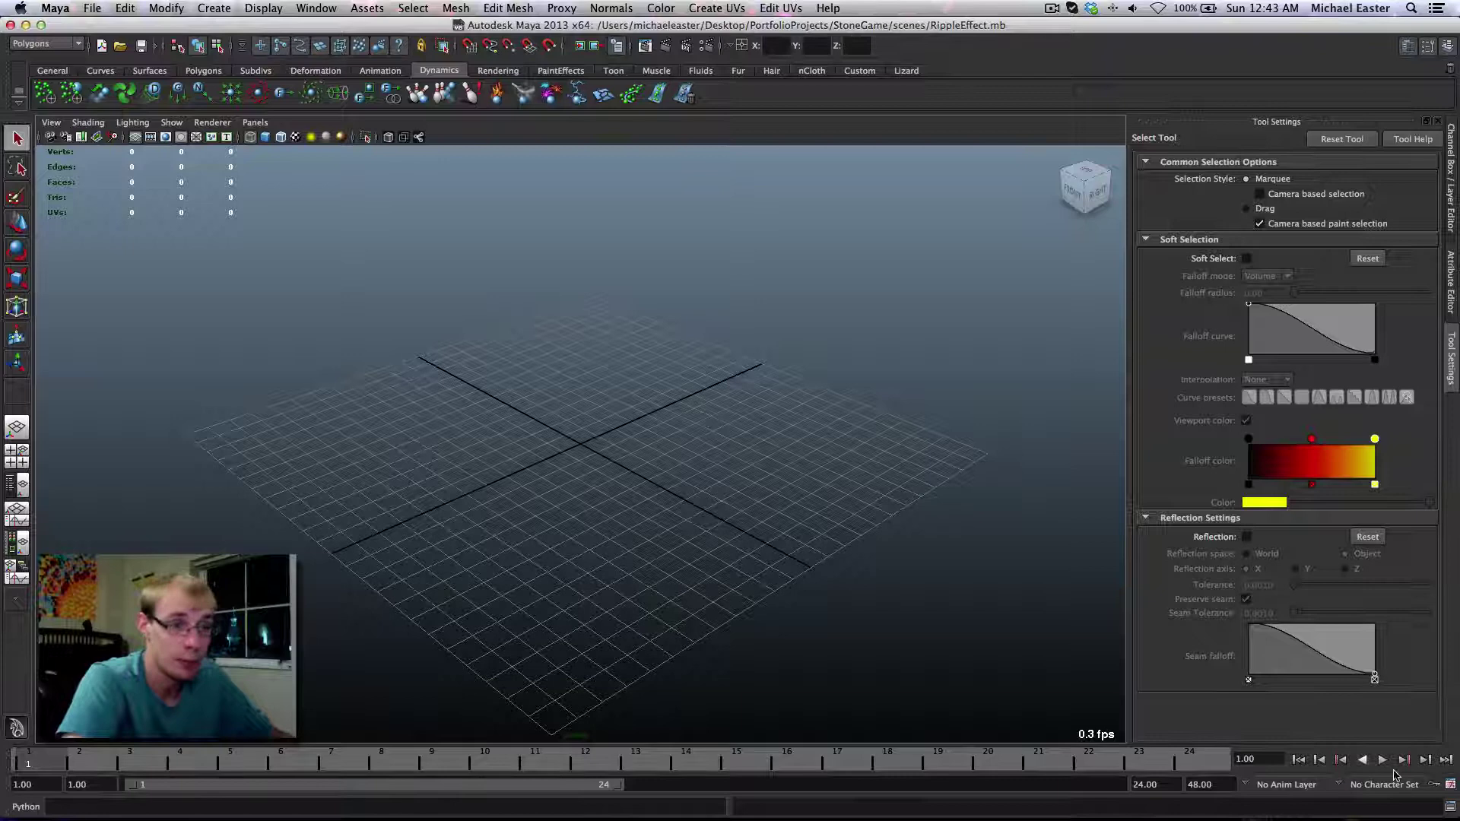
Set the scene time unit to NTSC (30 fps), keep centimeter units, and save preferences
left_click(1448, 782)
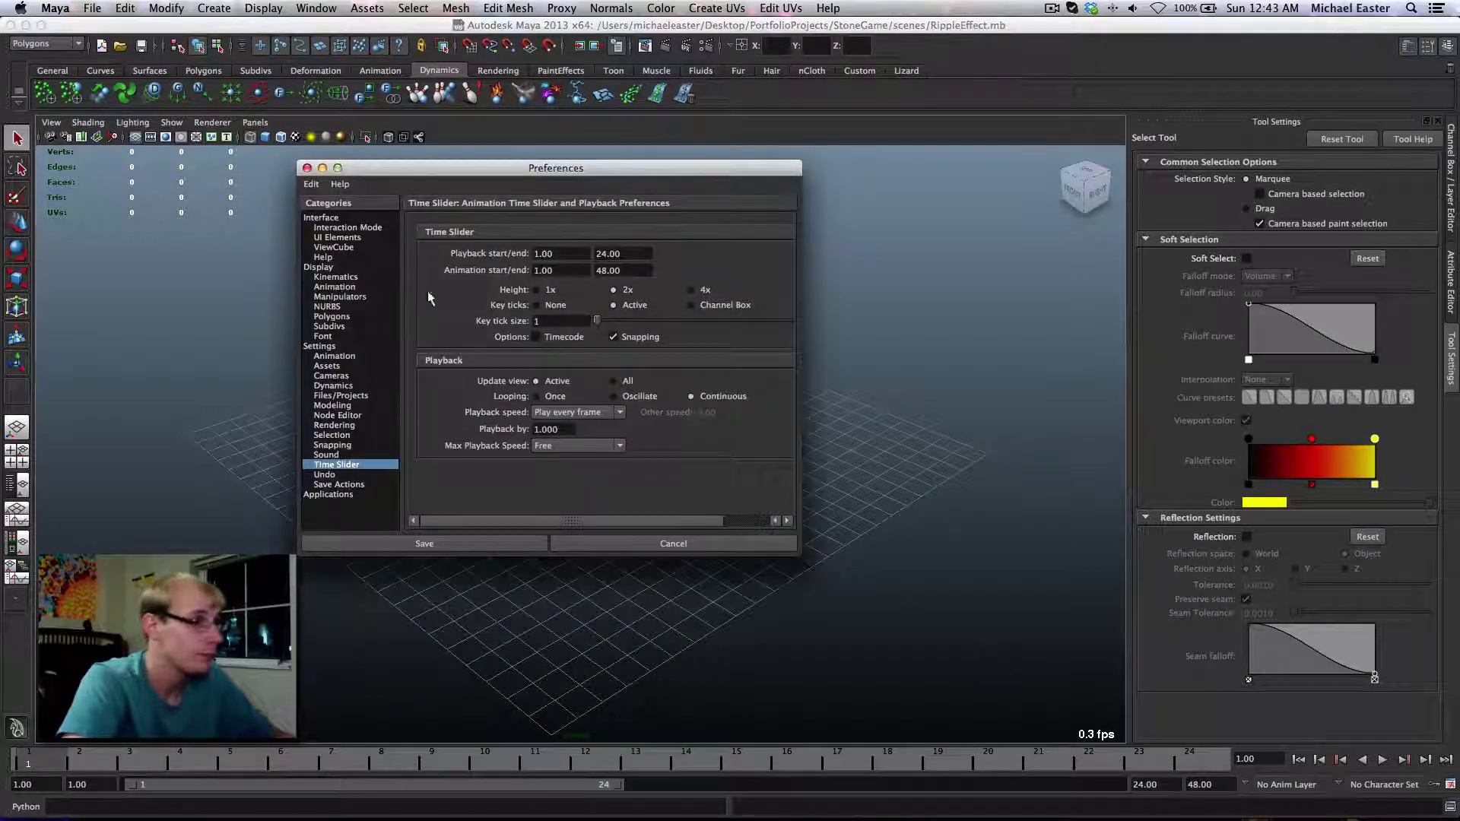
left_click(339, 346)
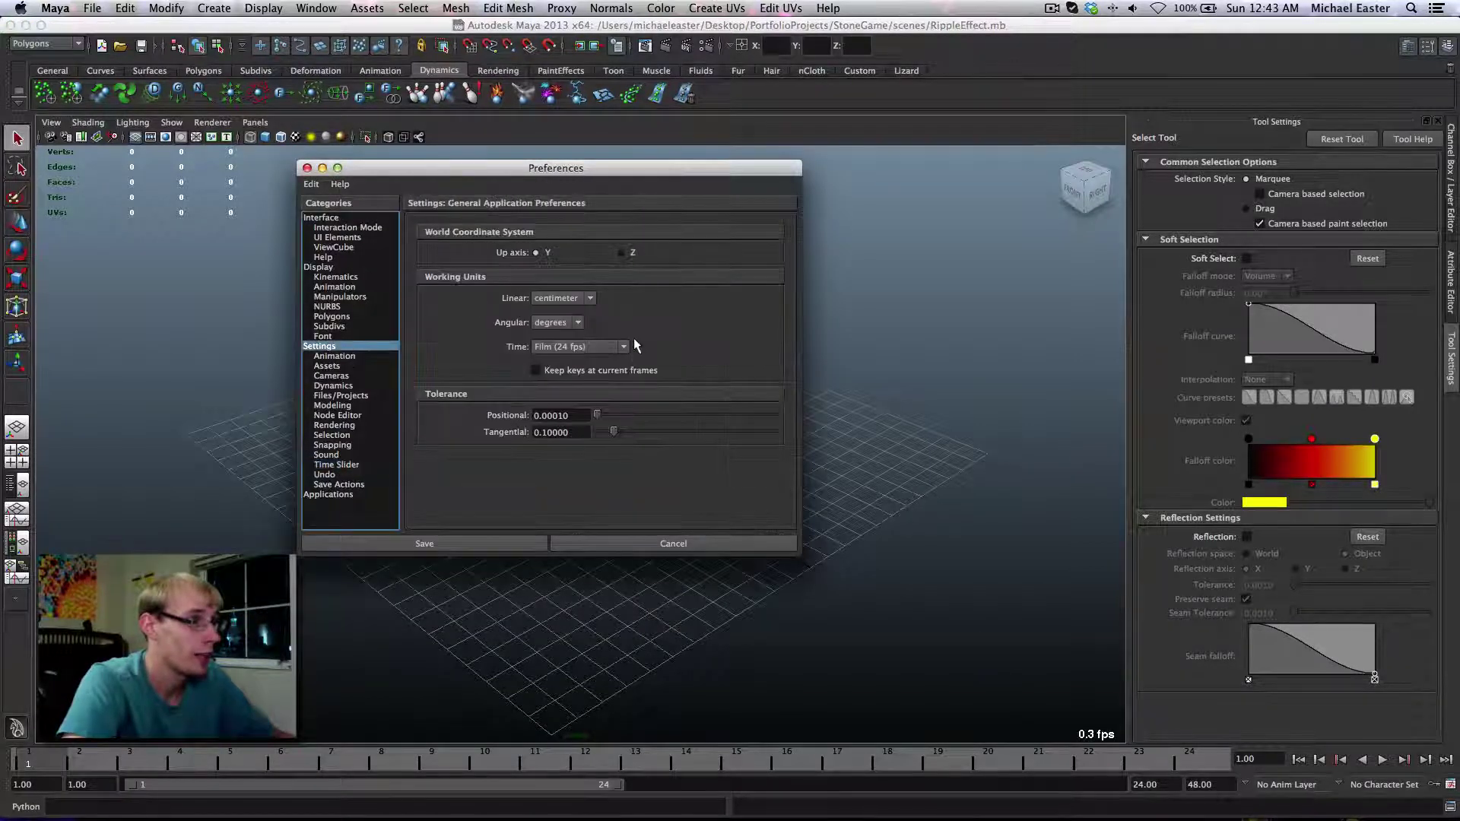
left_click(586, 348)
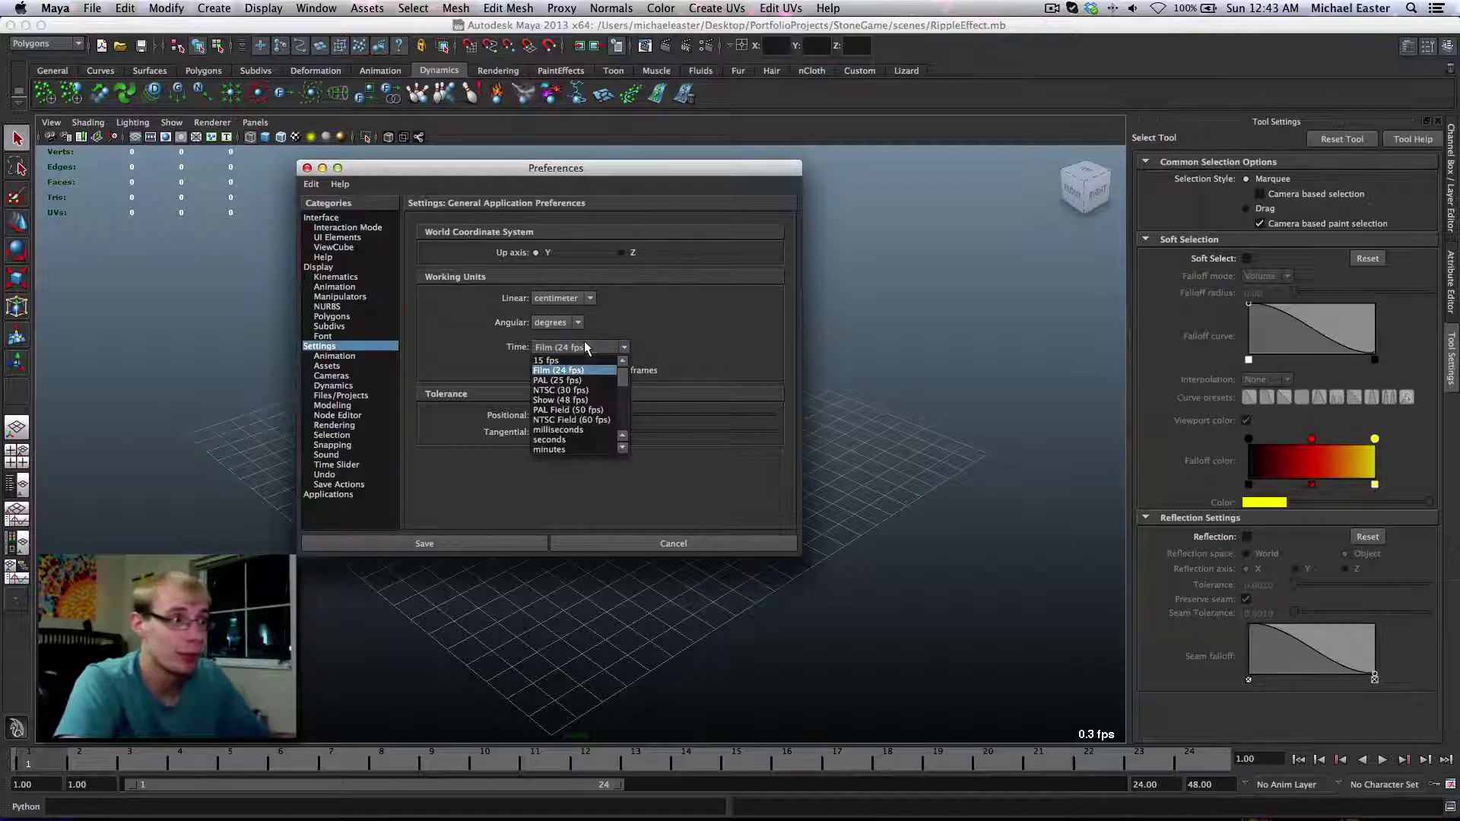
left_click(585, 390)
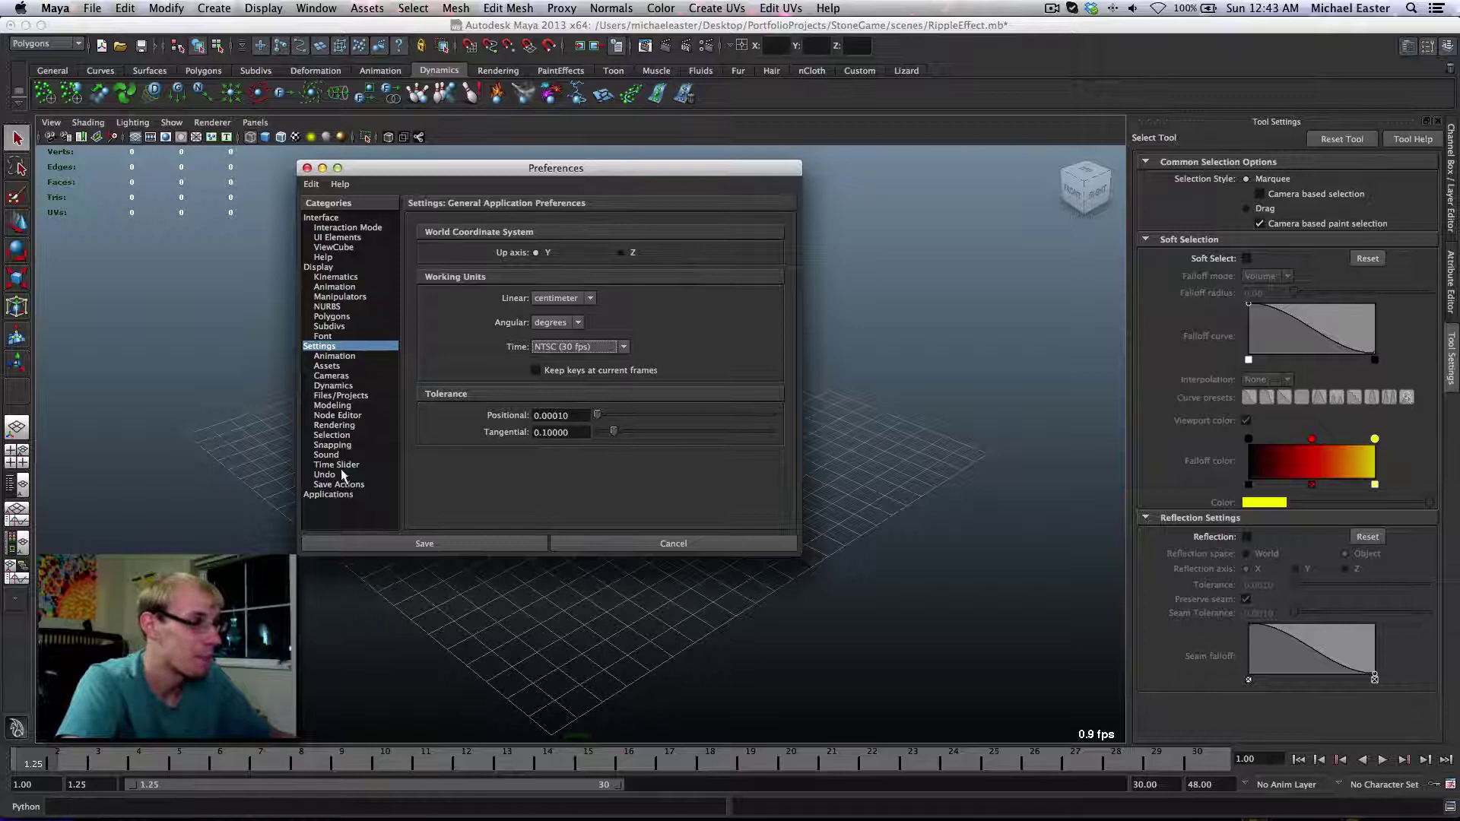
left_click(342, 358)
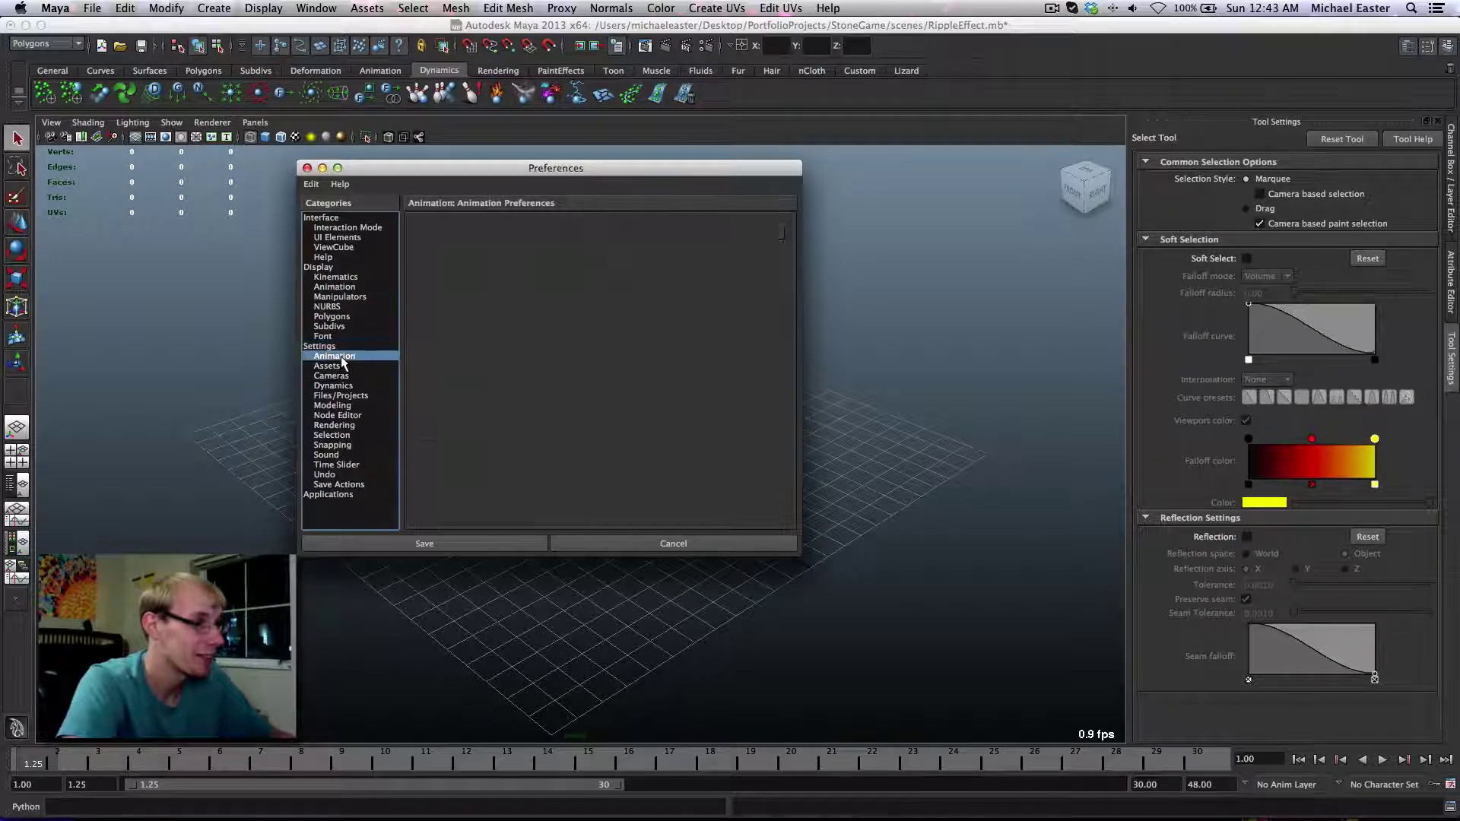
left_click(328, 347)
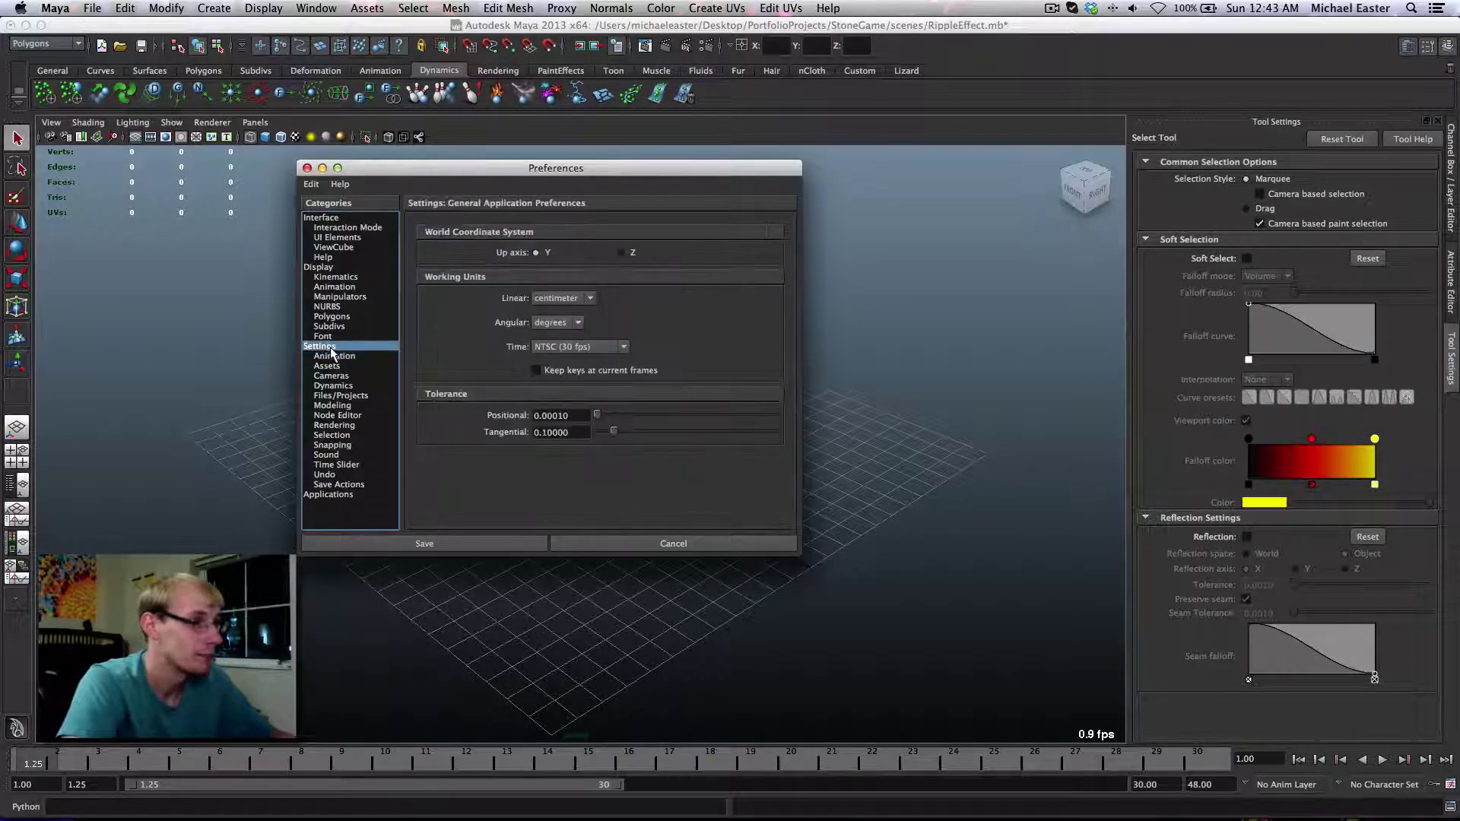
left_click(556, 297)
left_click(555, 297)
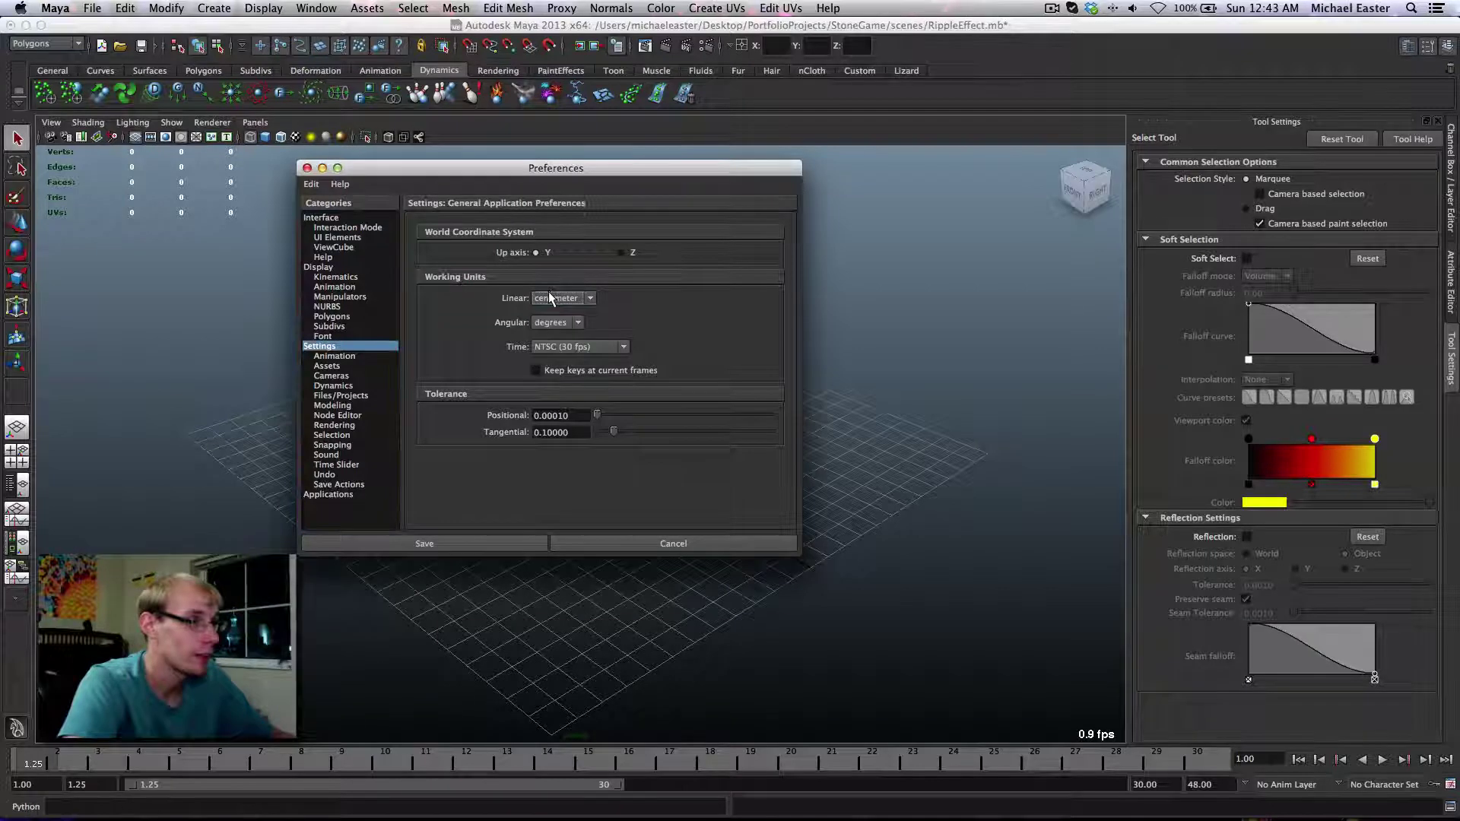
left_click(502, 543)
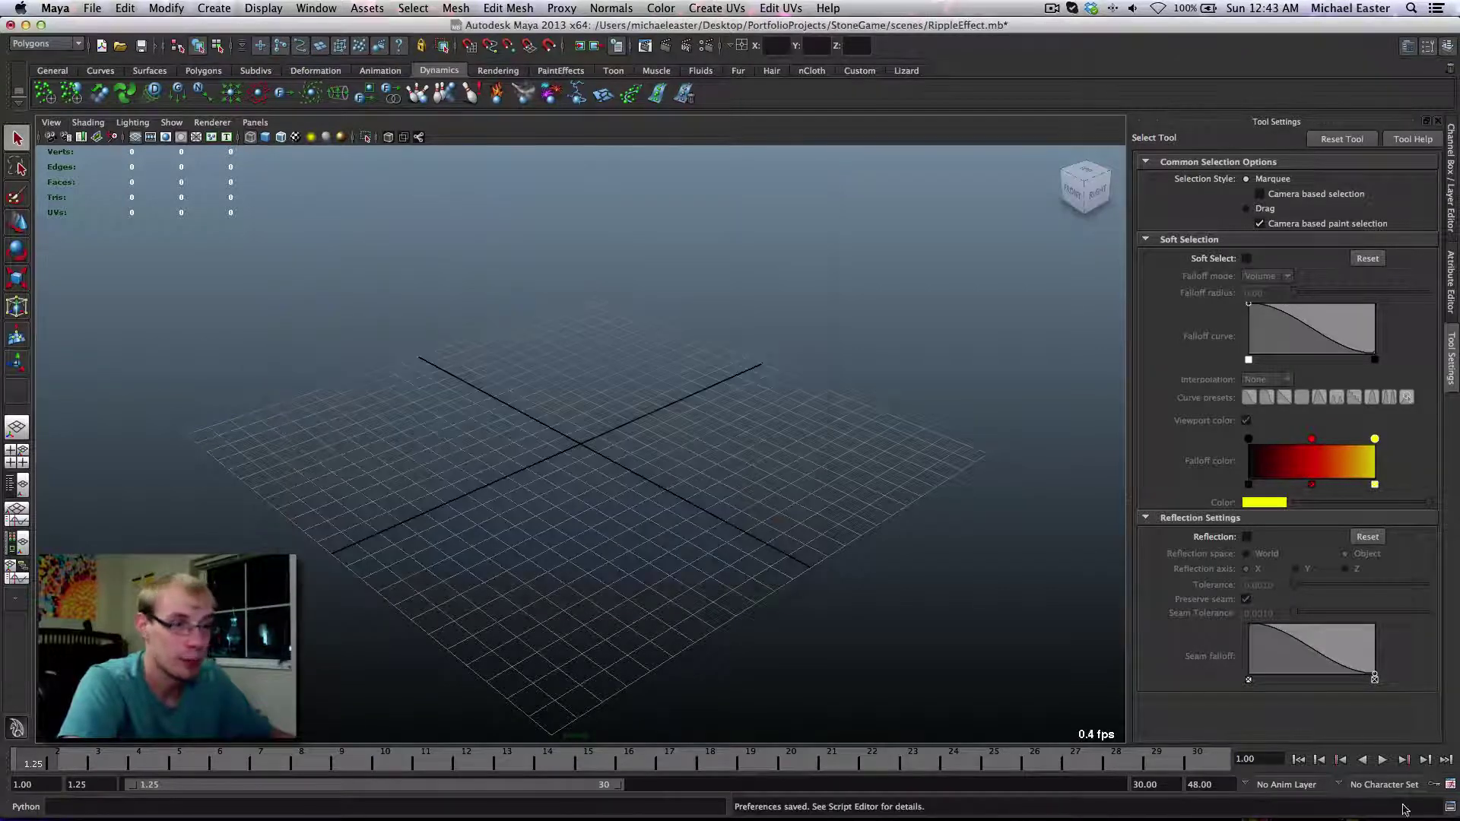
Set playback start to frame 1 with Play every frame, and save the preferences
left_click(1450, 785)
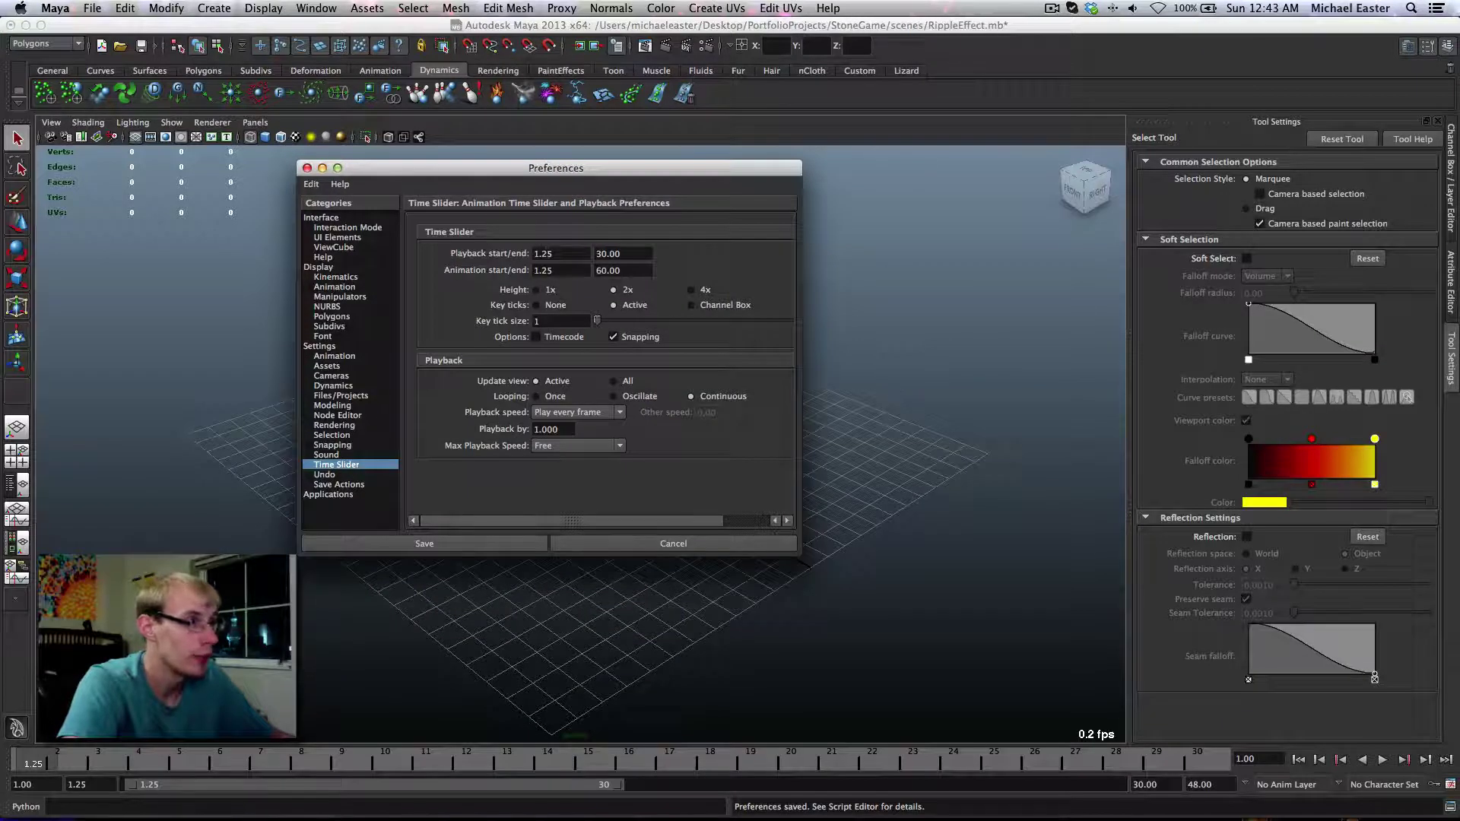
double_click(543, 253)
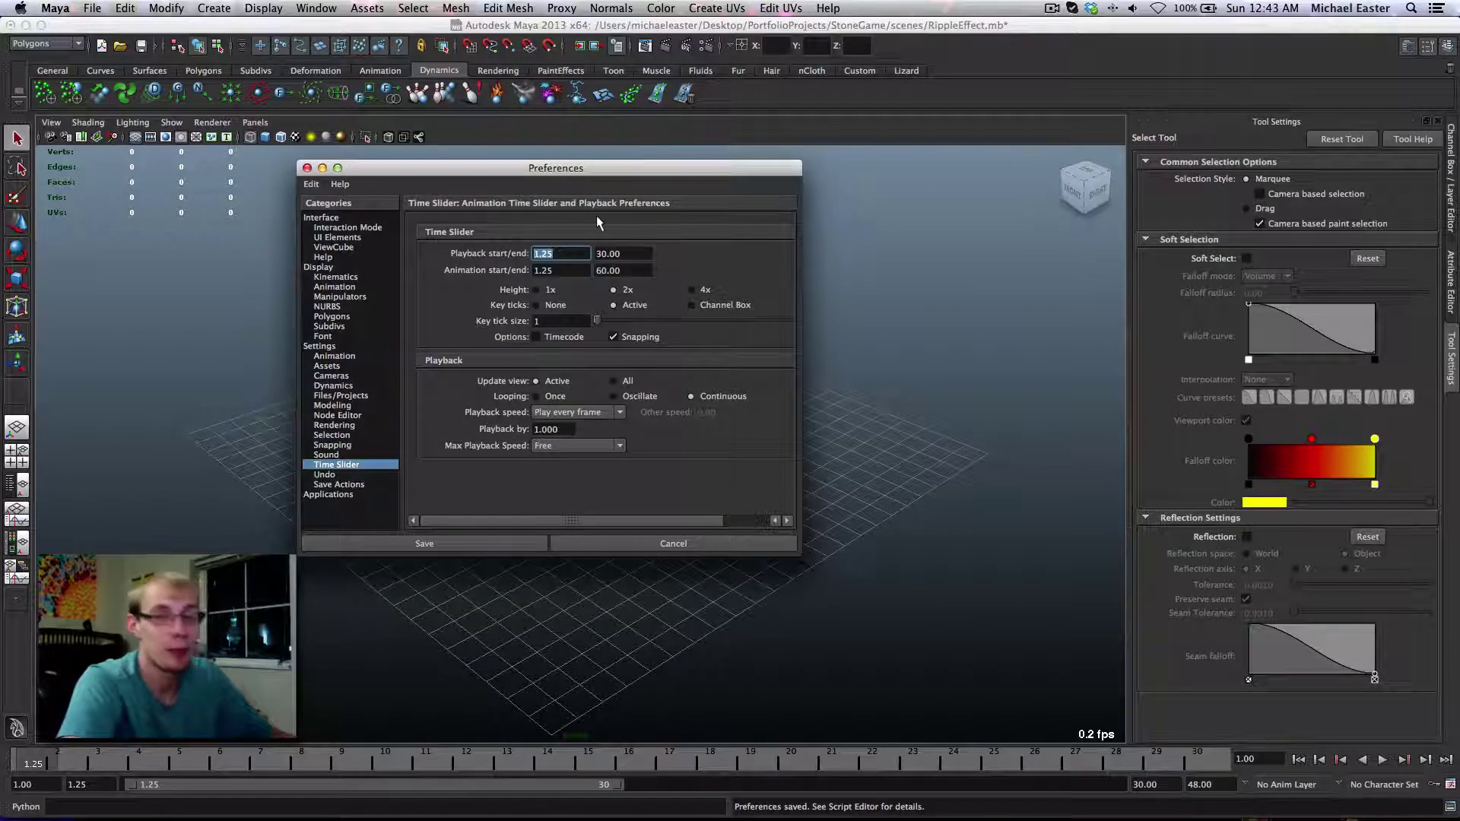
type("1")
key("Tab")
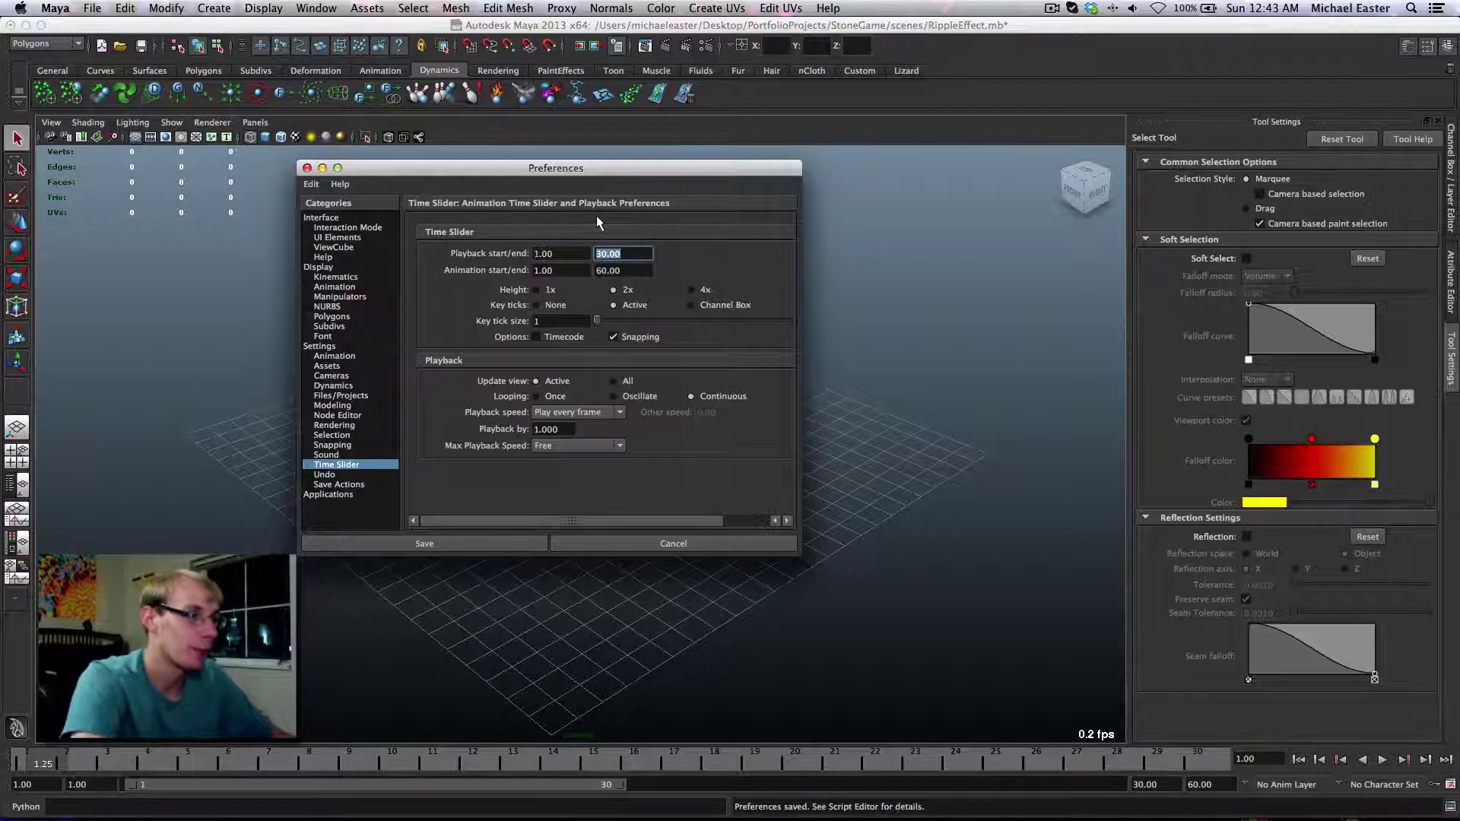
left_click(606, 410)
left_click(579, 427)
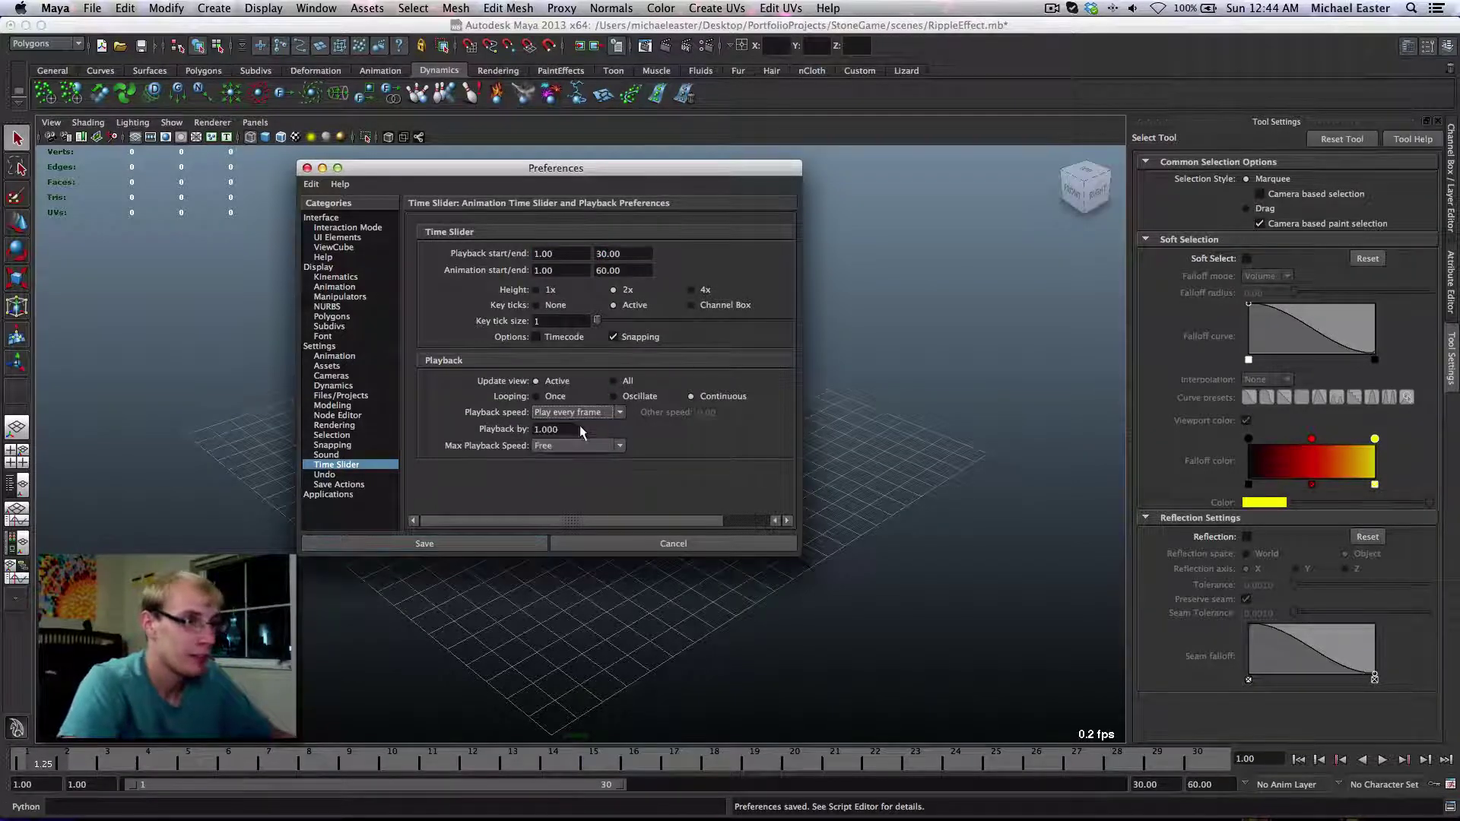
left_click(596, 413)
left_click(595, 428)
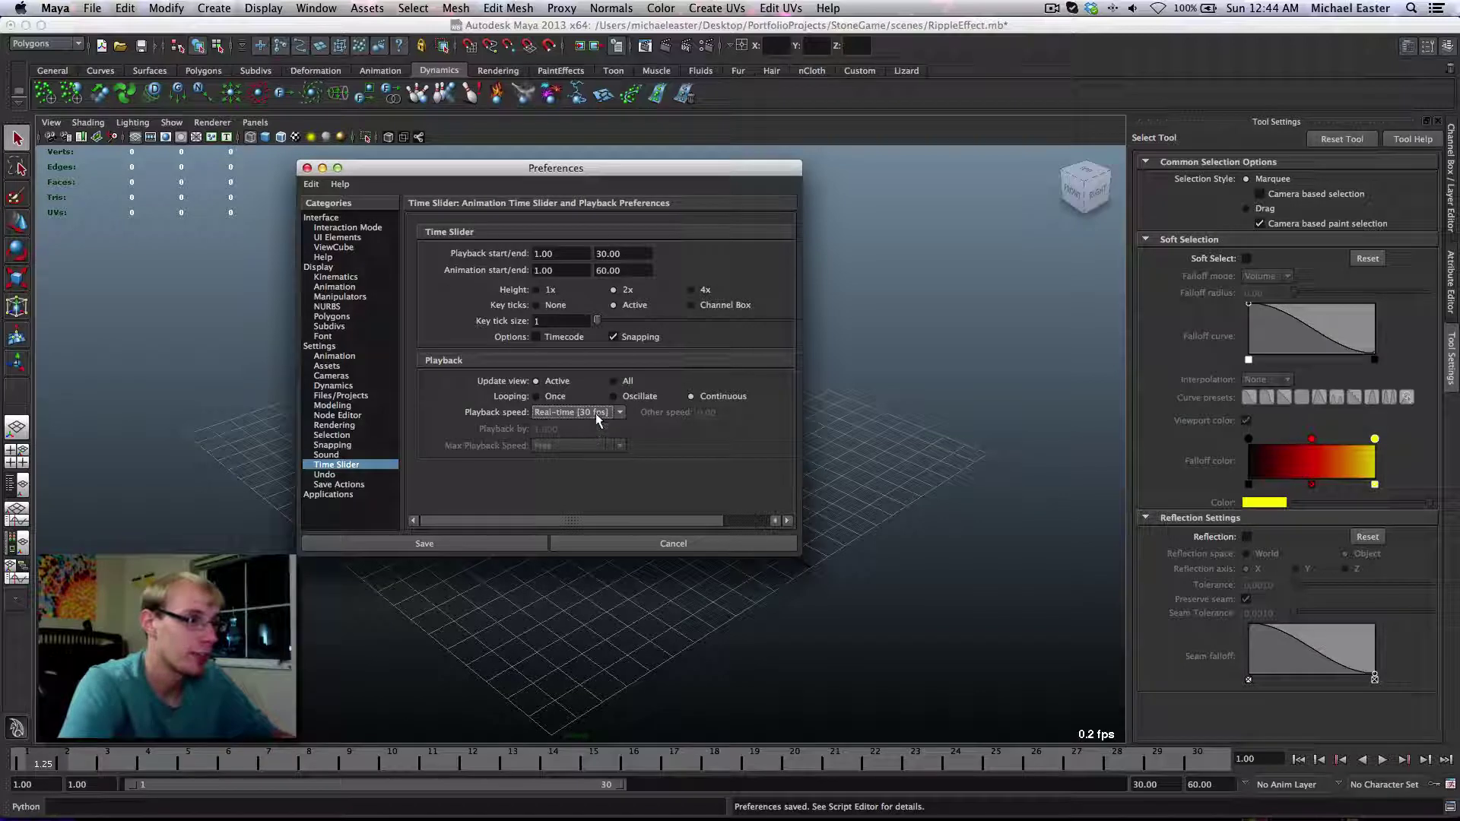
left_click(595, 412)
left_click(580, 420)
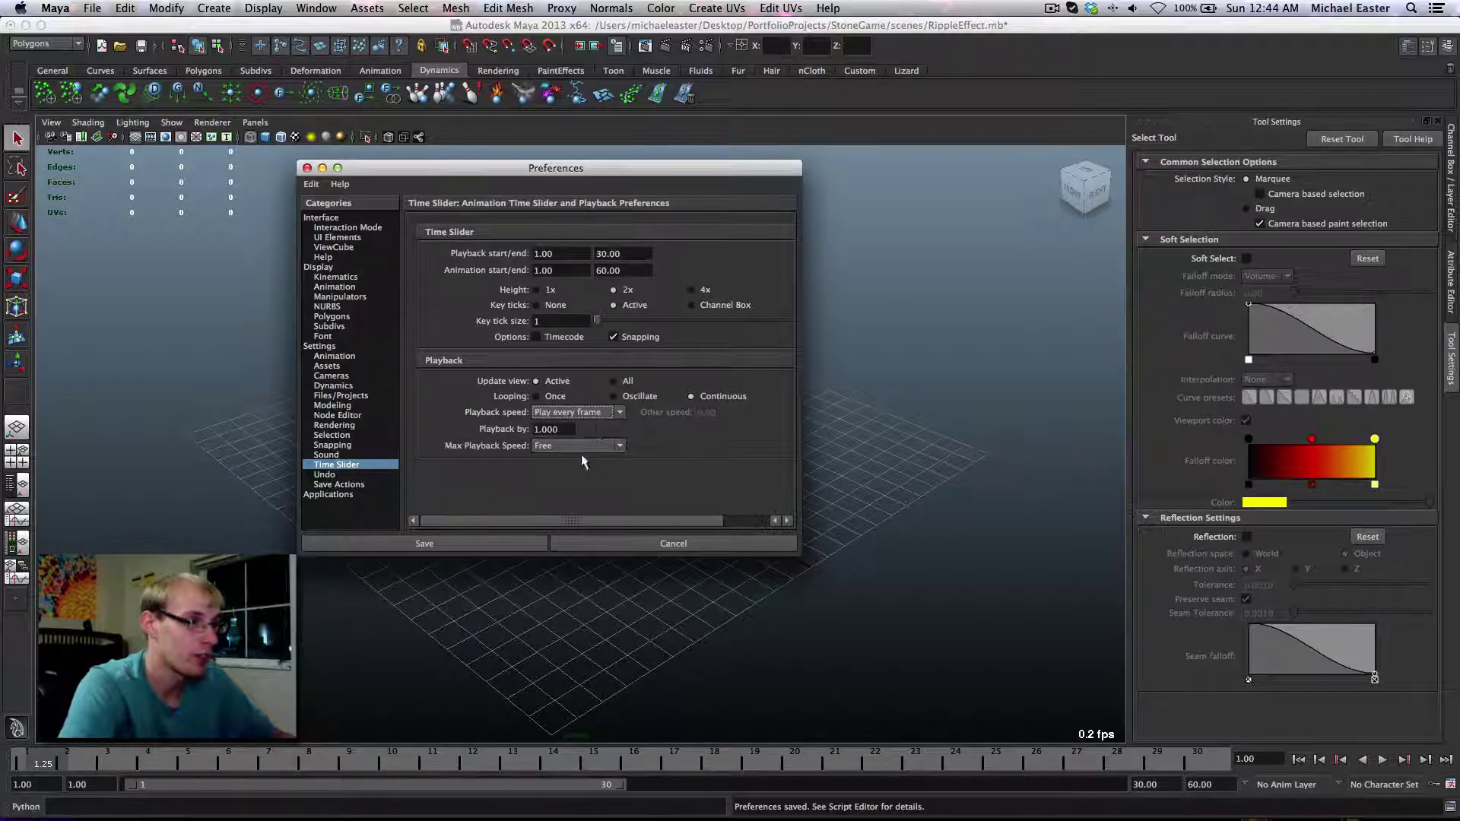
left_click(510, 545)
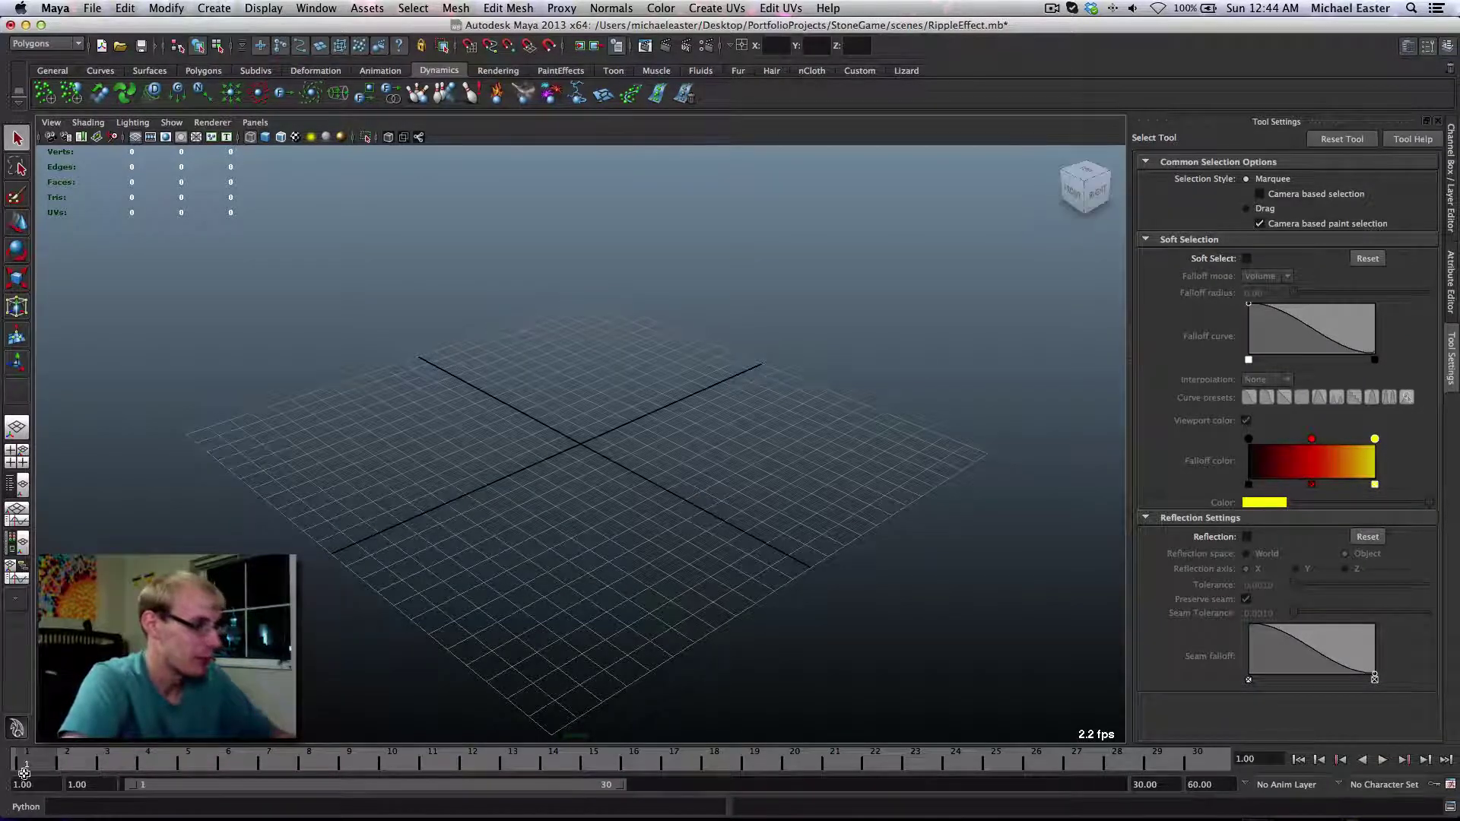
Draw a polygon plane and set its width and height to 25
right_click_drag(635, 426, 551, 401, "shift")
left_click_drag(266, 337, 1065, 408)
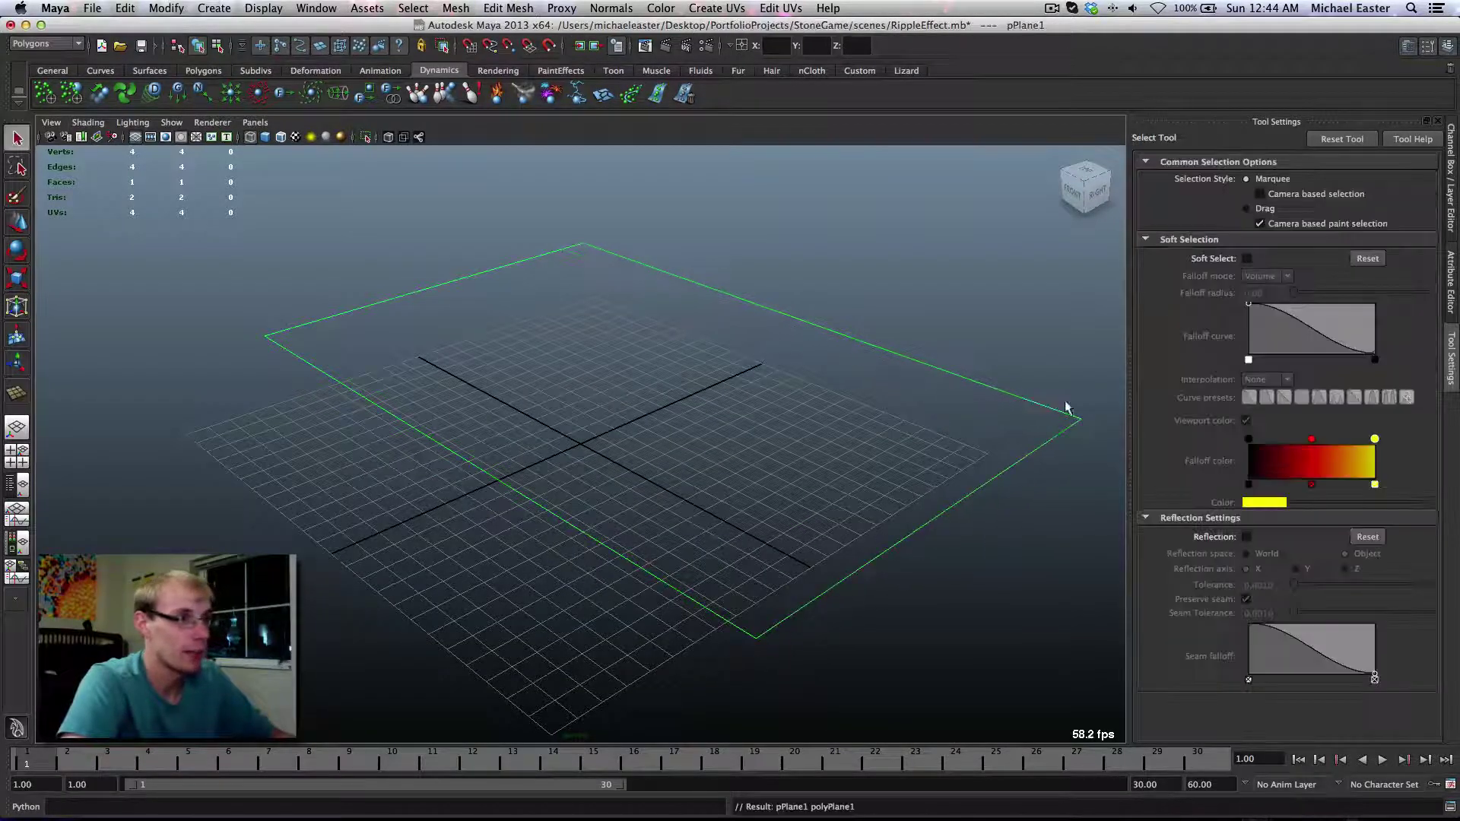
left_click(1453, 295)
left_click(1450, 200)
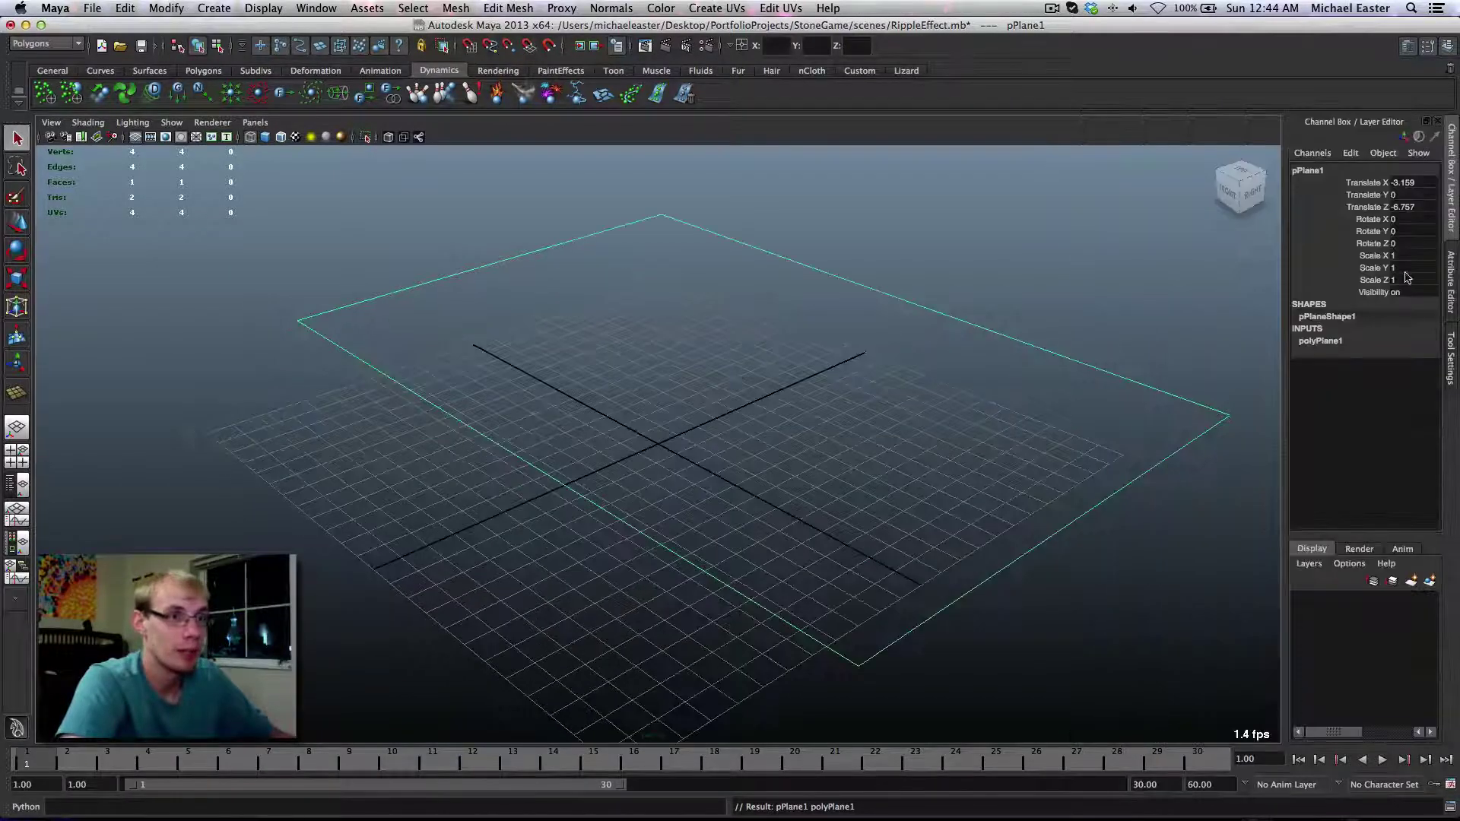
left_click(1323, 341)
double_click(1413, 352)
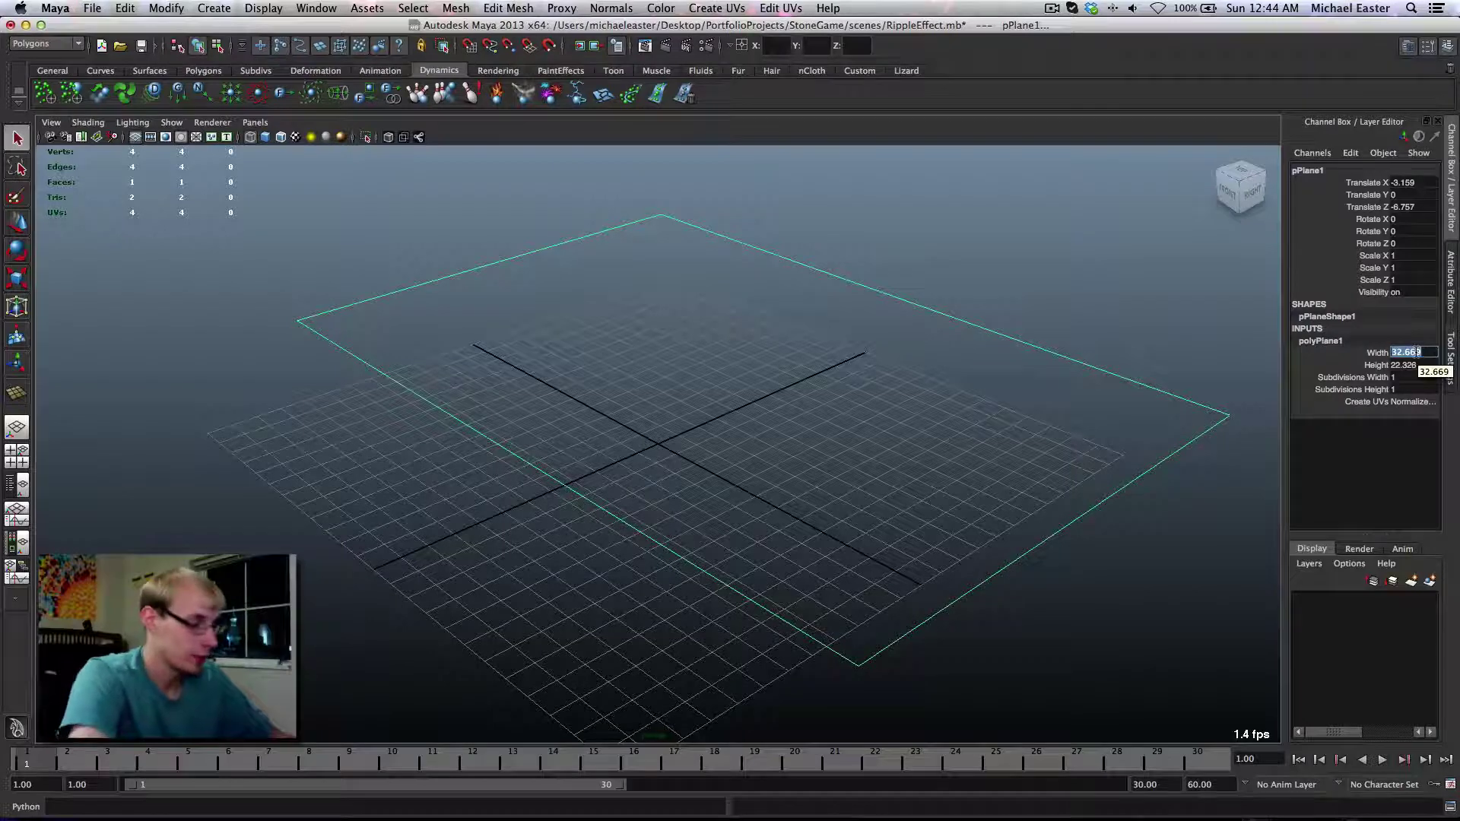
type("25")
key("Tab")
type("25")
key("Return")
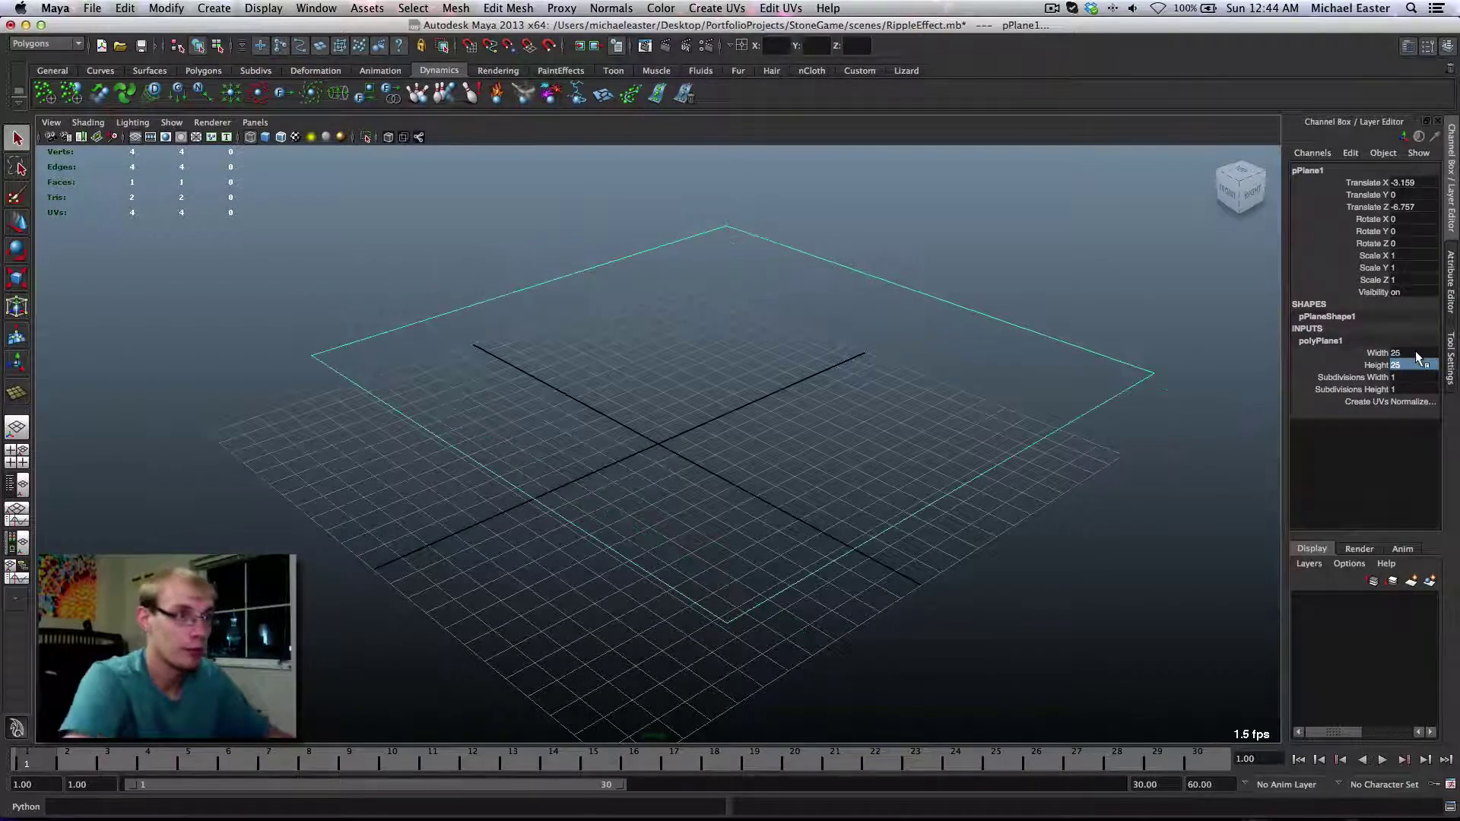
Snap the 25 by 25 plane to the world origin and check it from a lower angle
key("w")
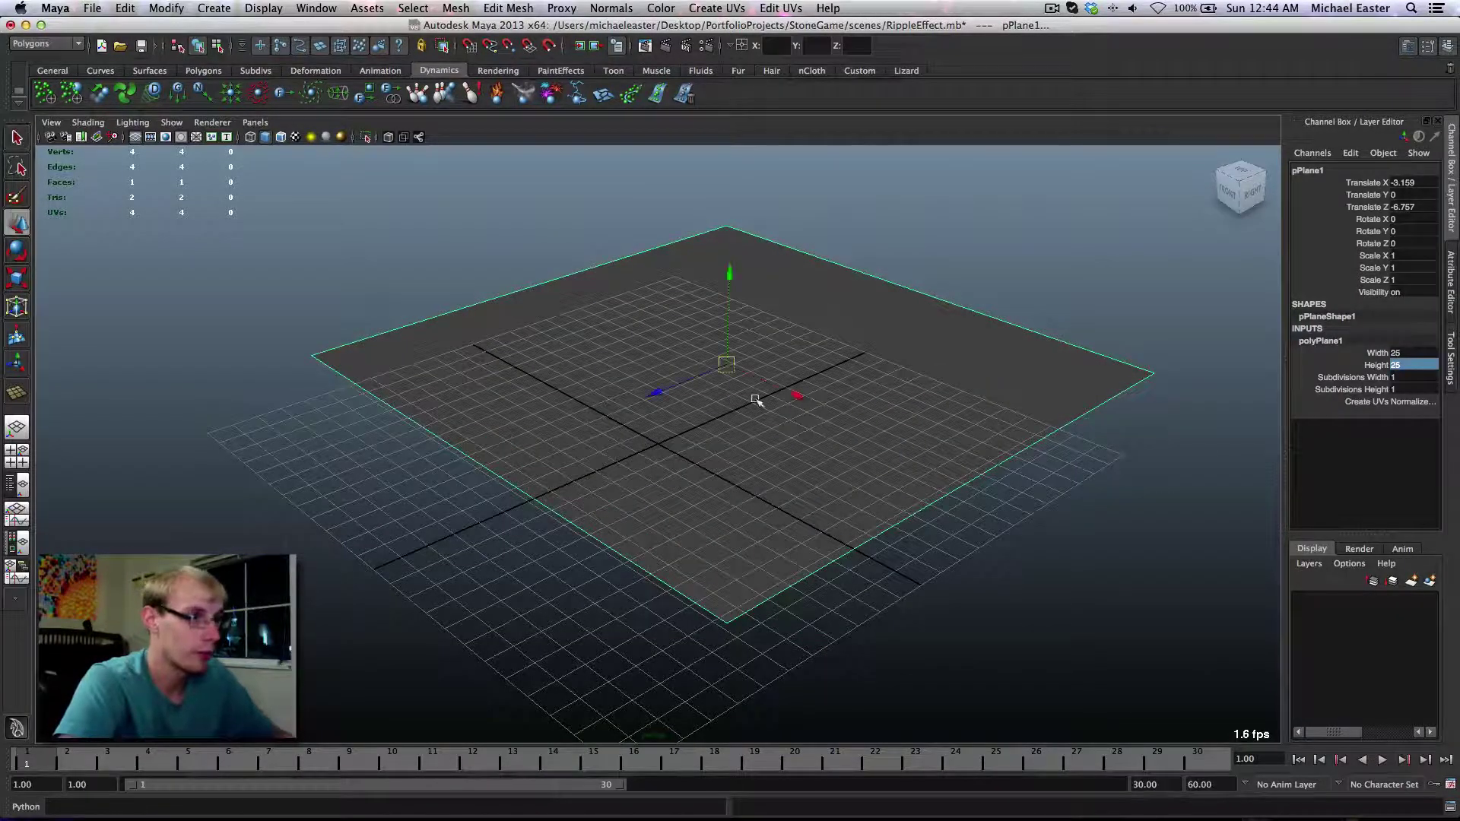
left_click_drag(727, 362, 658, 444)
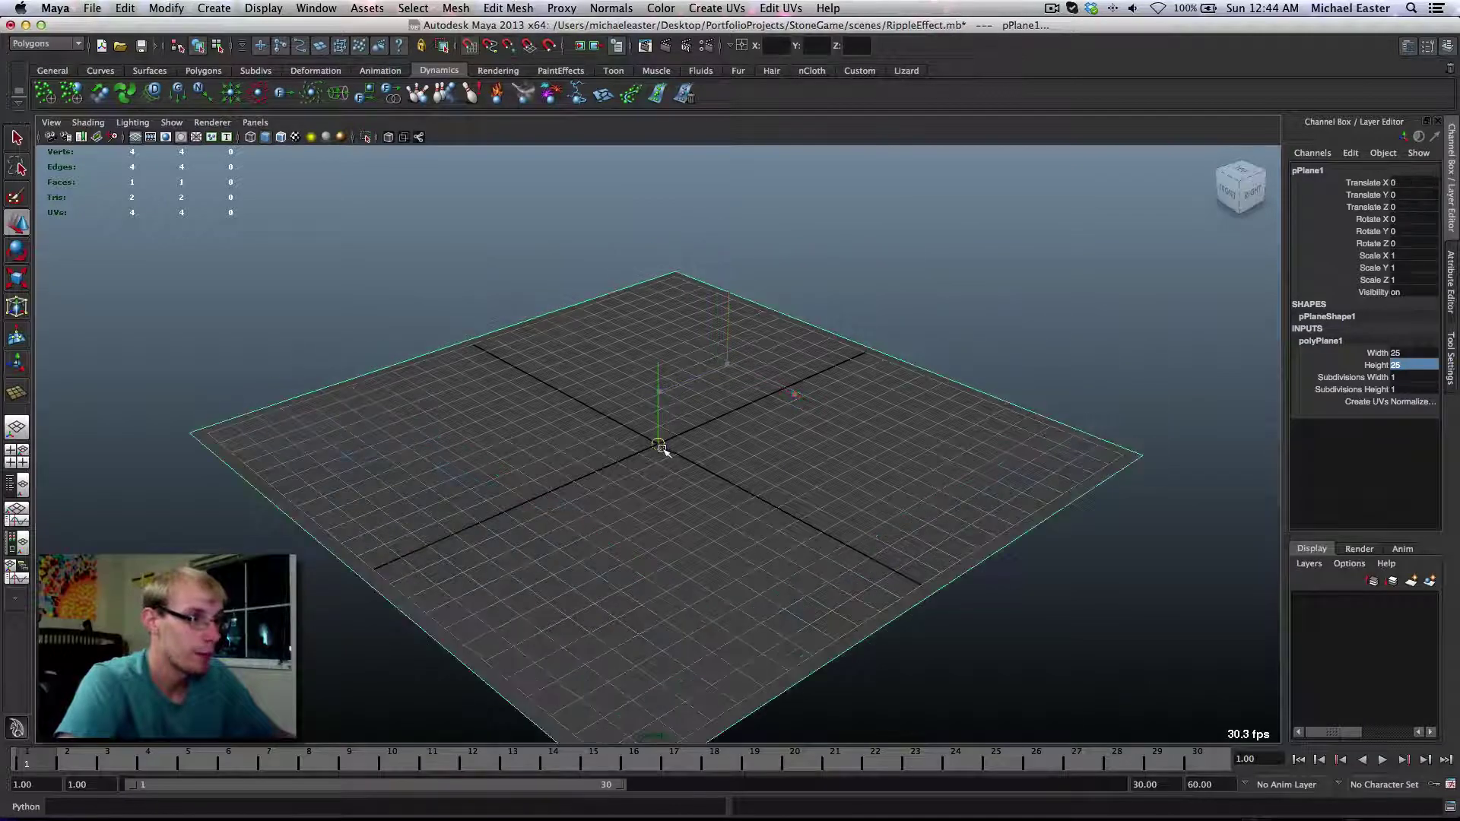
left_click(1082, 308)
left_click_drag(836, 365, 665, 410, "alt")
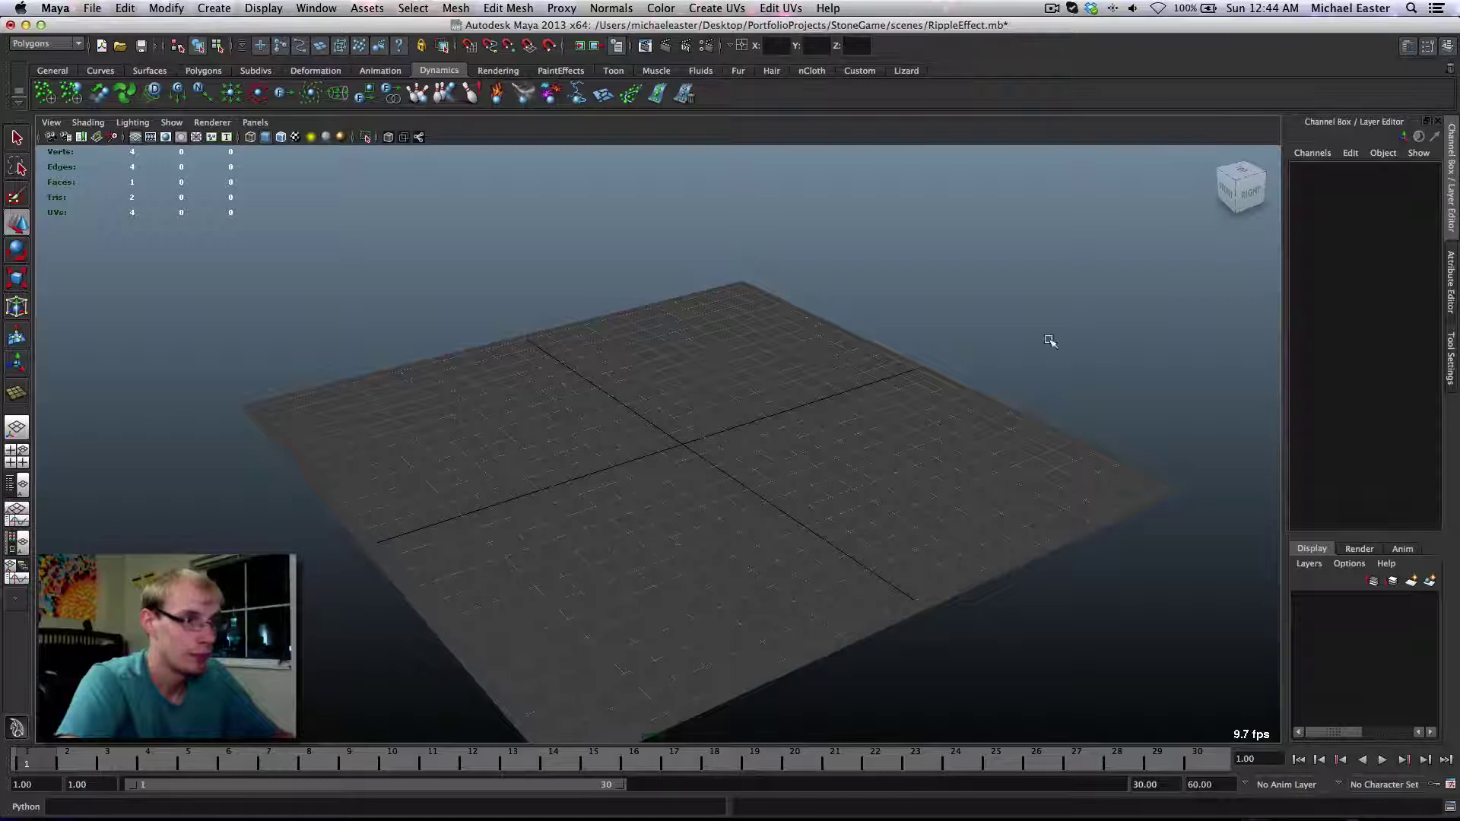
left_click(1028, 466)
left_click_drag(1139, 500, 1129, 498, "alt")
left_click(1135, 370)
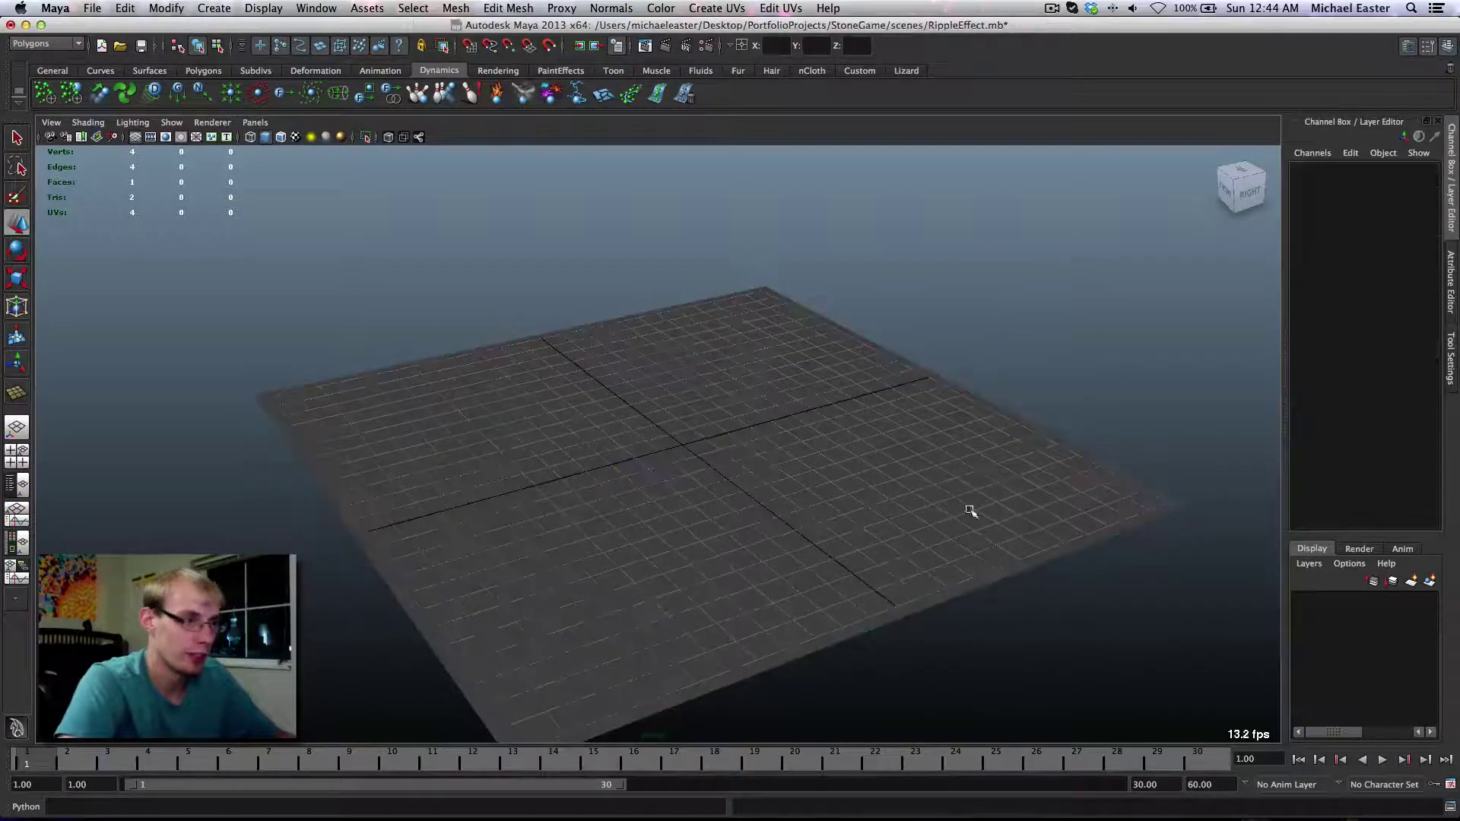
left_click(971, 512)
left_click(1064, 397)
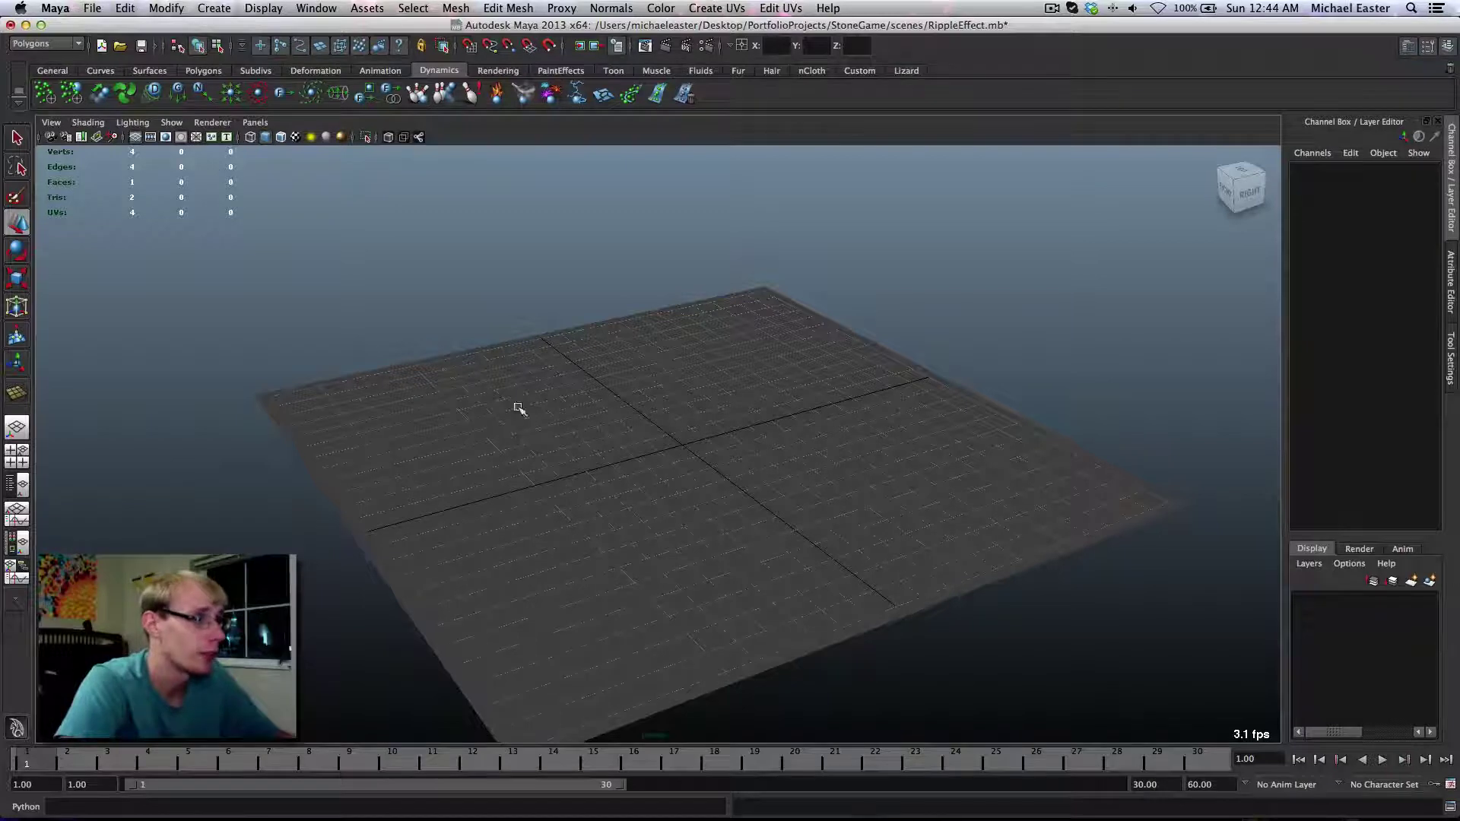
Select and deselect the floor plane, then bring up the polygon primitives marking menu
left_click(173, 123)
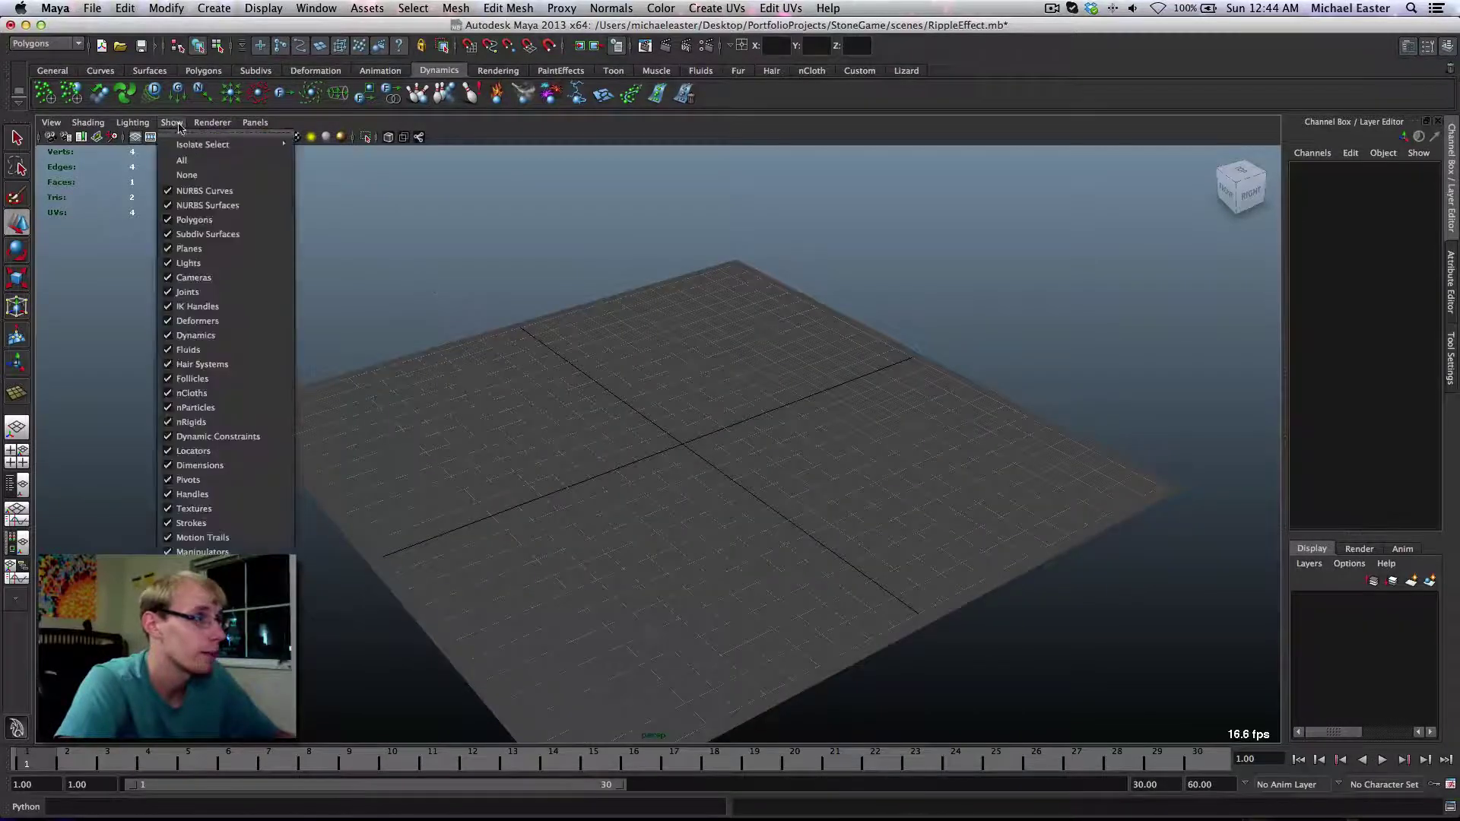
left_click(179, 127)
left_click_drag(254, 286, 675, 694)
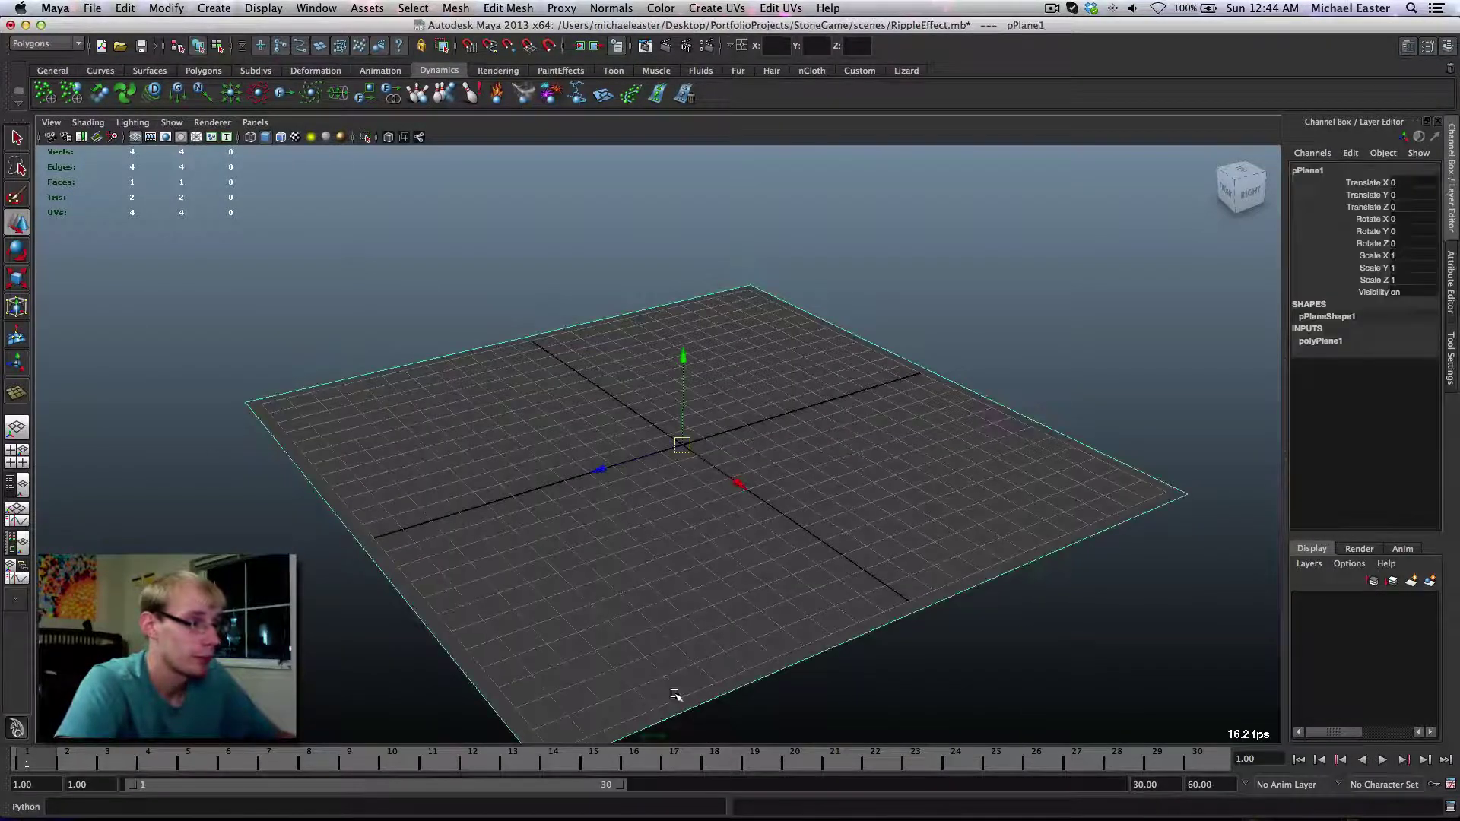
left_click(873, 694)
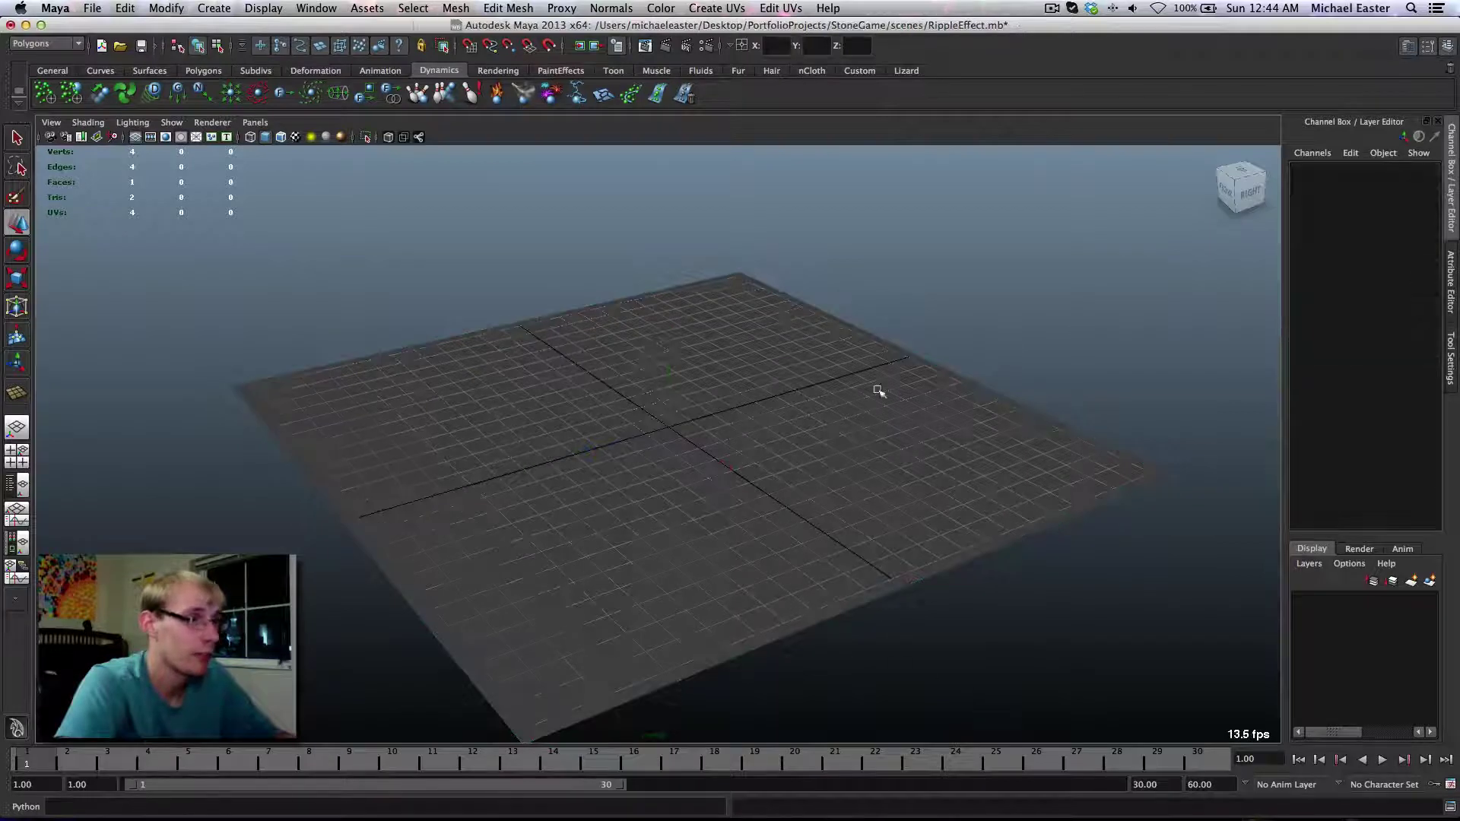
right_click_drag(1082, 337, 941, 276, "shift")
Draw a second plane and give it width and height 20 with 25 by 25 subdivisions
left_click_drag(677, 405, 1158, 474)
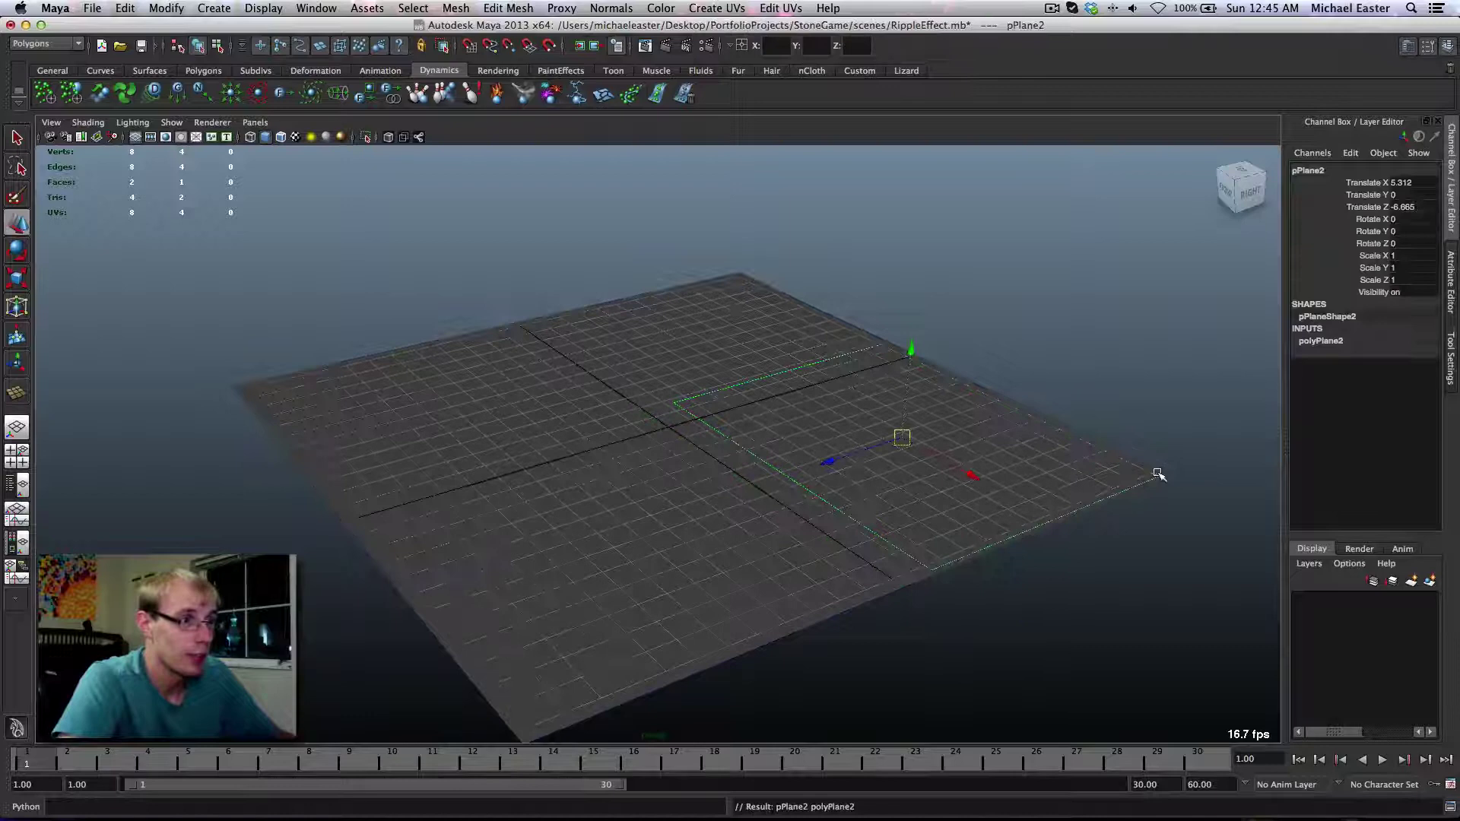
left_click_drag(911, 349, 916, 304)
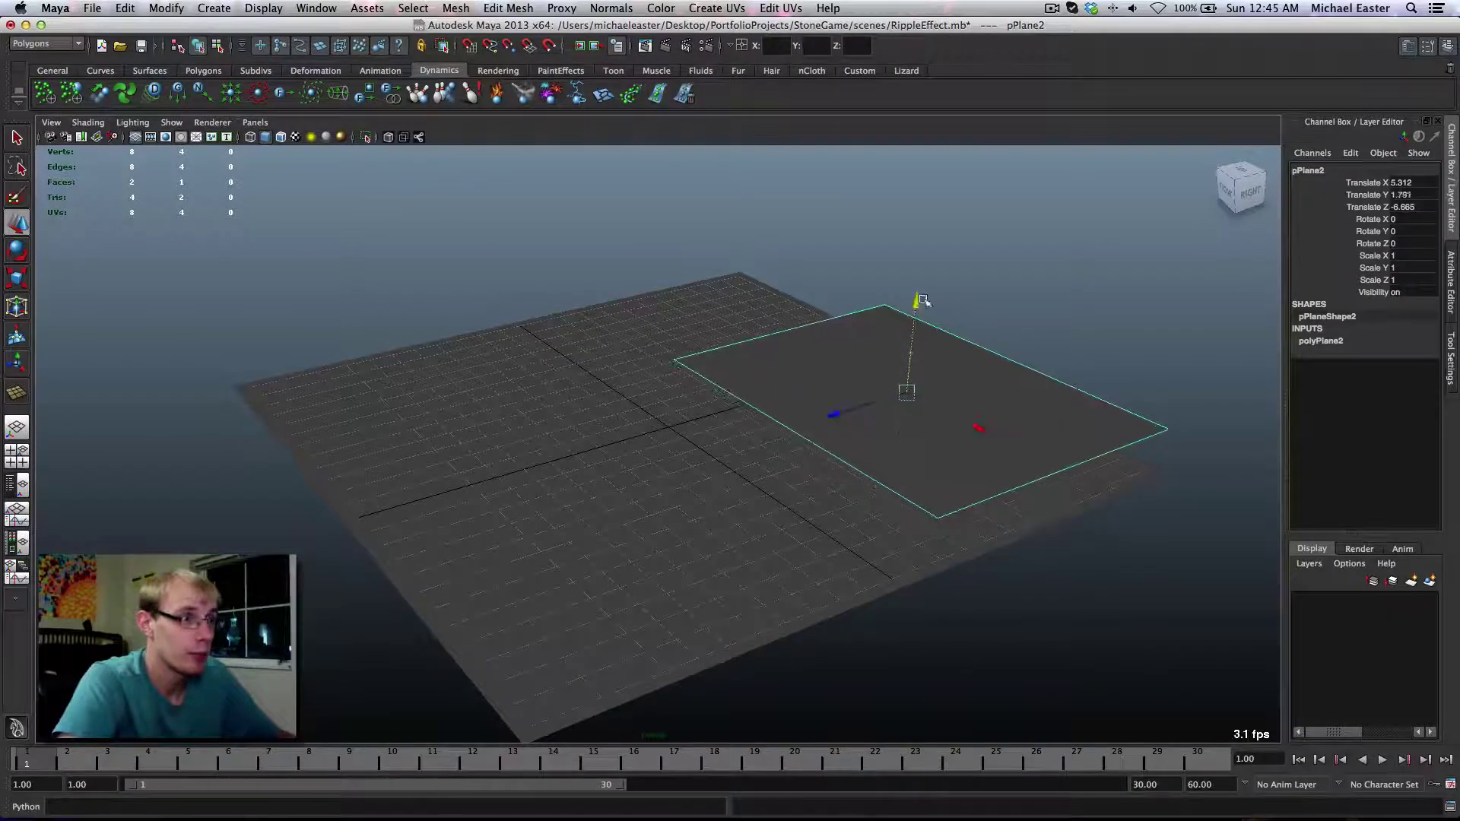
left_click(1334, 342)
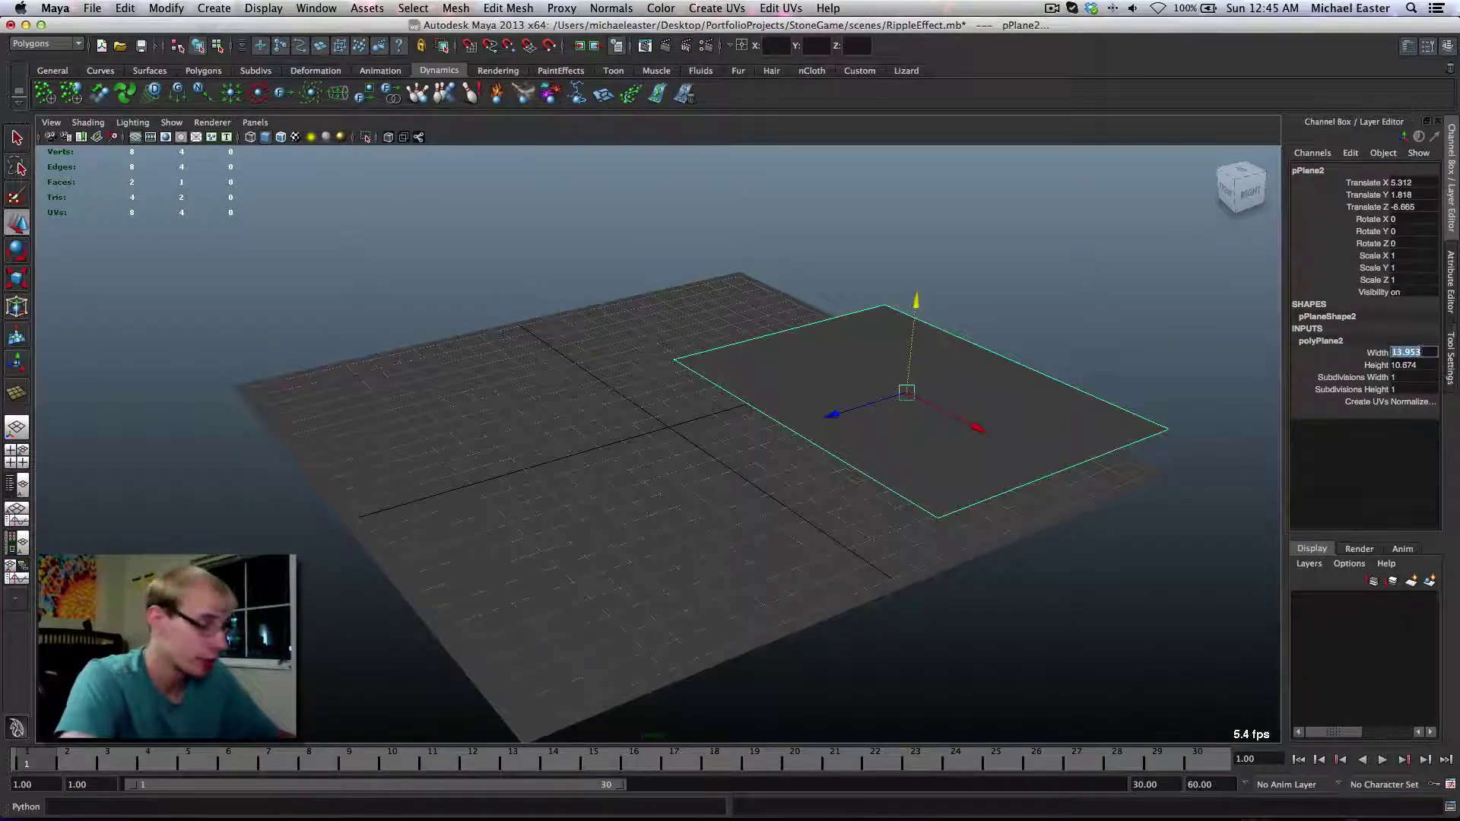
type("20")
key("Tab")
type("20")
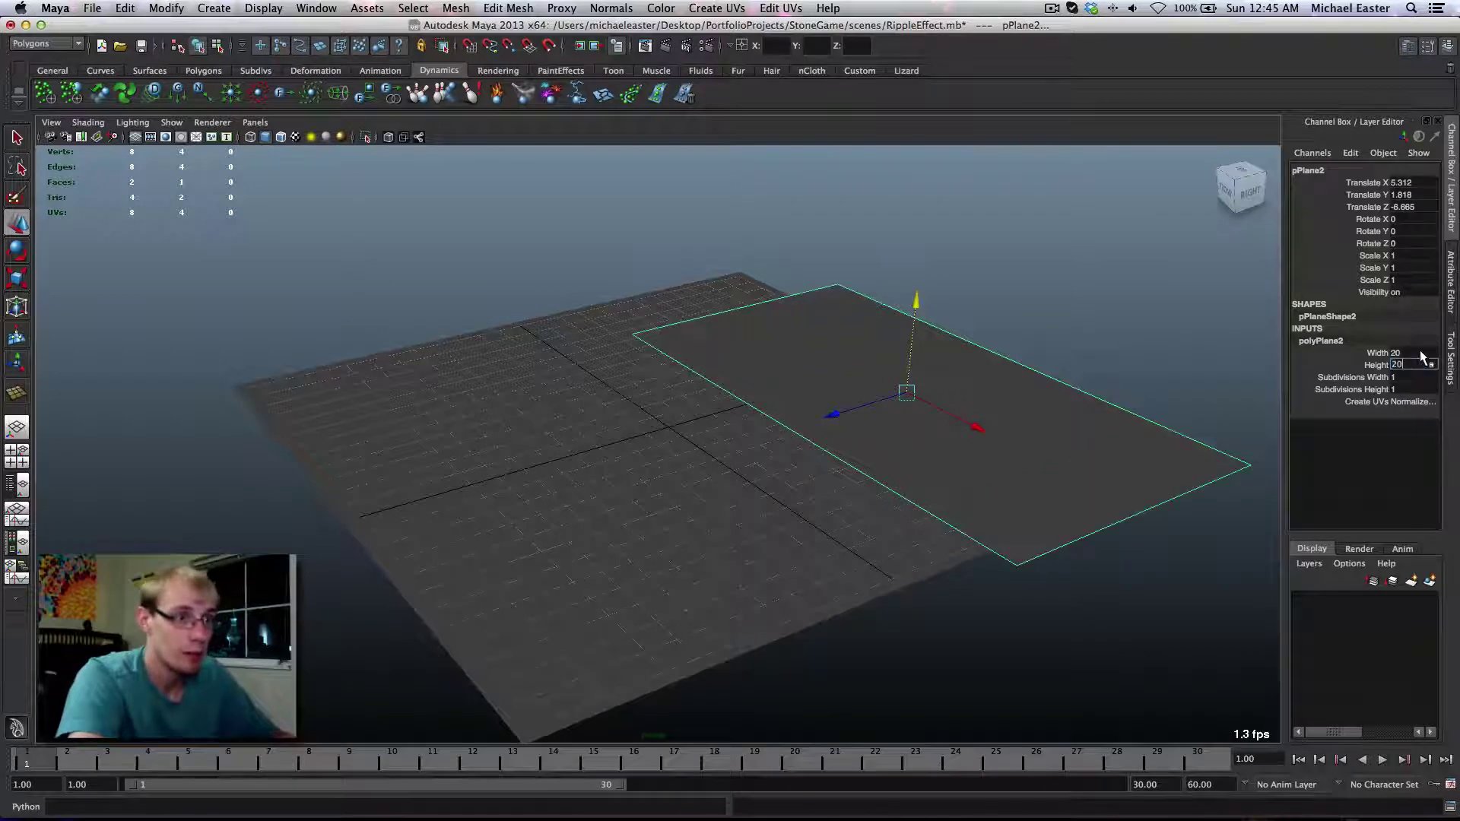
key("Tab")
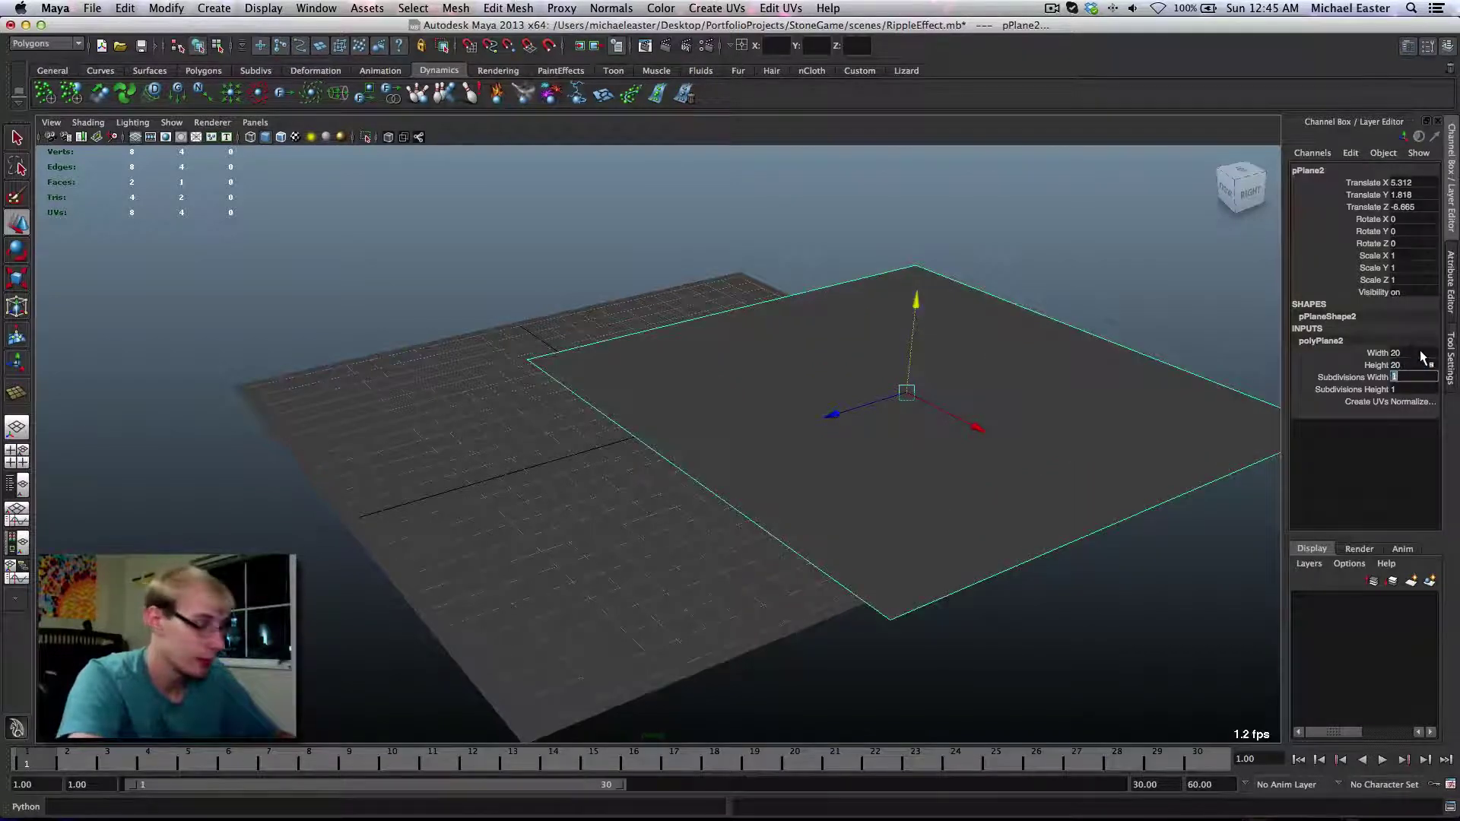
type("25")
key("Tab")
type("25")
key("Return")
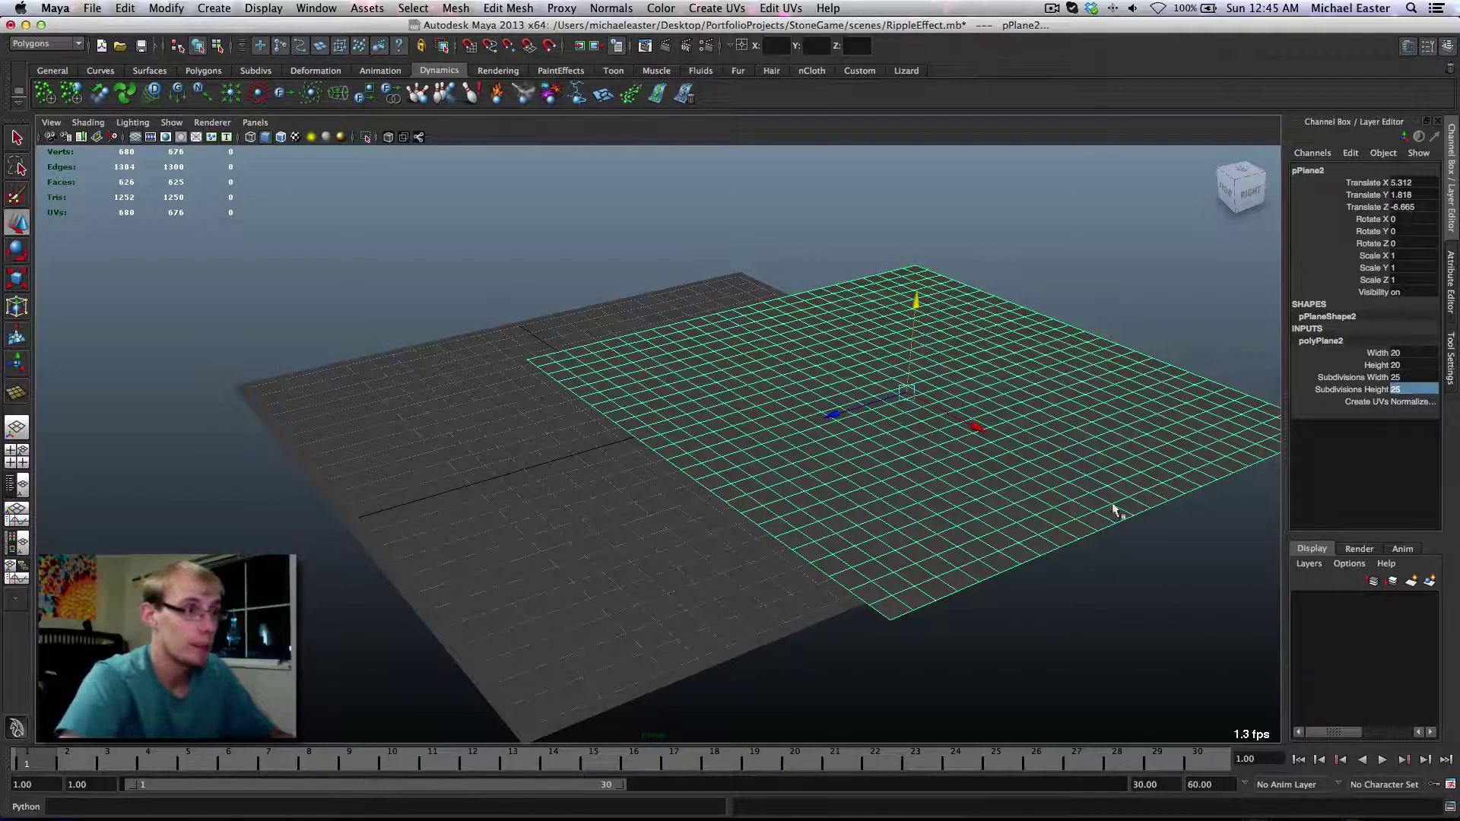
Snap the plane to the floor's centre and raise it slightly to Y 0.062
left_click_drag(903, 389, 666, 431)
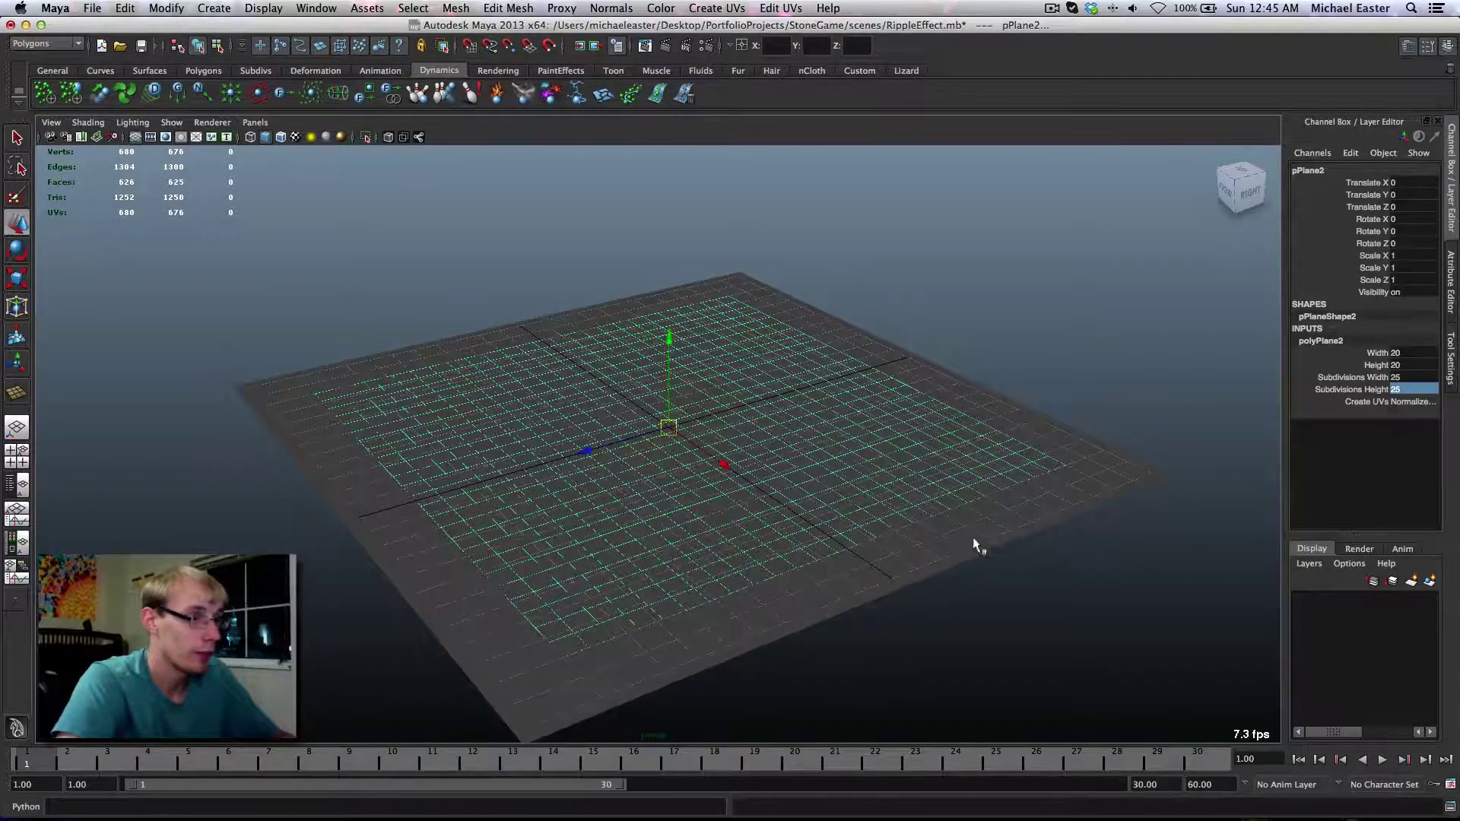
left_click_drag(971, 543, 637, 388, "alt")
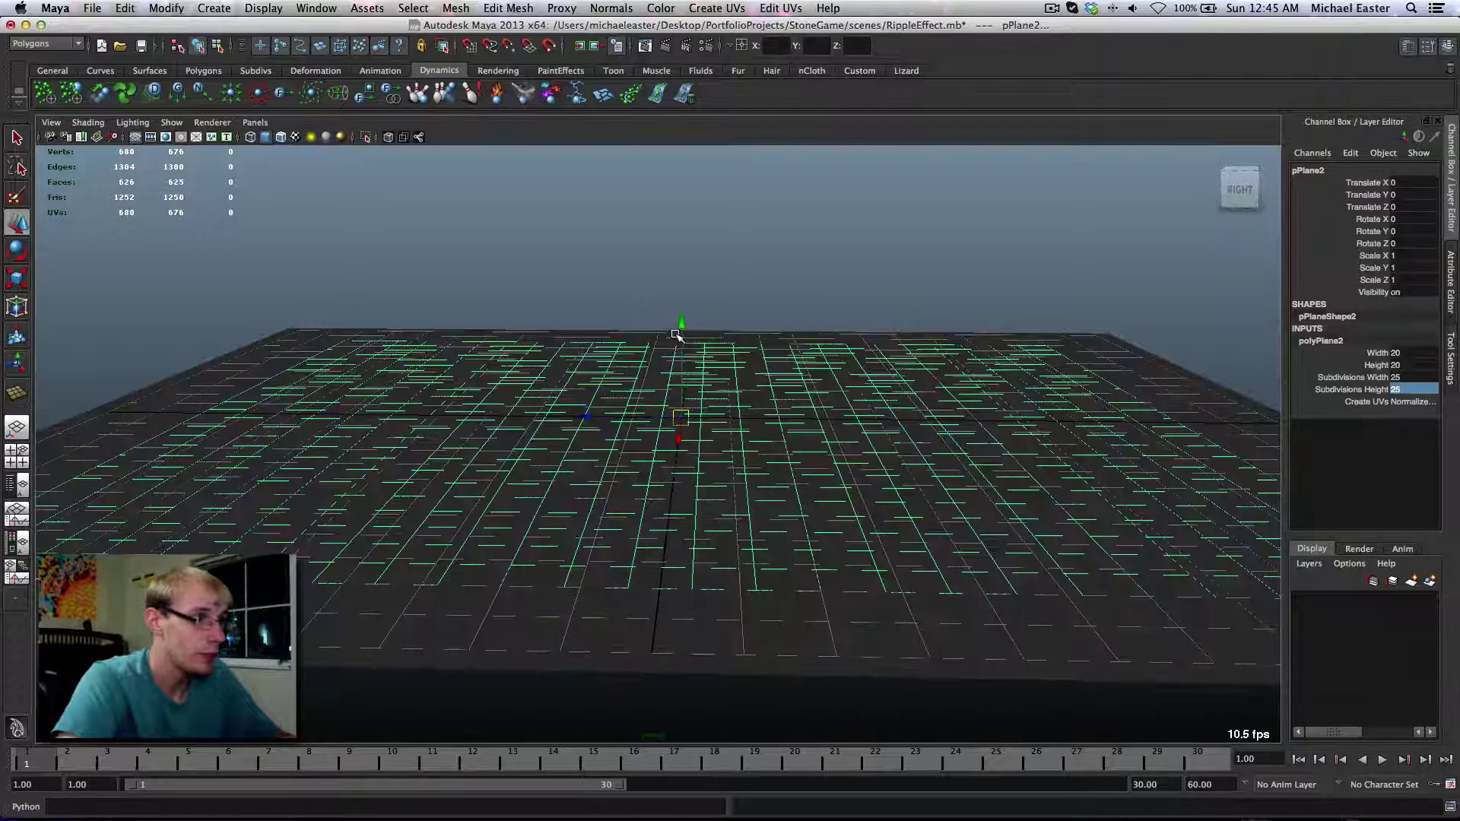
left_click_drag(680, 330, 681, 329)
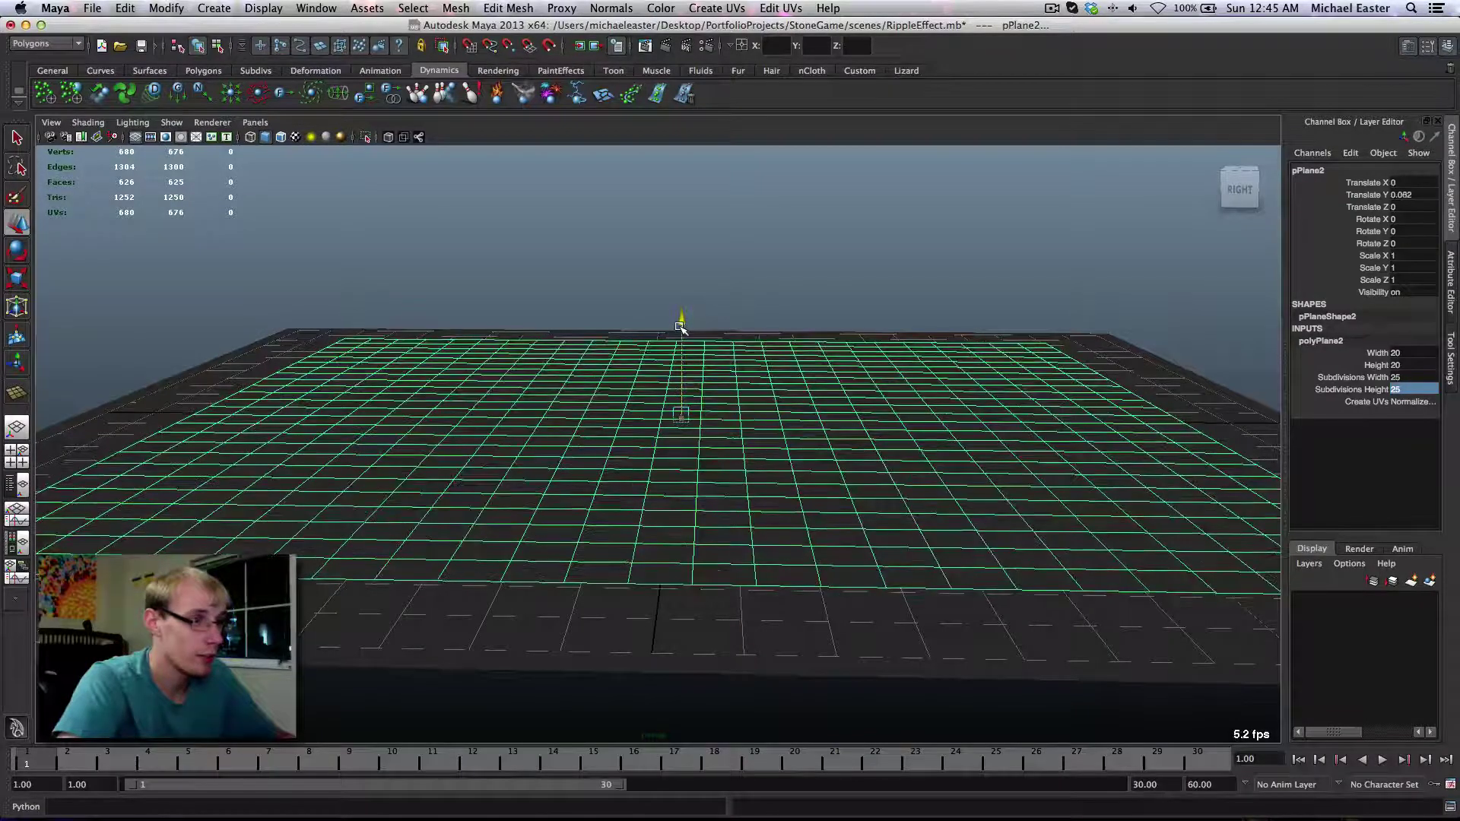
left_click_drag(646, 391, 580, 488, "alt")
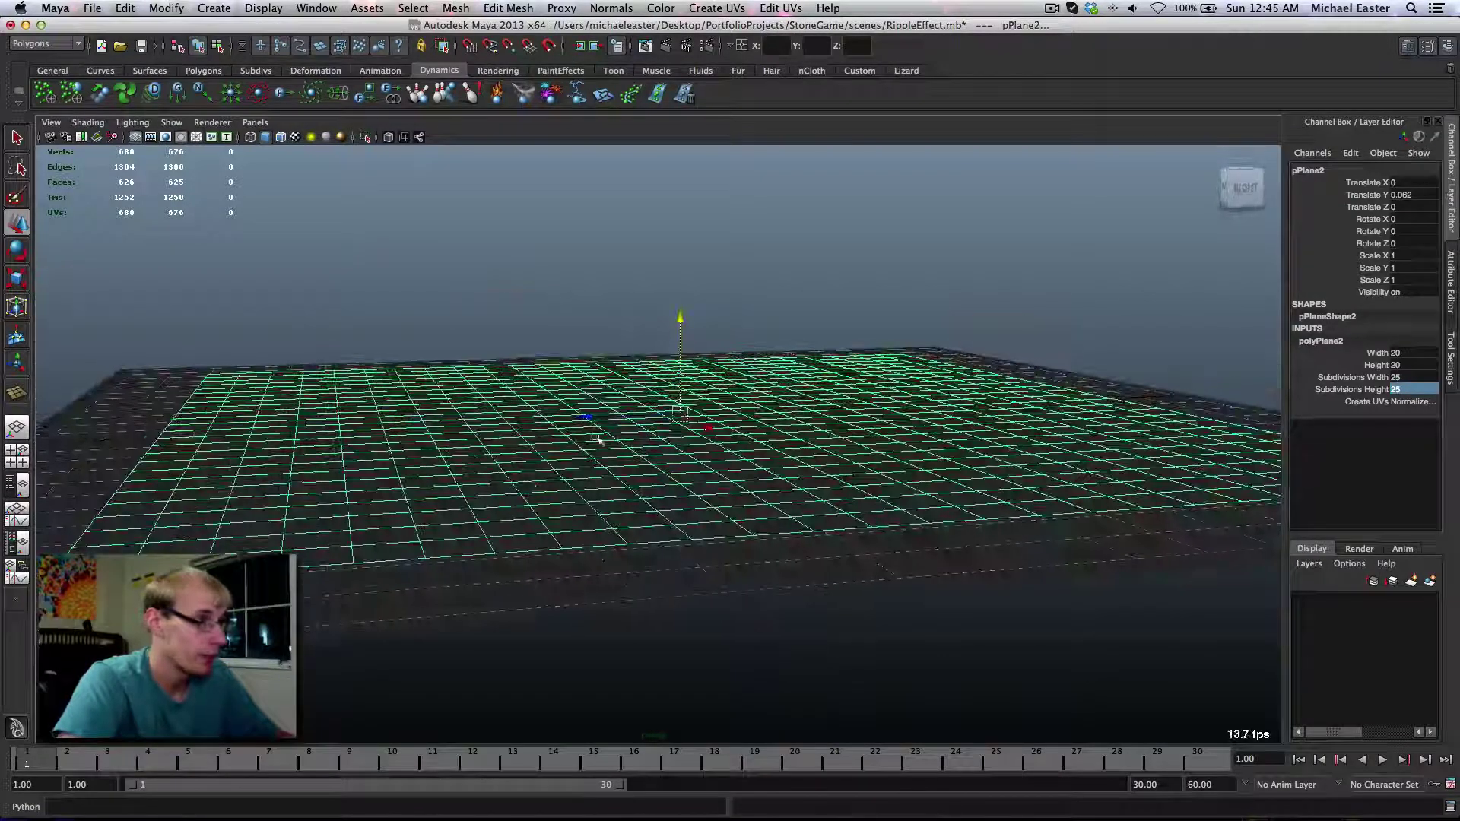
right_click_drag(597, 433, 274, 515)
left_click_drag(274, 515, 228, 547, "alt")
left_click(140, 504)
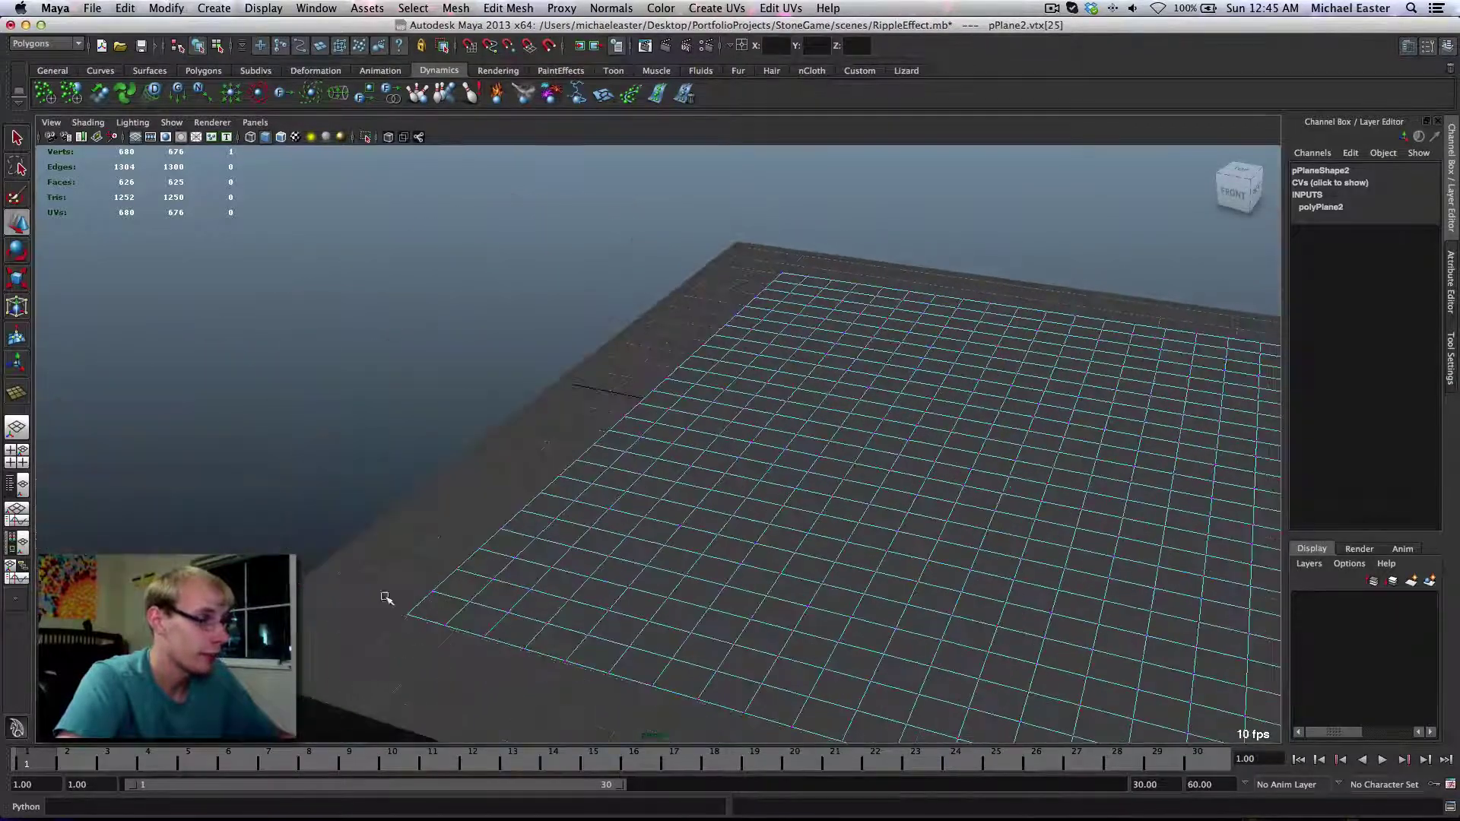
left_click(409, 620, "shift")
left_click_drag(409, 620, 592, 505, "alt")
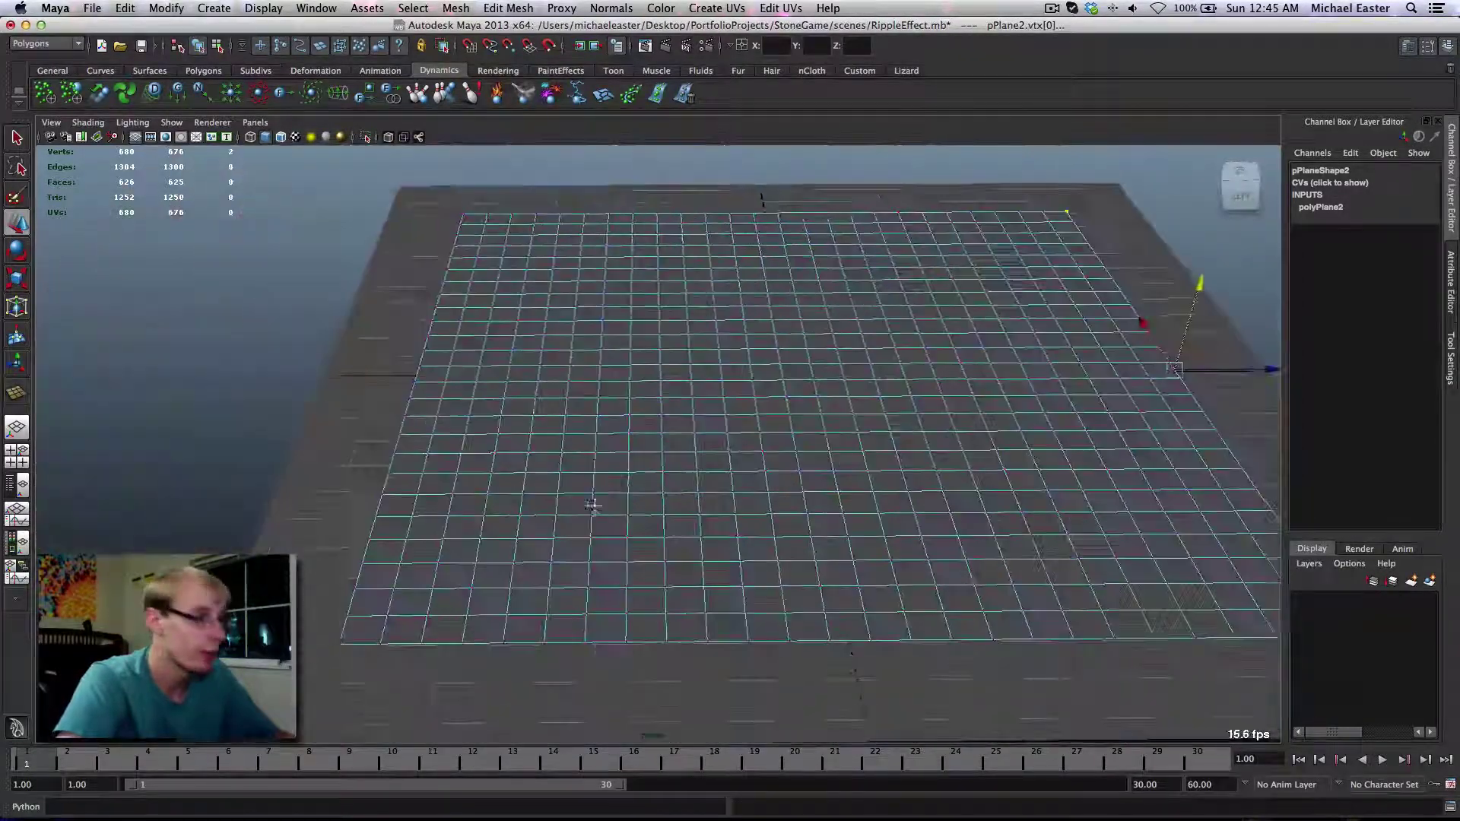
left_click(348, 646, "shift")
left_click_drag(309, 521, 436, 580, "alt")
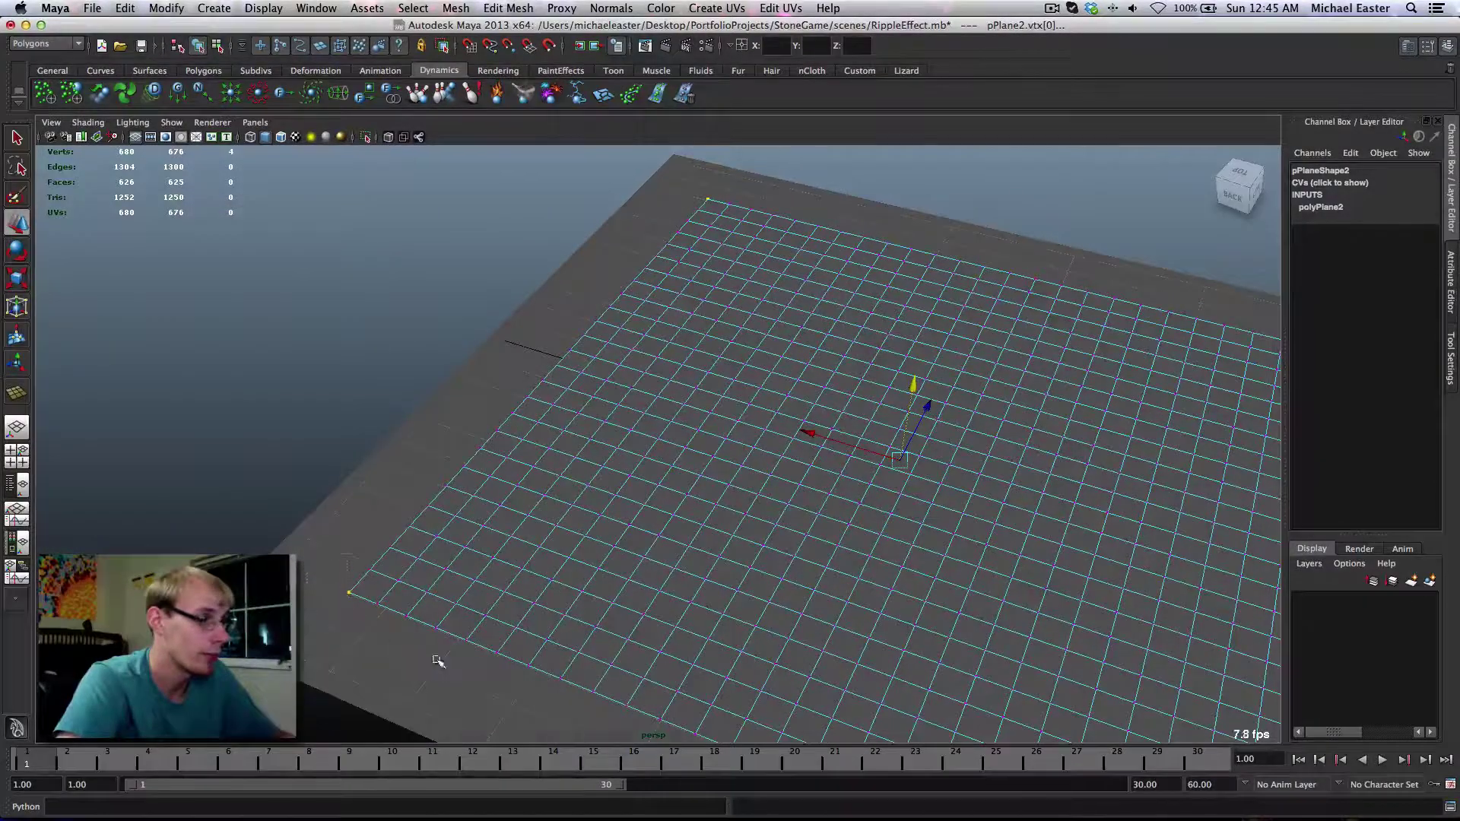
left_click_drag(438, 662, 466, 590, "alt")
key("v")
left_click(874, 417)
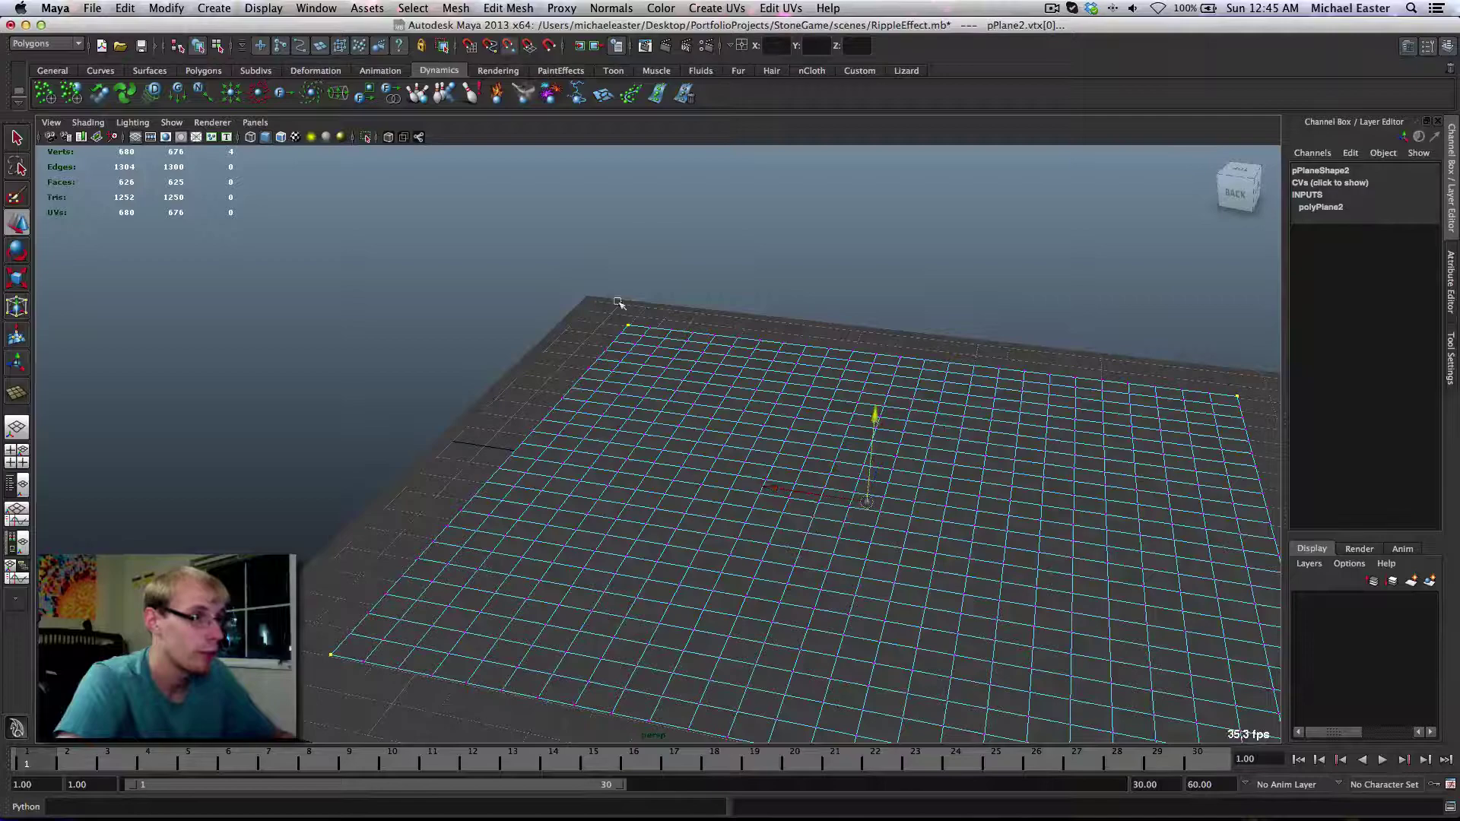
left_click_drag(499, 385, 426, 525, "alt")
right_click_drag(413, 524, 449, 506)
left_click_drag(391, 512, 489, 434, "alt")
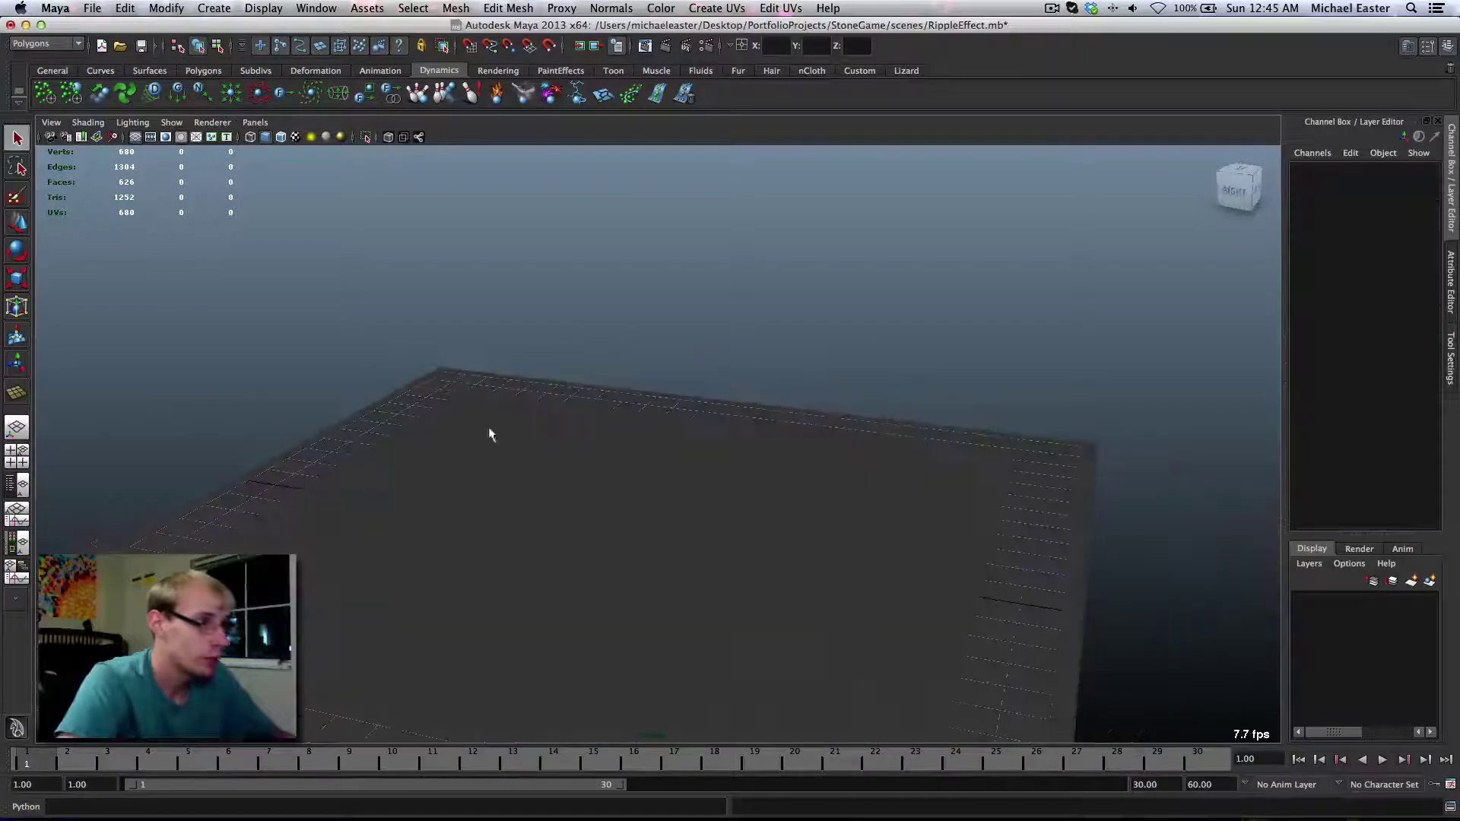
Orbit around the planes, selecting the subdivided plane and floor plane in turn to inspect them
left_click(613, 547)
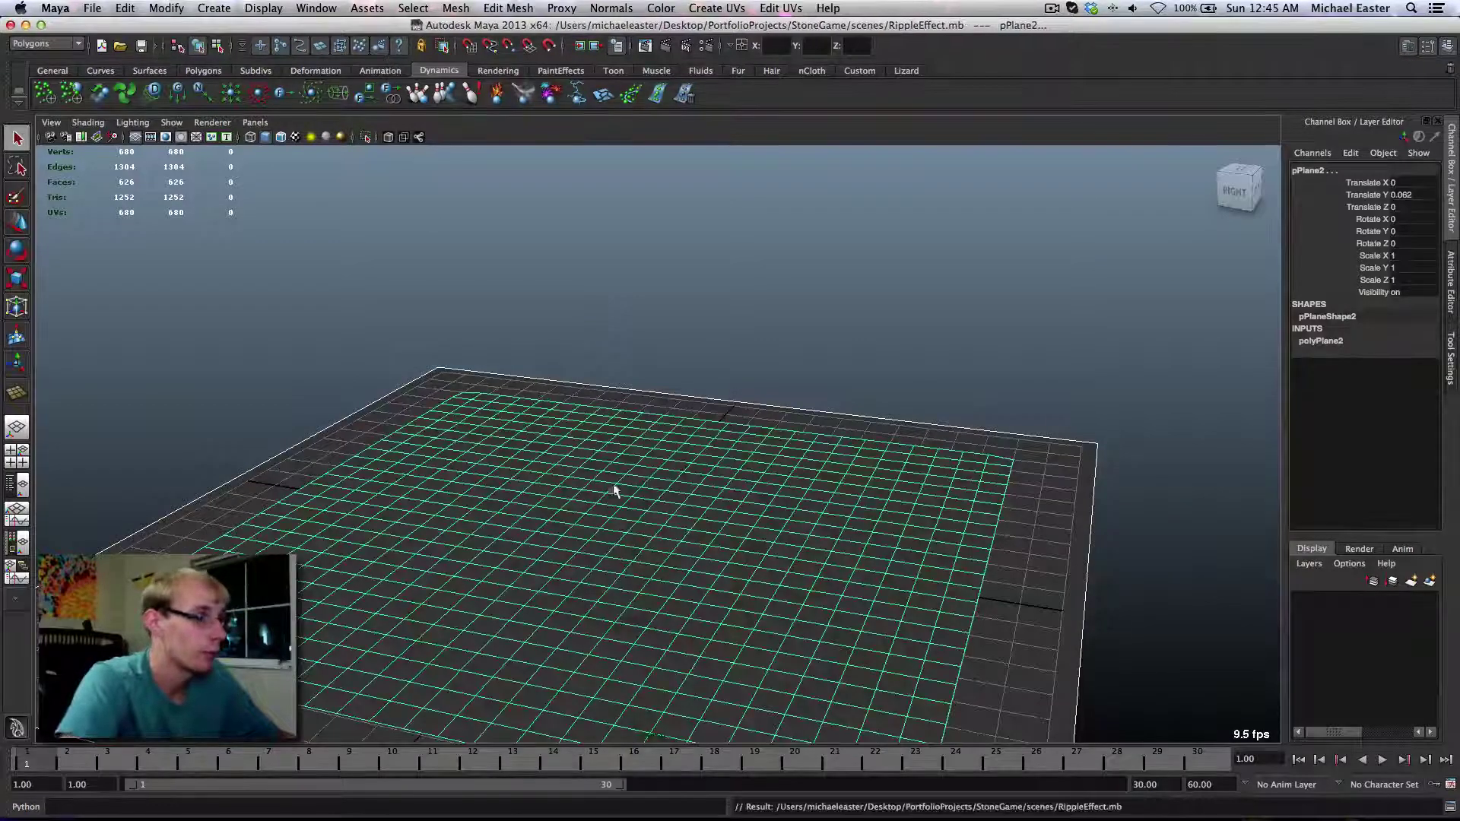
left_click(760, 358)
left_click_drag(761, 358, 484, 443, "alt")
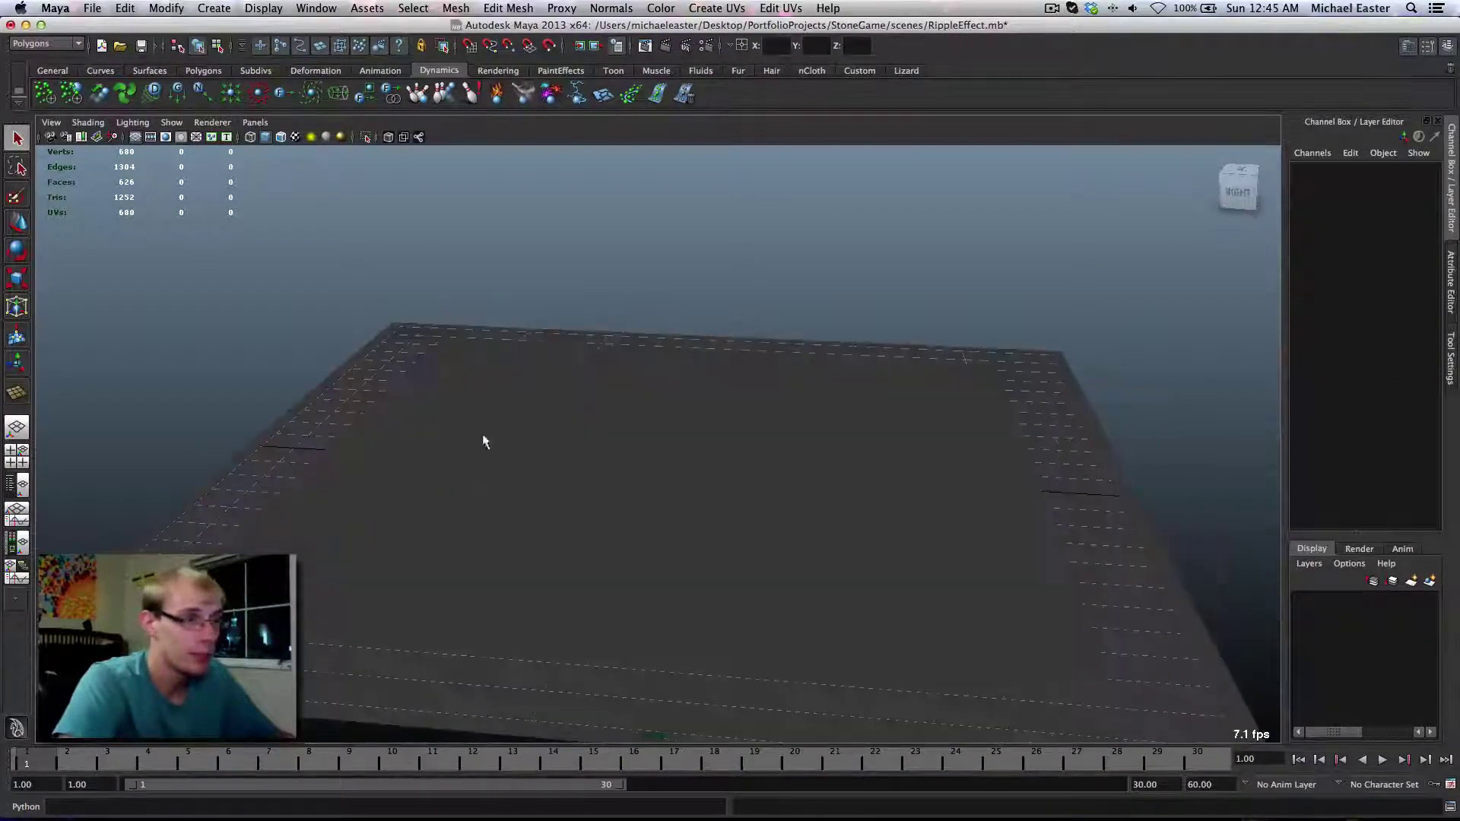
left_click(629, 561)
left_click(850, 404)
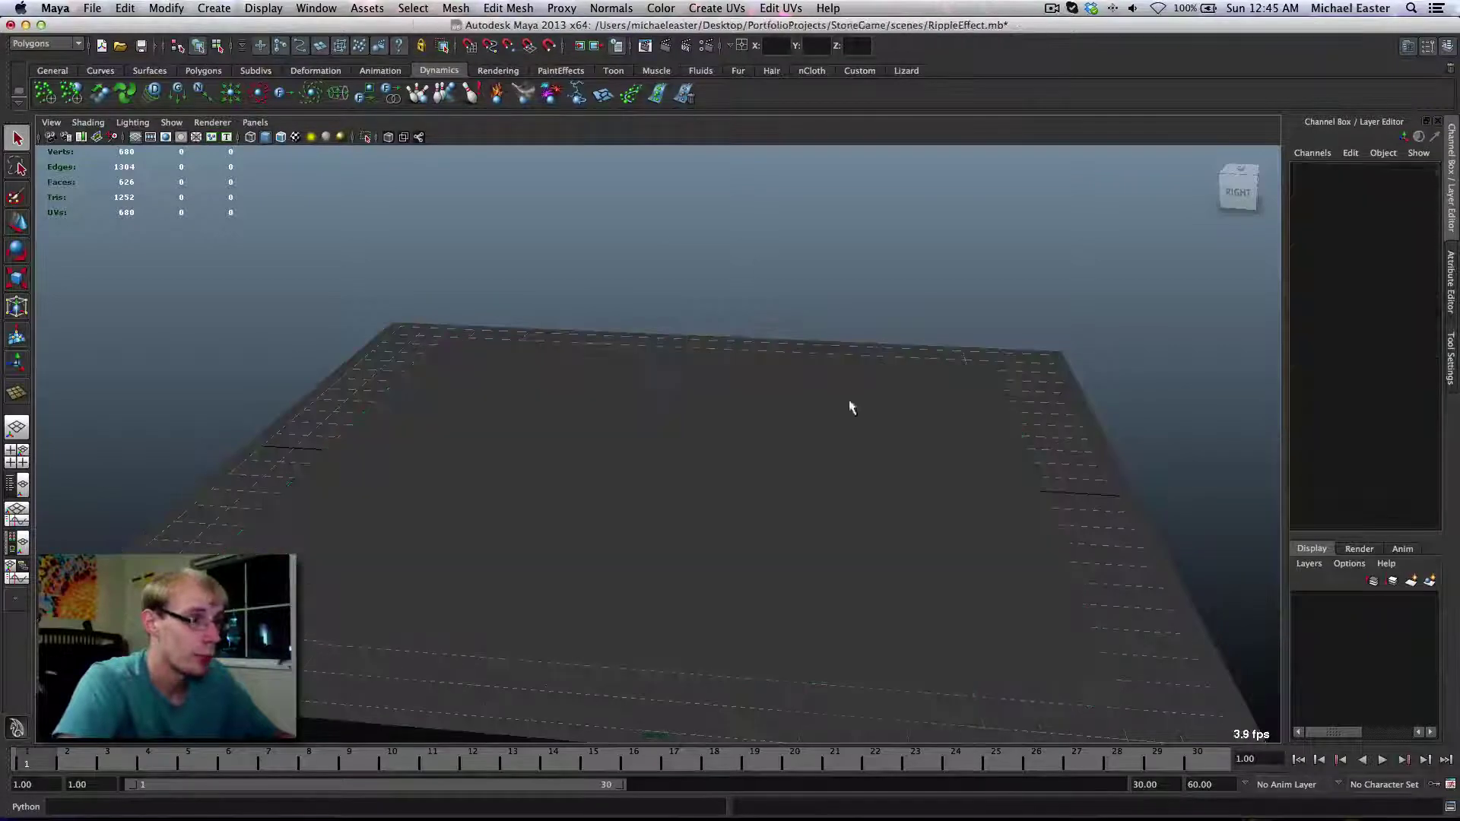
left_click(1171, 479)
left_click(951, 408)
left_click(962, 405)
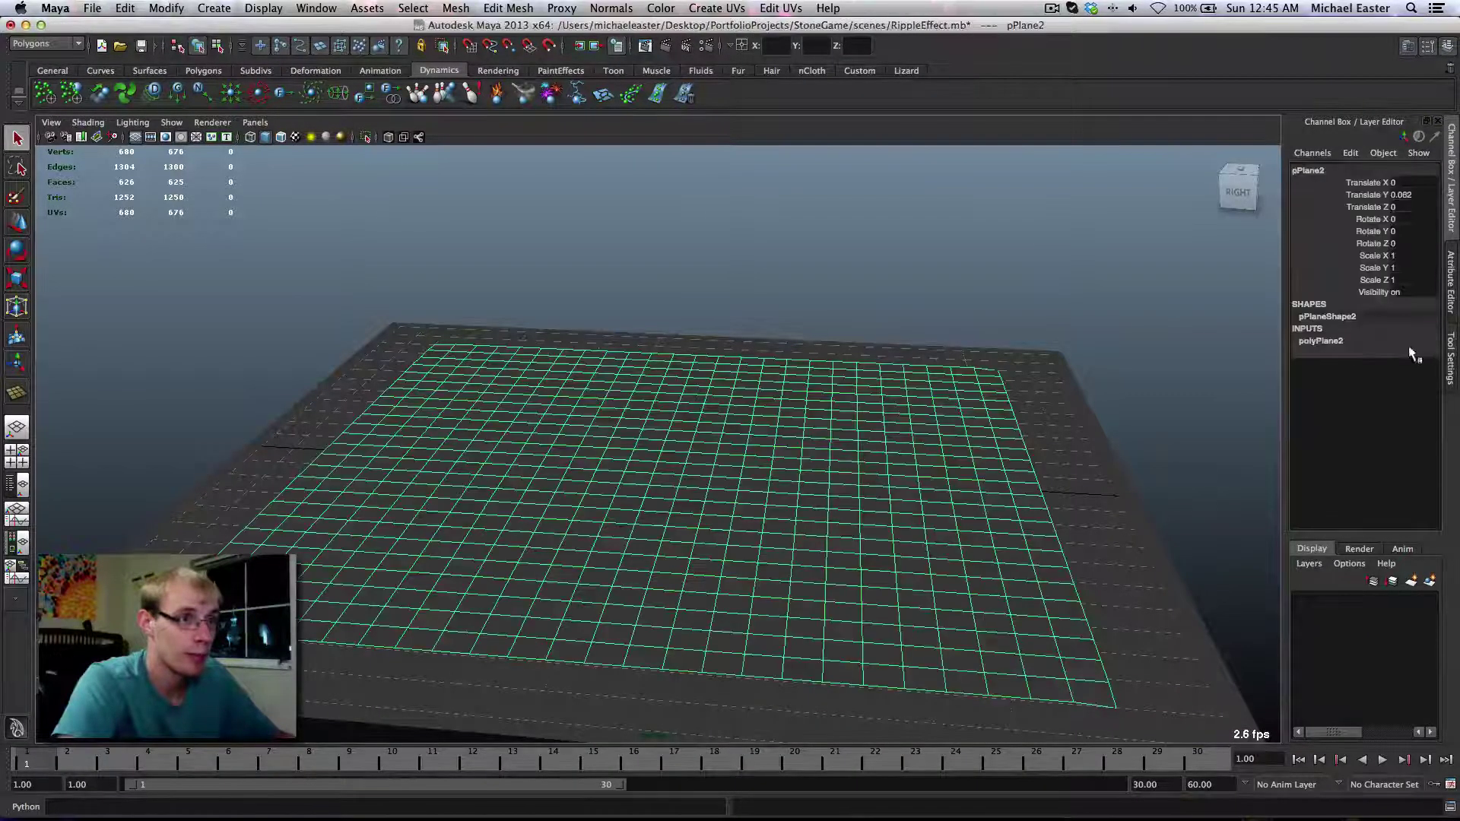
left_click(694, 335)
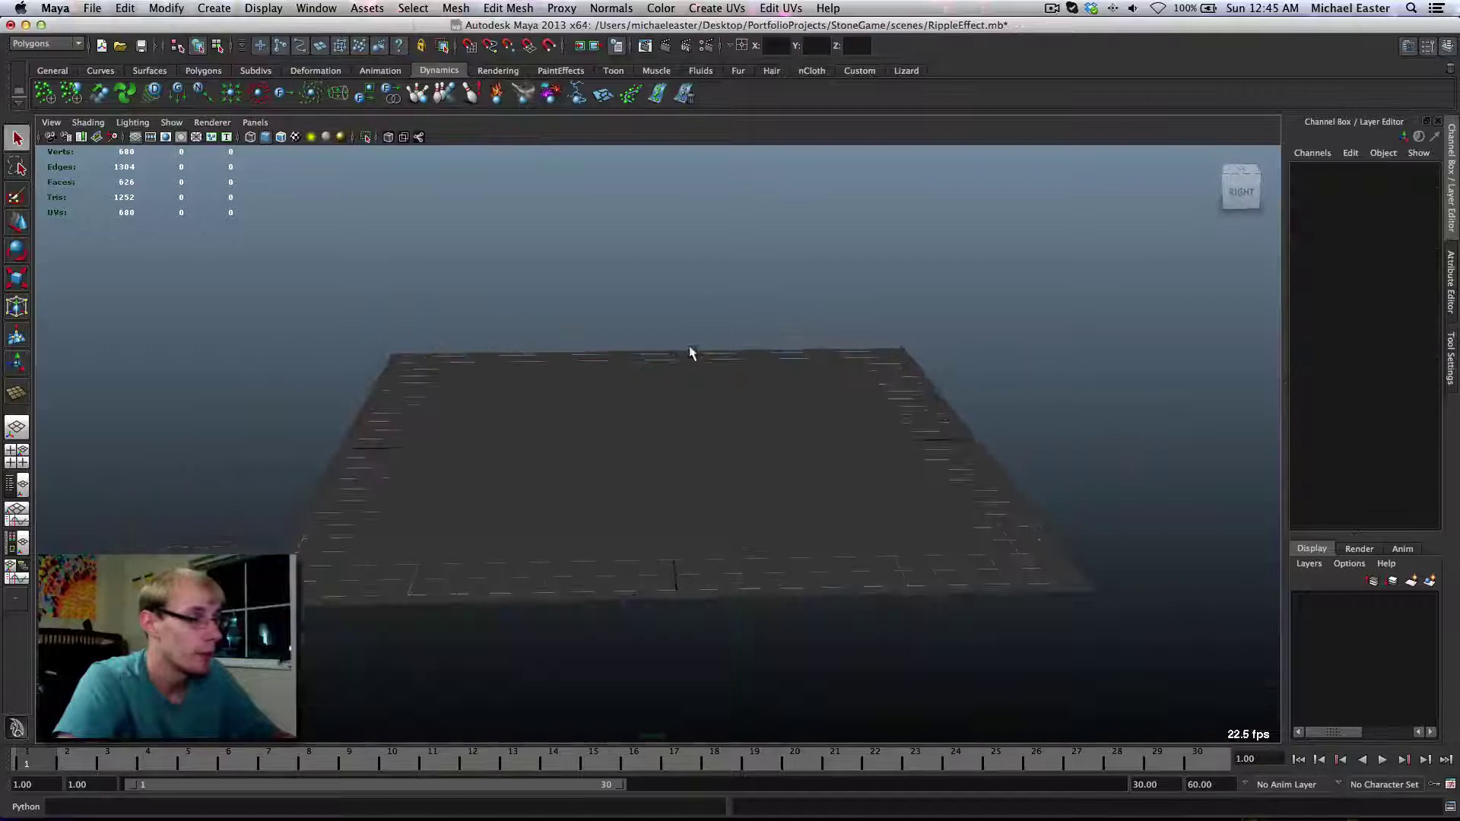
left_click_drag(688, 352, 550, 467, "alt")
left_click(555, 464)
left_click_drag(694, 426, 580, 381, "alt")
left_click(373, 220)
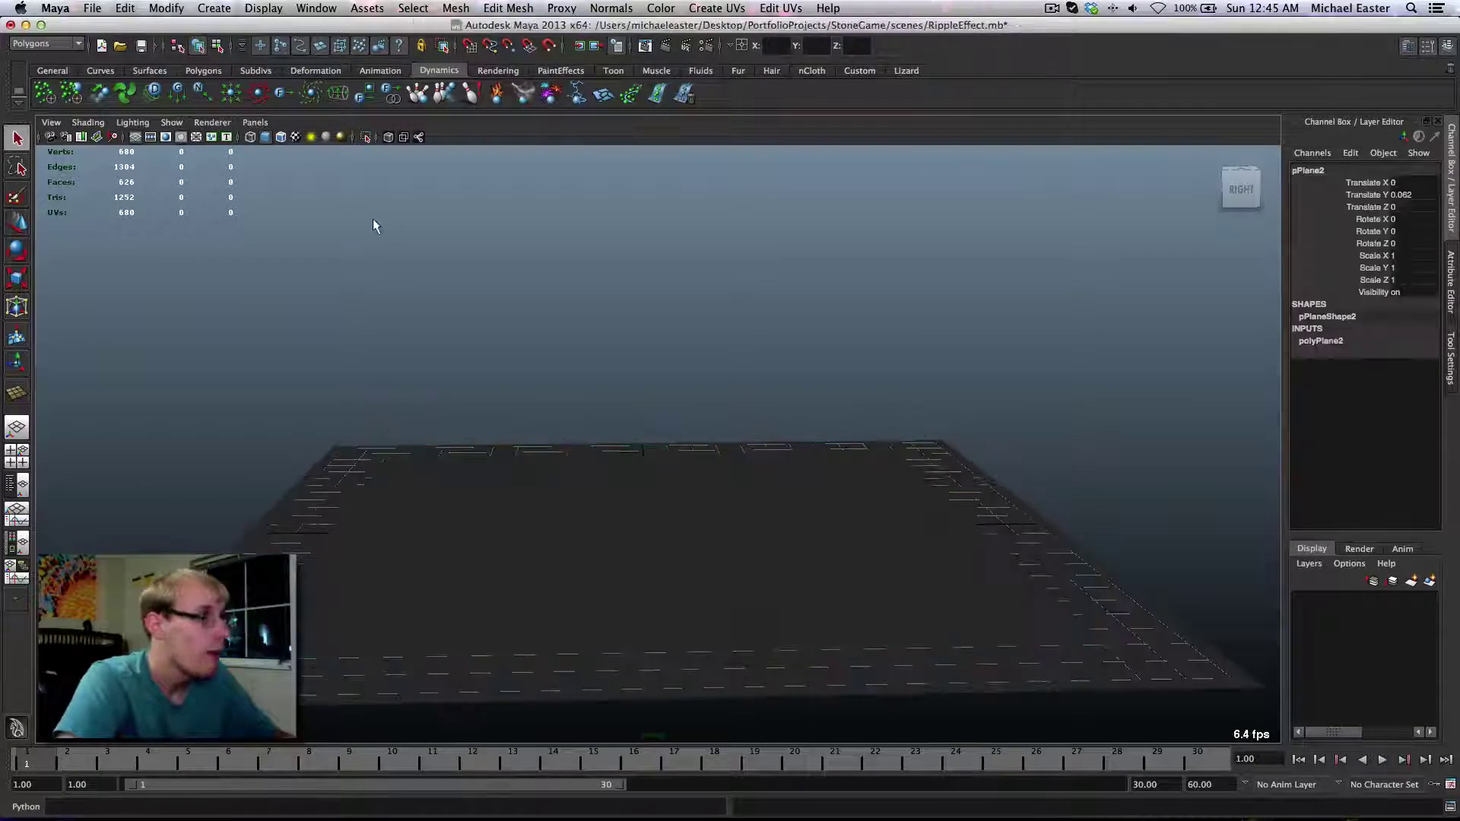
Turn on Wireframe on Shaded, save the scene, and select the inner subdivided plane
left_click(280, 137)
mouse_move(365, 313)
left_mouse_down("alt")
mouse_move(260, 300)
mouse_move(238, 352)
mouse_move(555, 476)
mouse_move(561, 432)
mouse_move(684, 459)
mouse_move(665, 444)
left_mouse_up("alt")
key("ctrl+s")
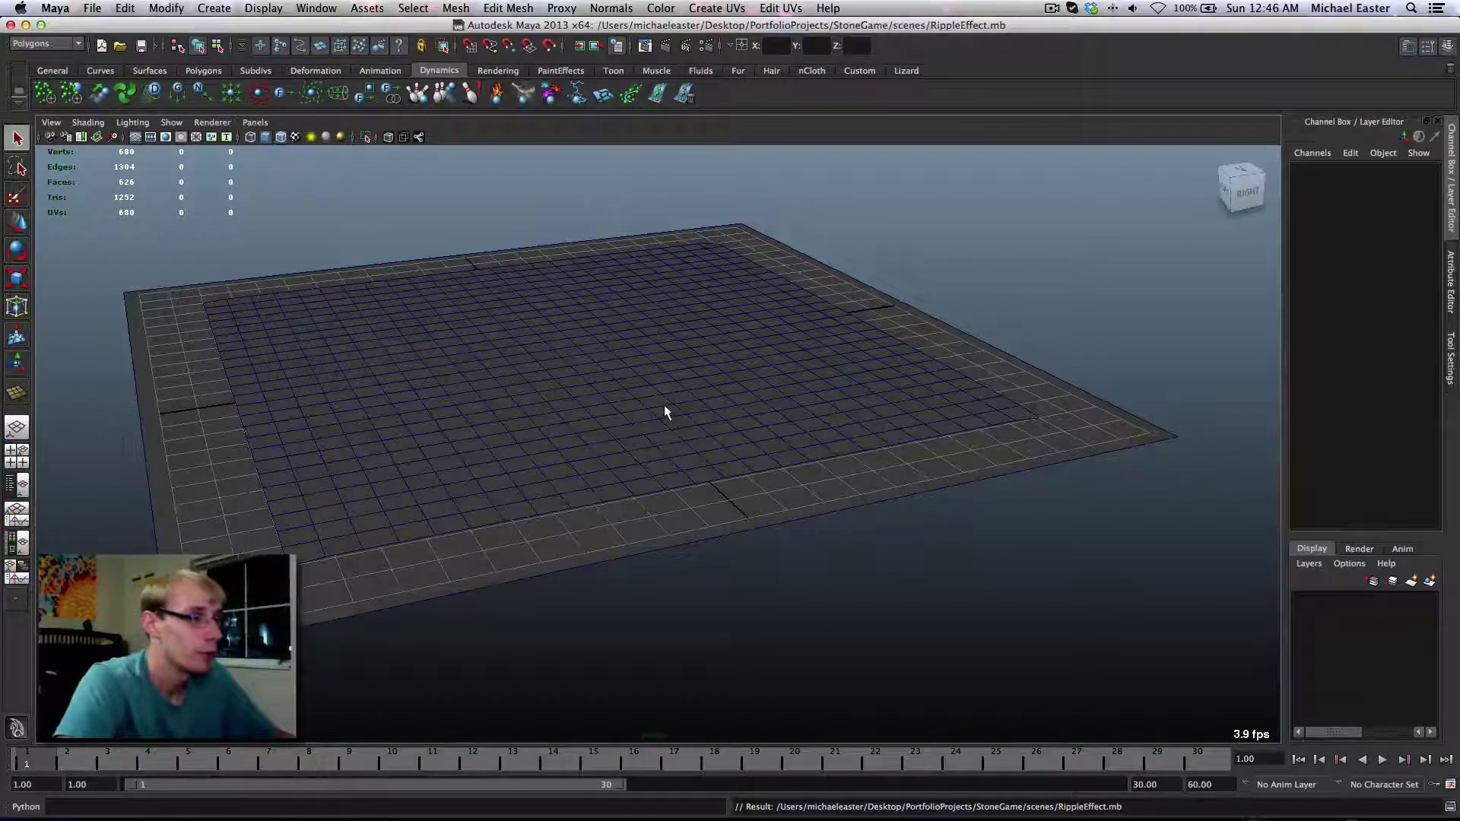
left_click(664, 412)
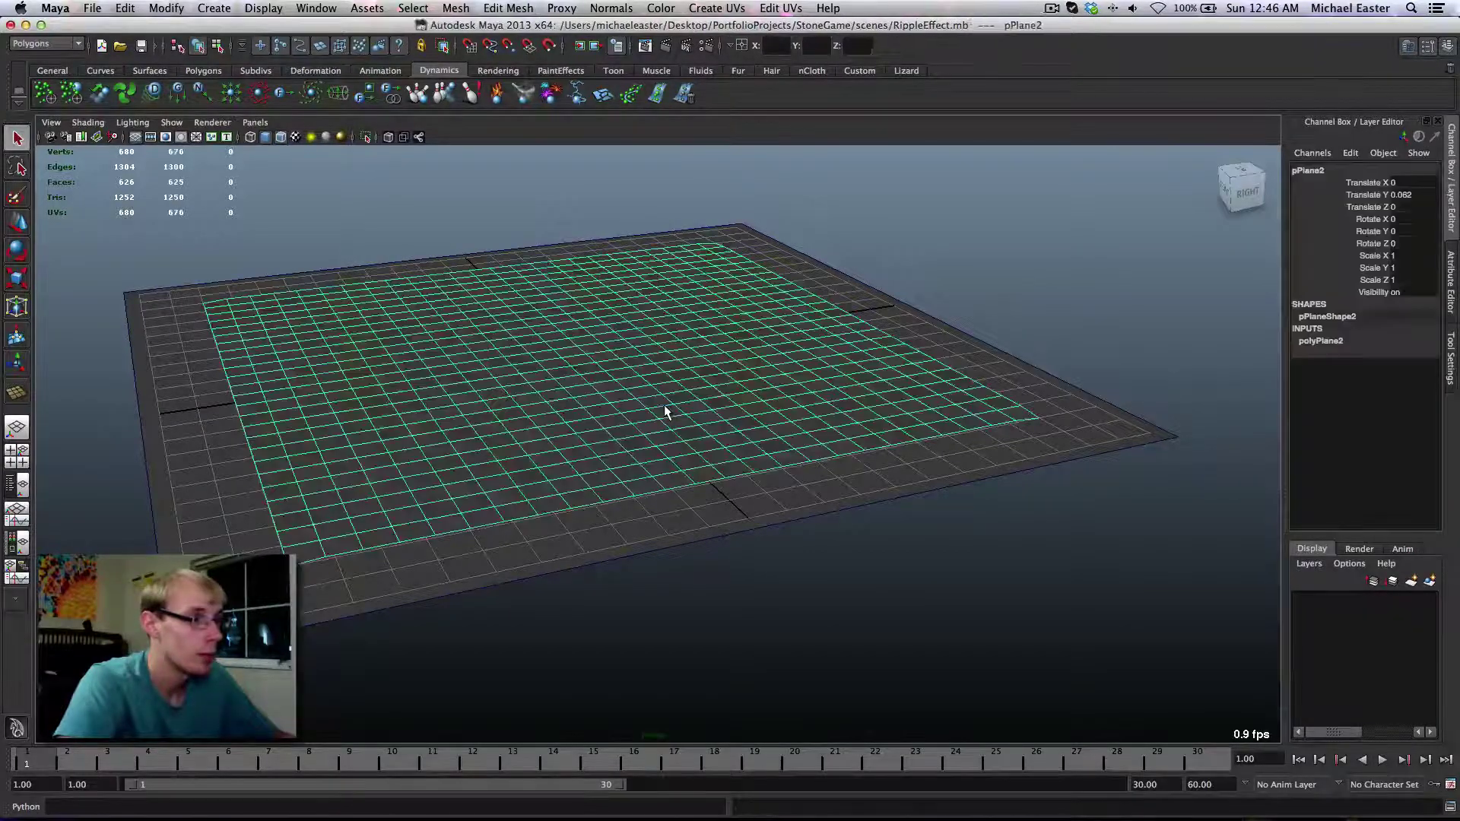
Convert the selected pPlane2 into nClothShape1 from the nCloth shelf and reframe the view
middle_click_drag(244, 193, 312, 235, "alt")
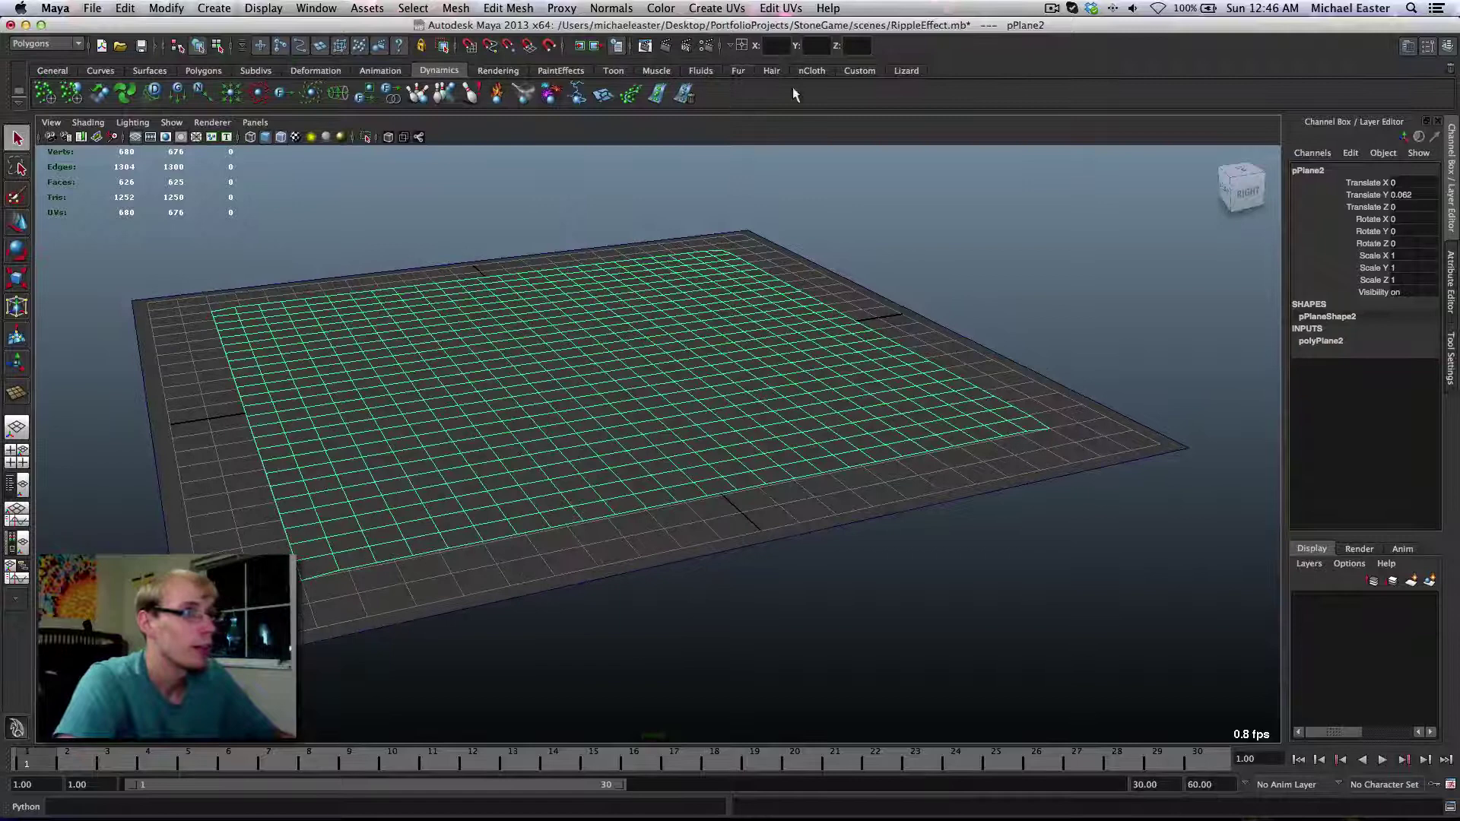
left_click(812, 71)
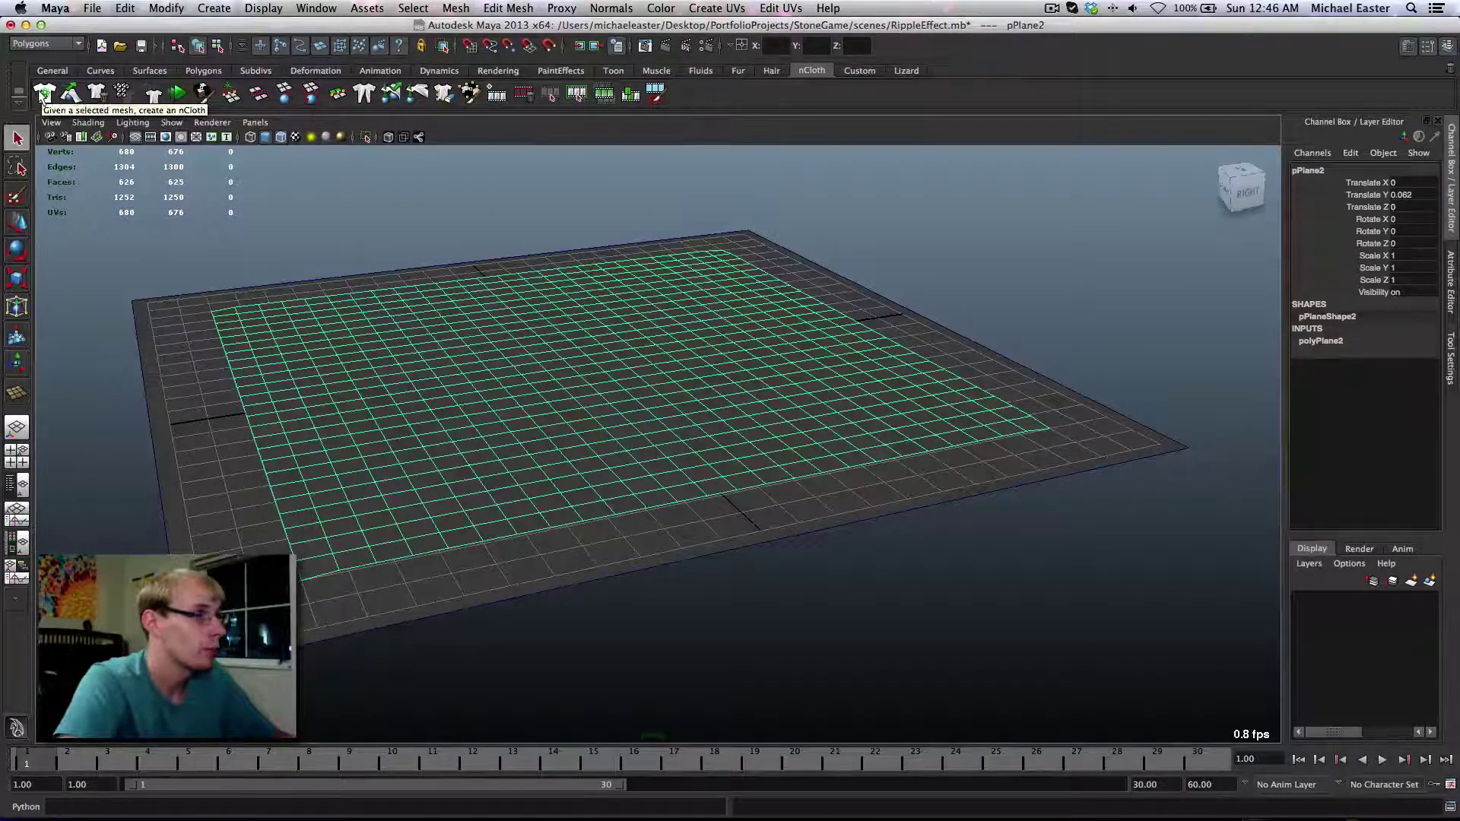
left_click(43, 94)
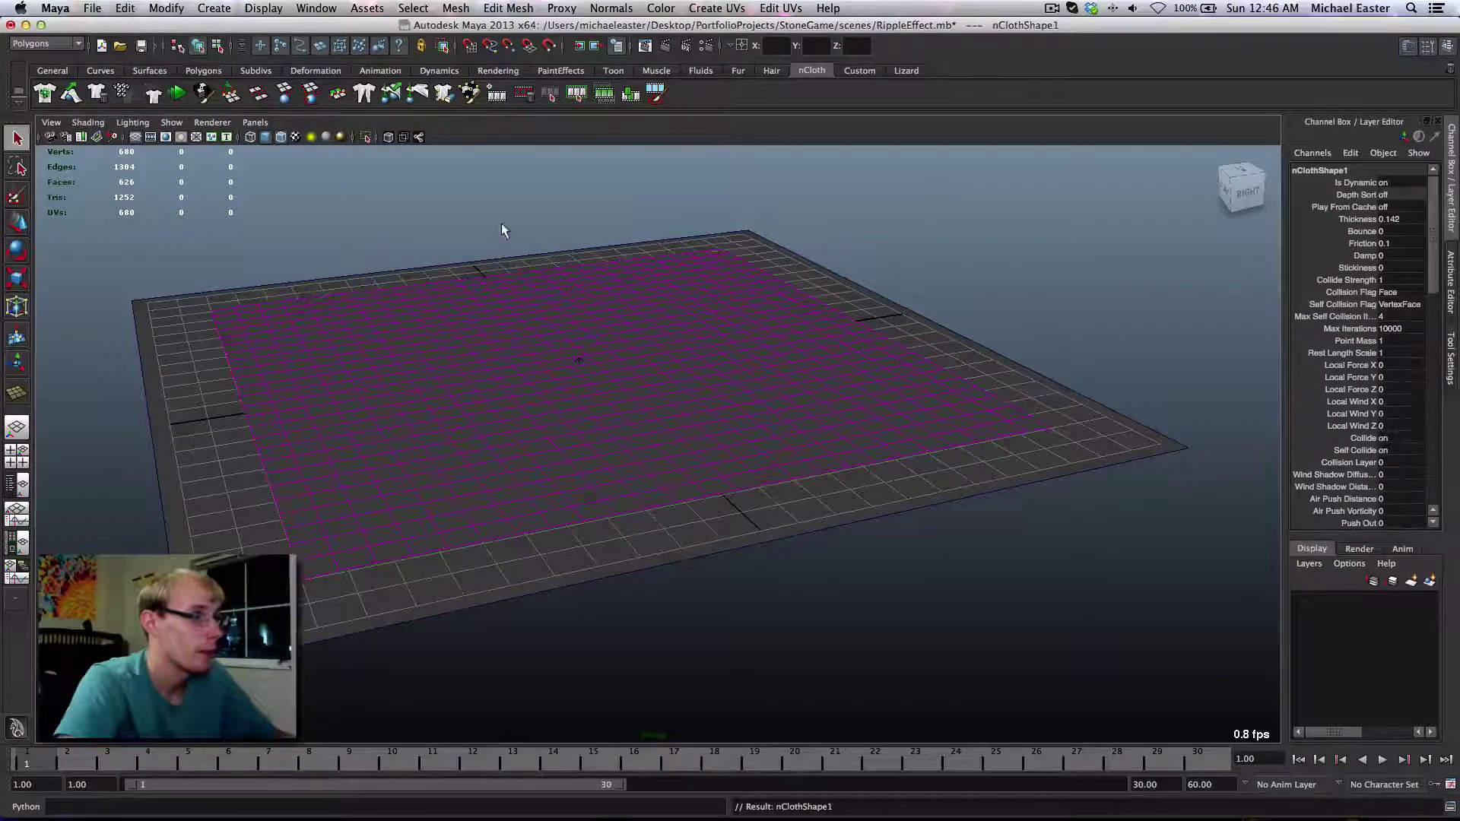
left_click_drag(502, 229, 620, 259, "alt")
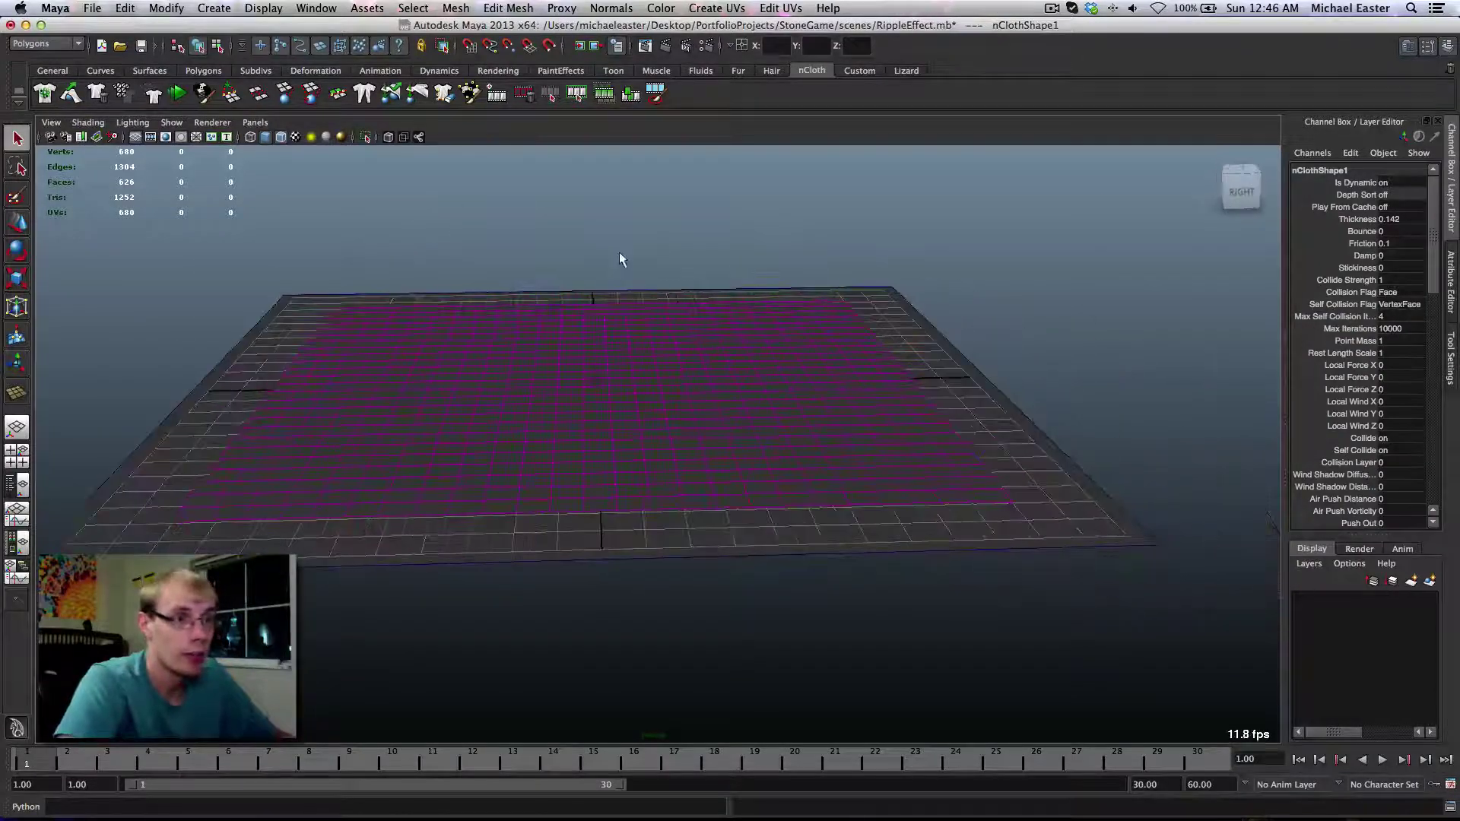
middle_click_drag(619, 259, 1246, 289, "alt")
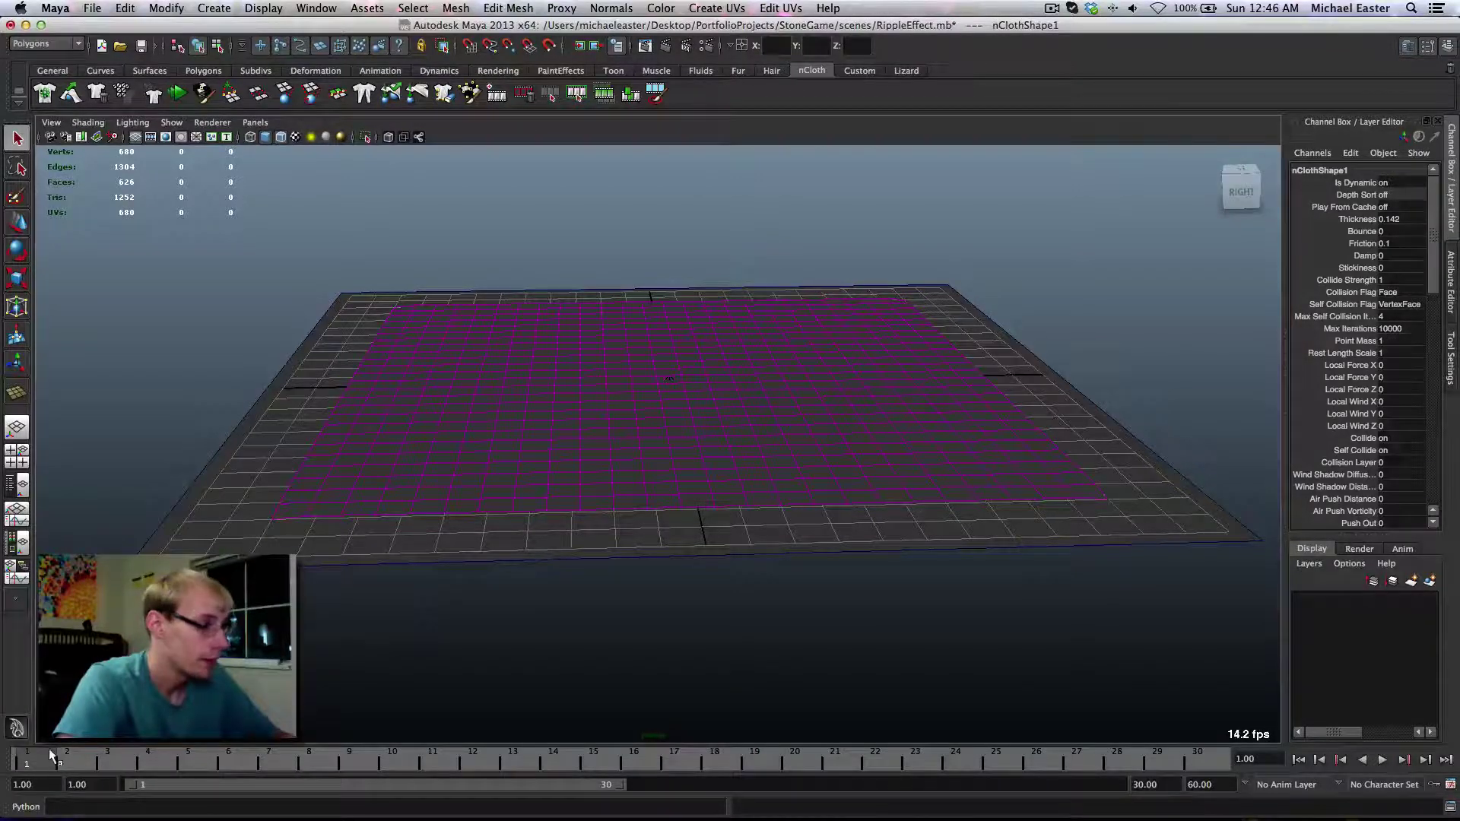
Play the cloth briefly, rewind, then make the floor plane pPlane1 a passive collider
left_click(1383, 759)
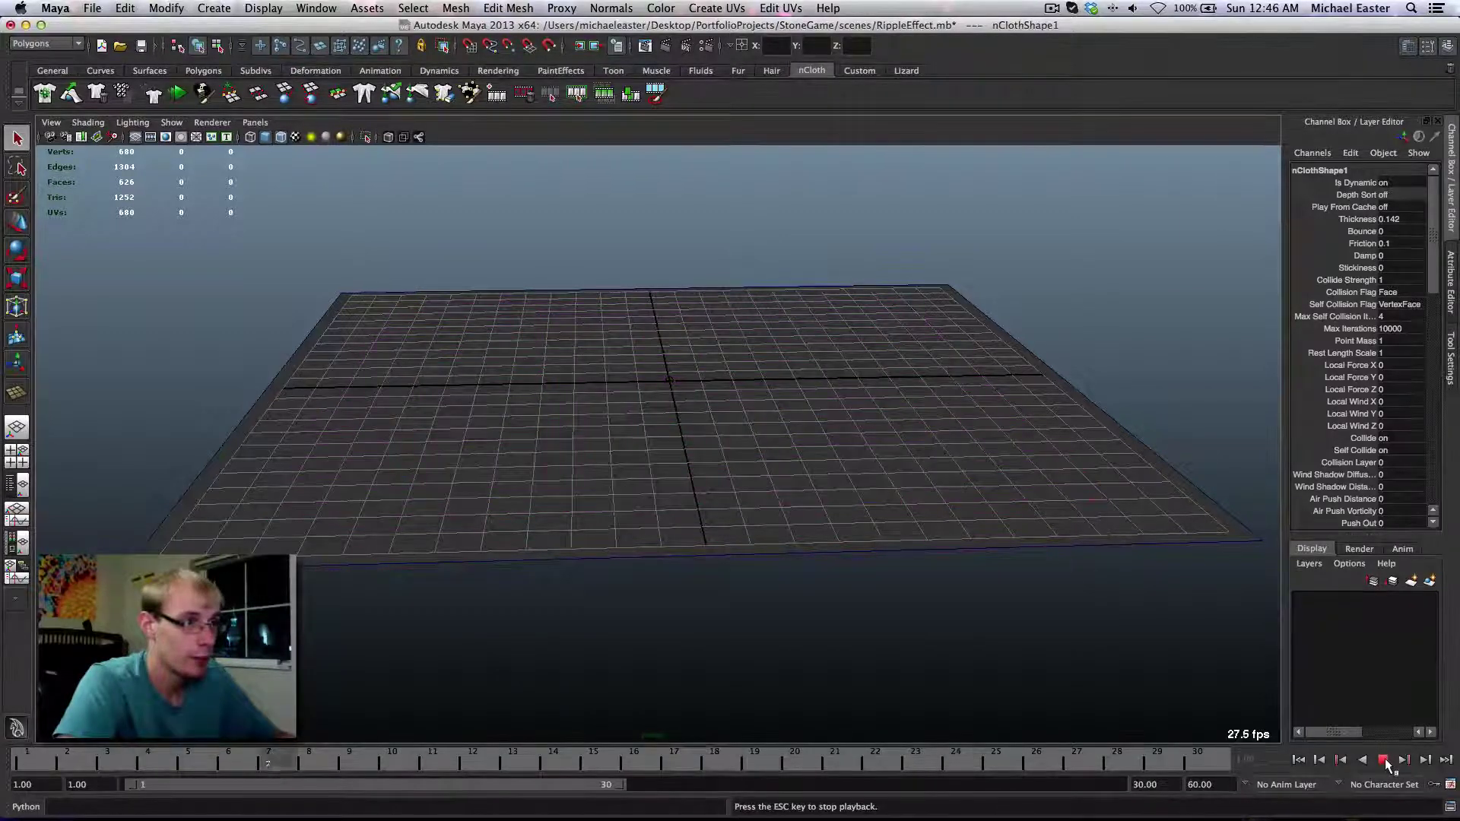
left_click(1383, 759)
left_click(1297, 759)
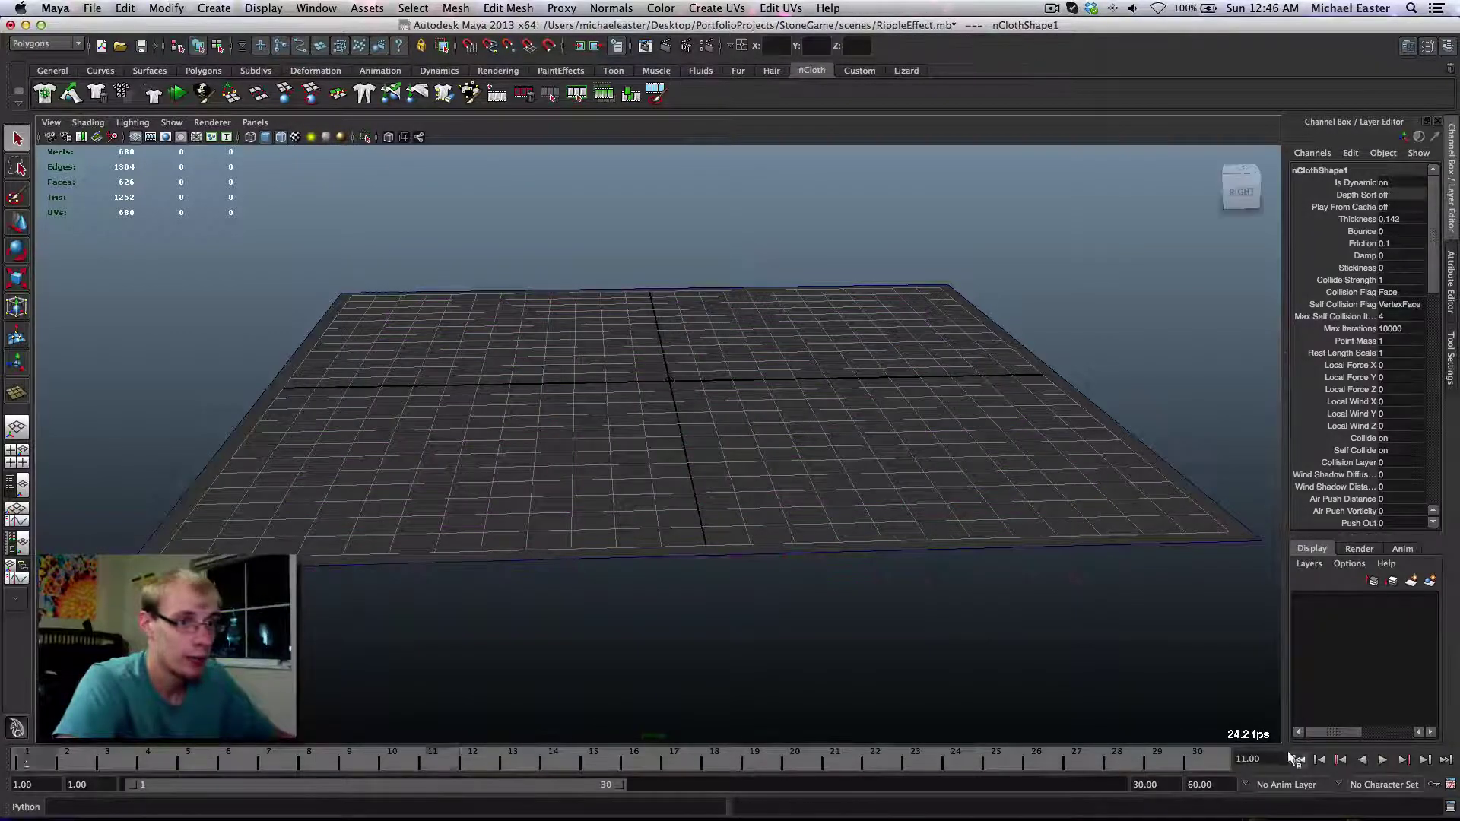
left_click(955, 521)
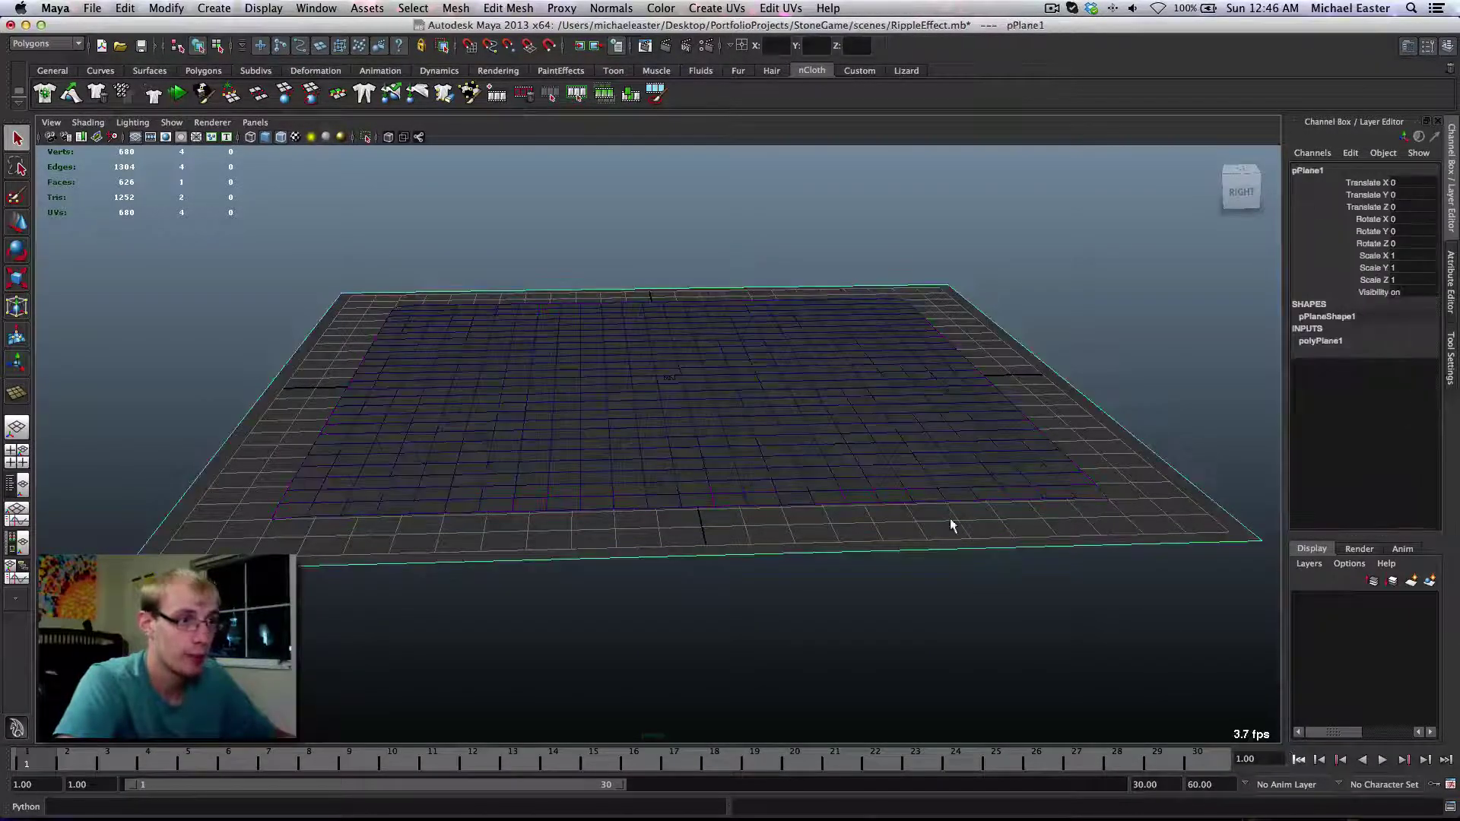
left_click(72, 93)
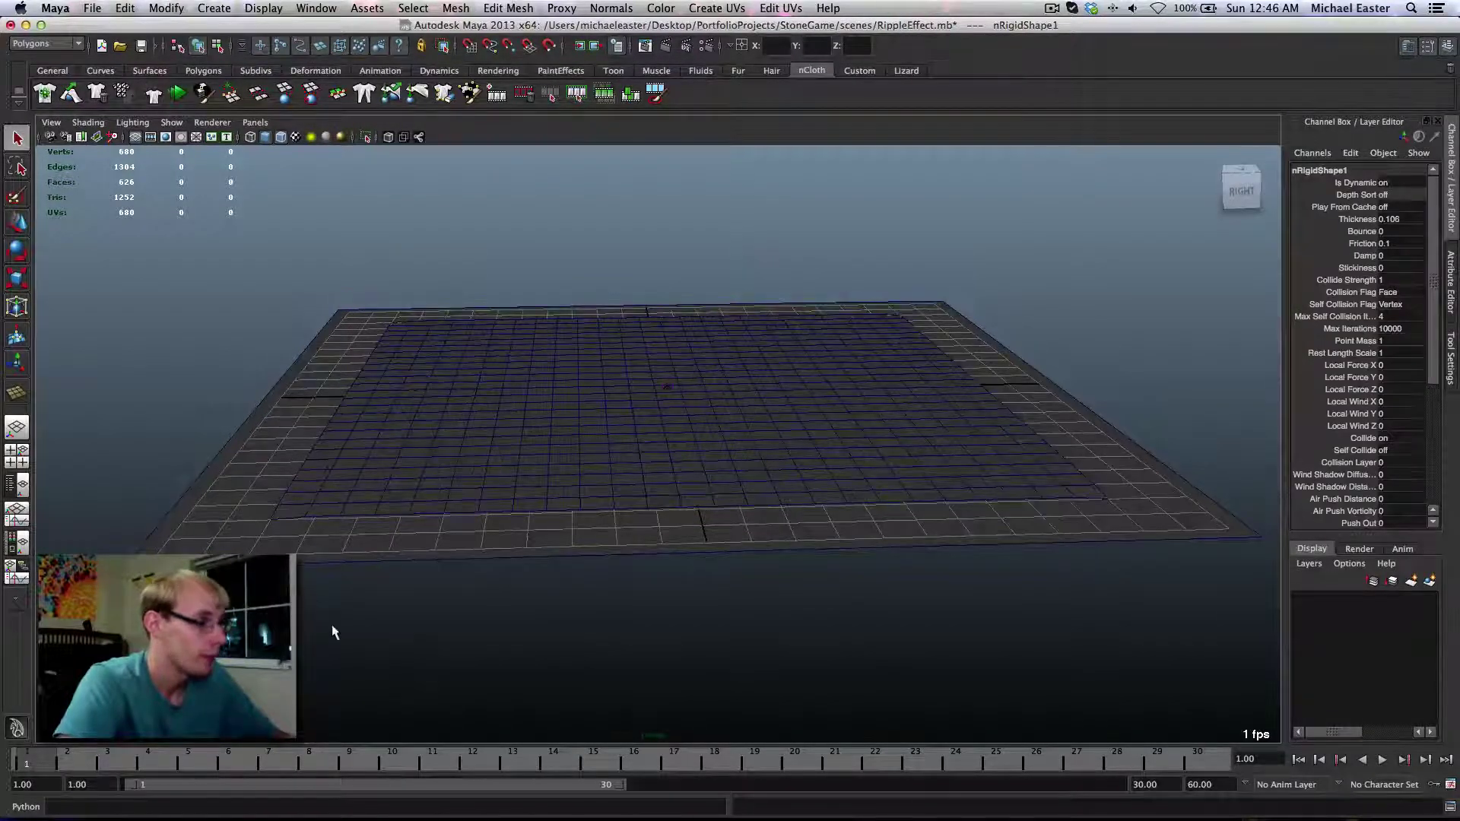
Play the simulation twice to test the collision, rewind to frame 1, and reframe the view
left_click(1382, 759)
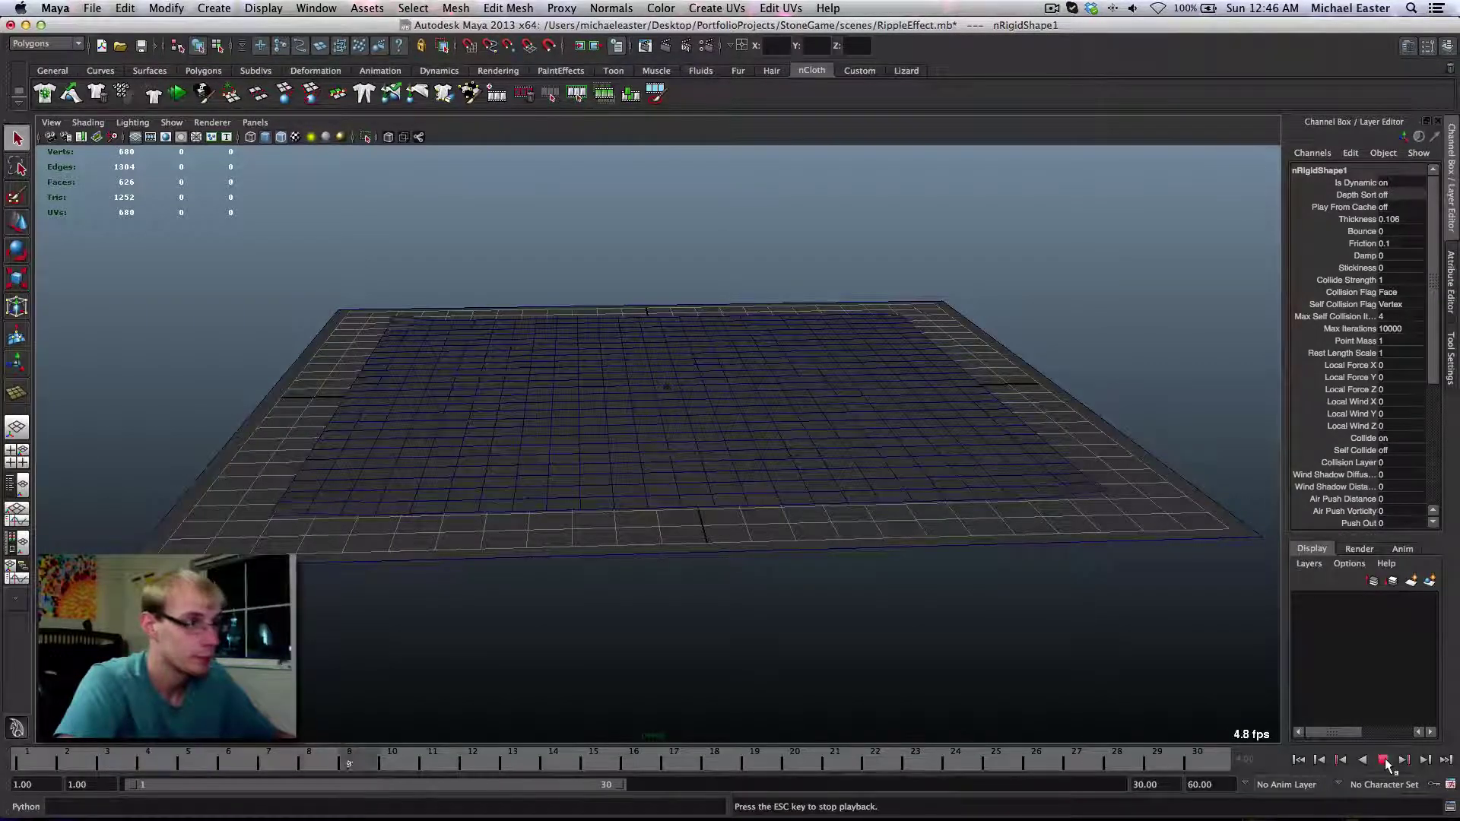
left_click(1382, 759)
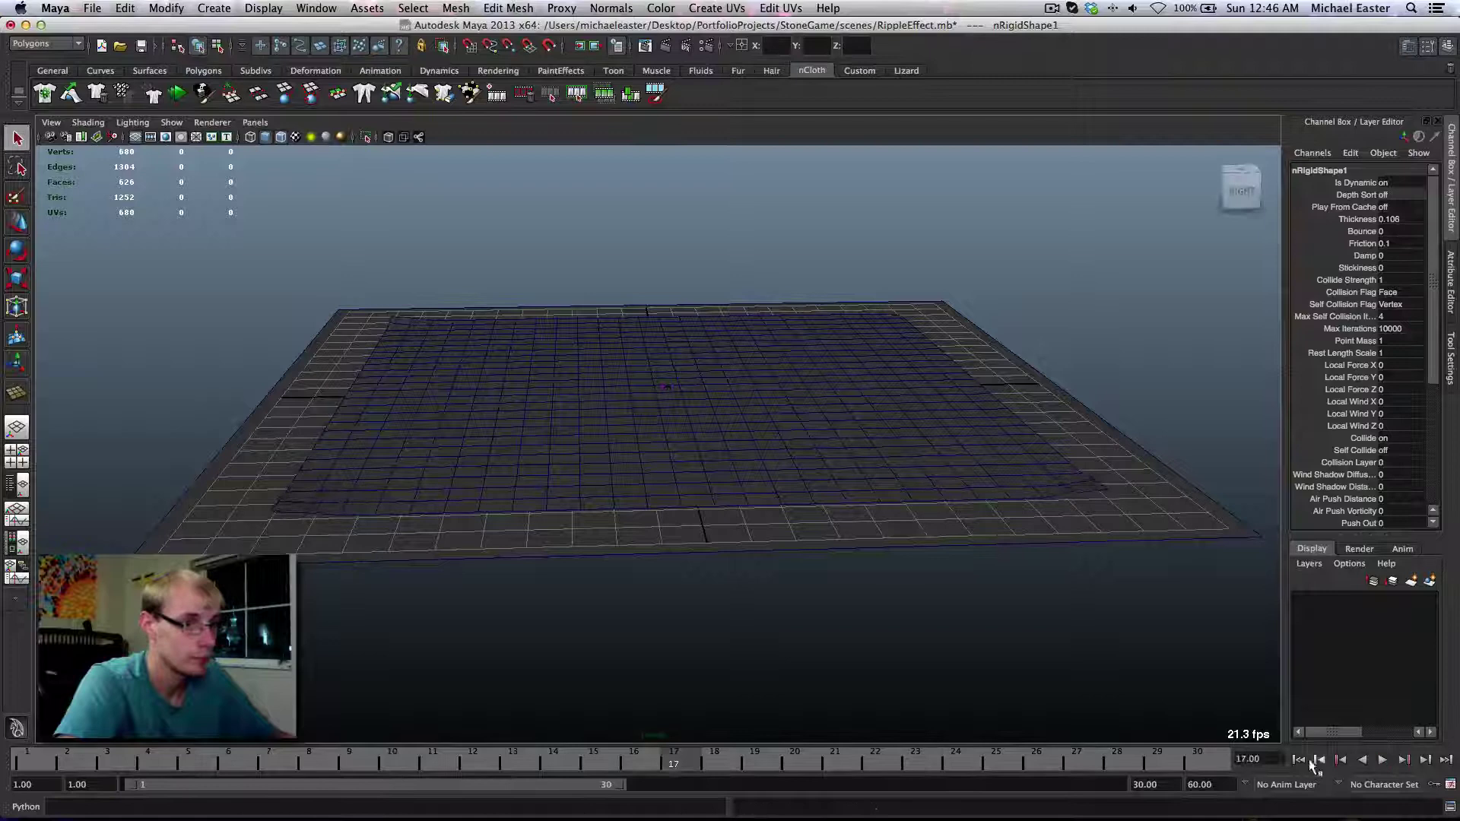
left_click(1341, 759)
left_click(1382, 759)
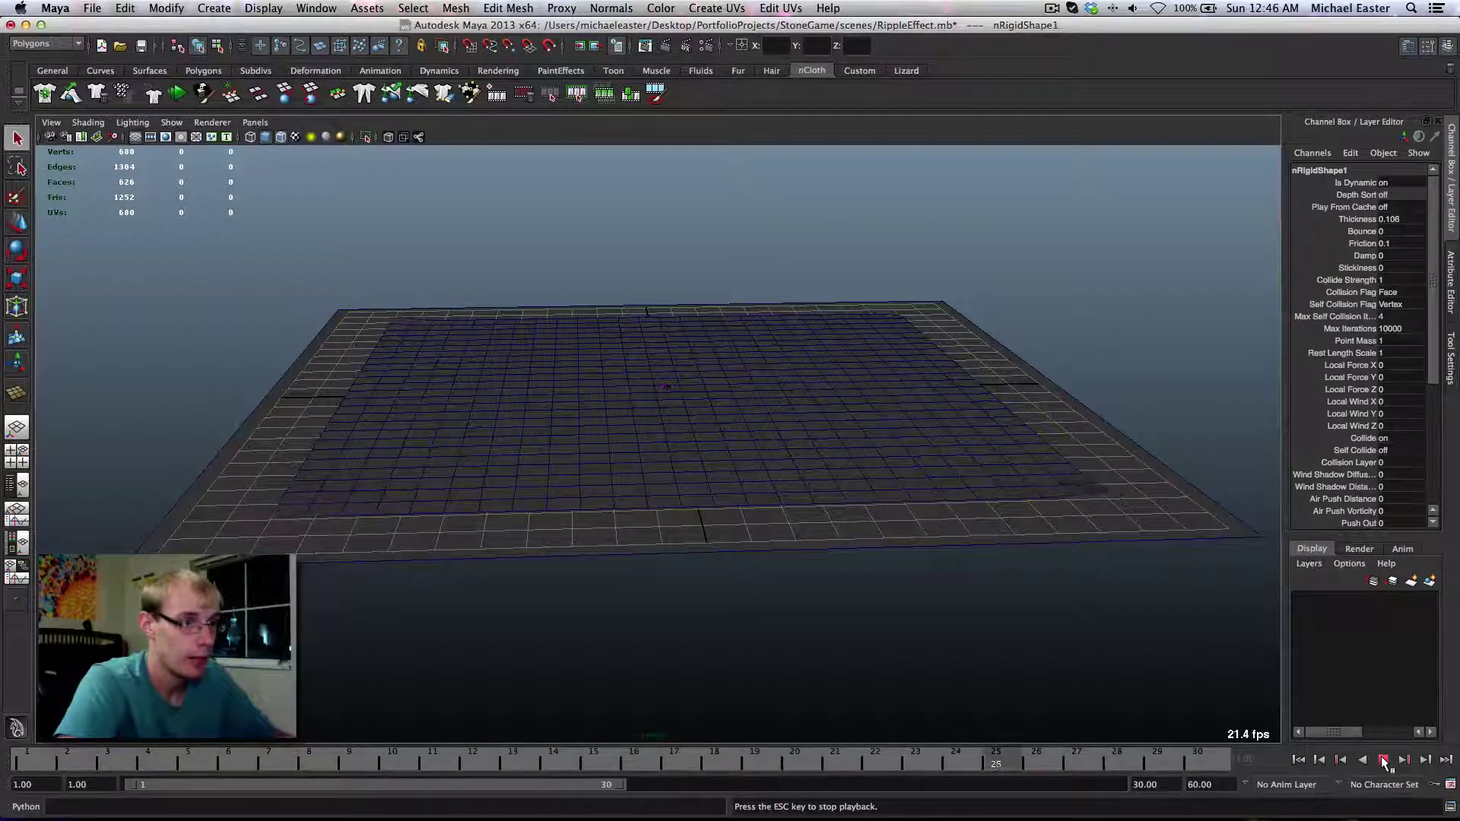
left_click(1382, 759)
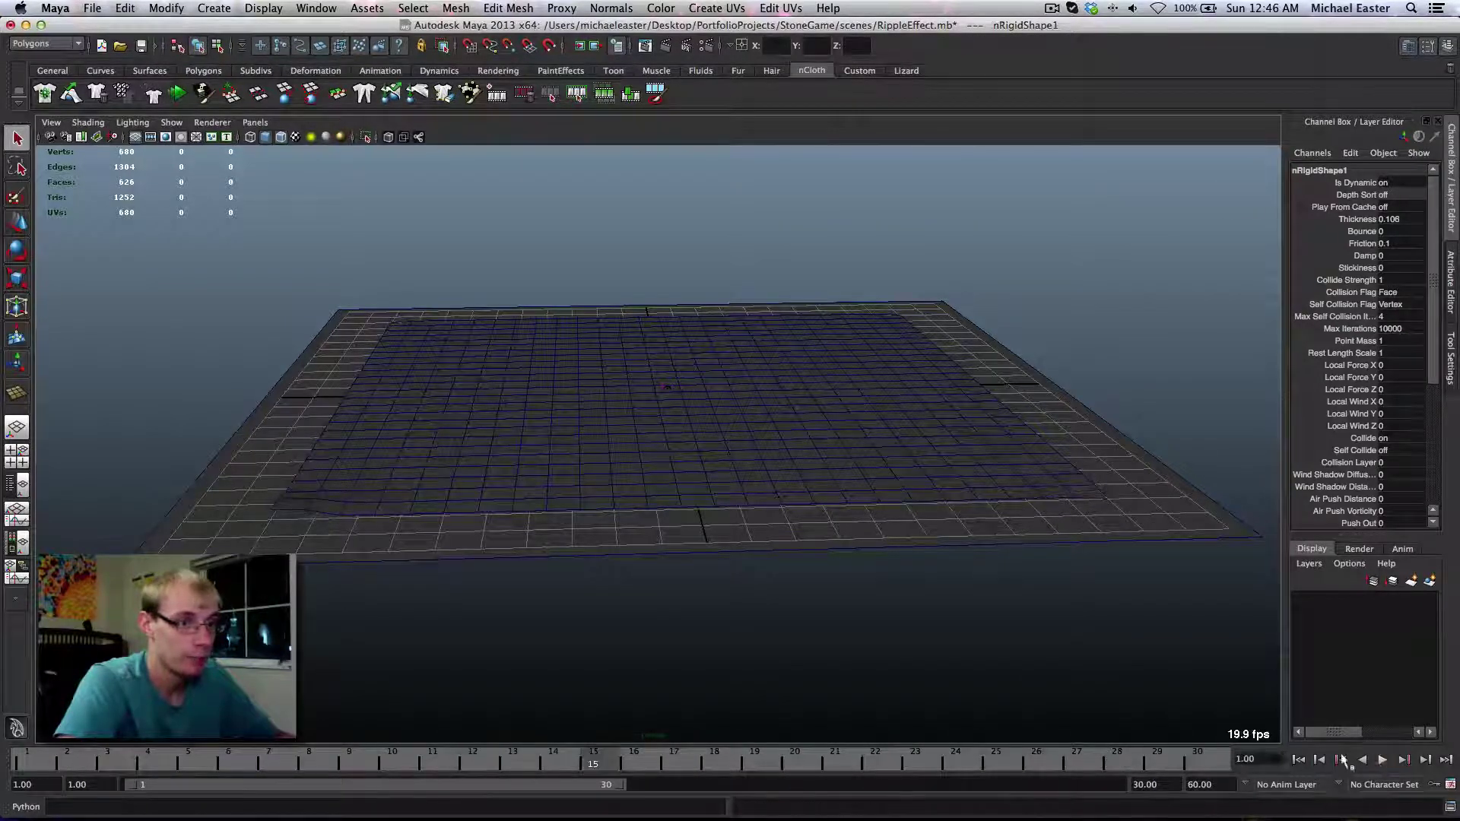
left_click(1296, 760)
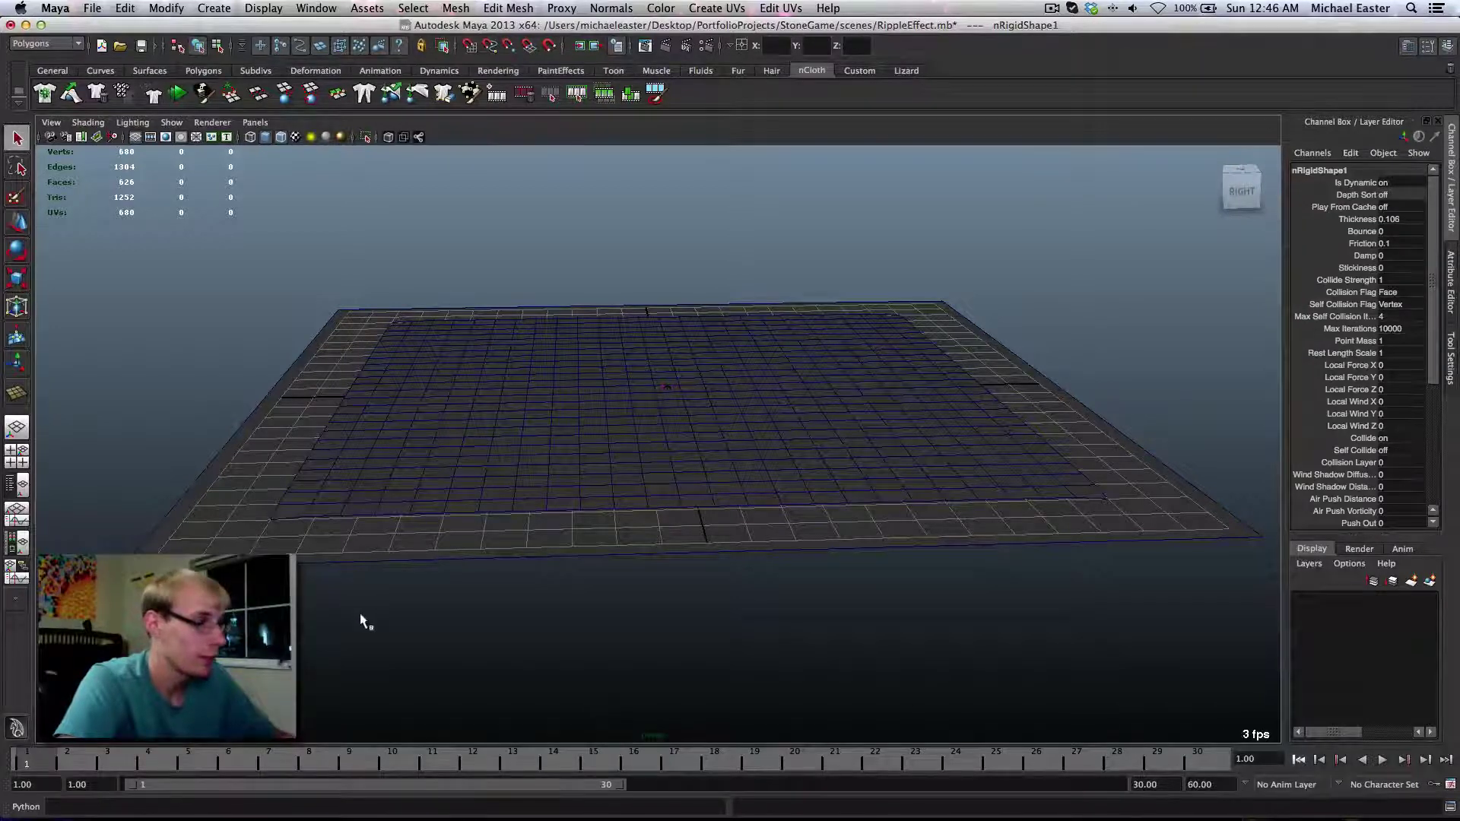
left_click_drag(362, 620, 731, 513, "alt")
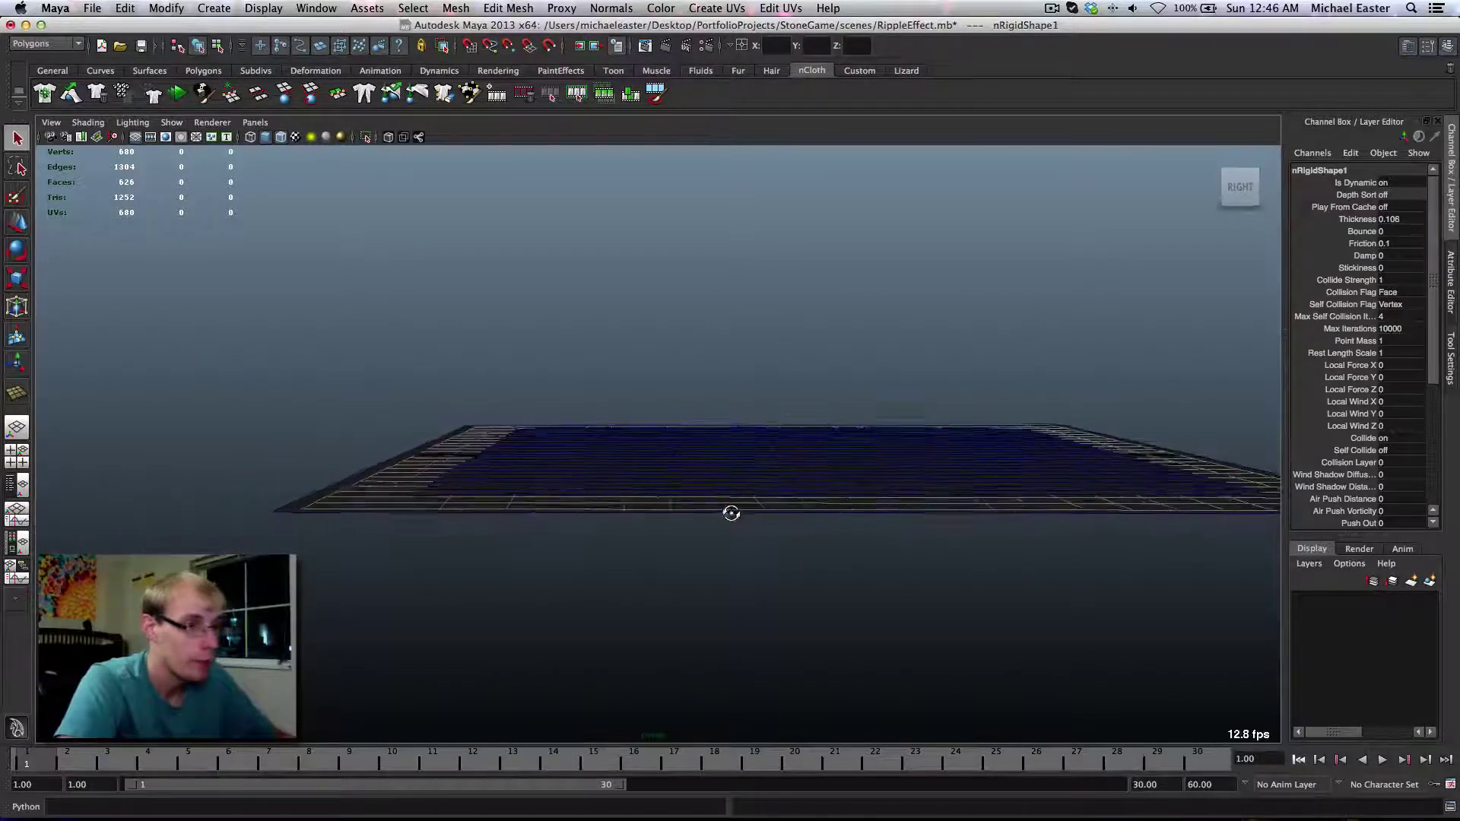
left_click_drag(966, 531, 693, 474, "alt")
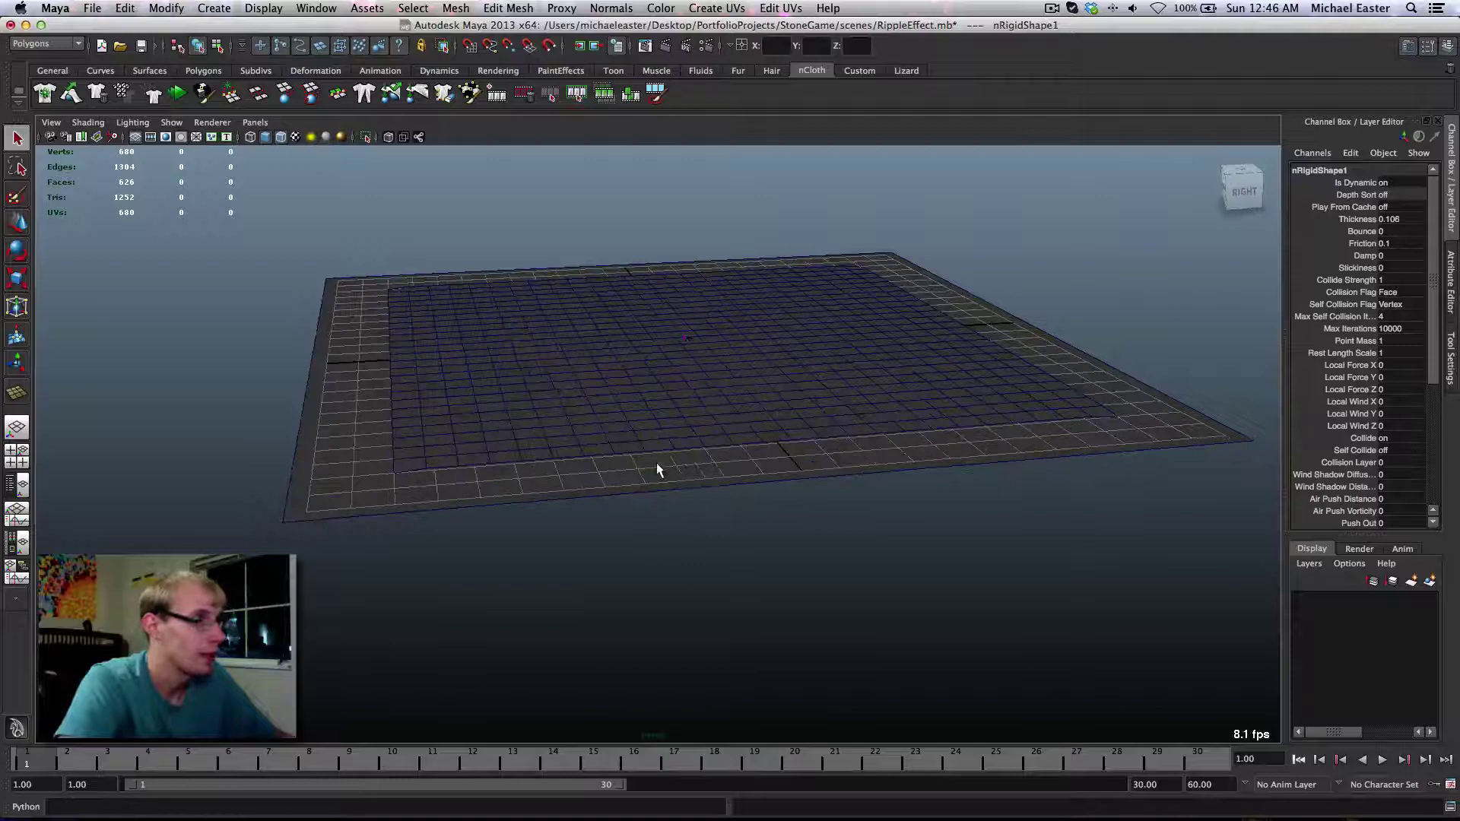
scroll(413, 213, "up", 2)
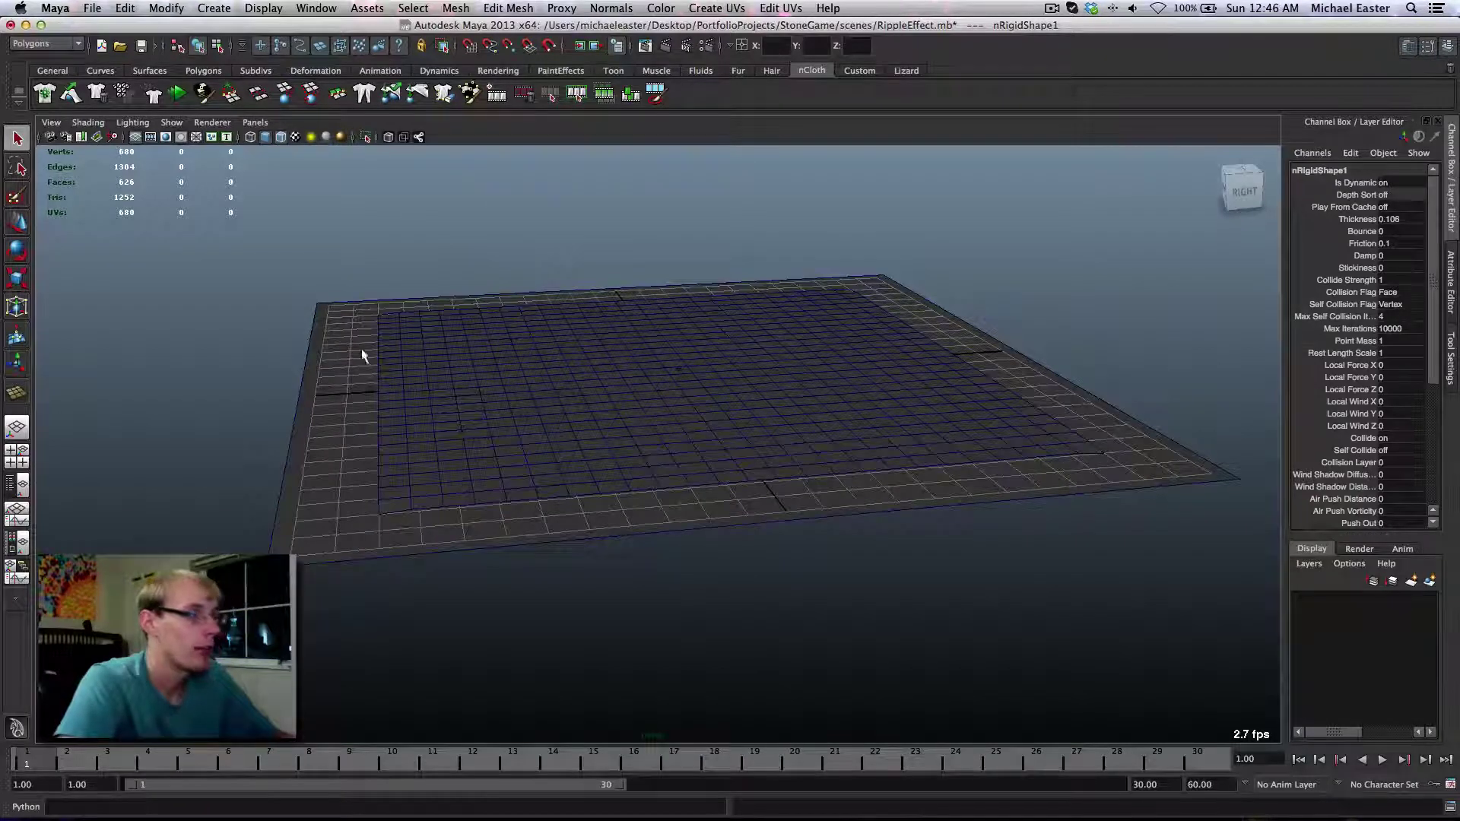
Create four locators with the Distance Tool and delete the distance measurements, keeping the locators
left_click_drag(456, 354, 427, 319, "alt")
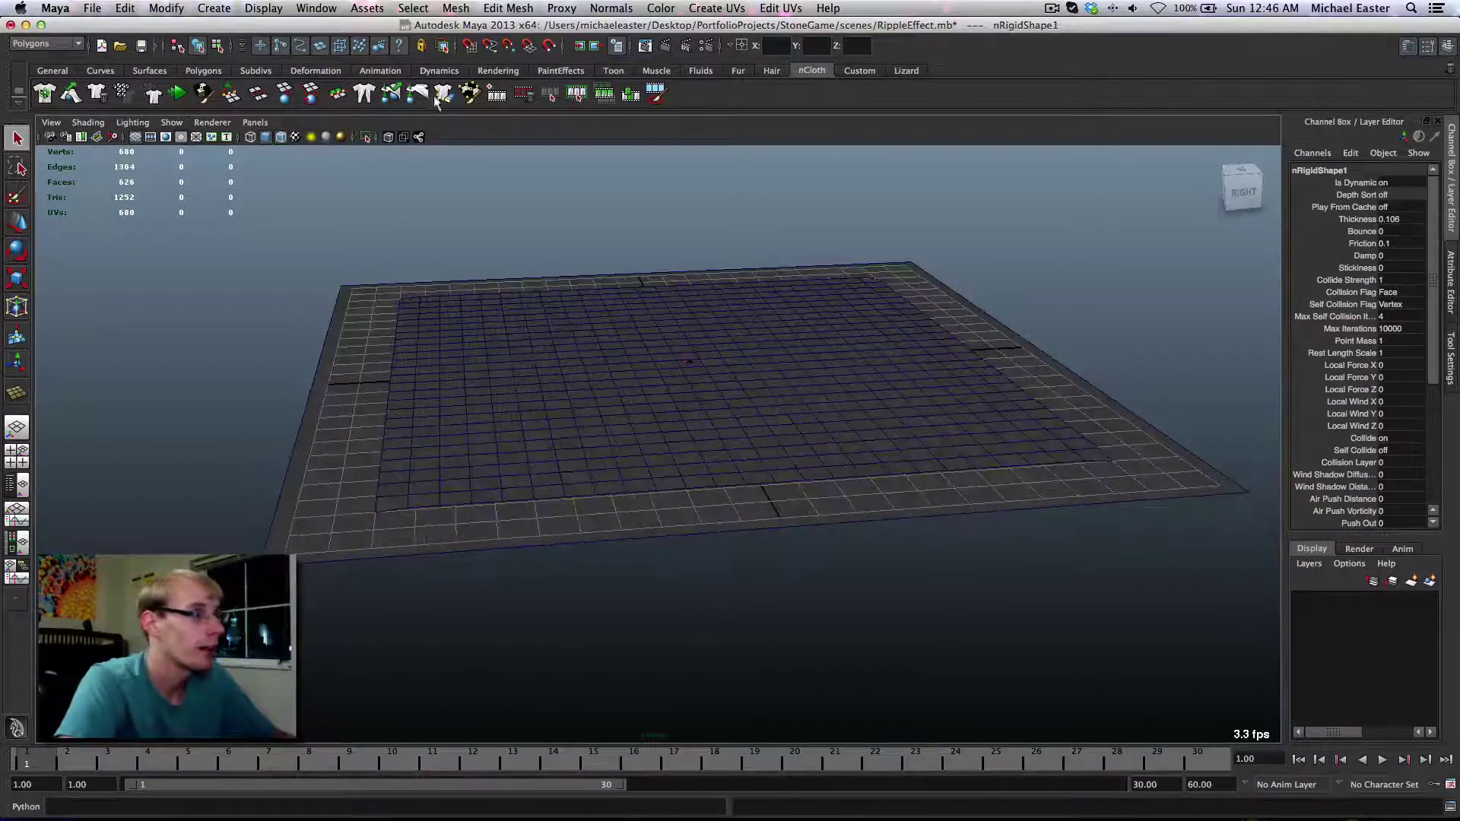
left_click(859, 70)
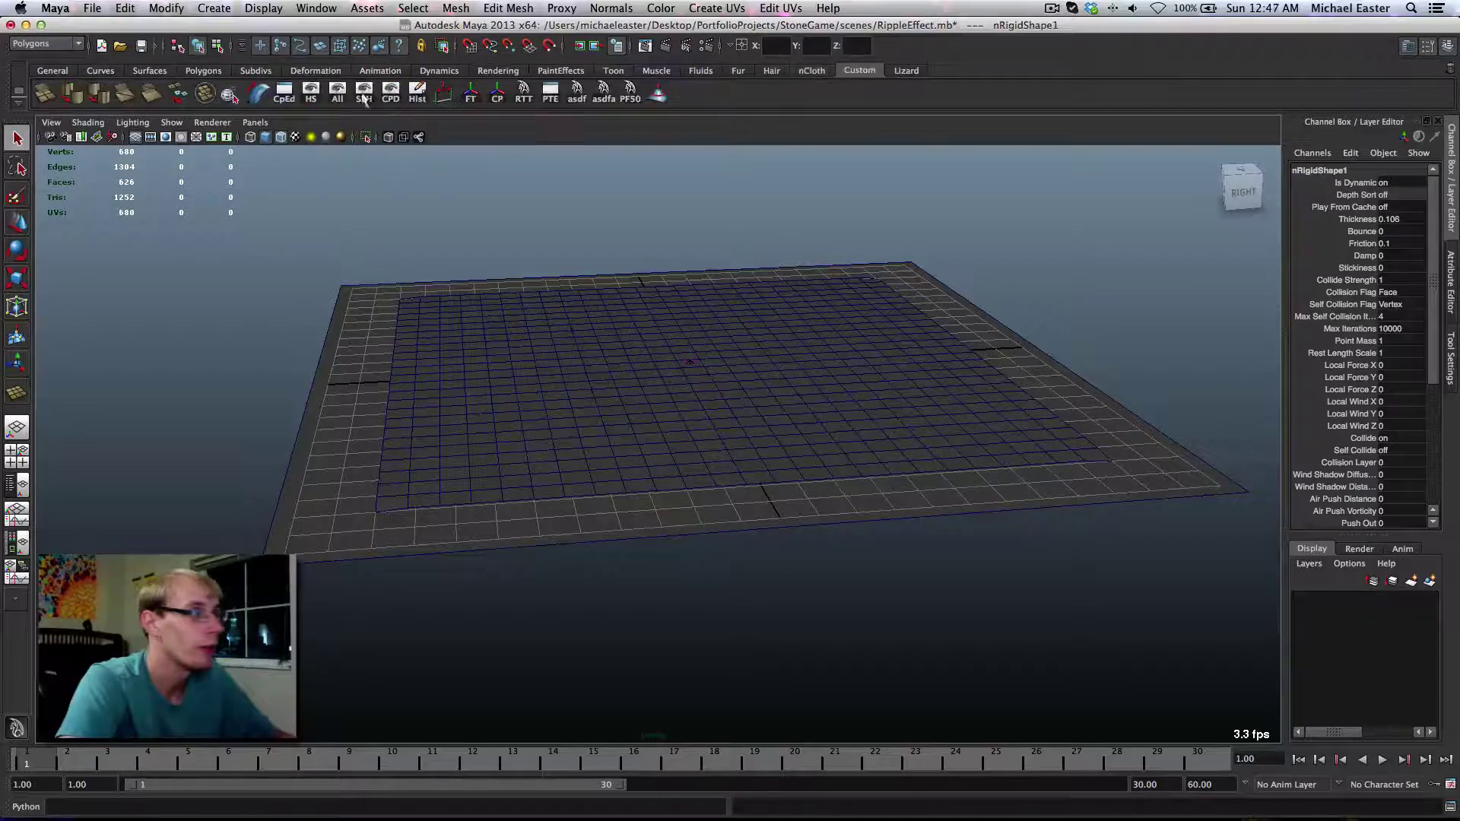
left_click(443, 92)
left_click(133, 348)
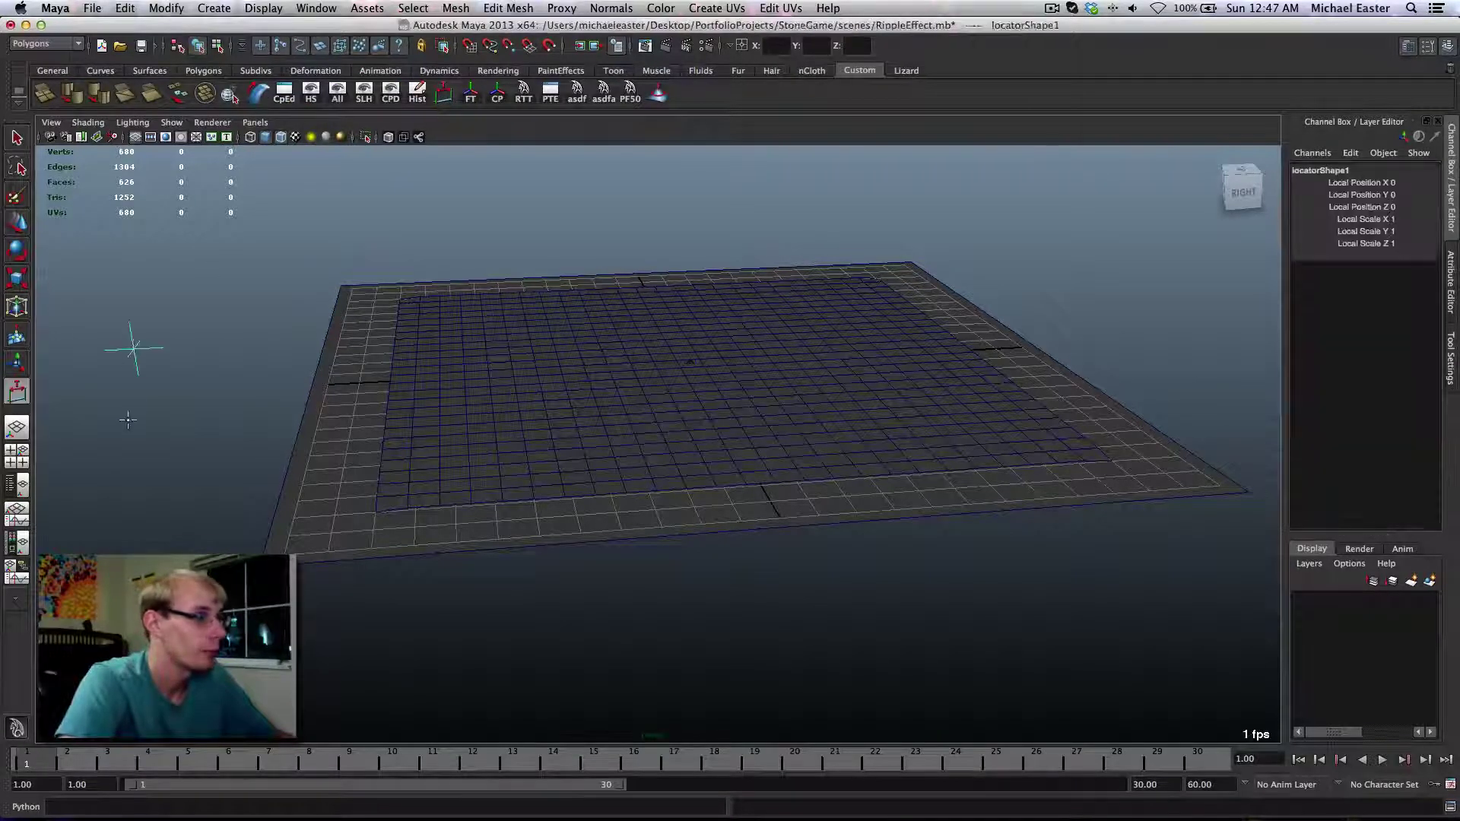
left_click(127, 420)
left_click(239, 339)
left_click(224, 458)
key("q")
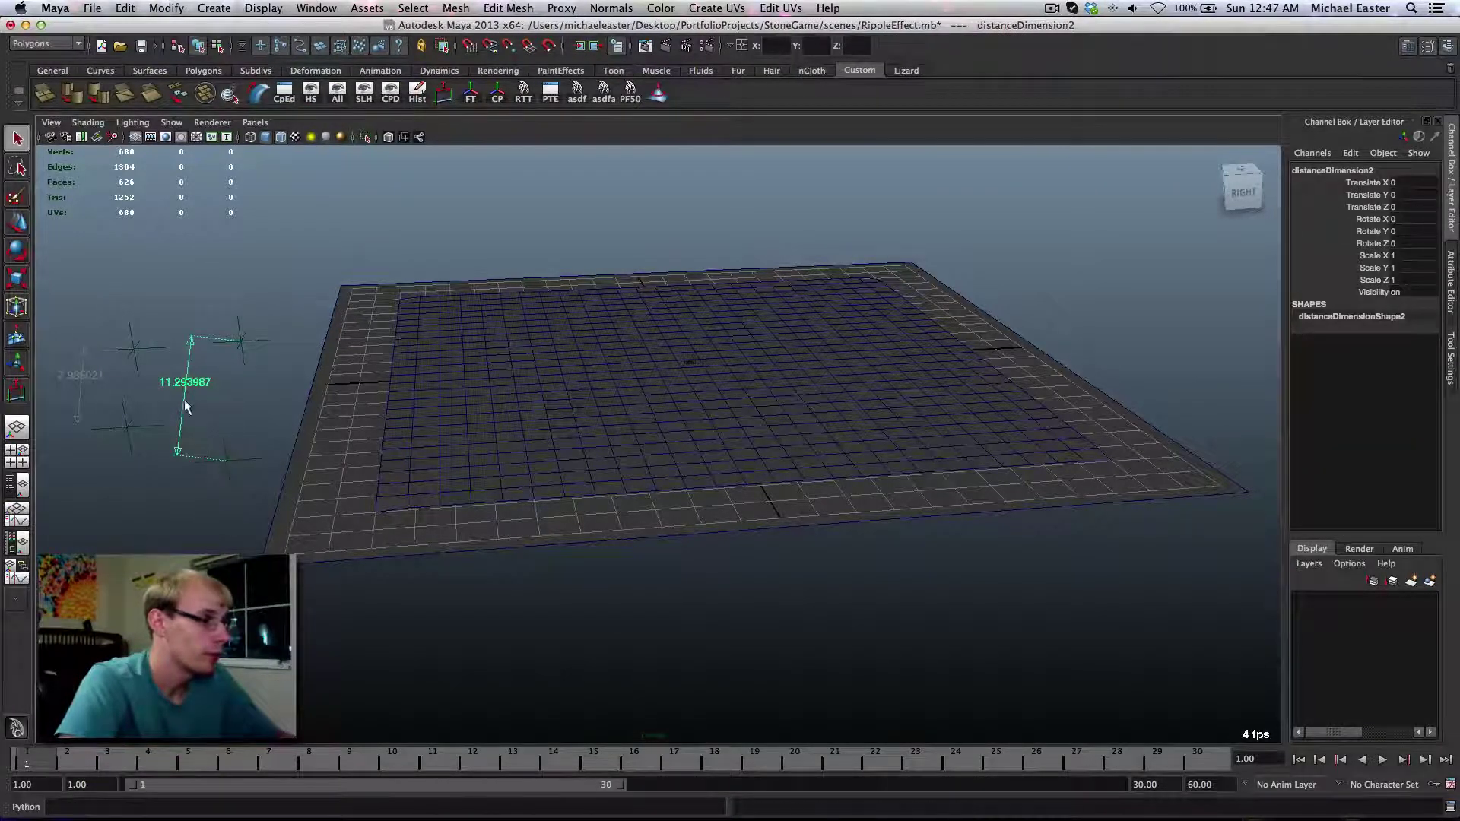
left_click(93, 394, "shift")
key("Delete")
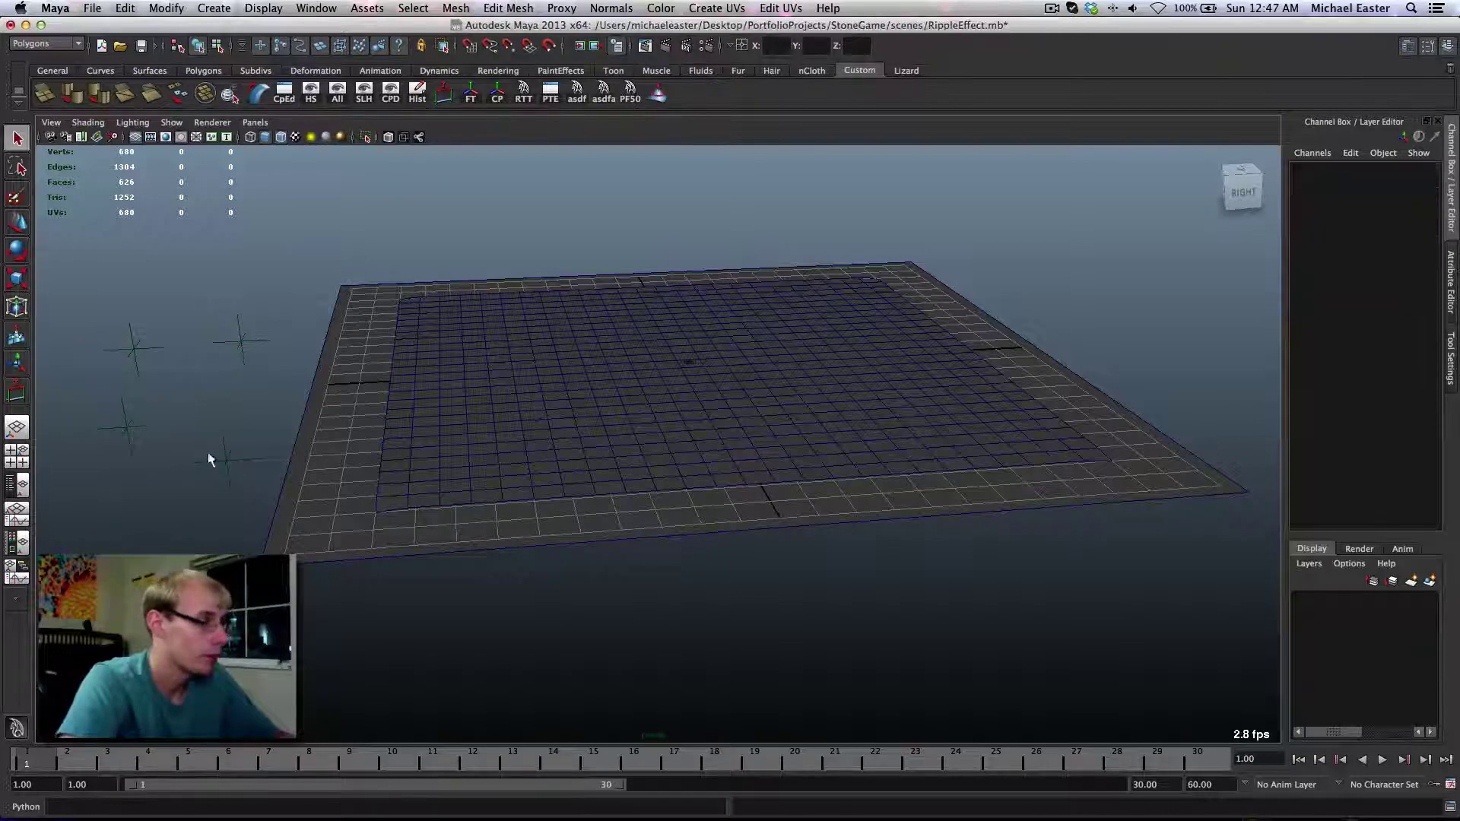
Move locators 3, 4, 2 and 1 onto the four corners of the cloth plane
left_click(240, 335)
key("w")
left_click_drag(240, 336, 874, 275)
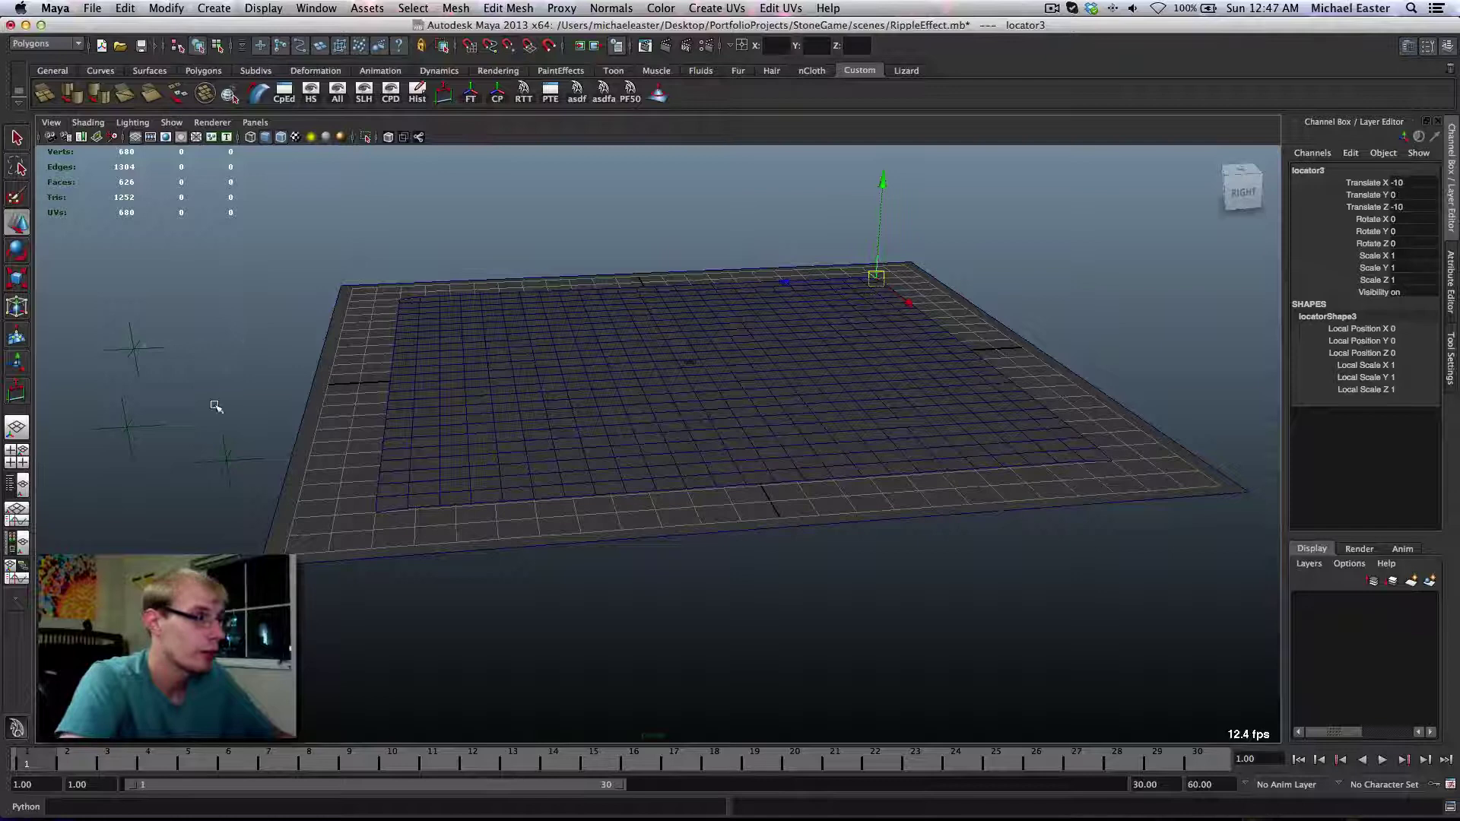
left_click(224, 458)
left_click_drag(223, 459, 1055, 453)
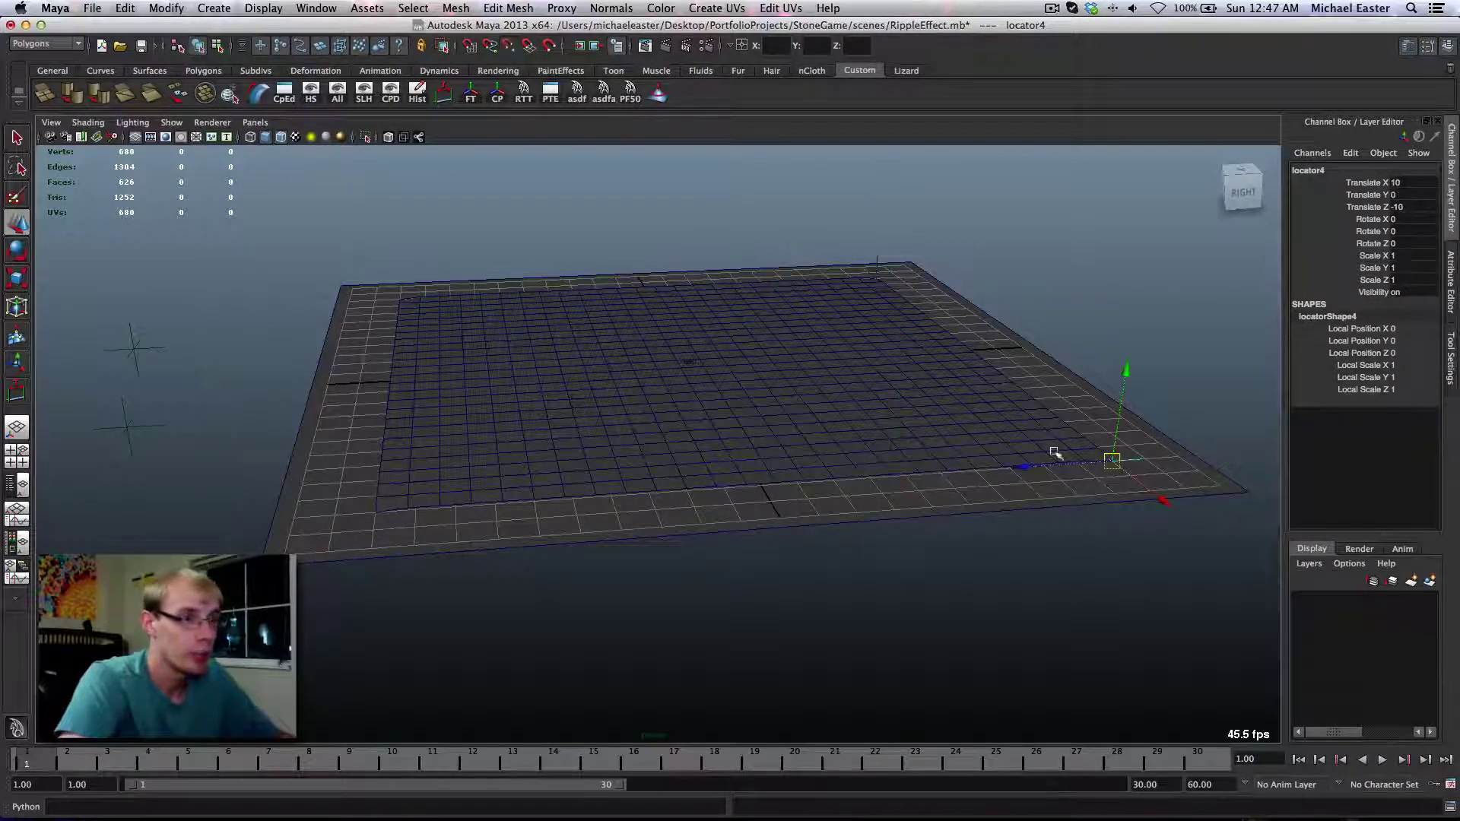
left_click(133, 423)
left_click_drag(133, 423, 375, 512)
left_click(134, 348)
left_click_drag(133, 348, 382, 303)
left_click_drag(305, 359, 593, 428, "alt")
left_click_drag(769, 452, 739, 435, "alt")
left_click(776, 511)
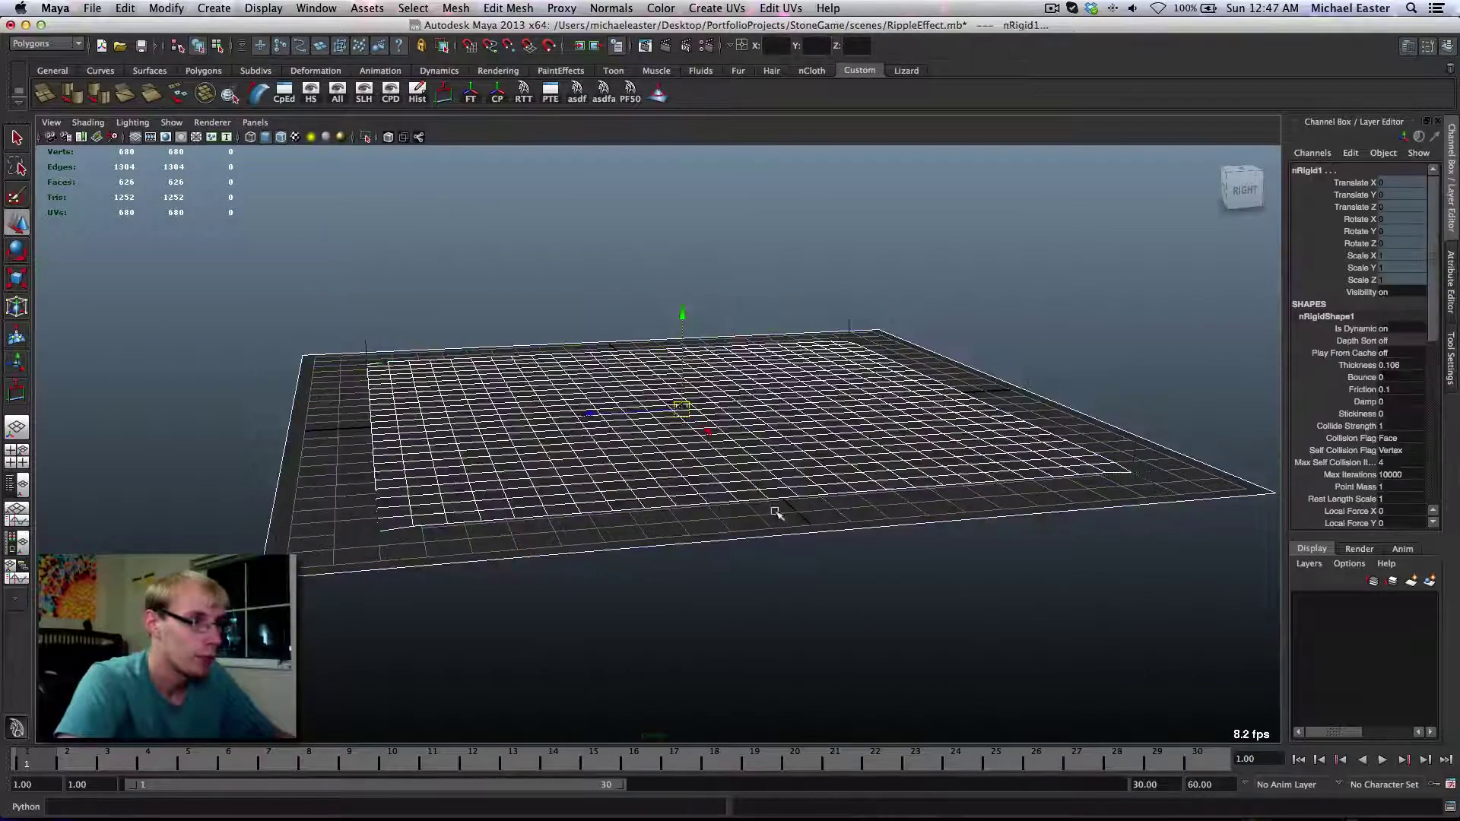
left_click(613, 225)
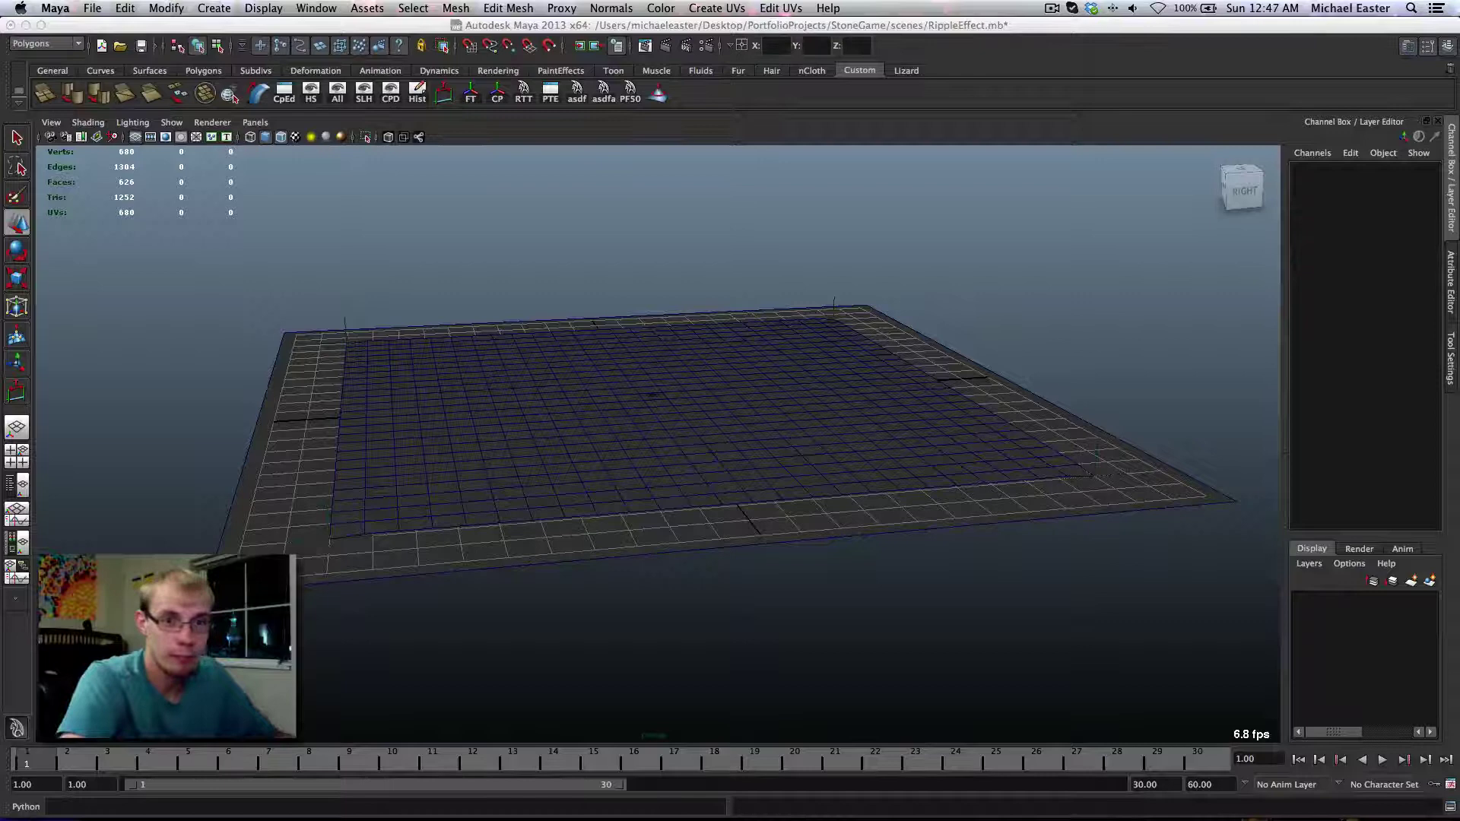
left_click_drag(1282, 175, 1032, 160)
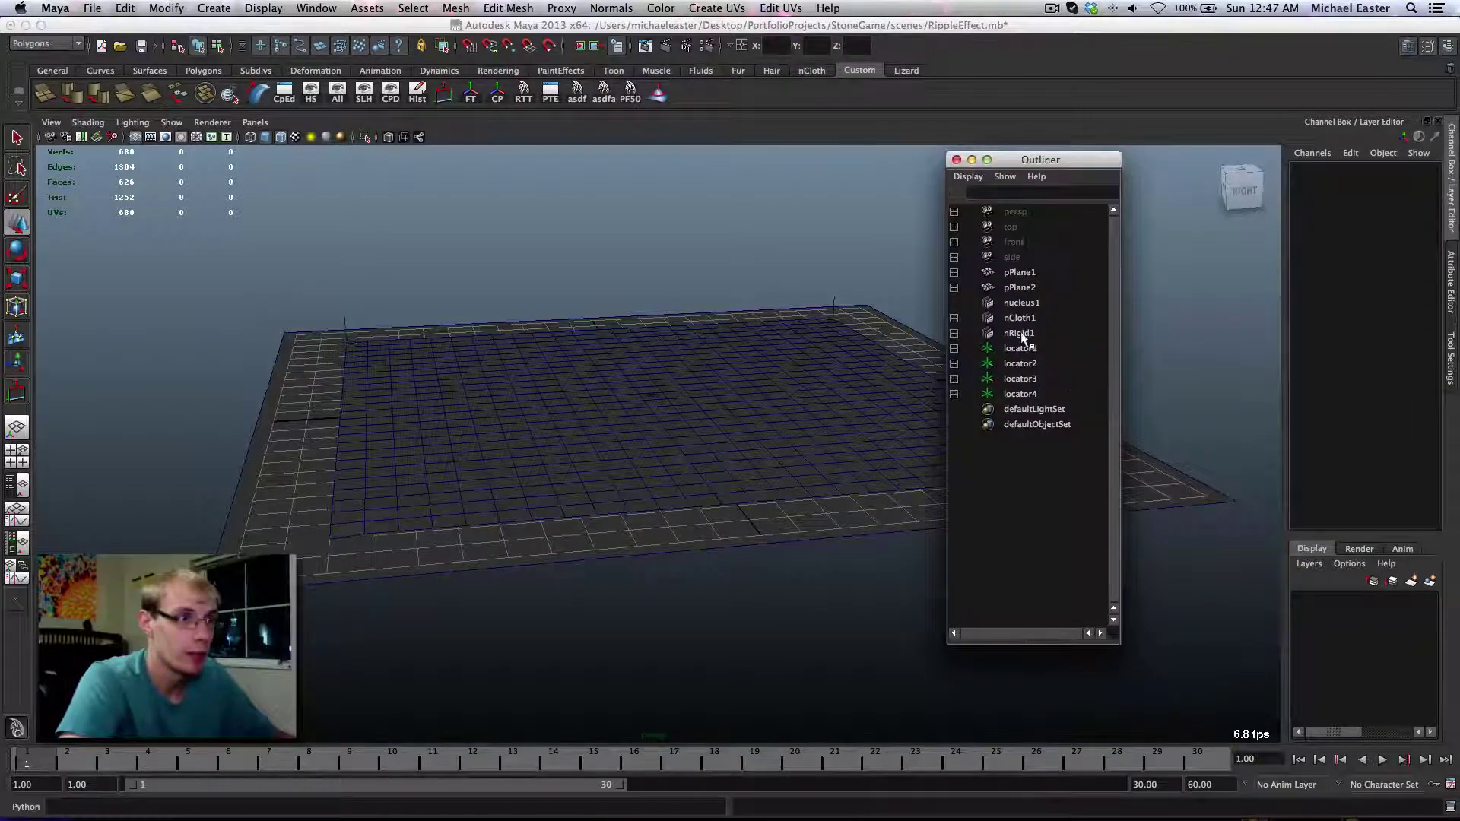
left_click(1021, 334)
left_click(1019, 319)
left_click(1015, 334)
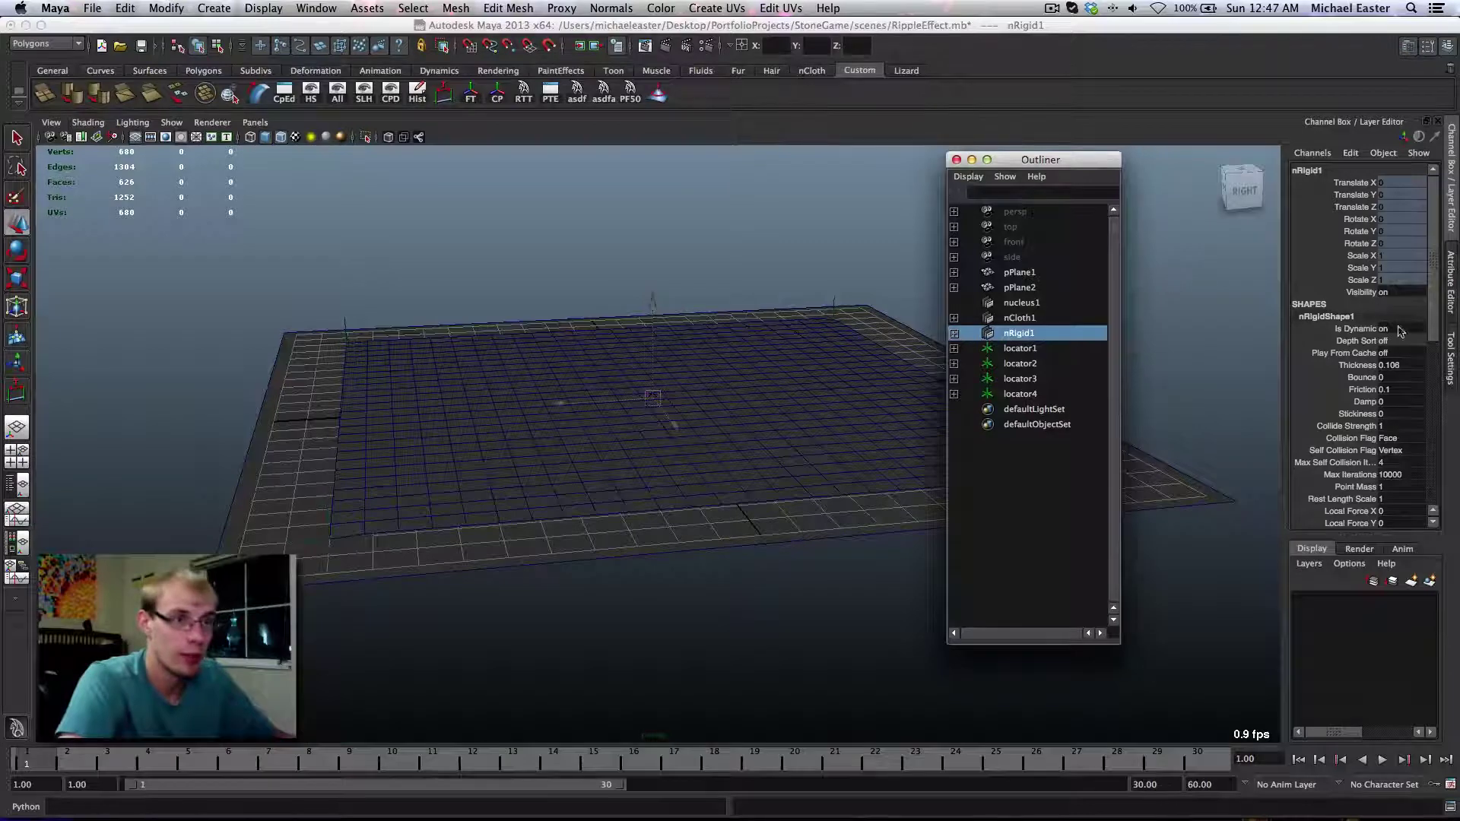
left_click(957, 161)
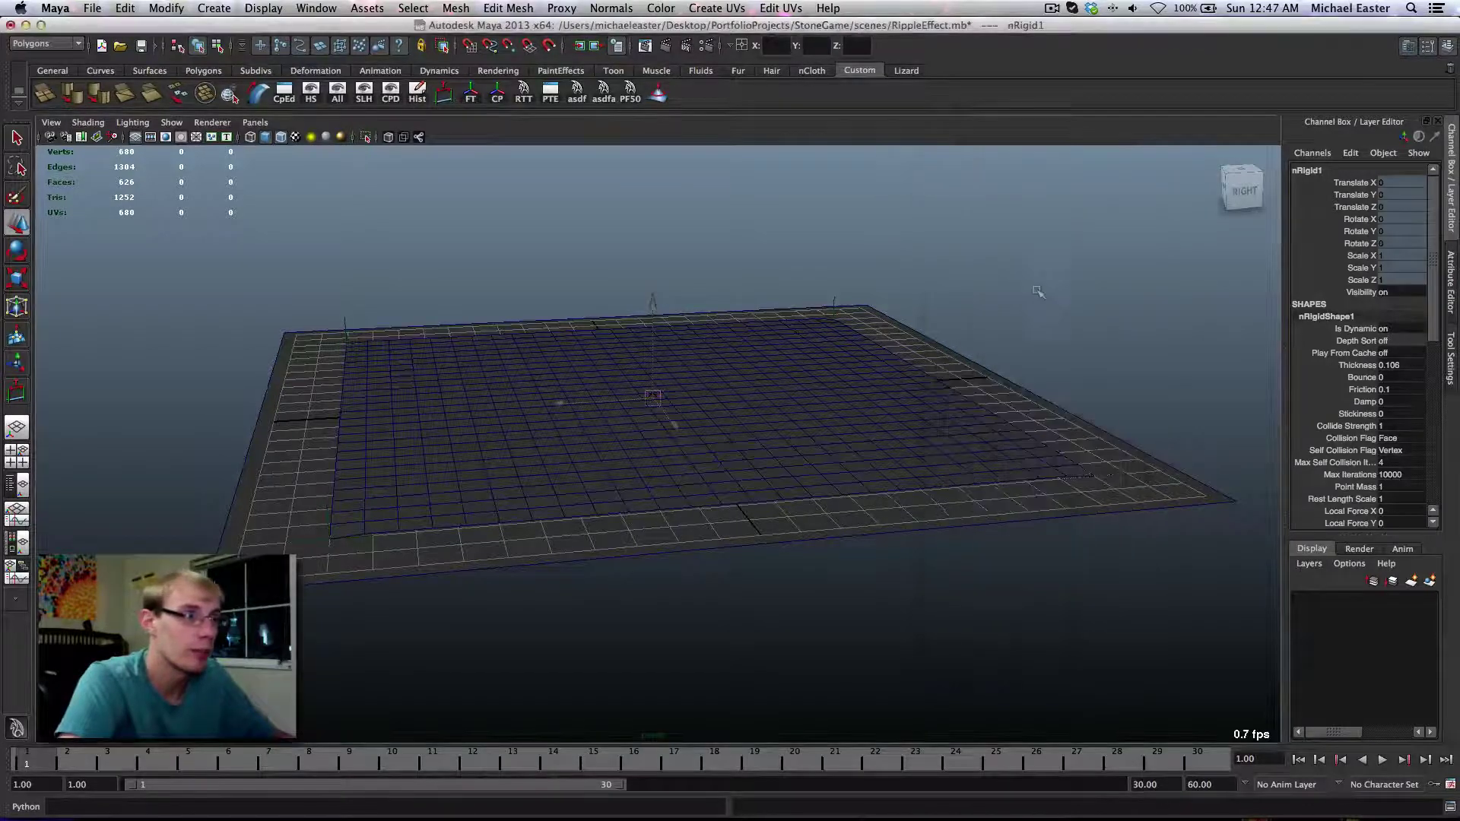
left_click(1019, 275)
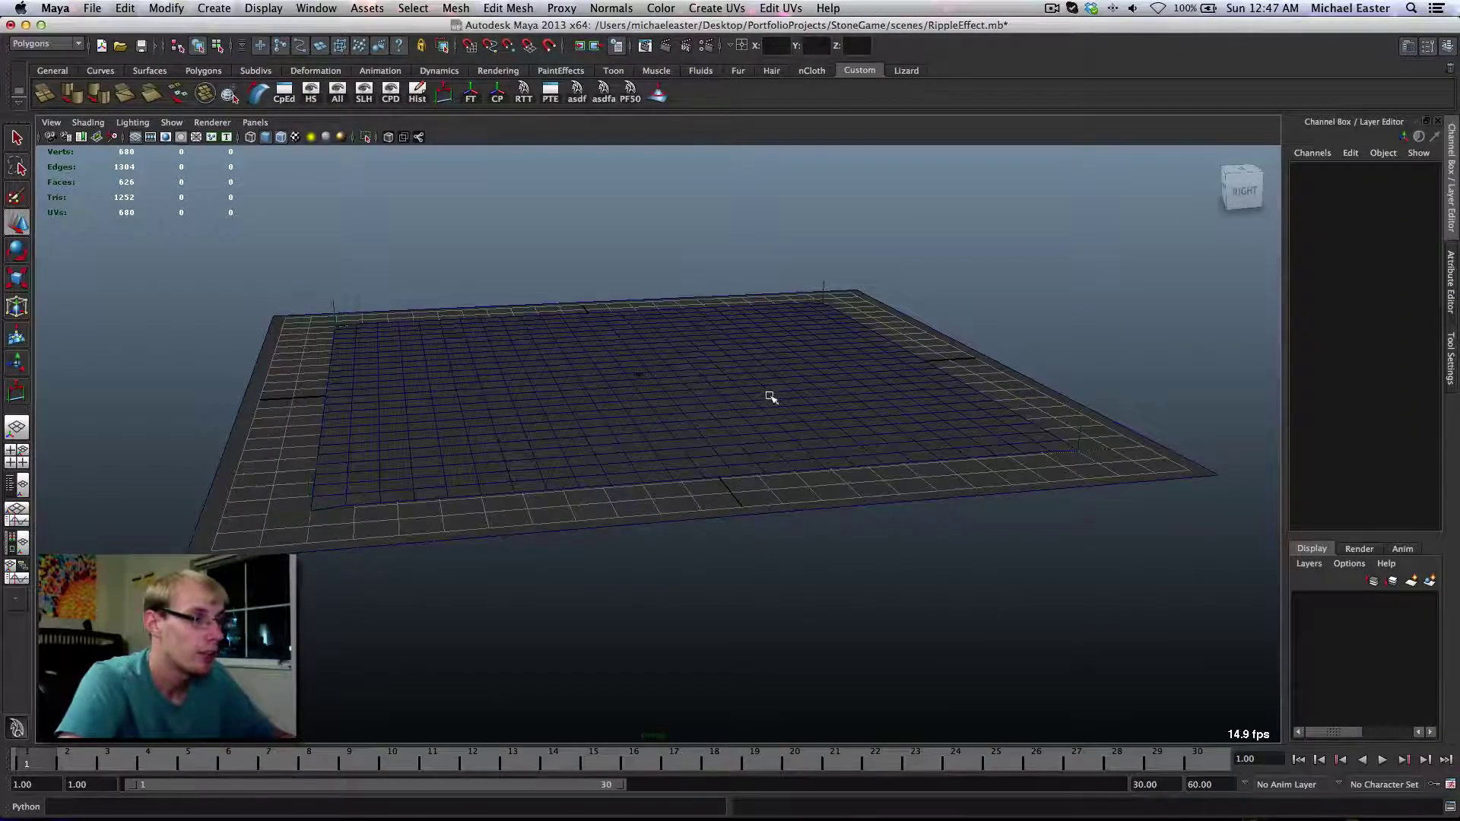
left_click_drag(771, 396, 872, 411, "alt")
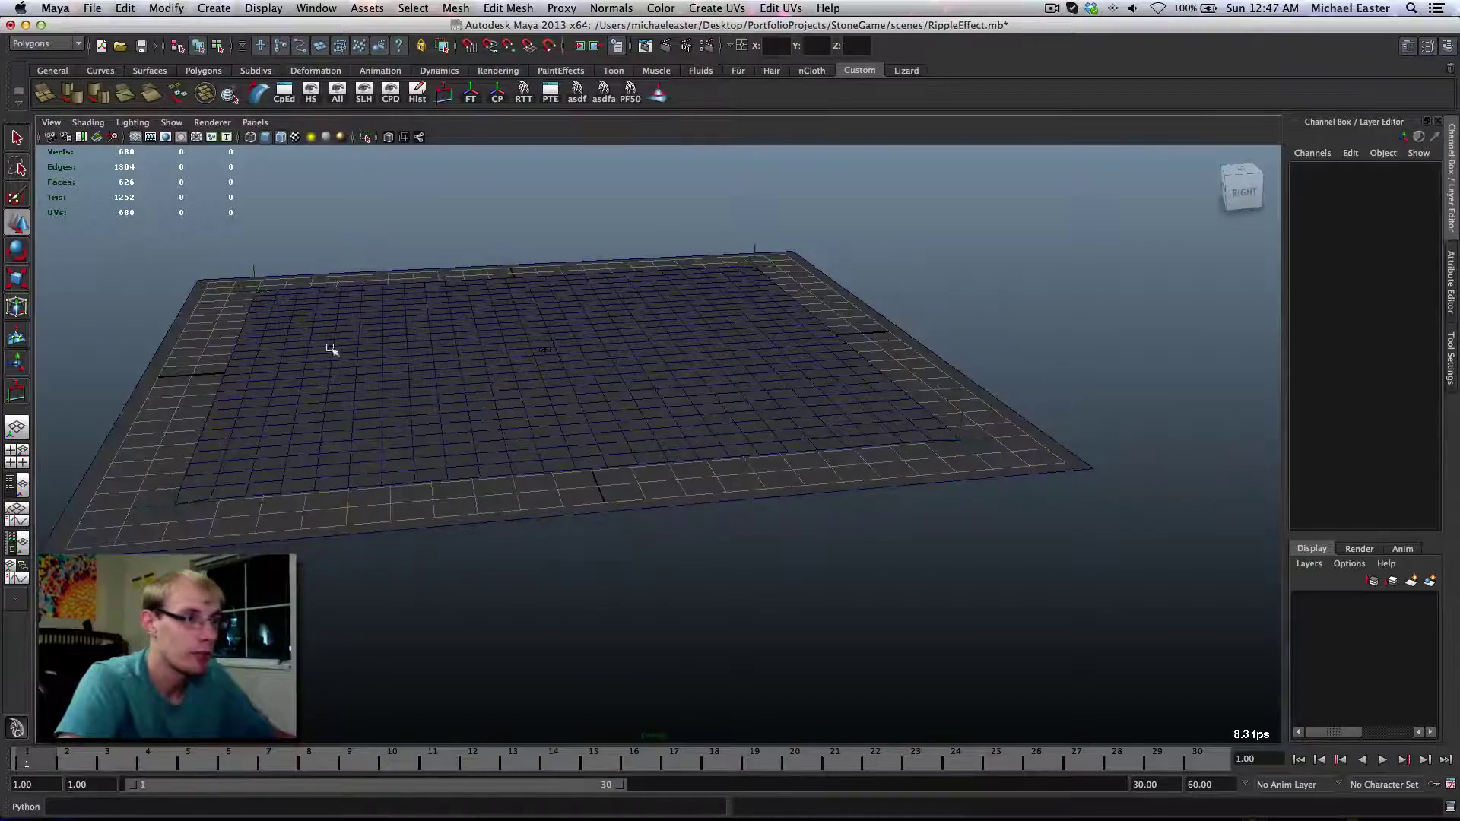
middle_click_drag(331, 349, 669, 363, "alt")
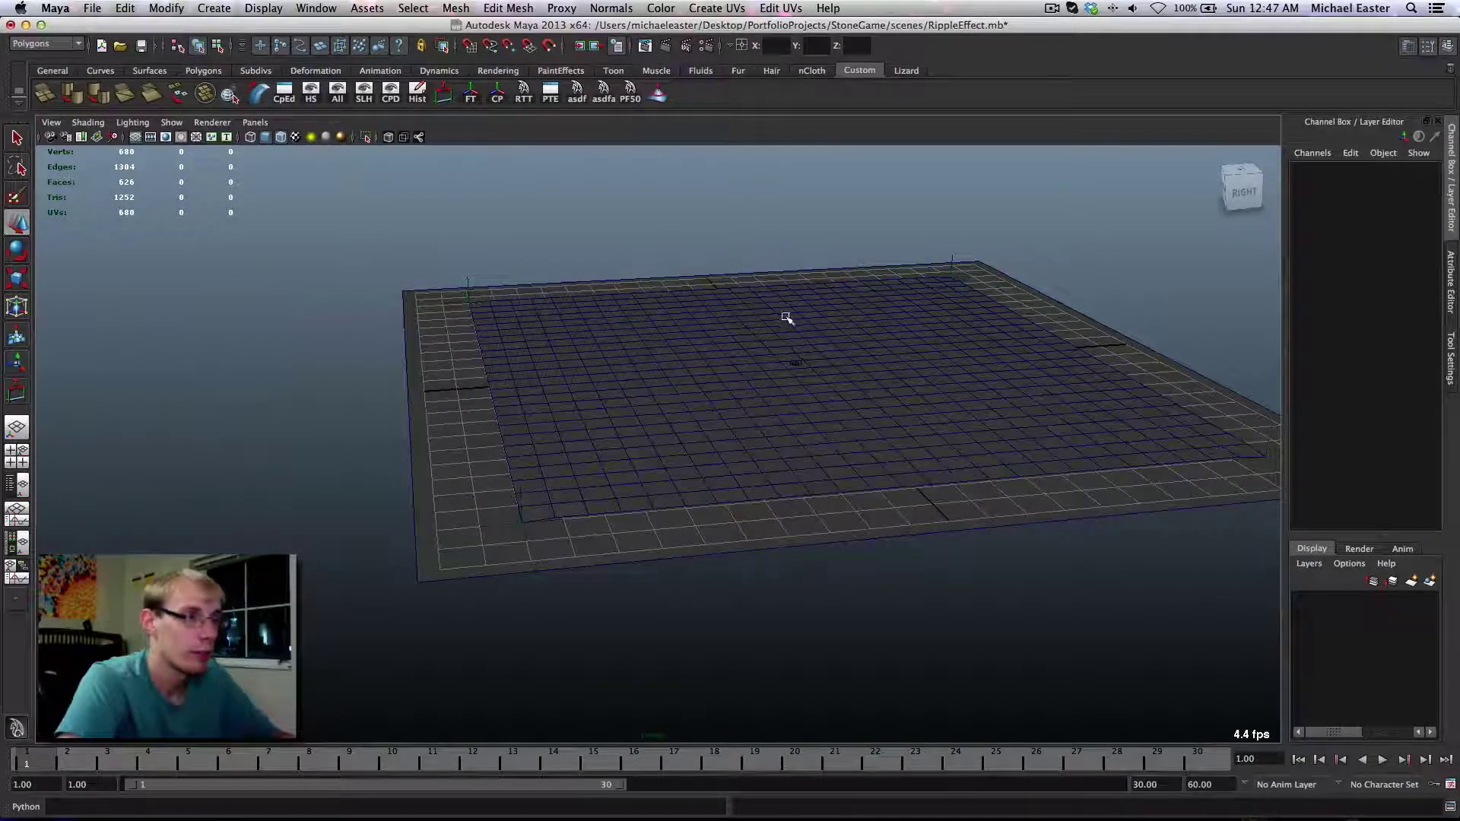
middle_click_drag(787, 318, 664, 453, "alt")
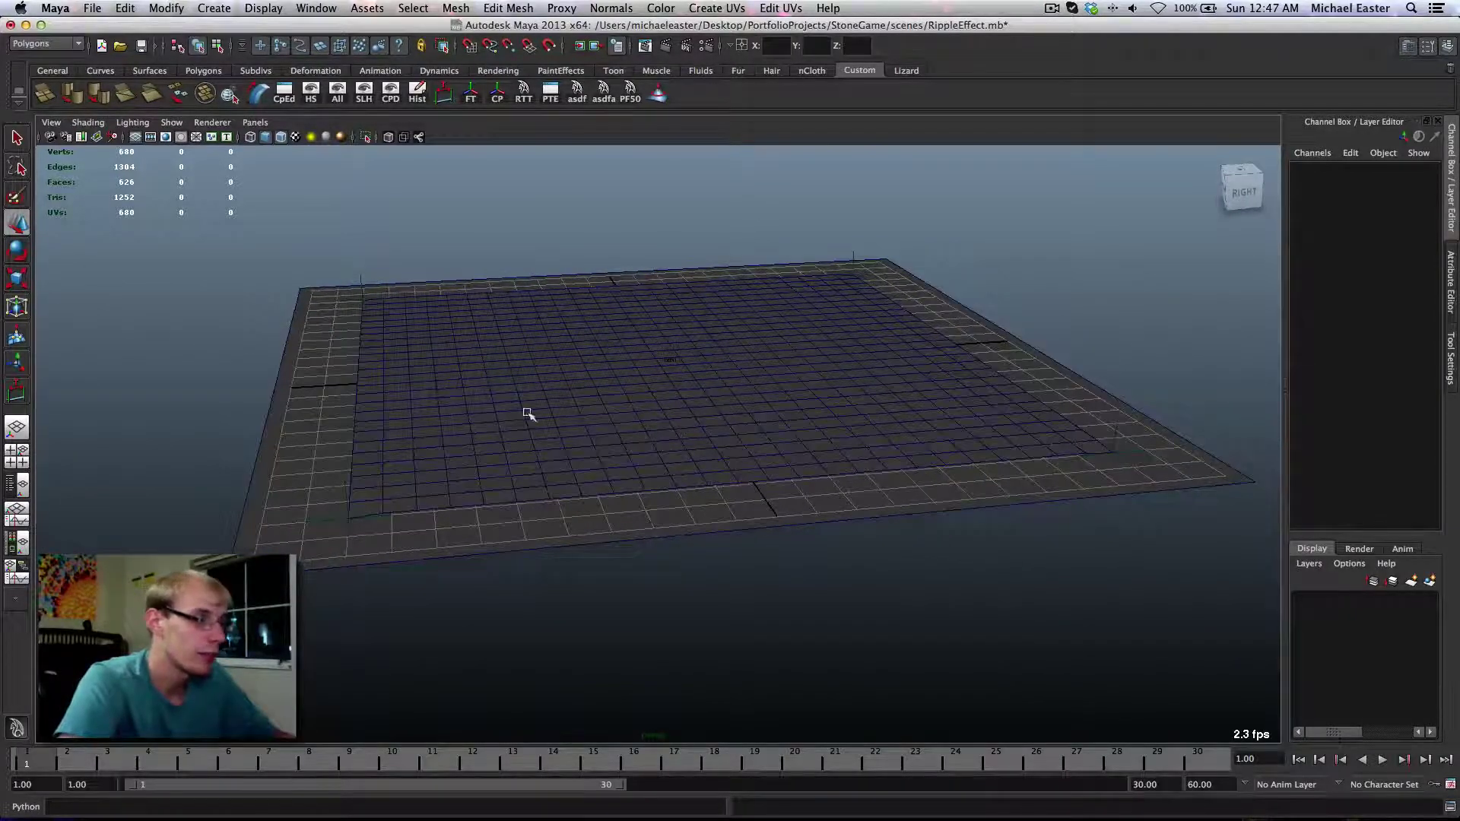
left_click_drag(529, 414, 697, 398, "alt")
Select the cloth plane, then pick corner locators locator4, locator3 and locator1 instead
left_click(837, 428)
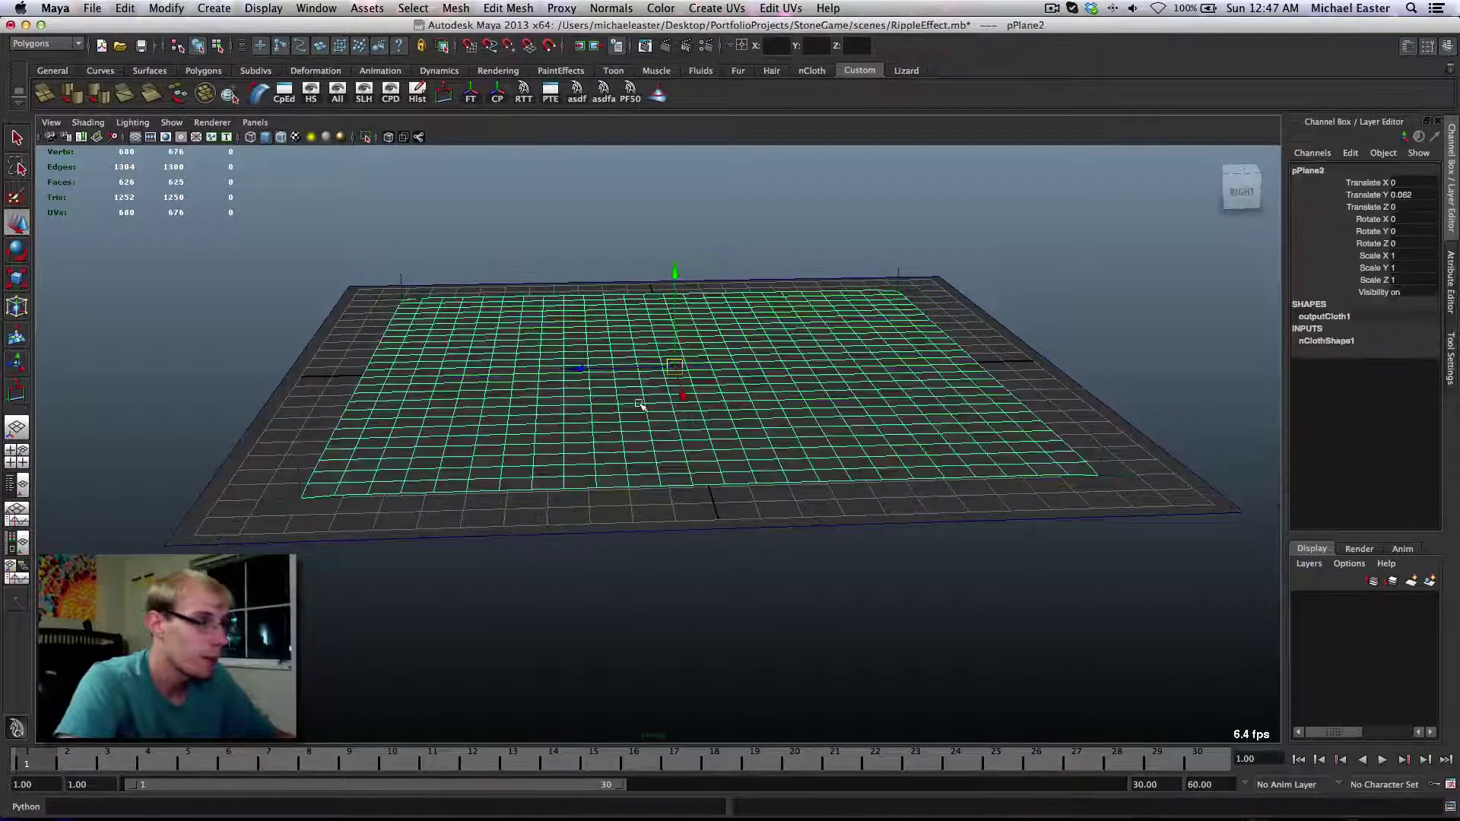
right_click_drag(669, 458, 609, 448)
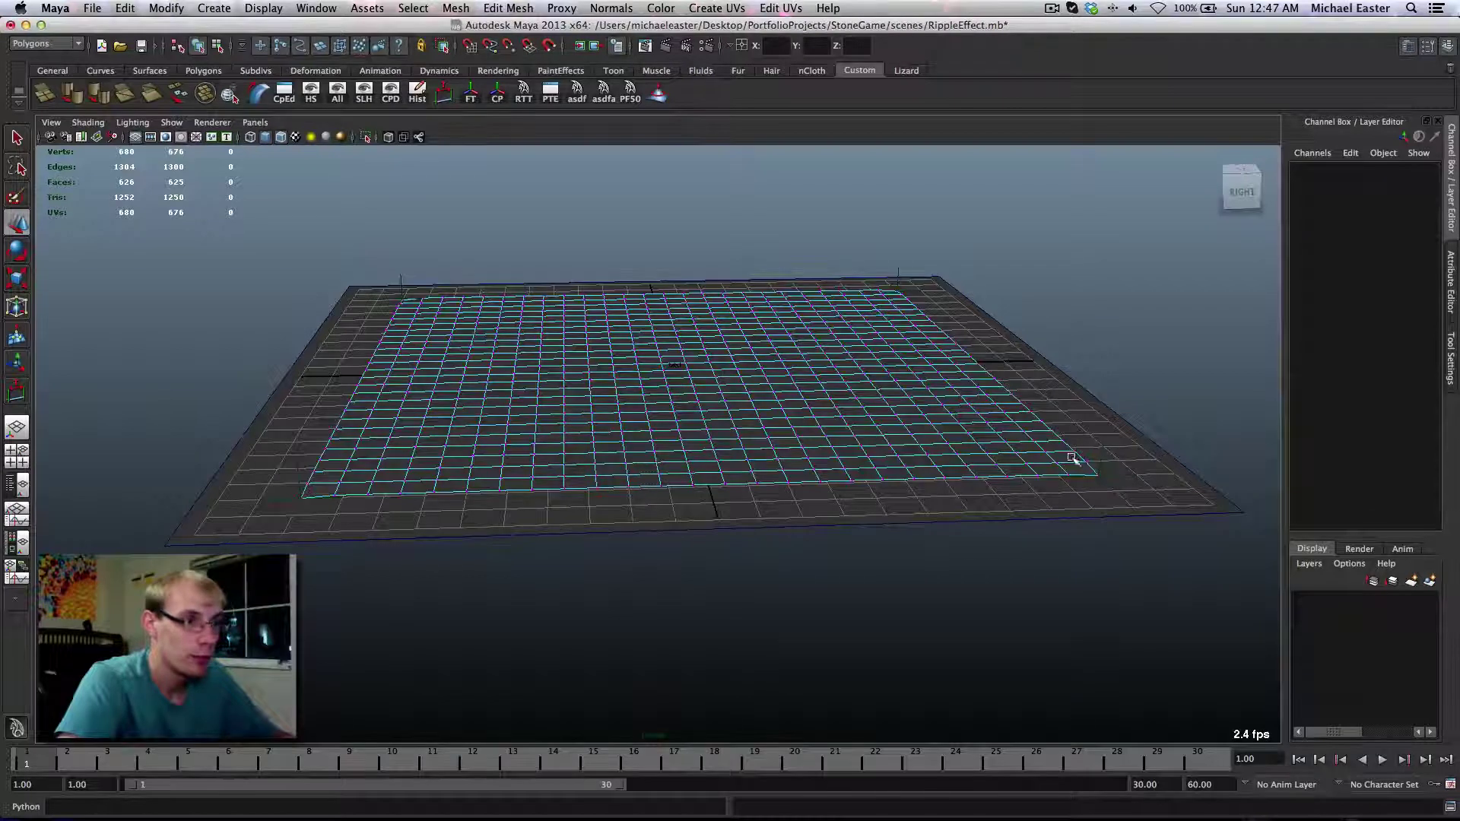
right_click_drag(1013, 453, 1080, 423)
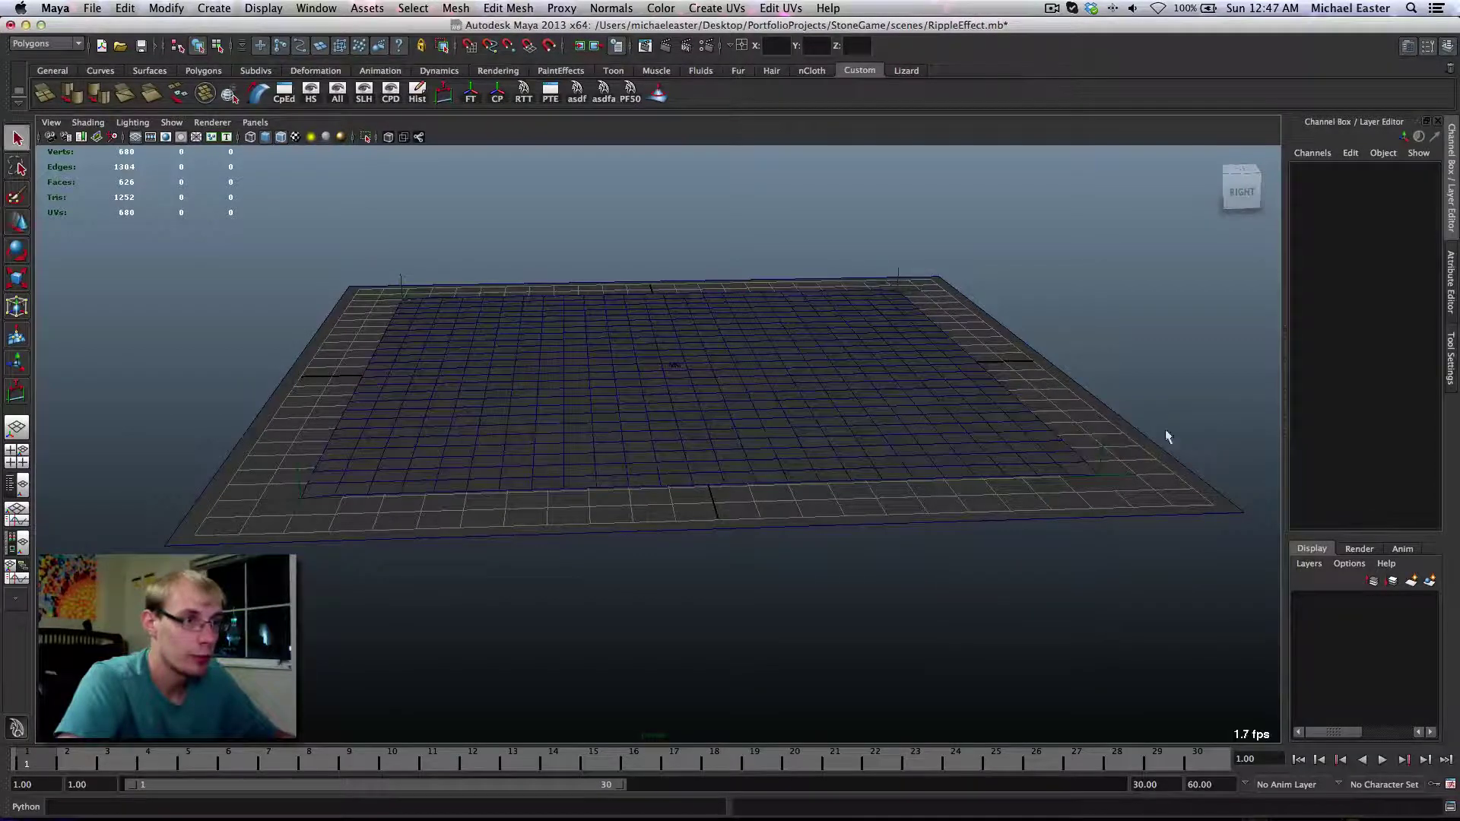
left_click(1104, 476)
left_click(1033, 443, "shift")
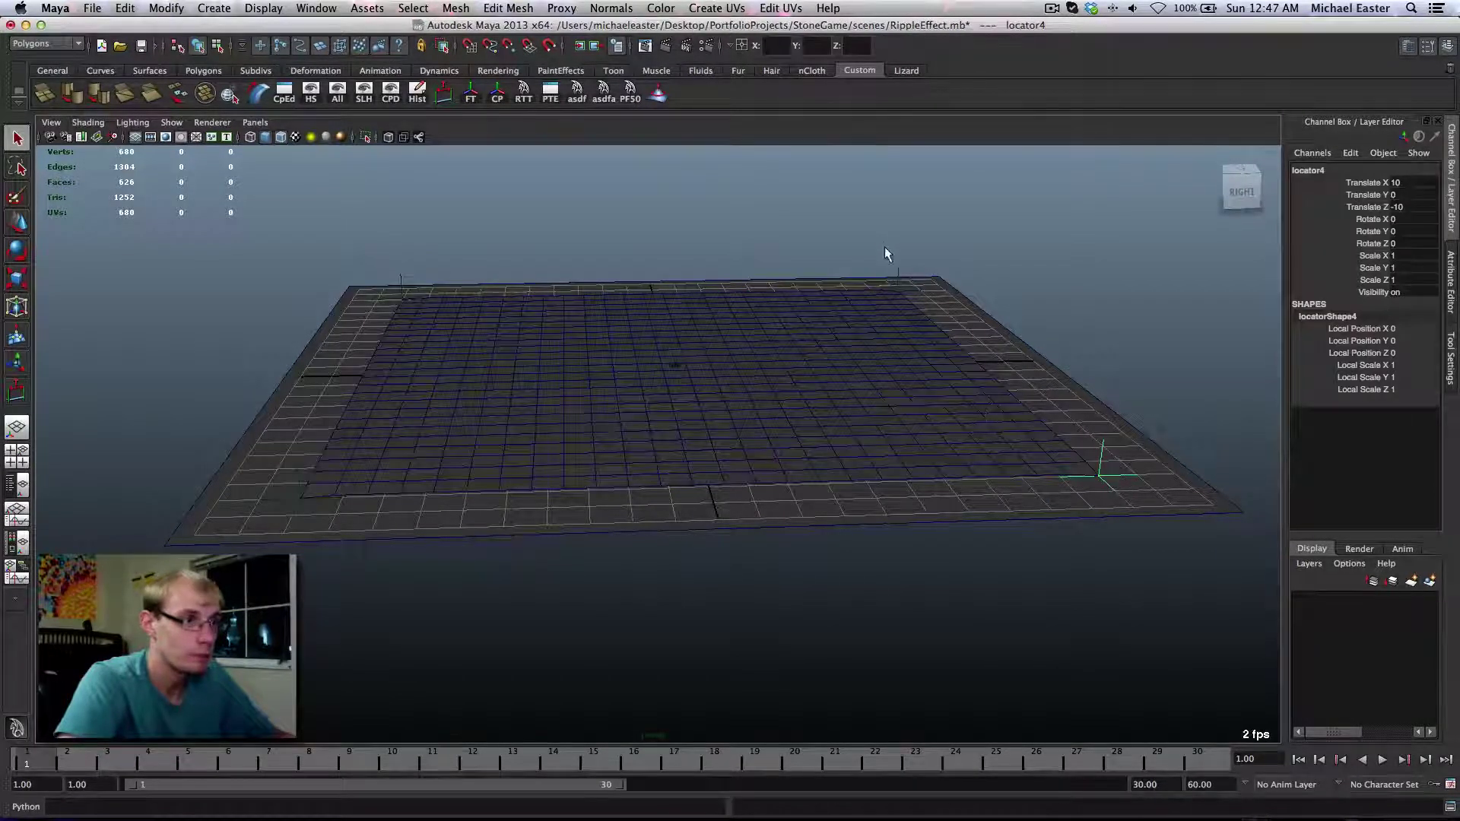
left_click(900, 275, "shift")
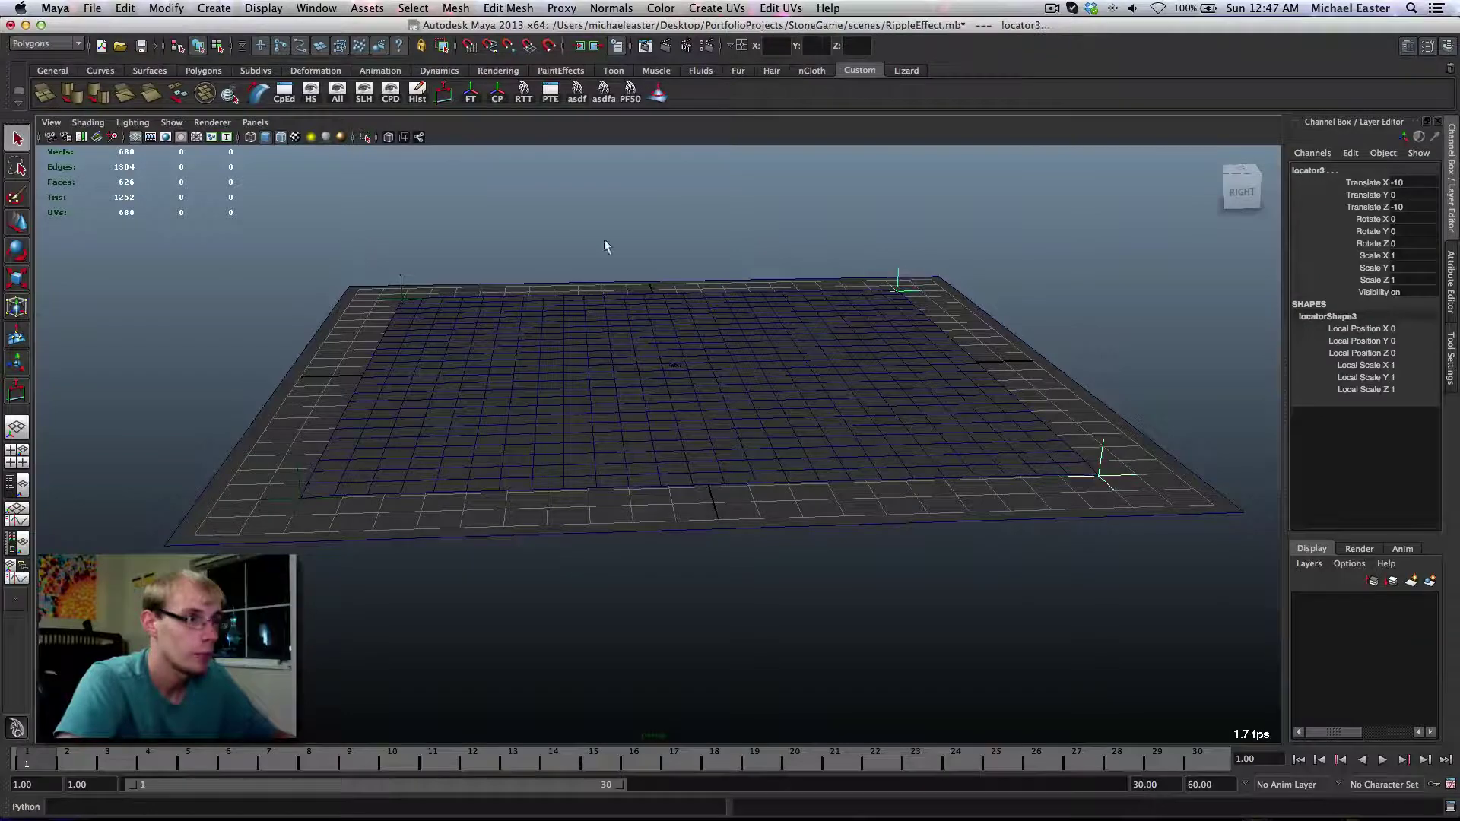
left_click(418, 291, "shift")
Shift-select corner vertices of the inner grid plane, orbiting closer to reach them
left_click_drag(499, 316, 426, 398, "alt")
right_click_drag(525, 419, 420, 437)
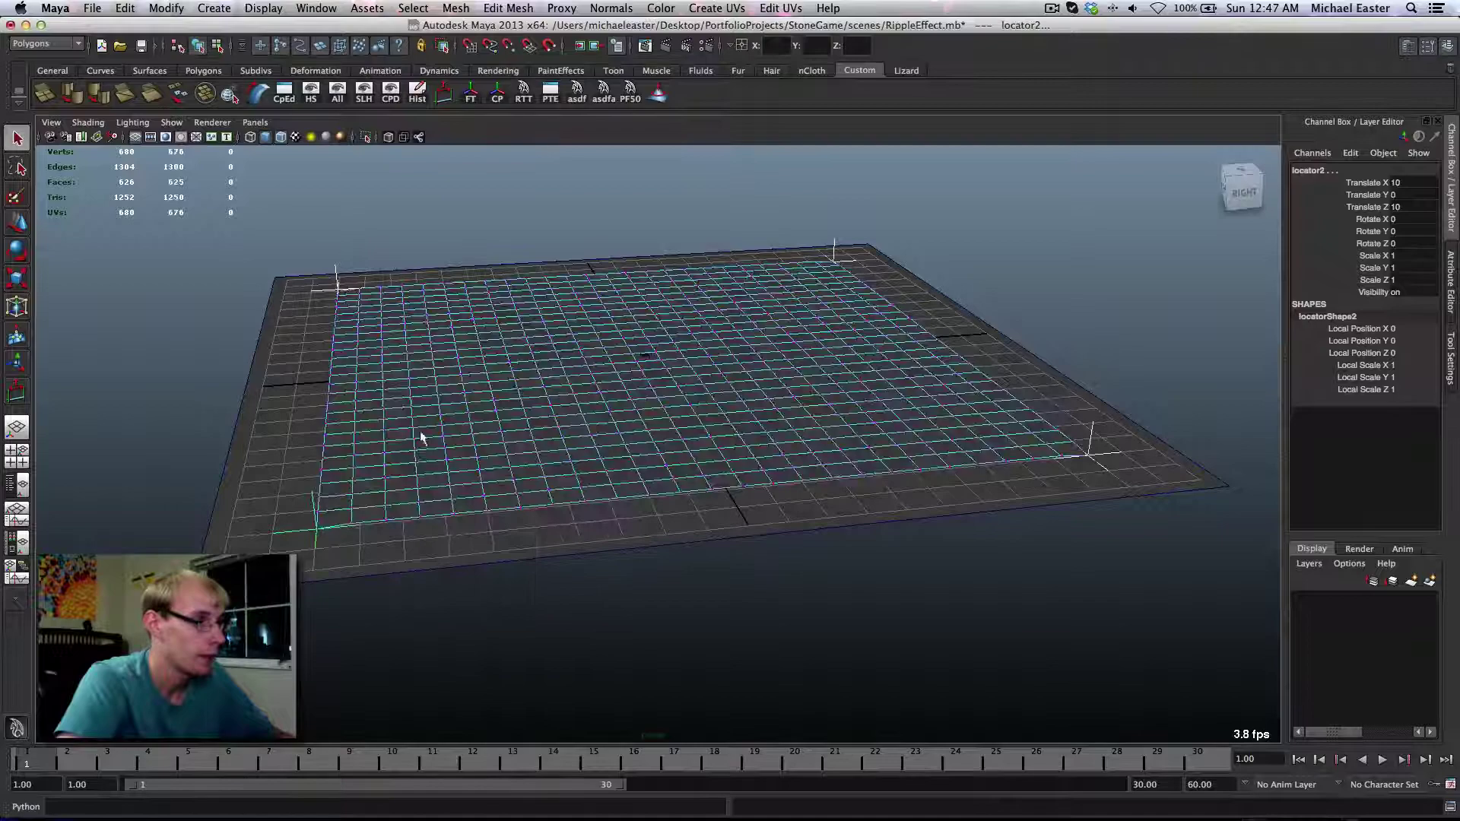
left_click(310, 530)
left_click_drag(286, 511, 691, 489, "alt")
left_click(473, 620, "shift")
left_click_drag(471, 618, 572, 532, "alt")
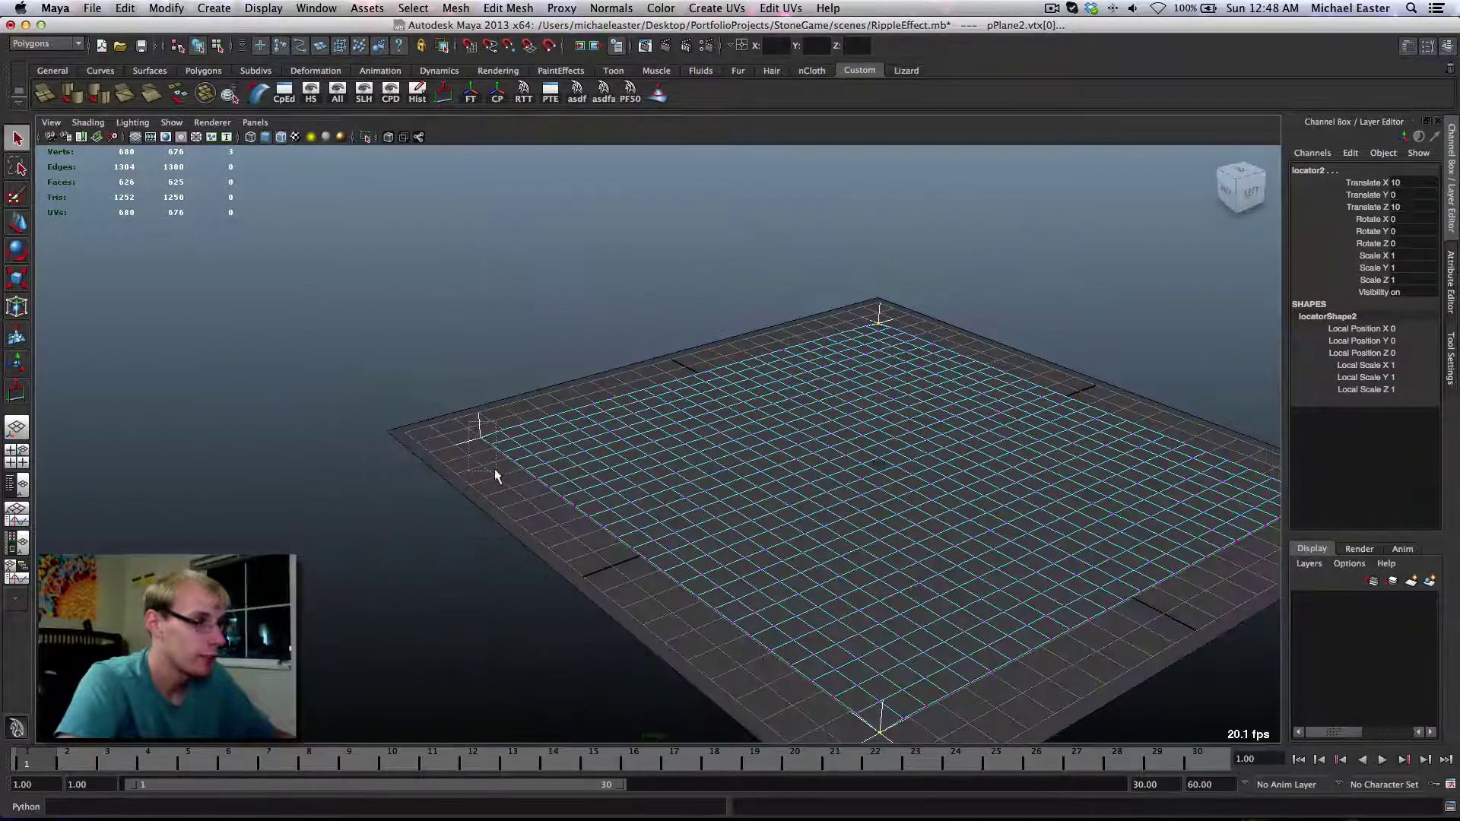
Return the inner plane to object mode, select it, and orbit around it from above
right_click_drag(782, 522, 931, 463)
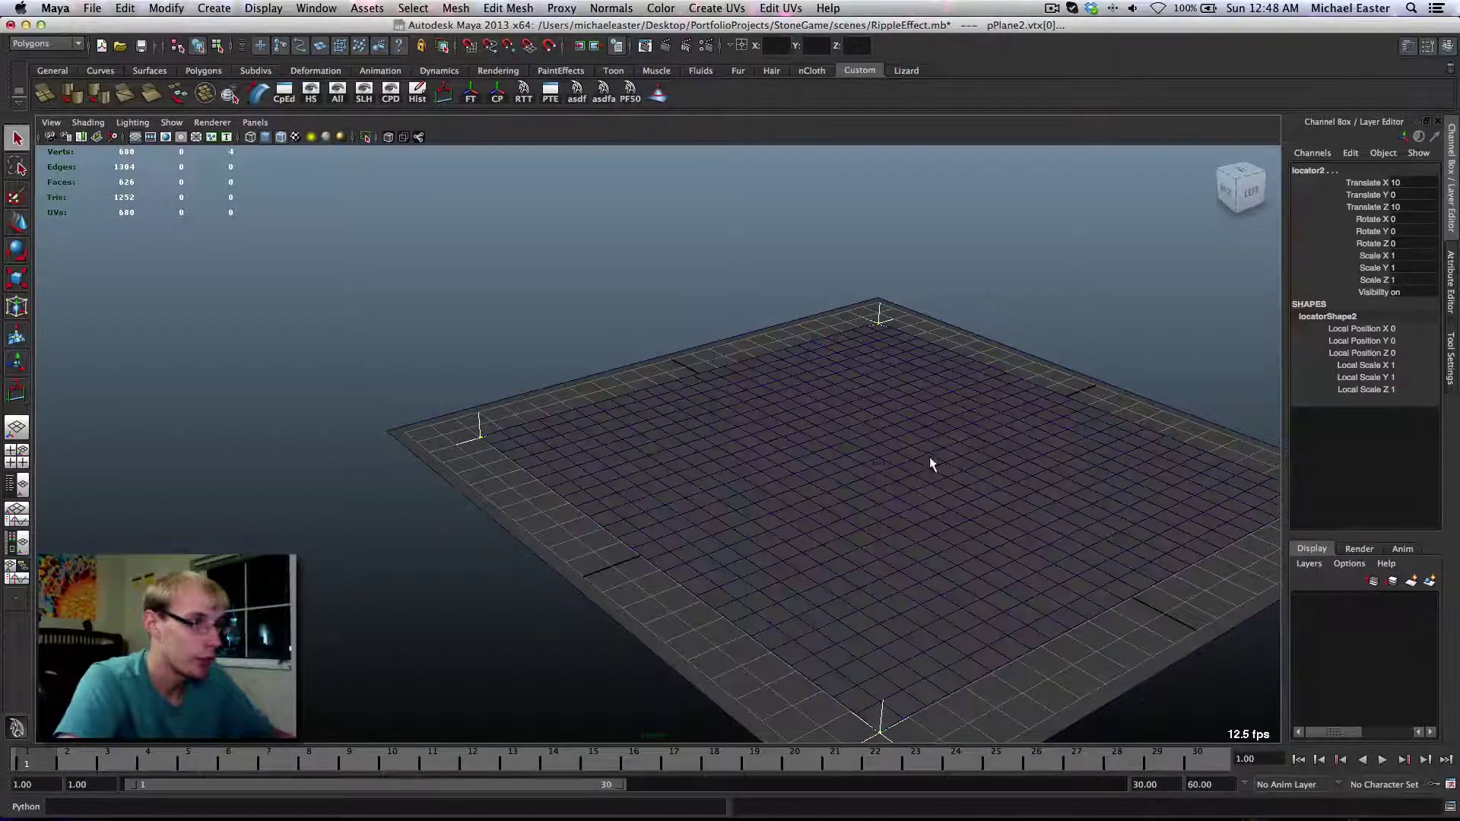
right_click_drag(780, 497, 753, 481)
left_click_drag(446, 479, 623, 464, "alt")
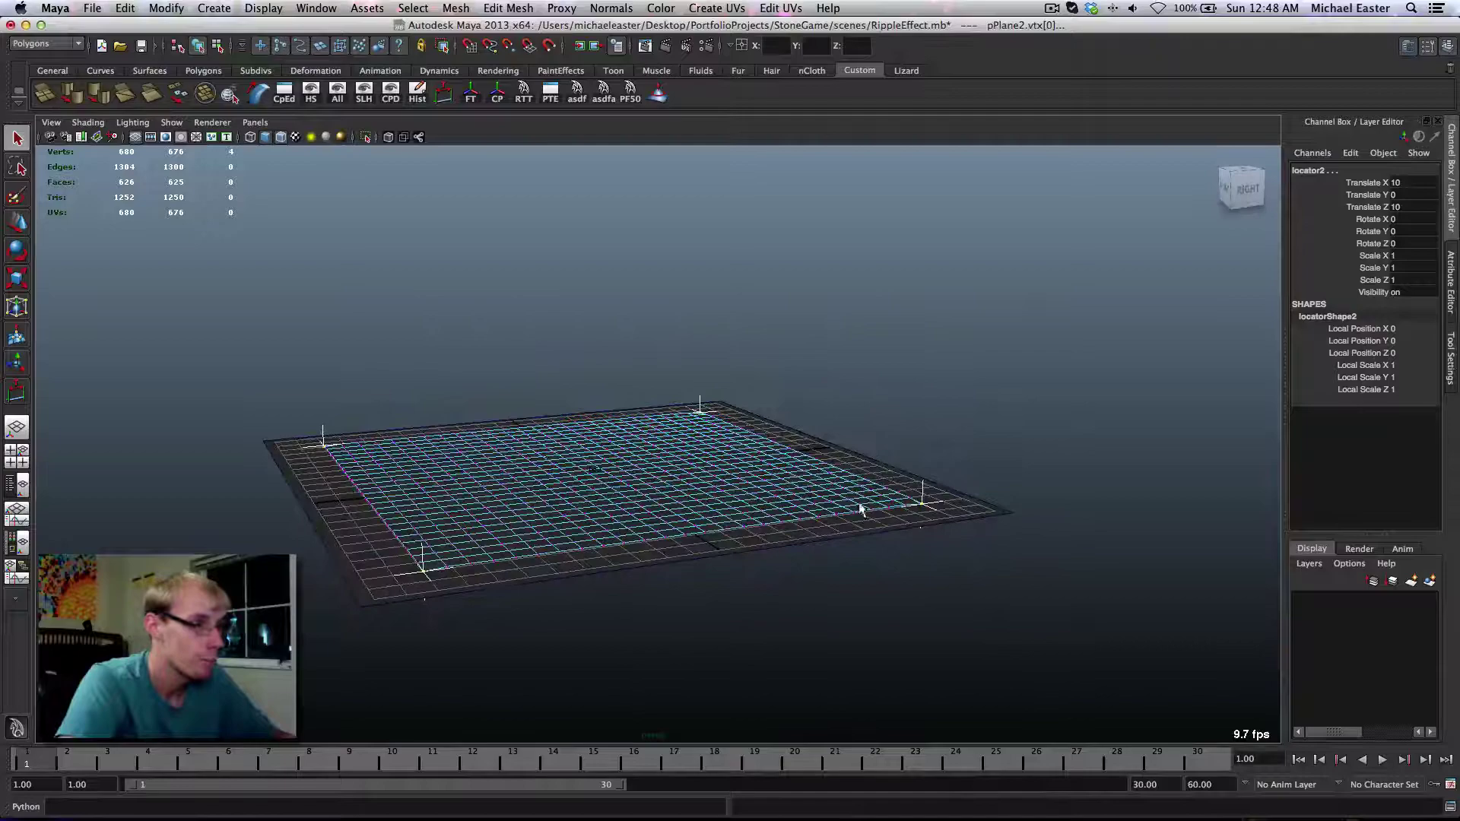
left_click_drag(860, 509, 998, 480, "alt")
left_click_drag(660, 484, 846, 484, "alt")
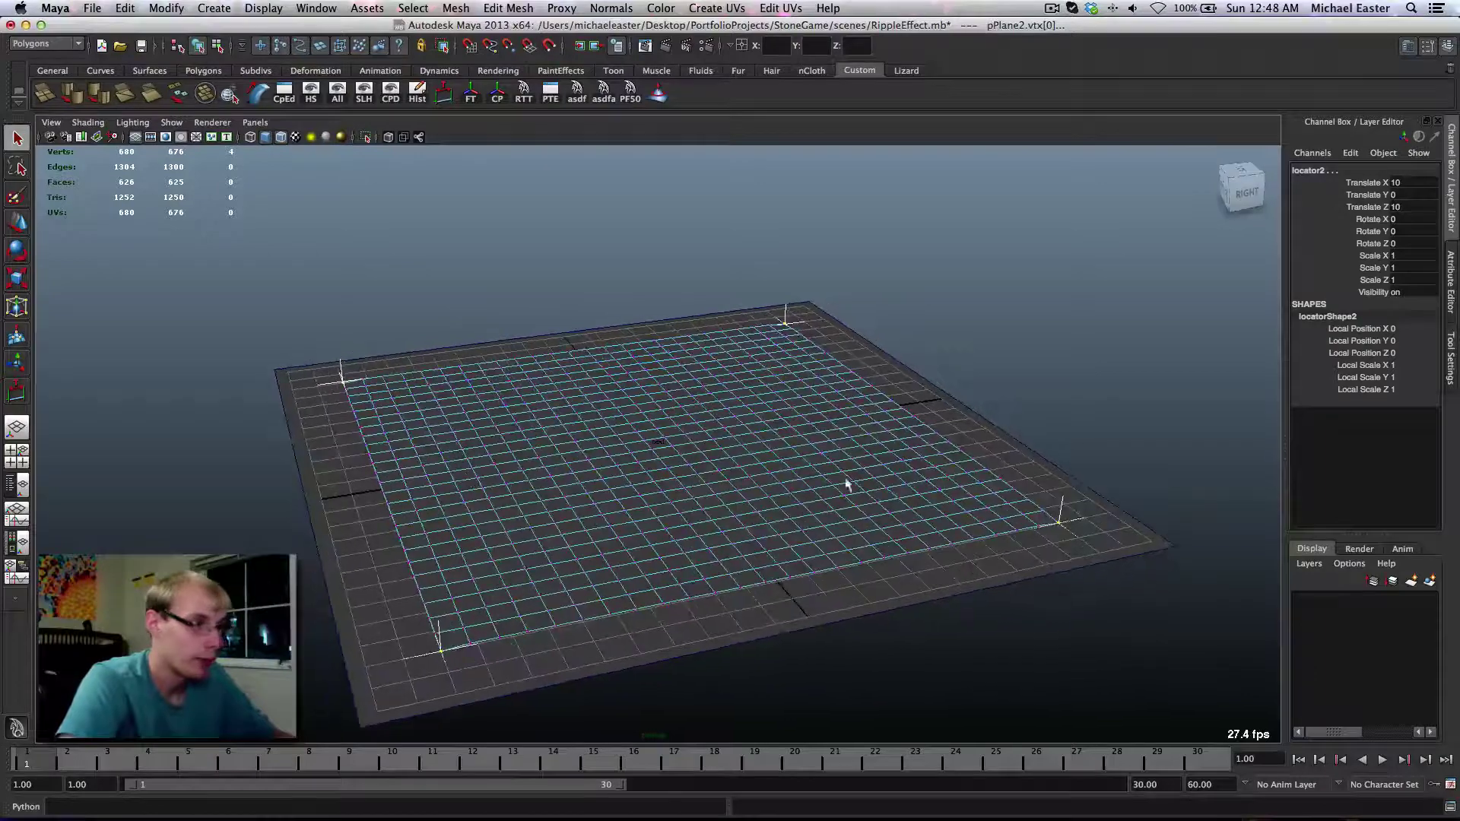
mouse_move(676, 526)
left_mouse_down("alt")
mouse_move(658, 495)
mouse_move(657, 513)
left_mouse_up("alt")
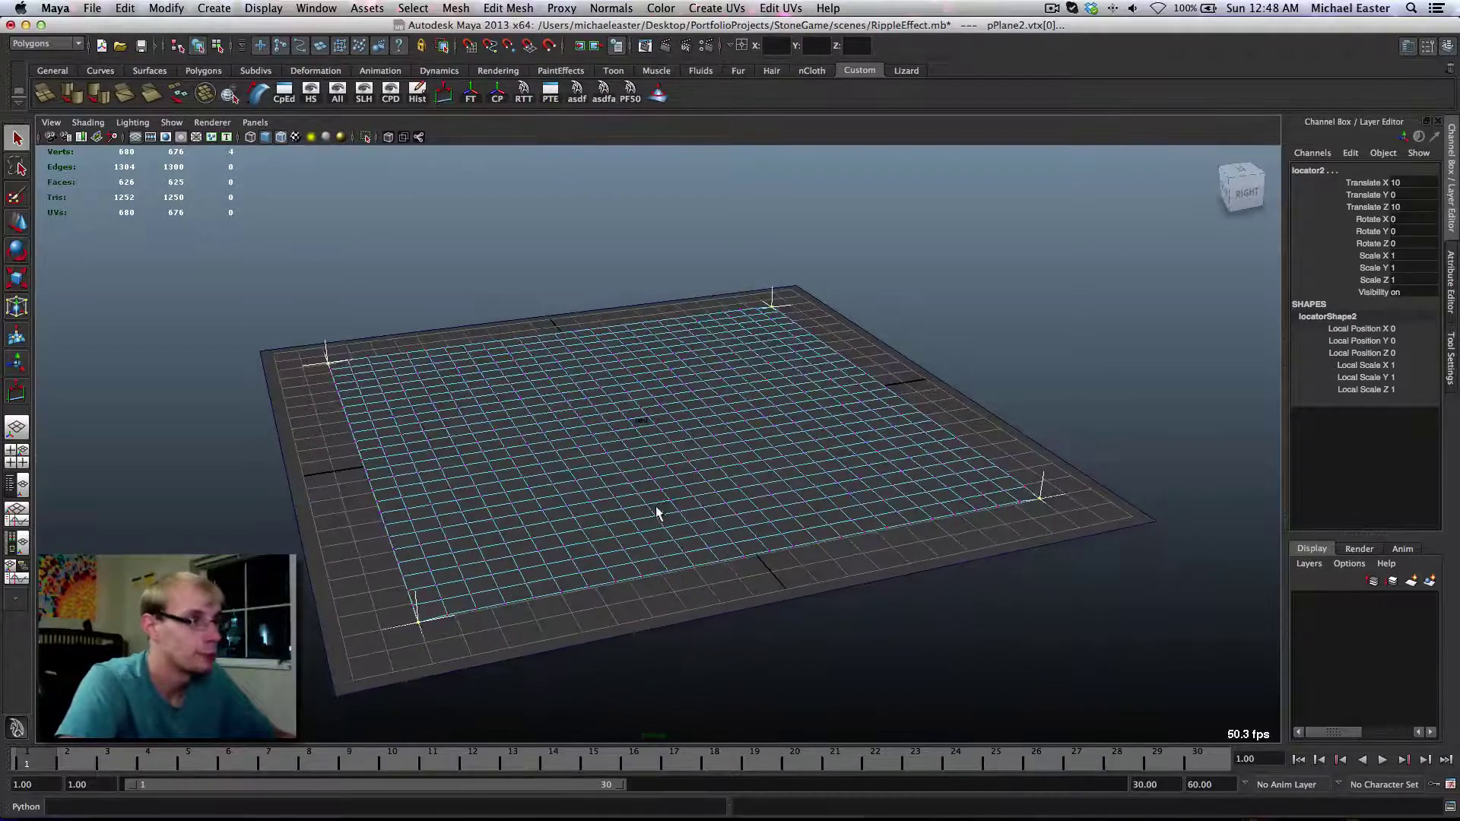
Pin the selected corner vertices with an nCloth Transform Constraint
left_click(808, 71)
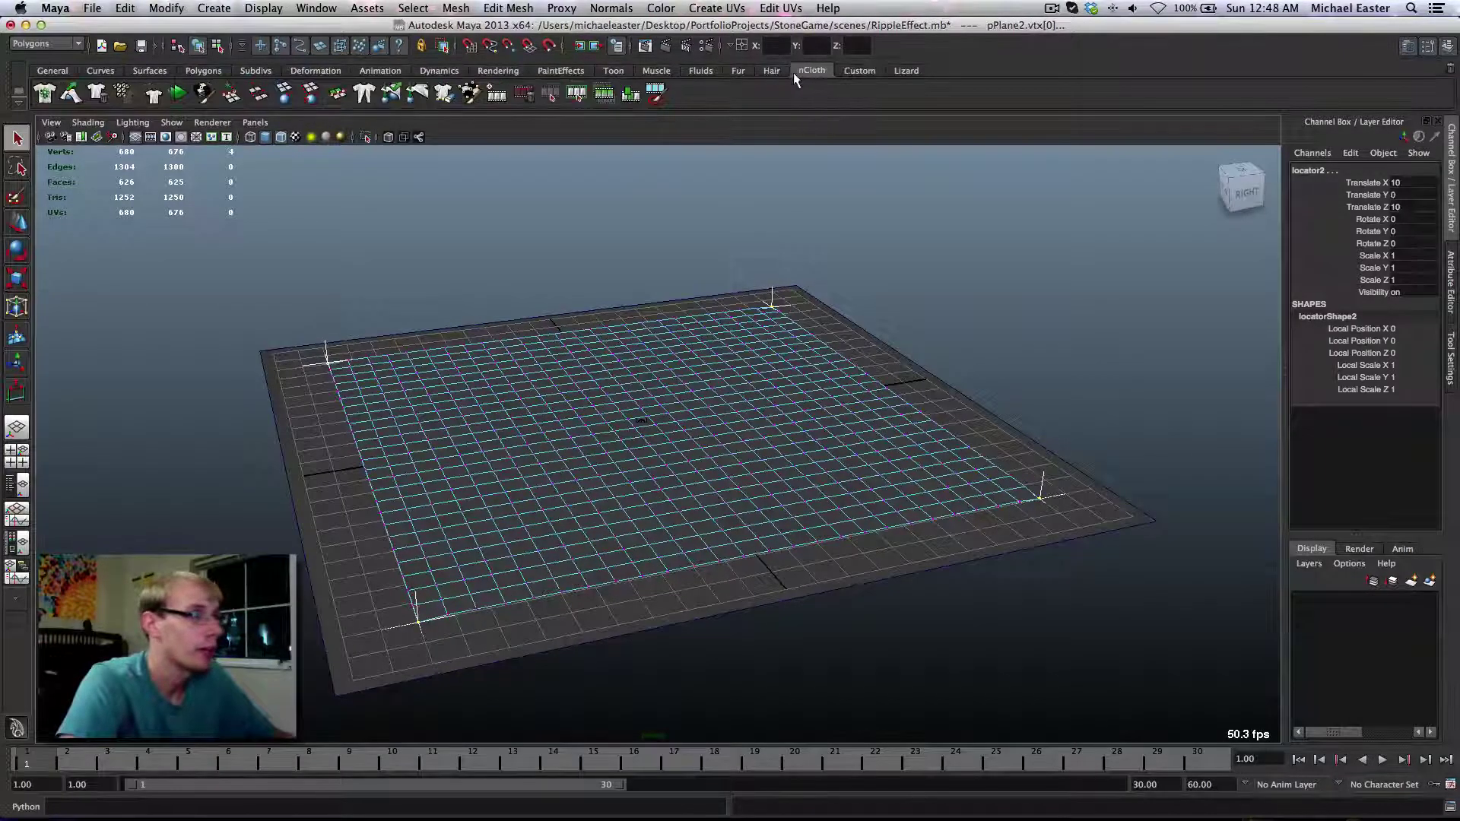
left_click(232, 97)
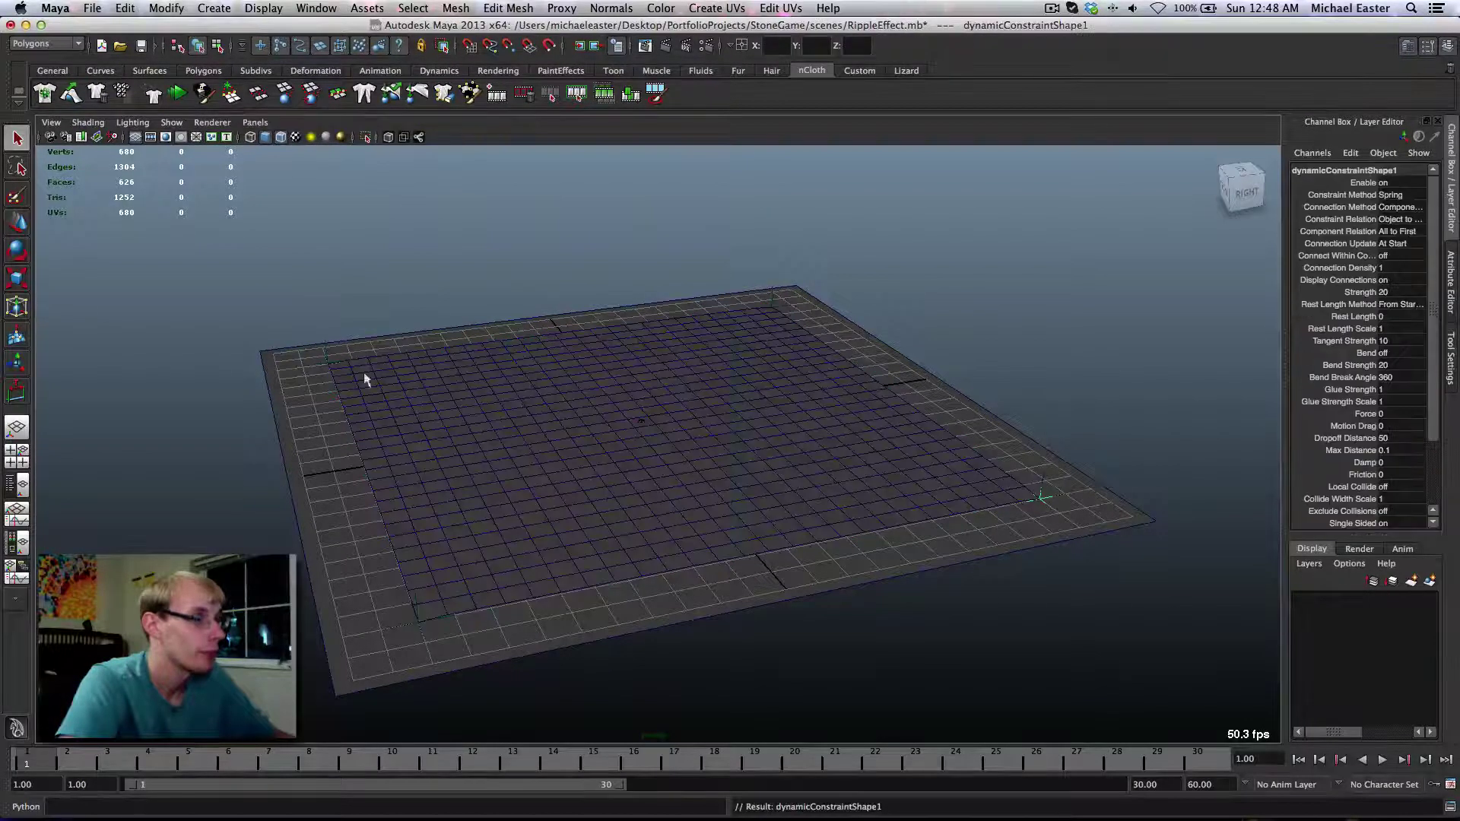
left_click_drag(364, 377, 351, 387, "alt")
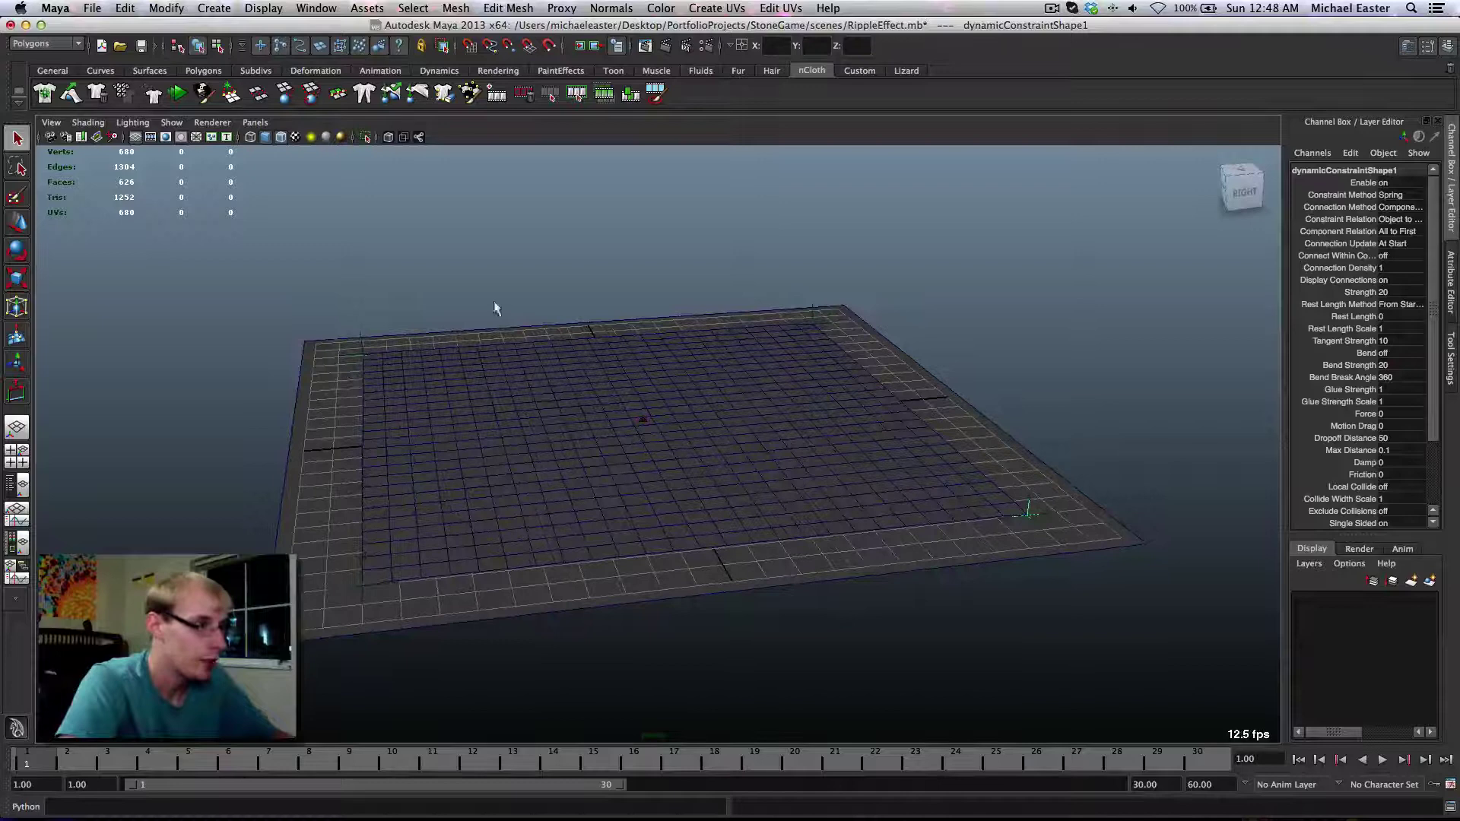
Play the pinned cloth simulation, stop, rewind to frame 1, and deselect the constraint
left_click_drag(112, 763, 27, 762)
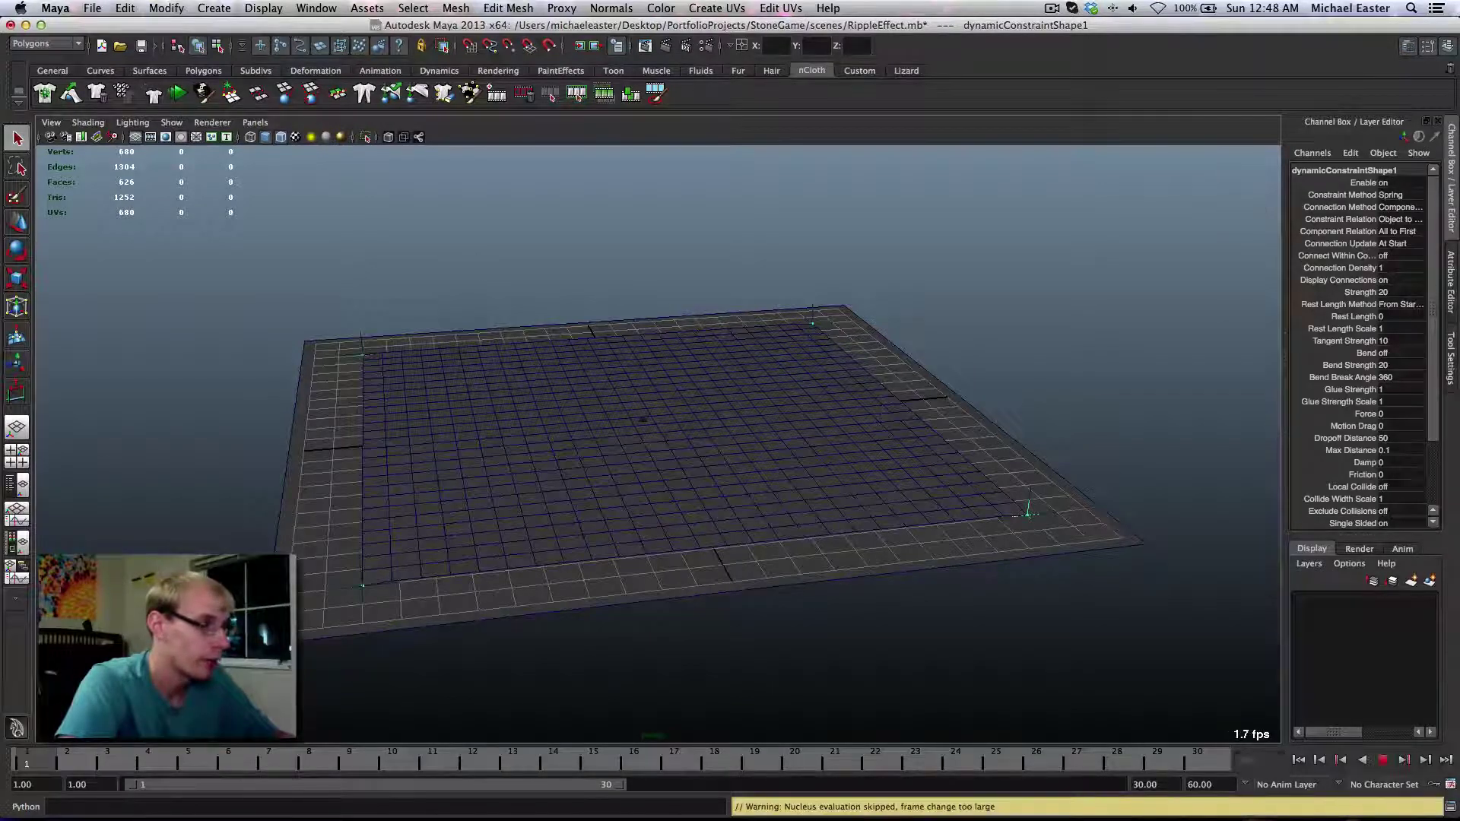
left_click(1382, 759)
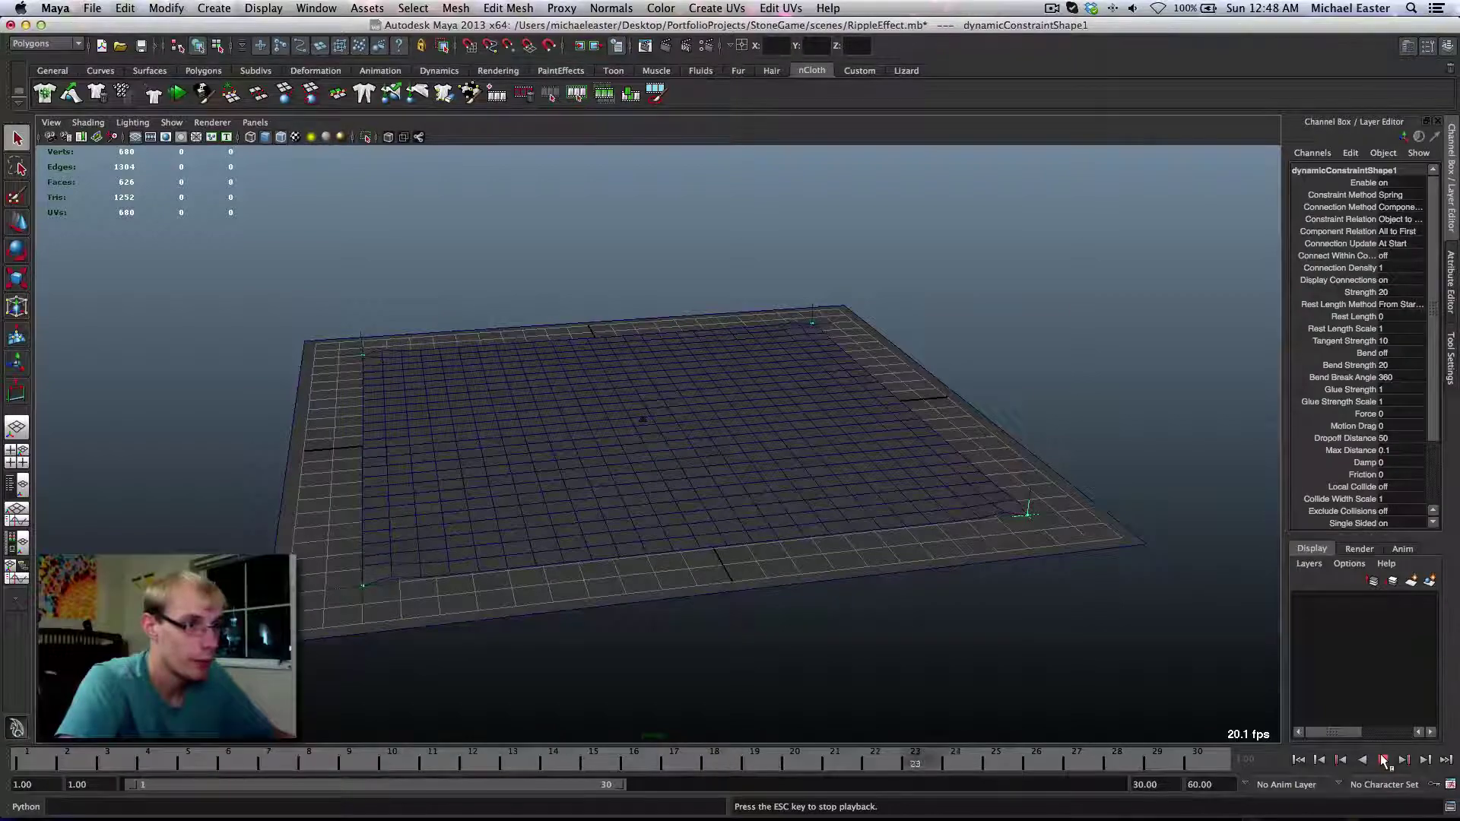
left_click(1382, 759)
left_click(1303, 765)
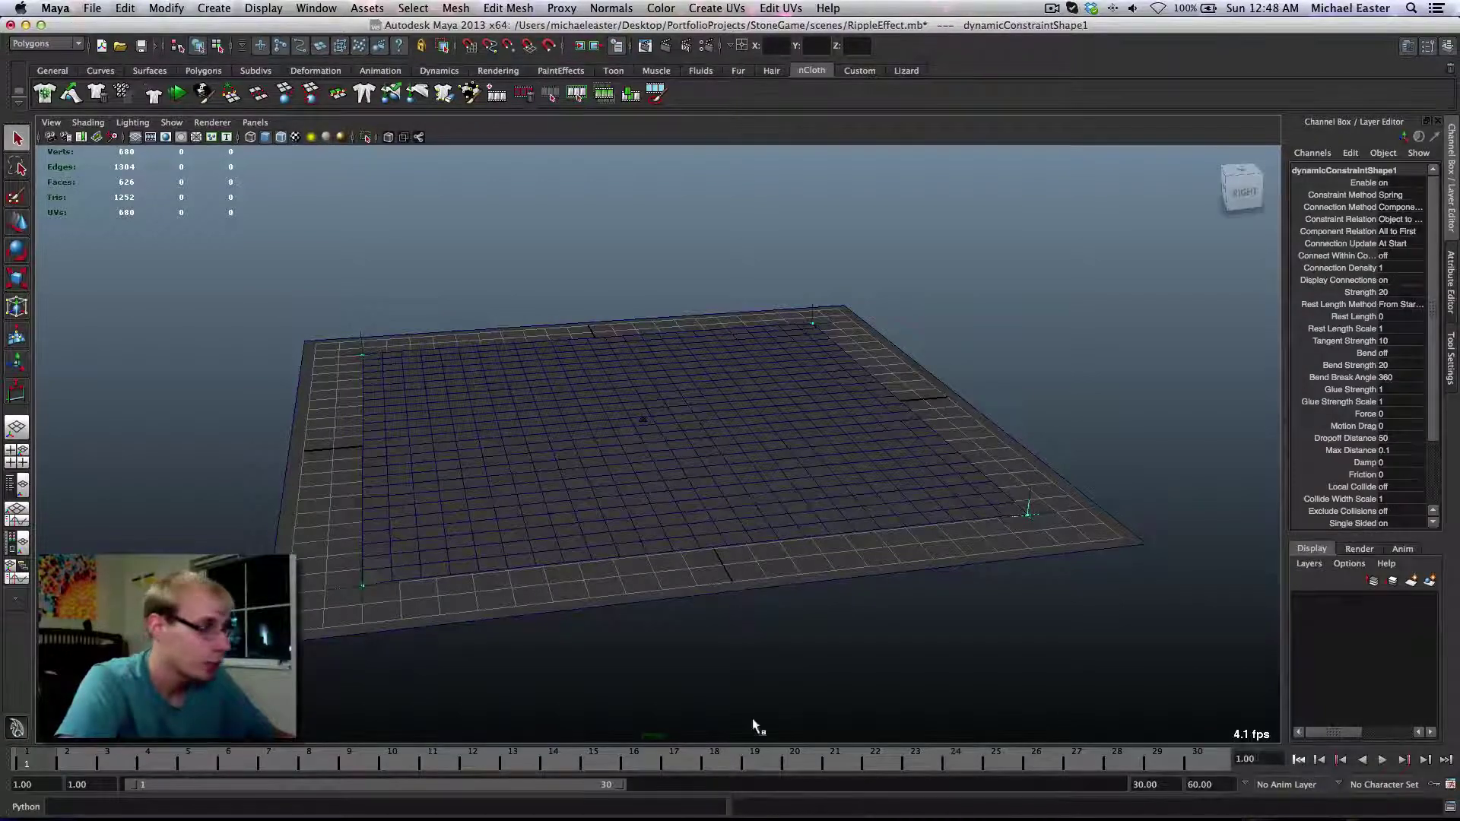
left_click_drag(482, 577, 570, 629, "alt")
left_click(570, 630)
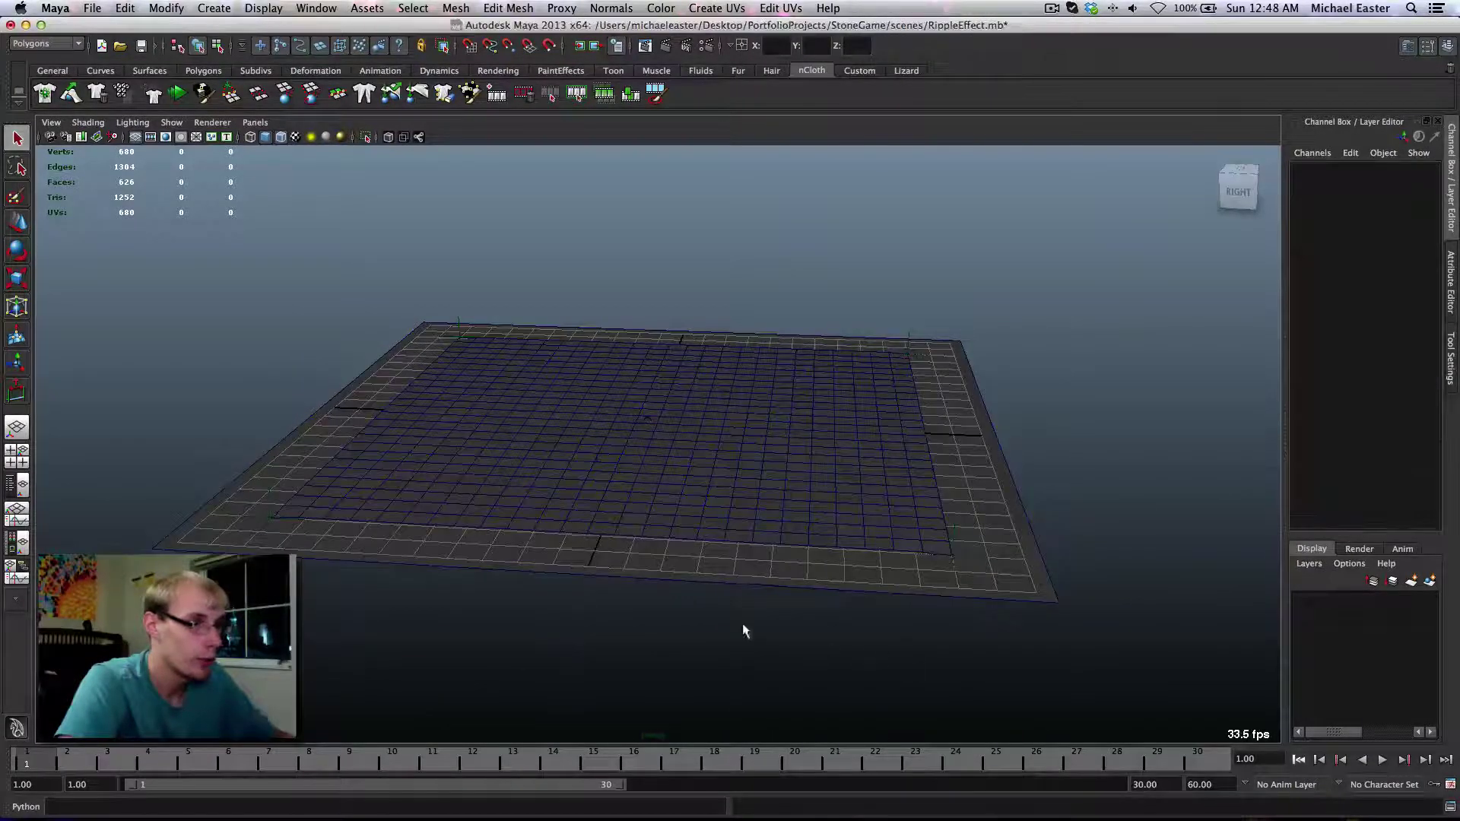
left_click_drag(742, 628, 753, 603, "alt")
Create a polygon sphere at the plane's centre and move it below to Translate Y -1.798
left_click_drag(771, 502, 757, 536, "alt")
right_click(769, 412)
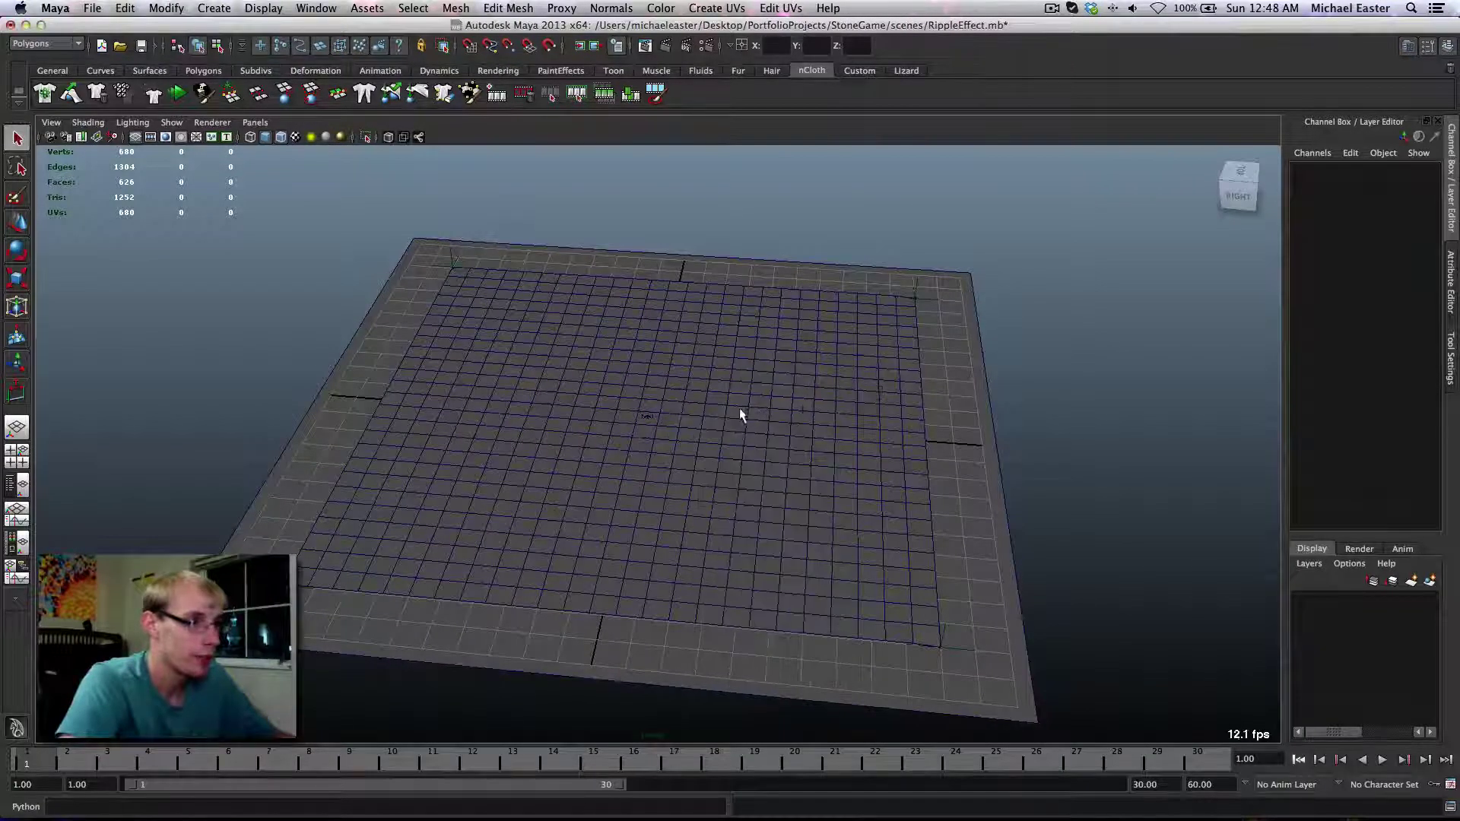
right_click_drag(740, 414, 865, 424, "shift")
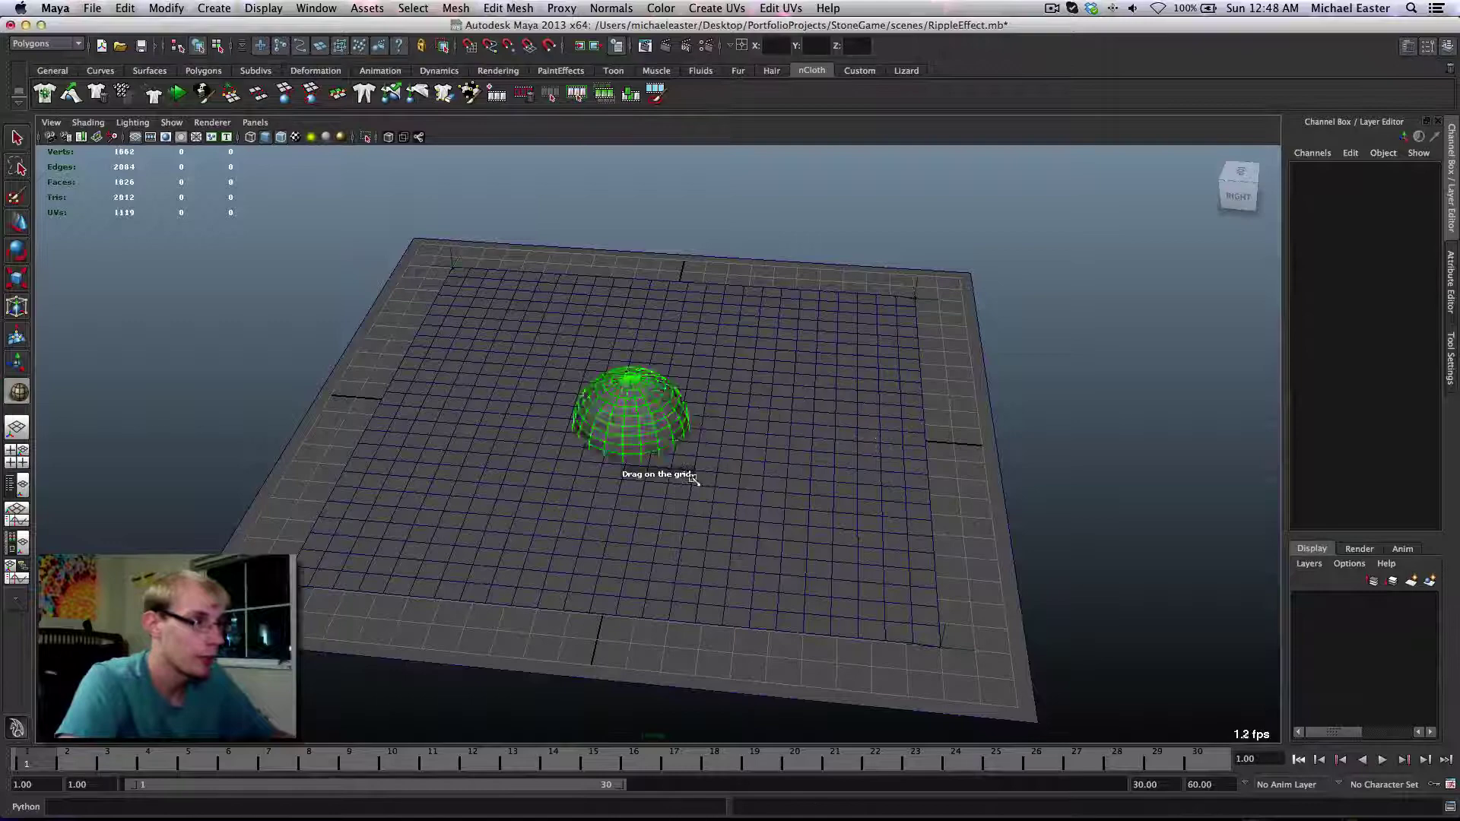
left_click_drag(693, 477, 668, 449)
left_click_drag(669, 448, 703, 352, "alt")
key("w")
middle_click_drag(704, 352, 717, 402)
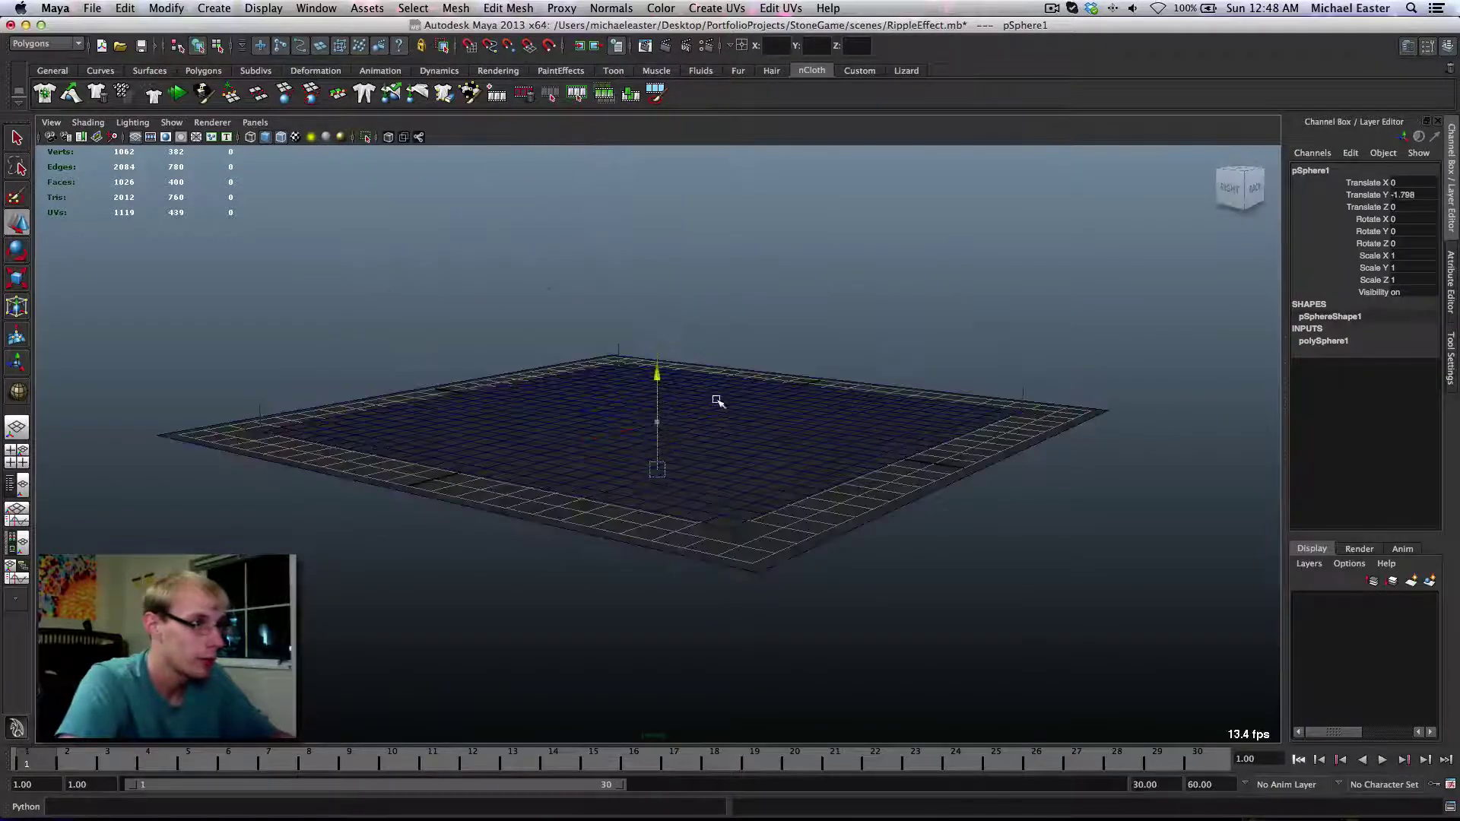
left_click_drag(718, 402, 715, 476, "alt")
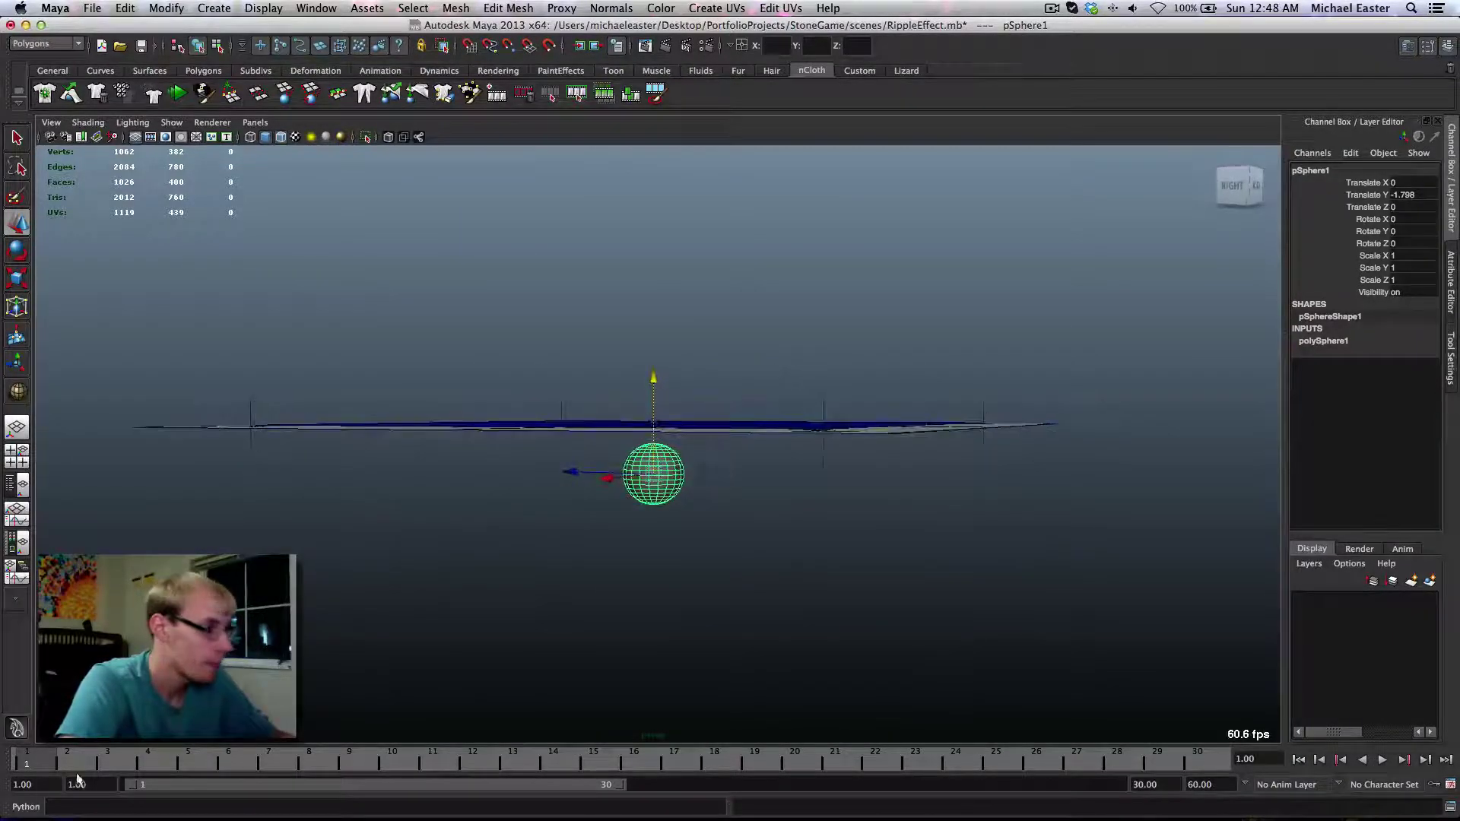
Set the animation end time to 90, save the scene, and select only the sphere
left_click(1156, 784)
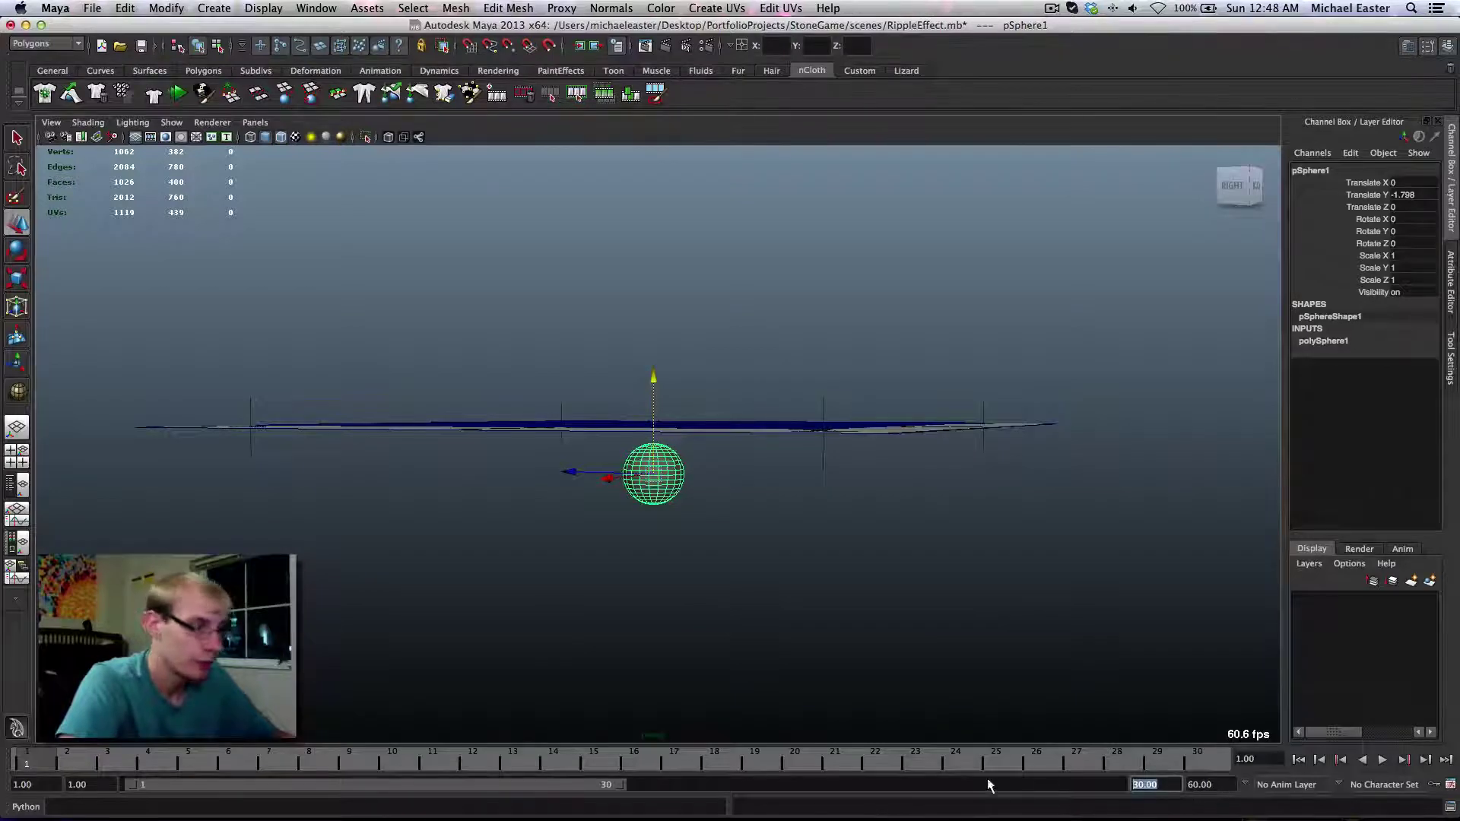
type("90")
key("Return")
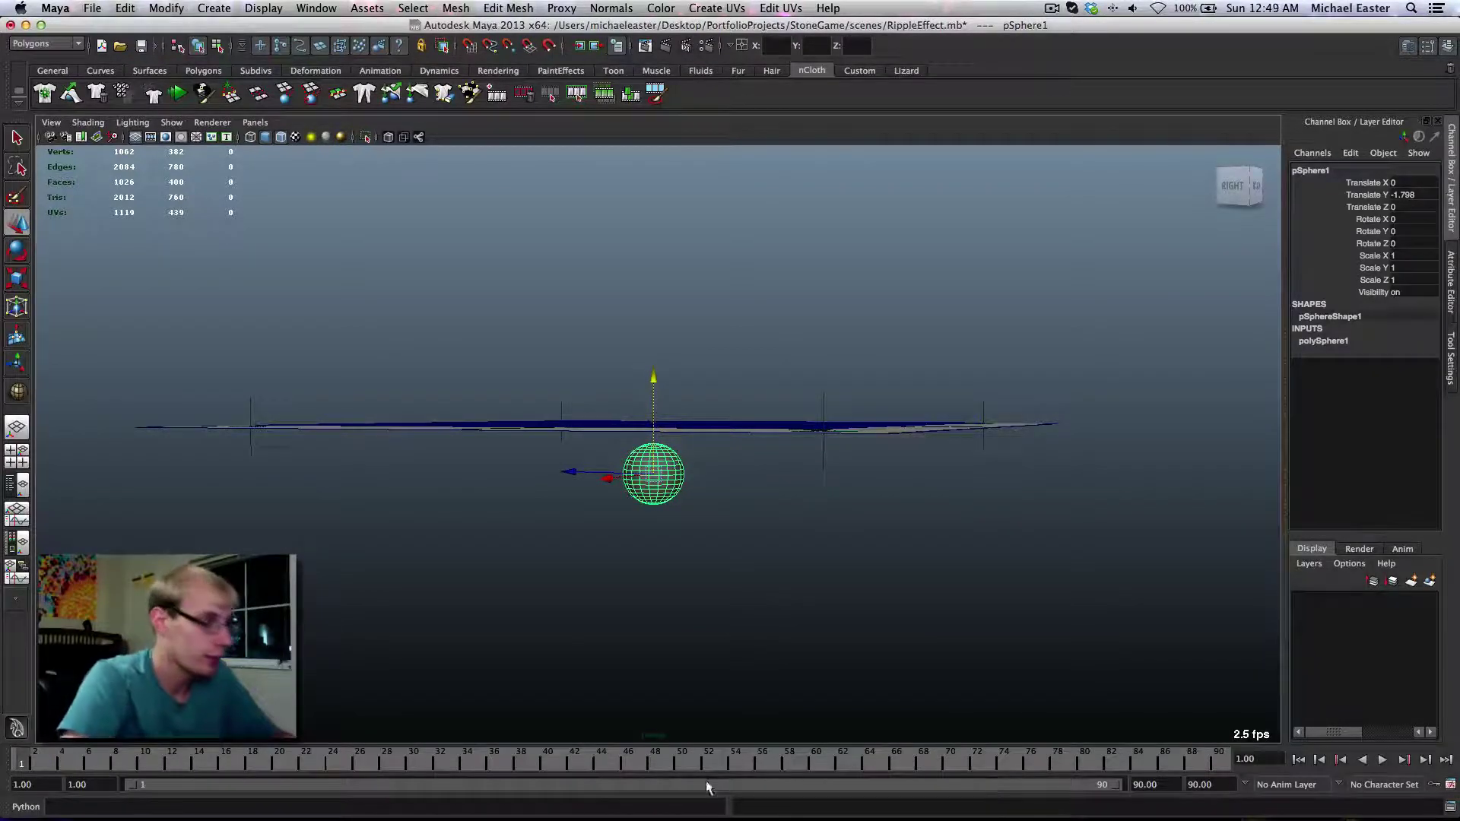
left_click_drag(511, 448, 899, 717, "alt")
key("super+s")
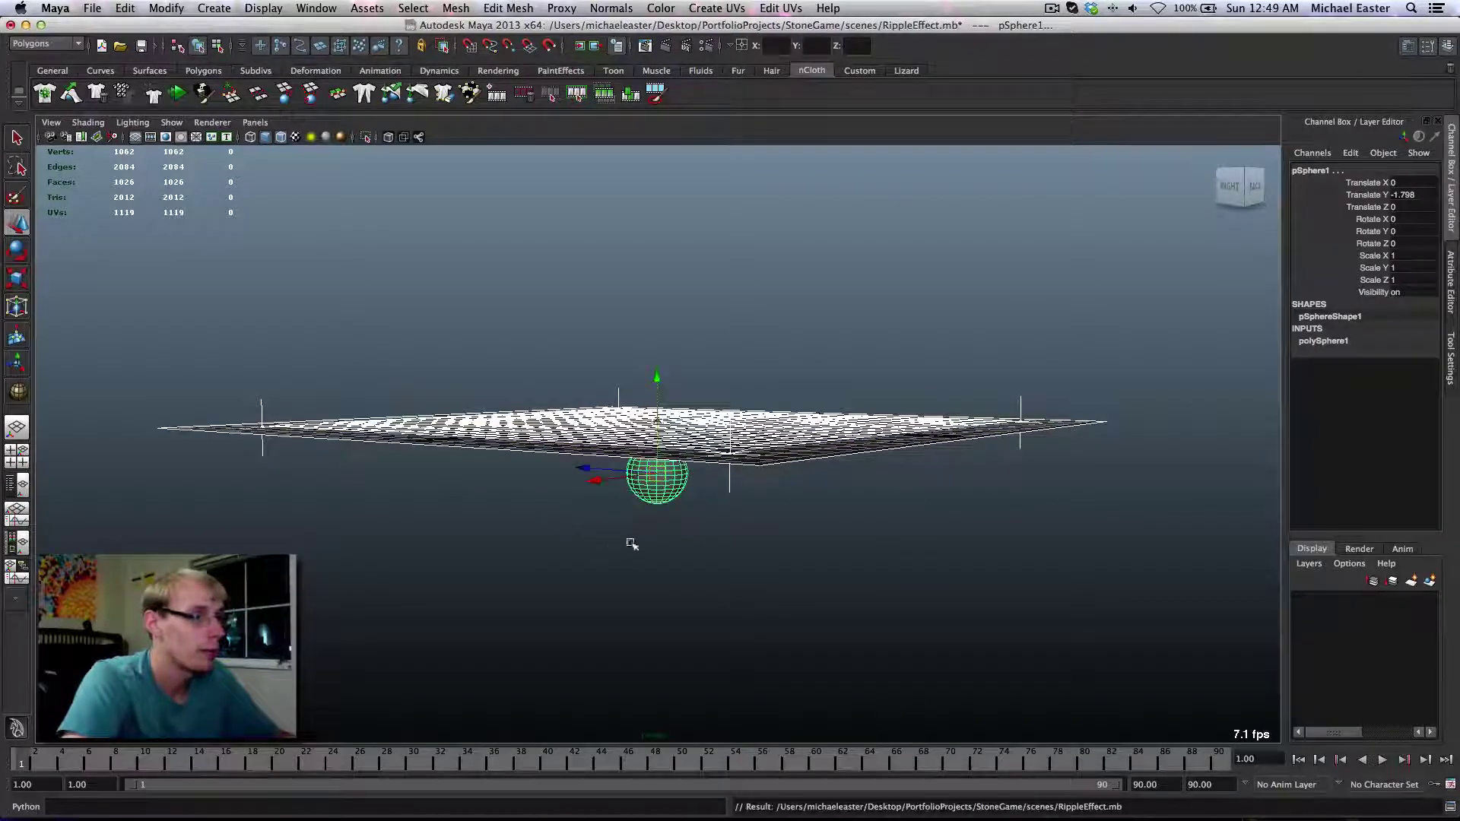
left_click(657, 503)
left_click_drag(707, 648, 738, 643, "alt")
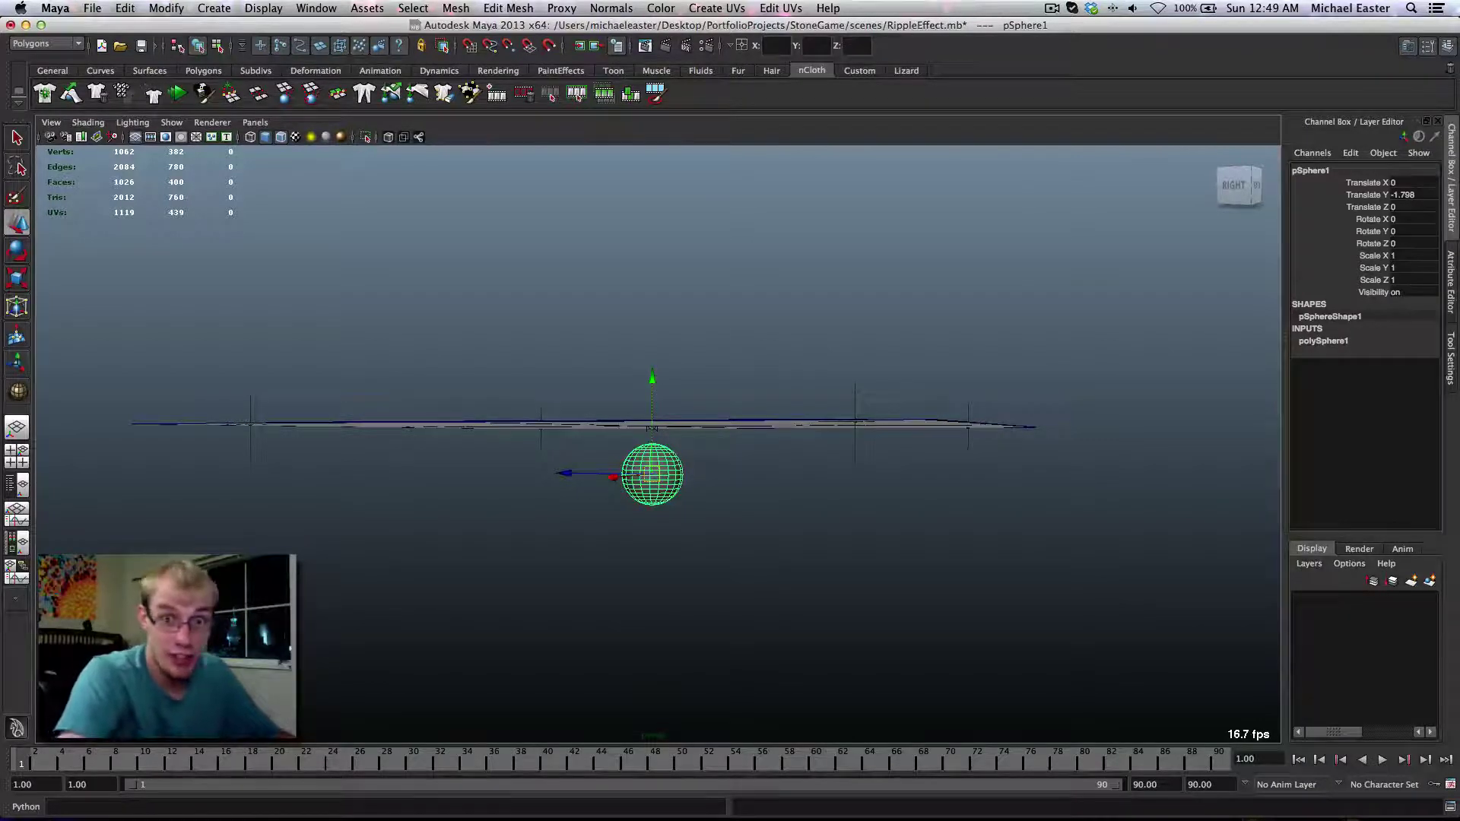
Key the sphere at frame 1 below the plane, inspect from several angles, then play
left_click_drag(336, 596, 326, 590, "alt")
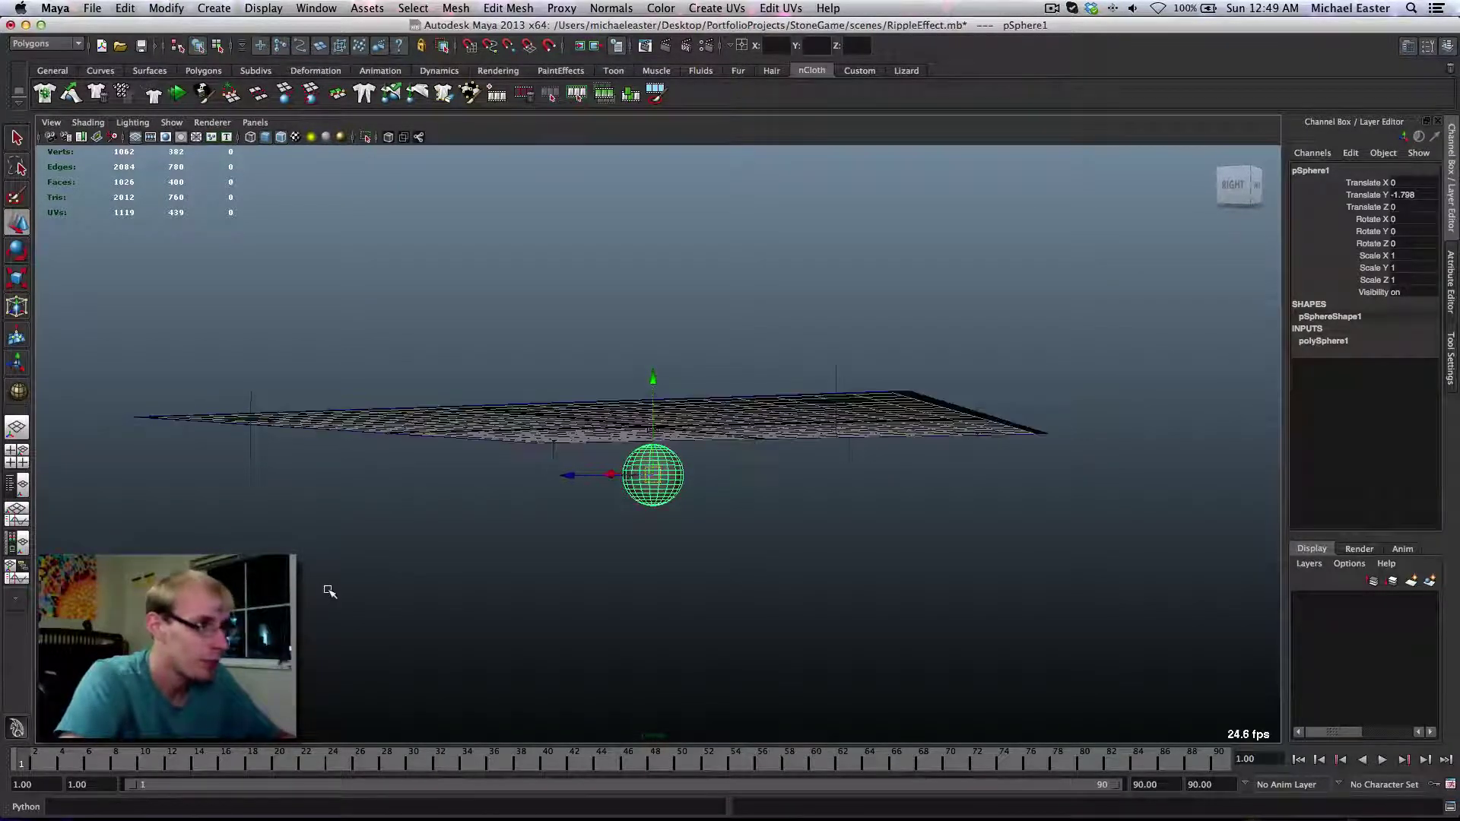
key("s")
left_click_drag(662, 481, 1088, 282, "alt")
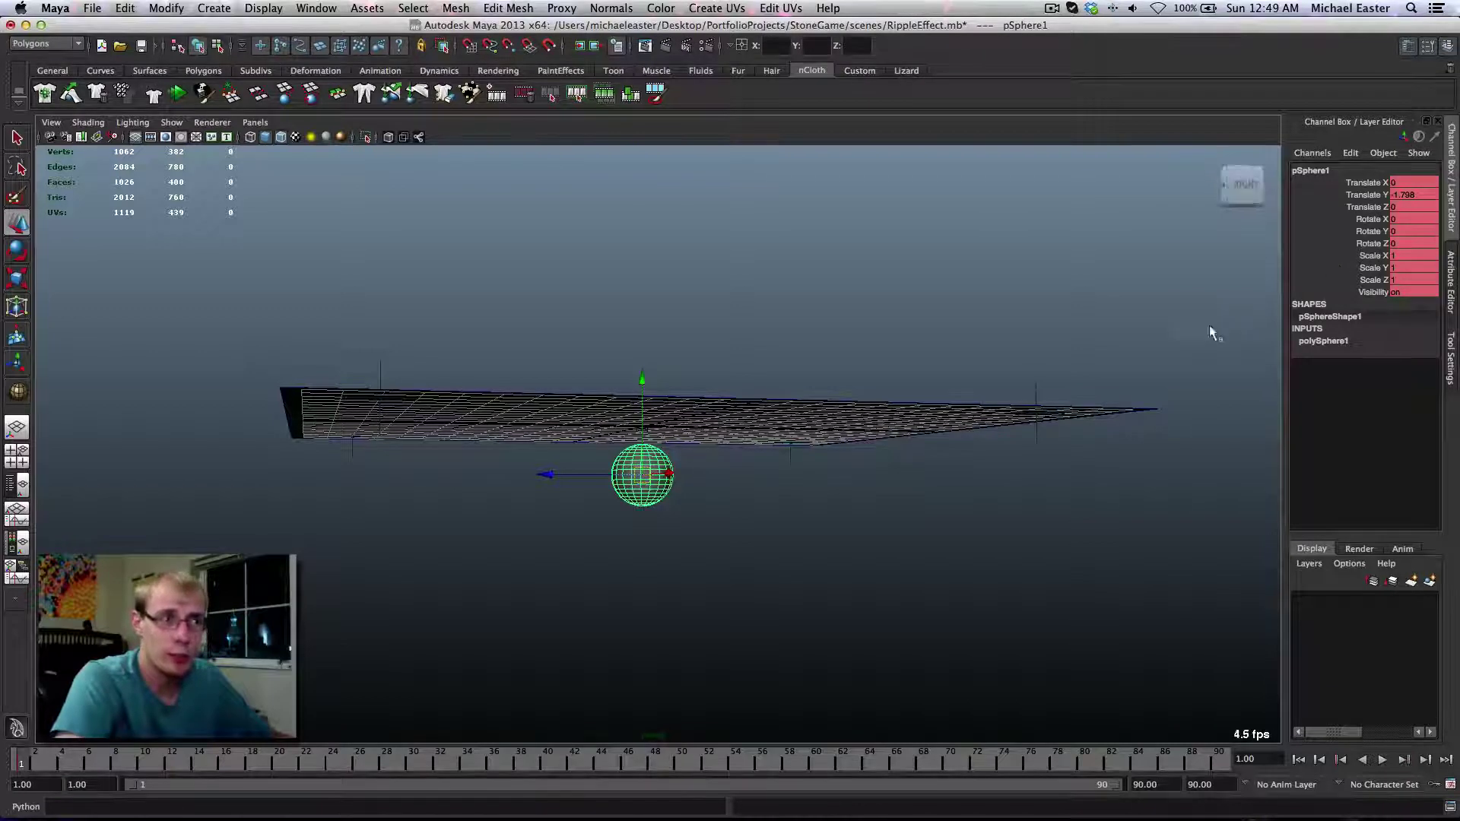
left_click_drag(1210, 332, 1071, 397, "alt")
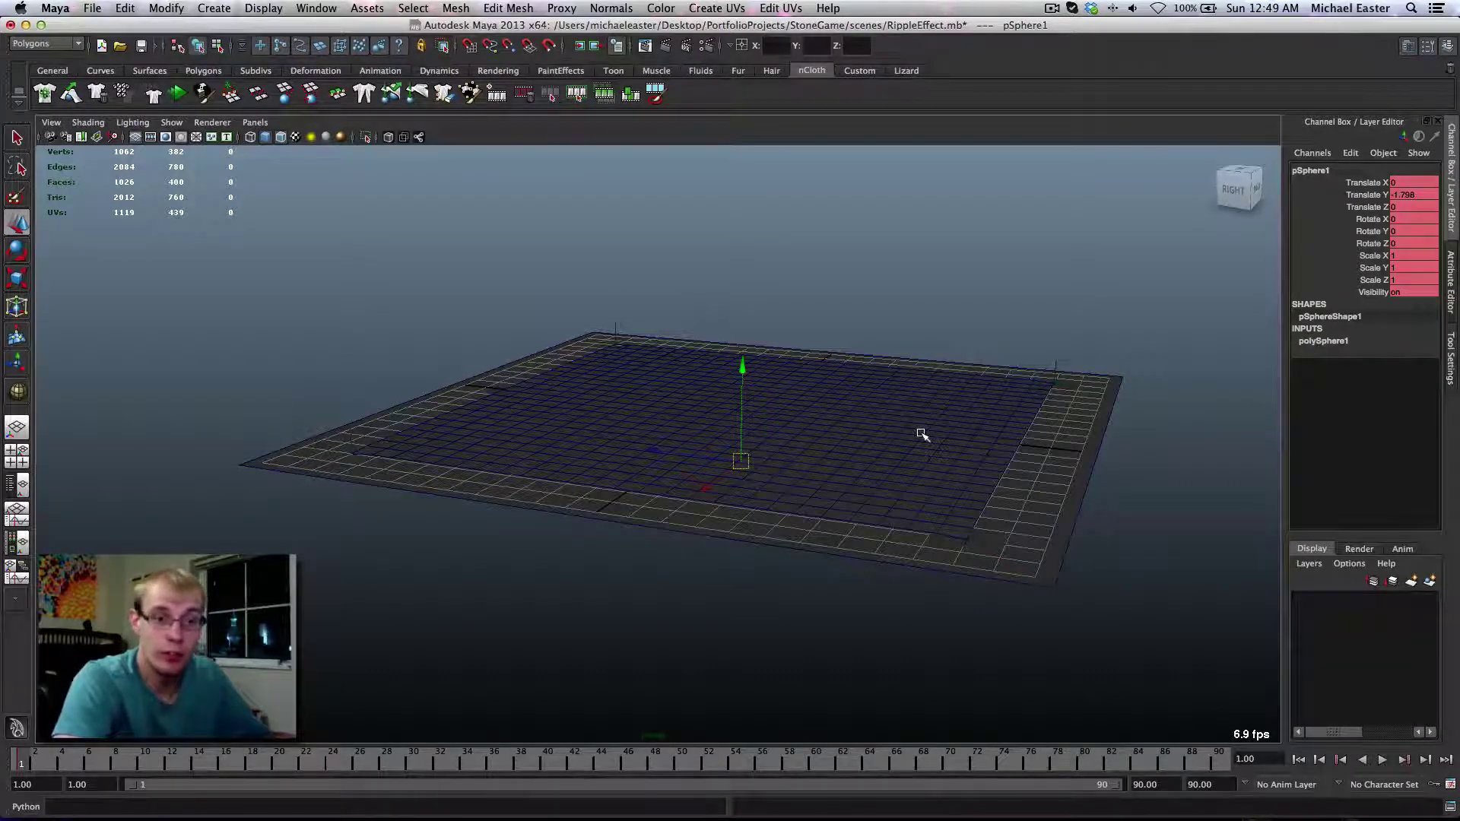
left_click_drag(614, 390, 687, 420, "alt")
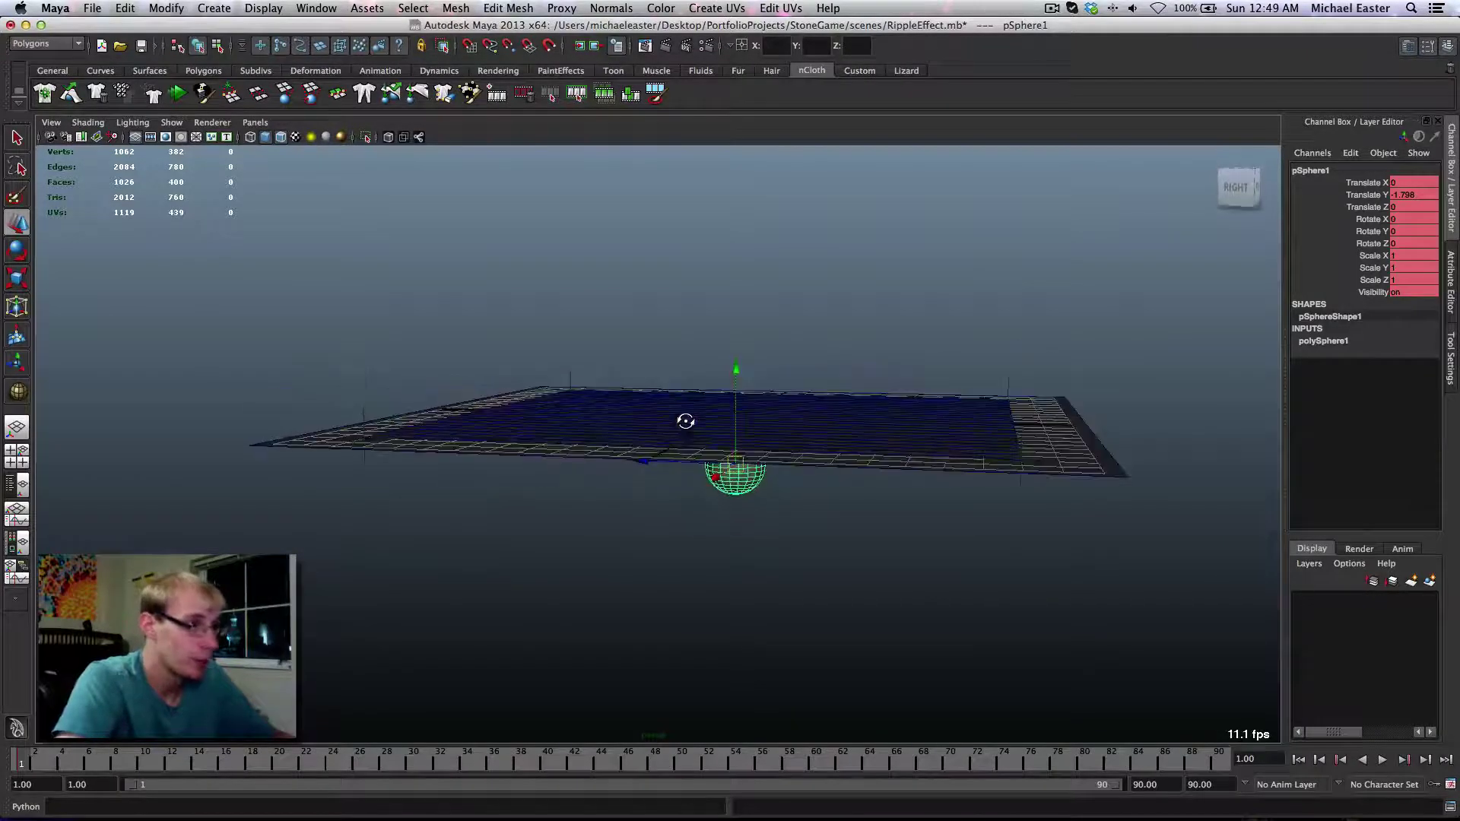
left_click_drag(844, 477, 783, 522, "alt")
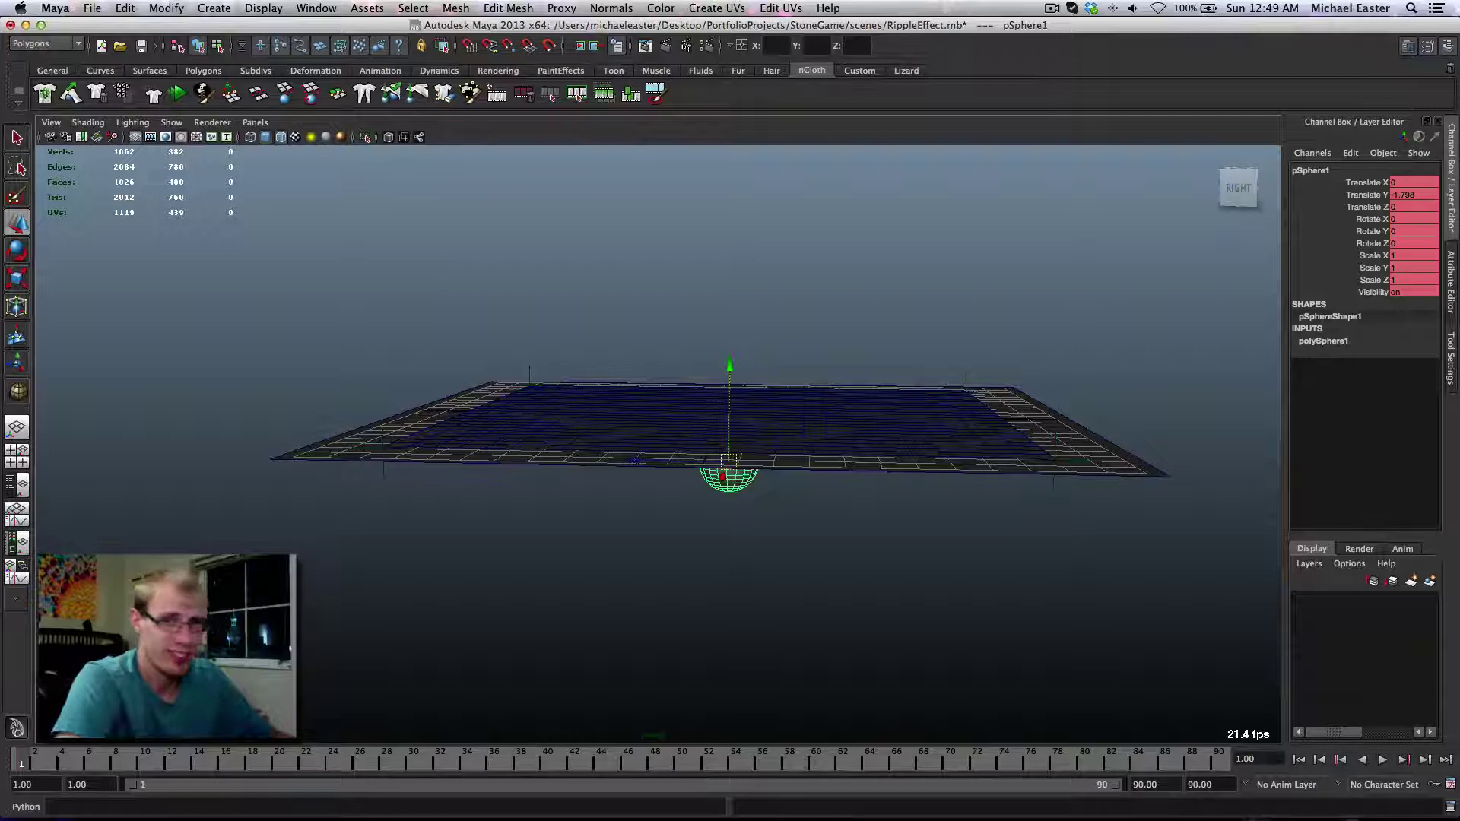
left_click_drag(730, 532, 734, 479, "alt")
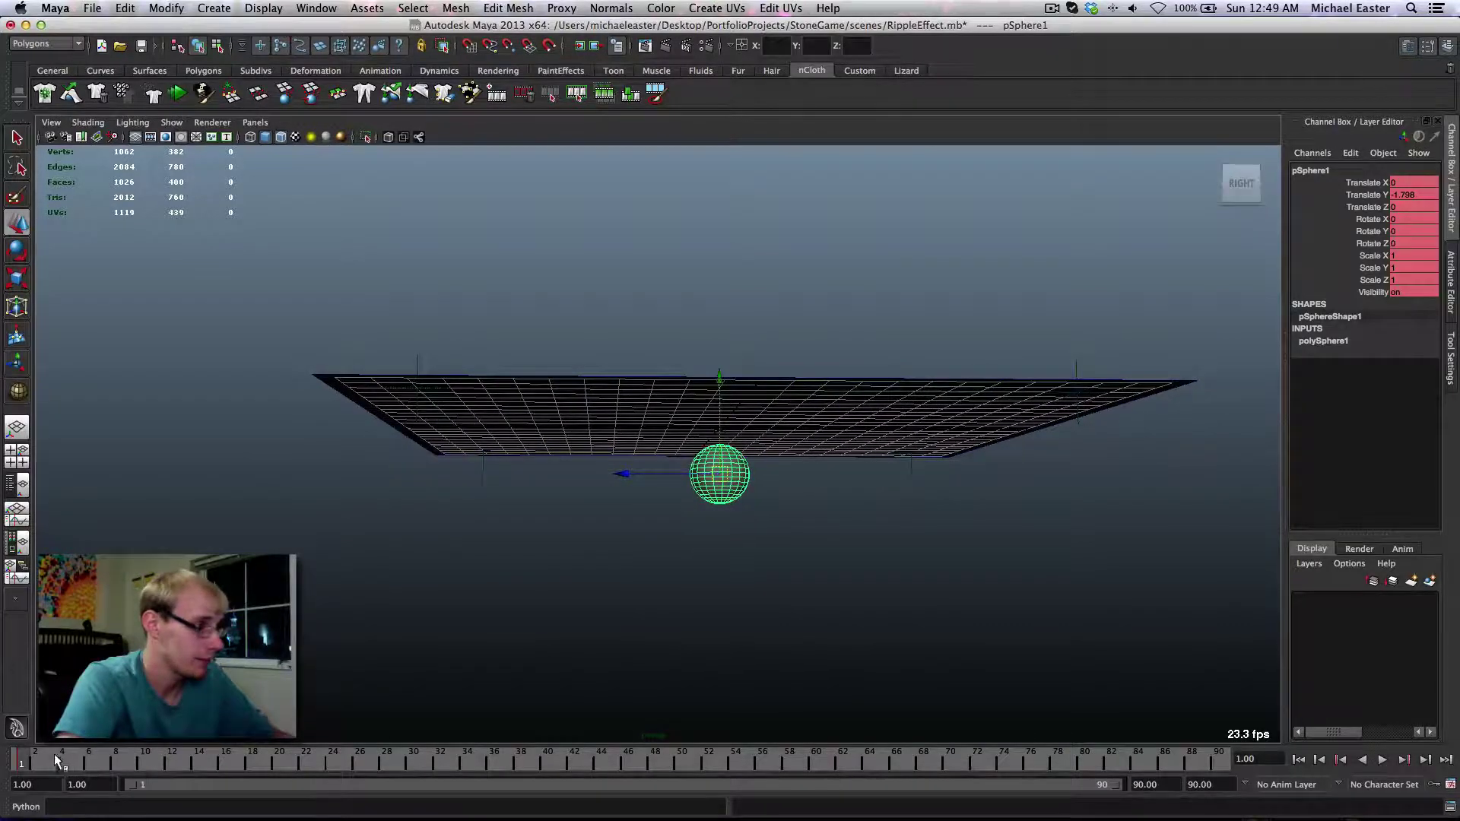
left_click_drag(730, 578, 730, 604, "alt")
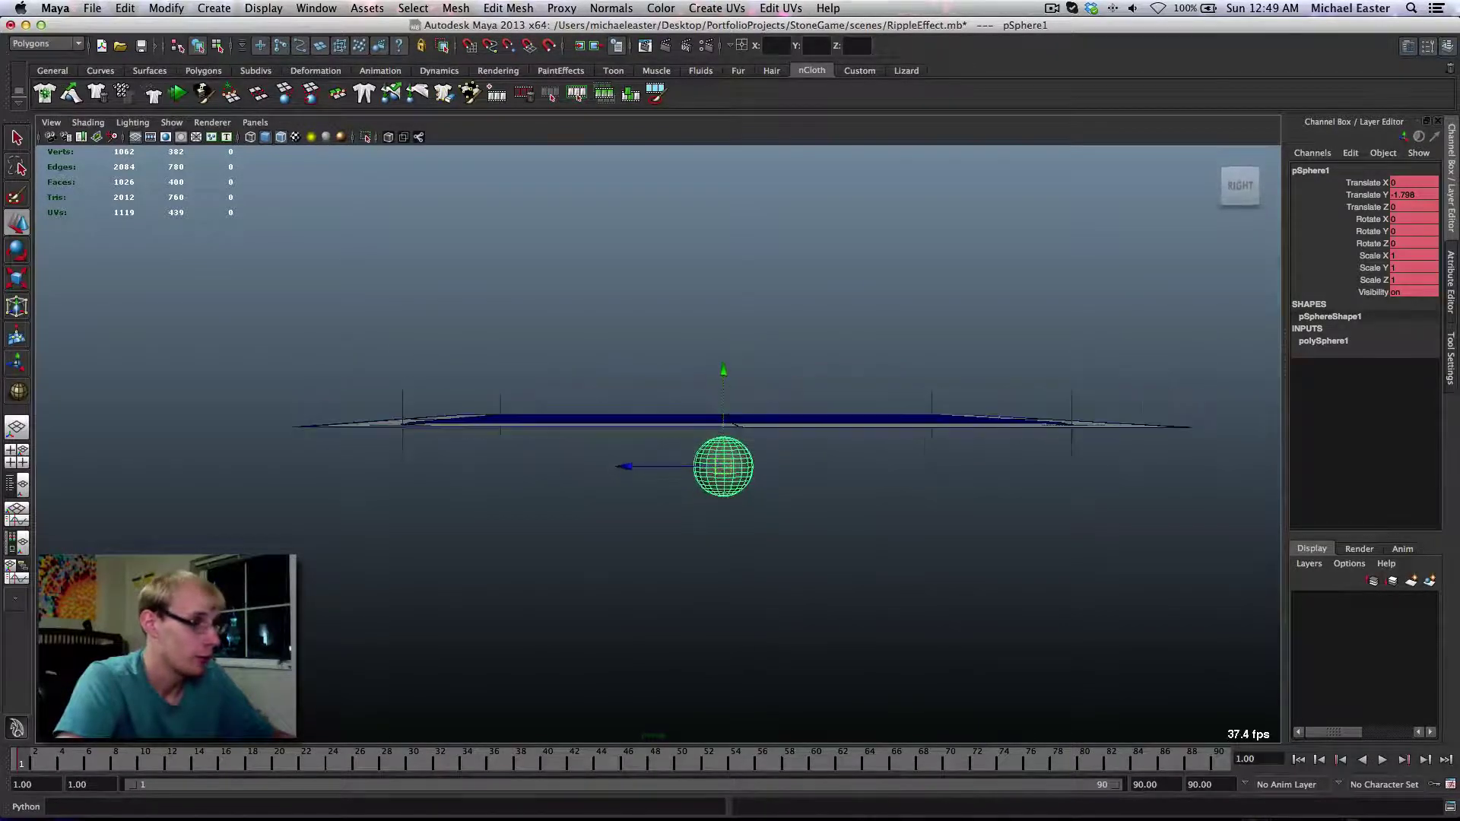
key("alt+v")
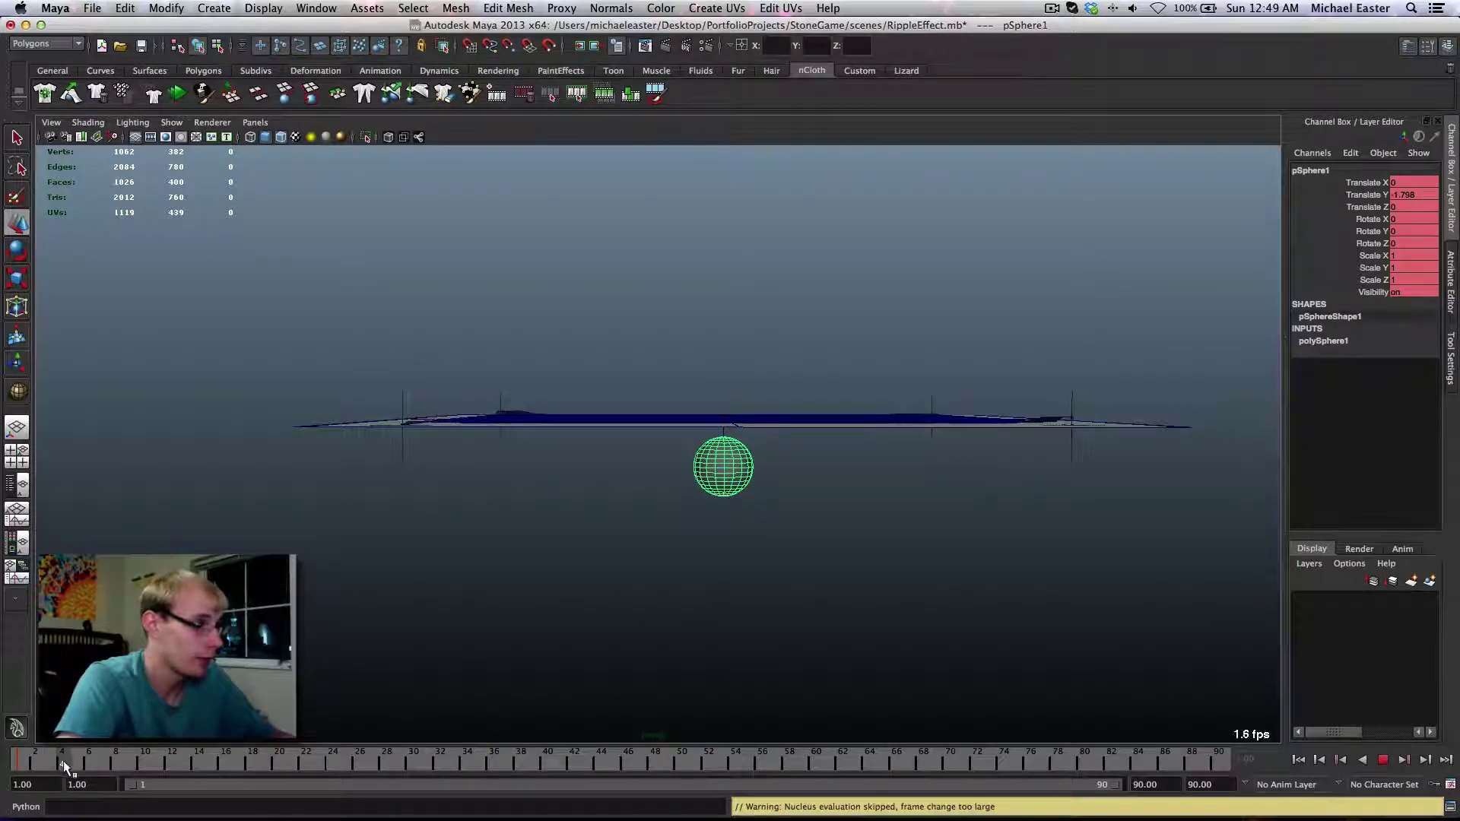
At frame 7, lower the sphere to about Y -2.045 beneath the cloth, then rewind to frame 1
key("alt+v")
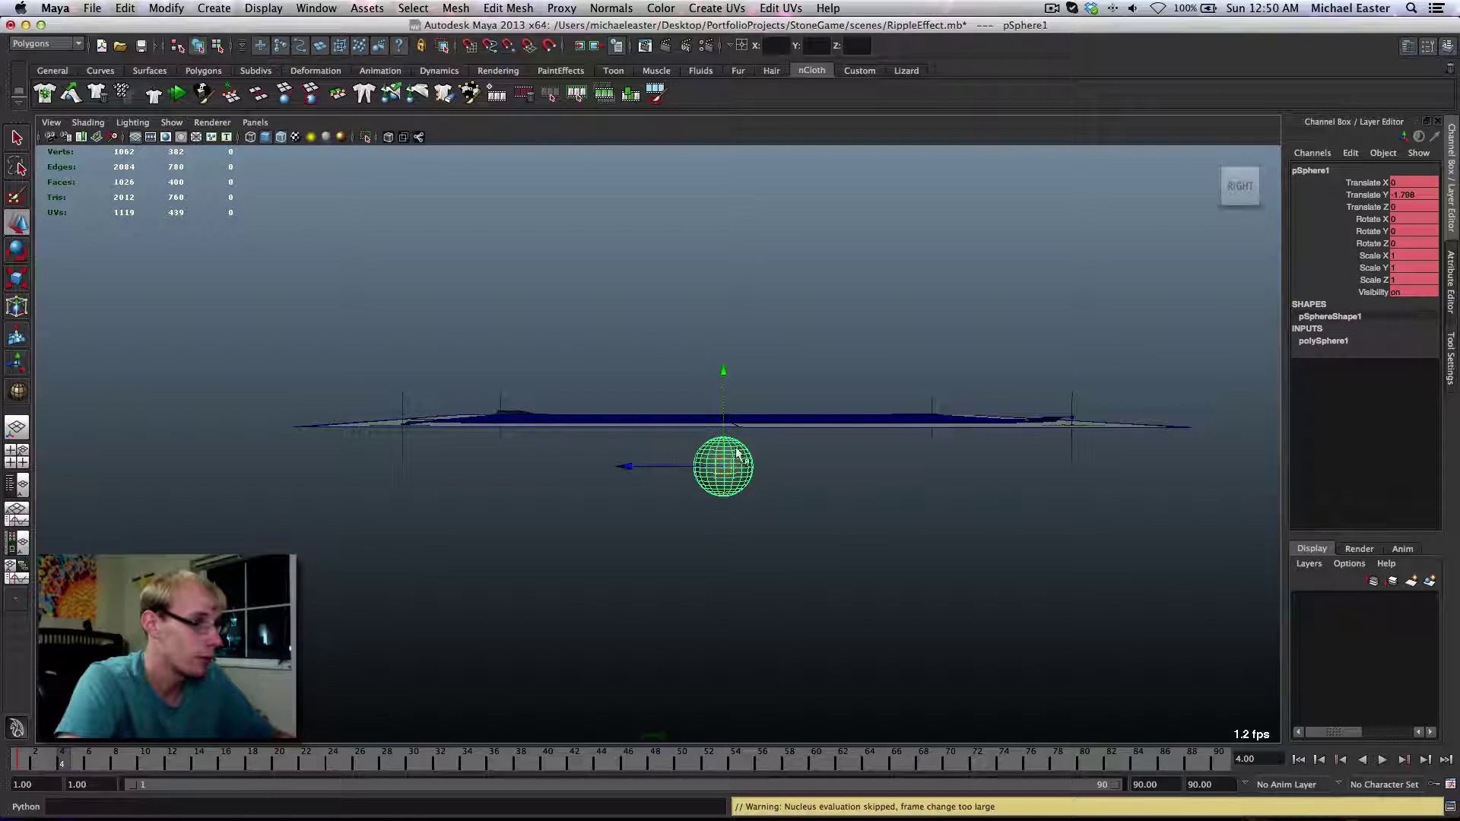
left_click_drag(742, 456, 622, 365, "alt")
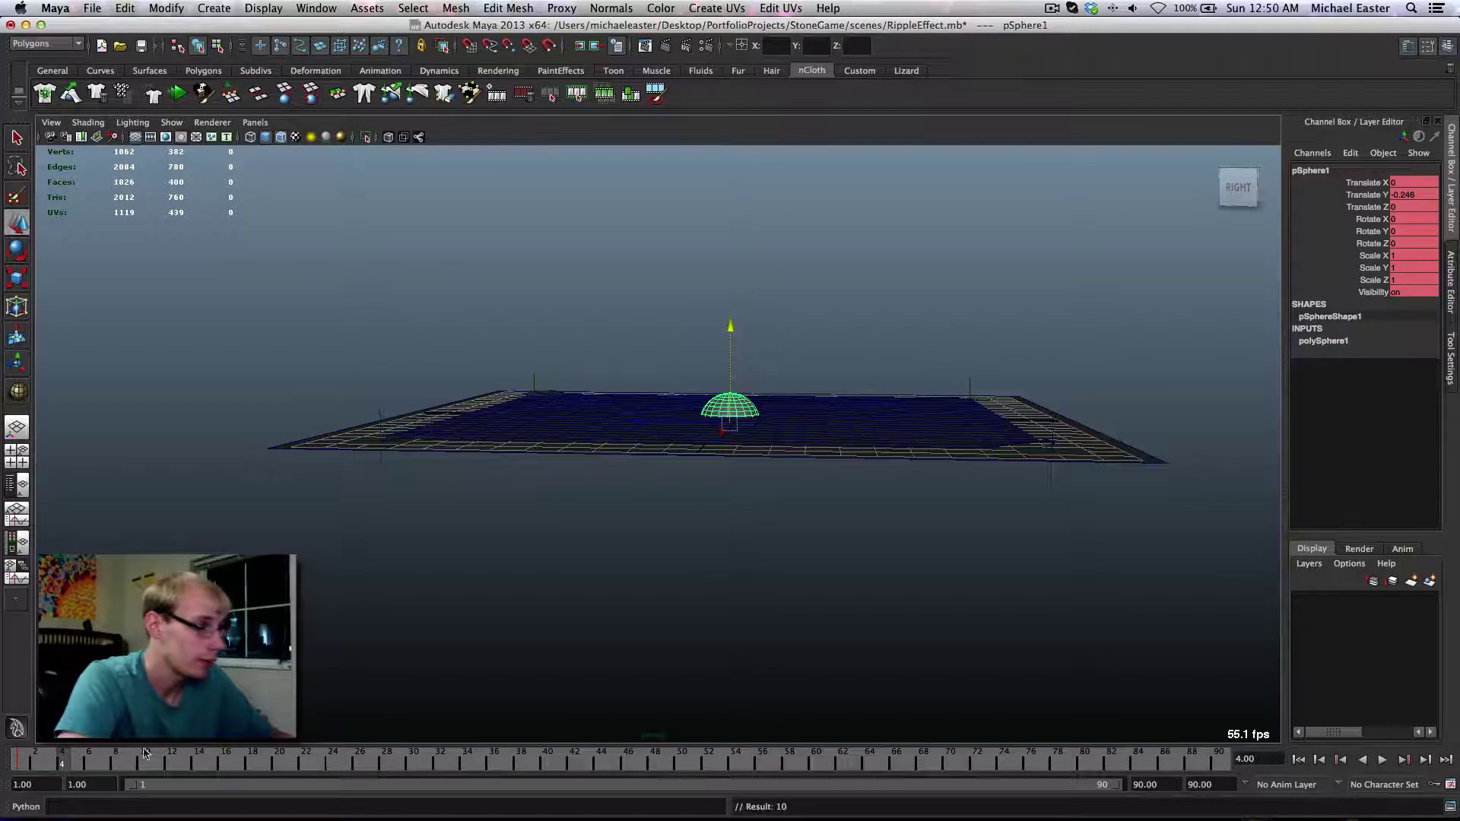
left_click(79, 765)
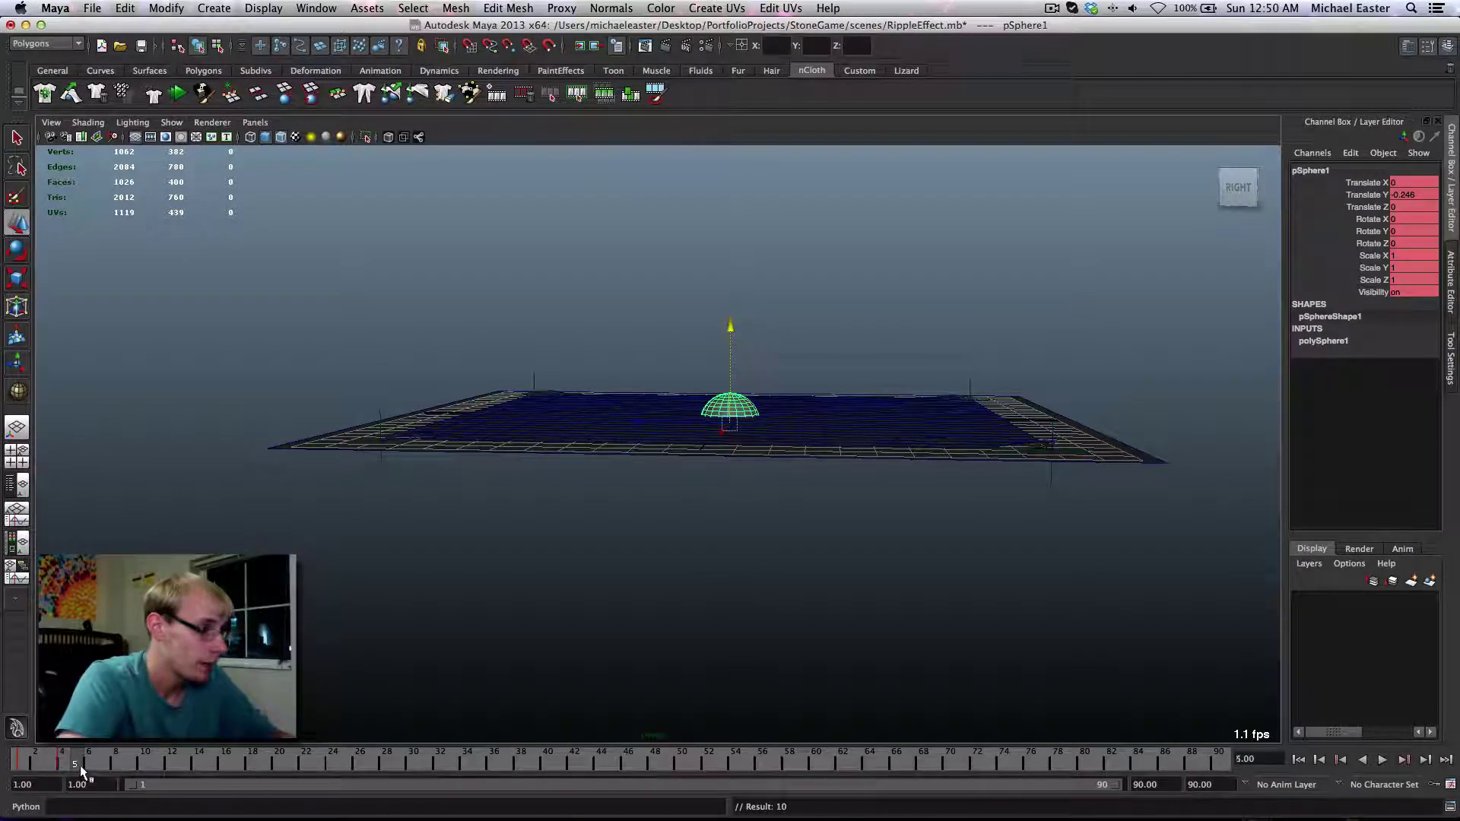
left_click(118, 753)
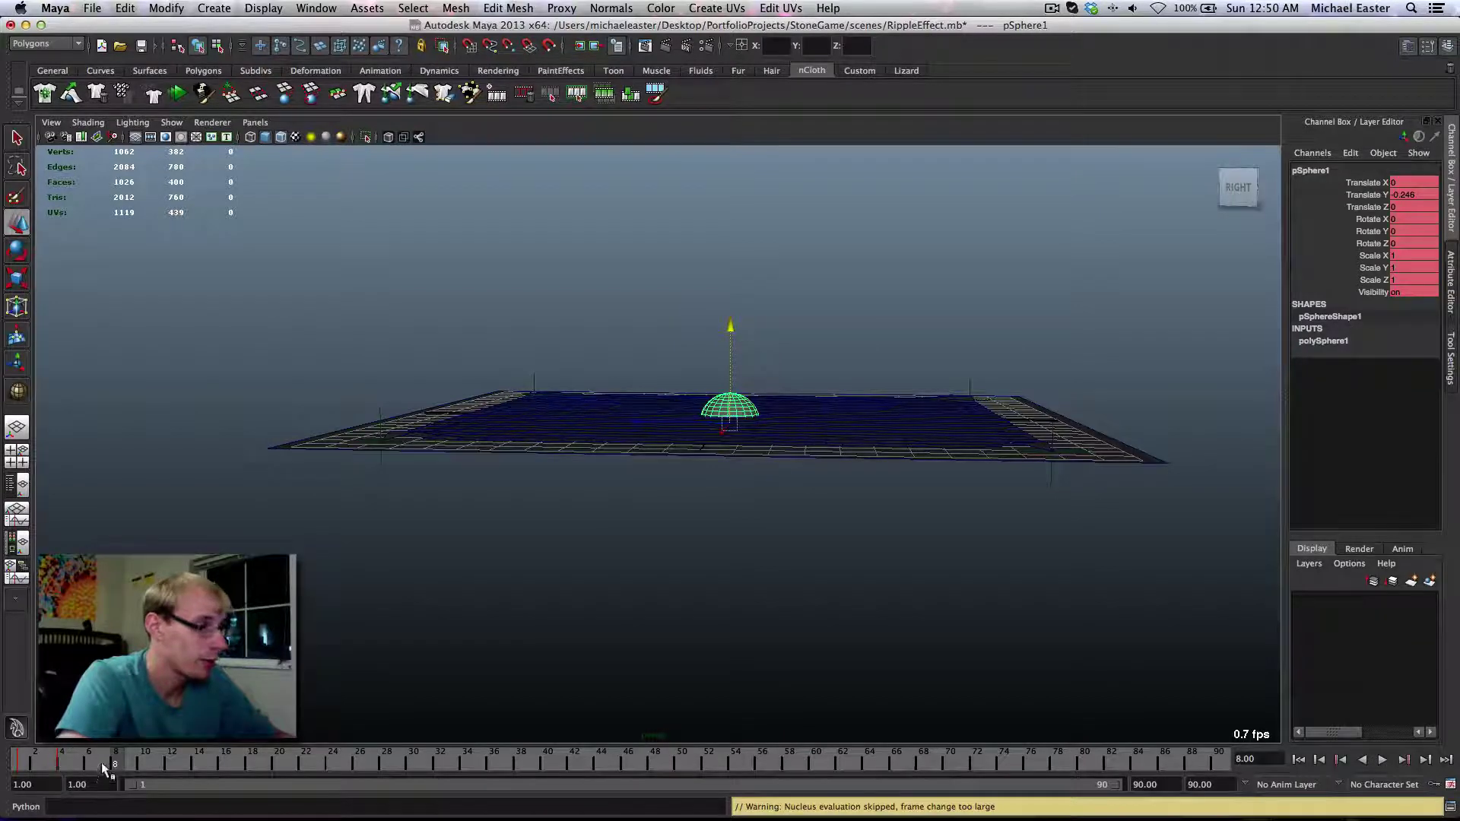
left_click(102, 763)
left_click_drag(728, 322, 725, 373)
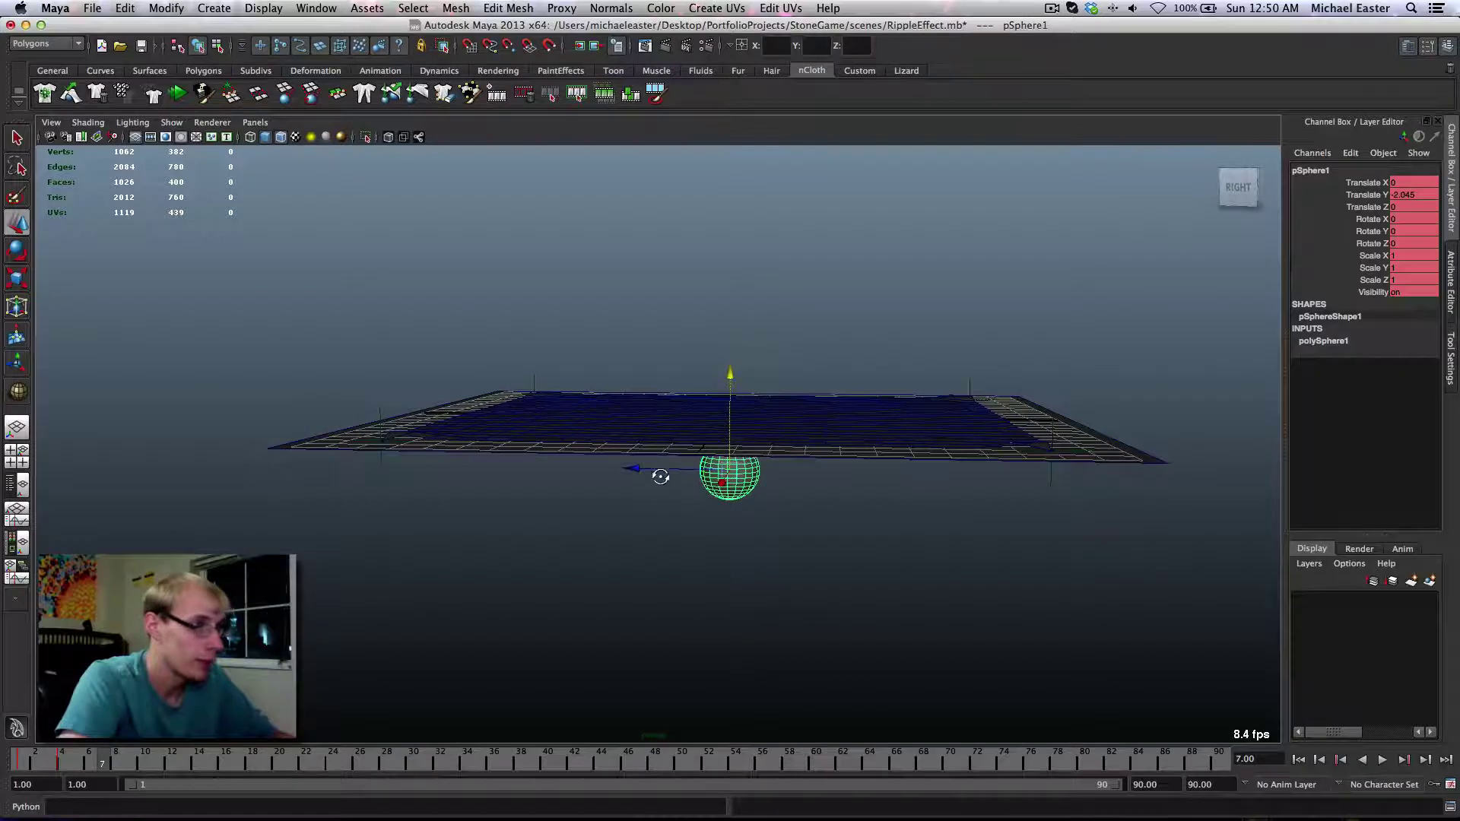
left_click_drag(652, 476, 637, 469, "alt")
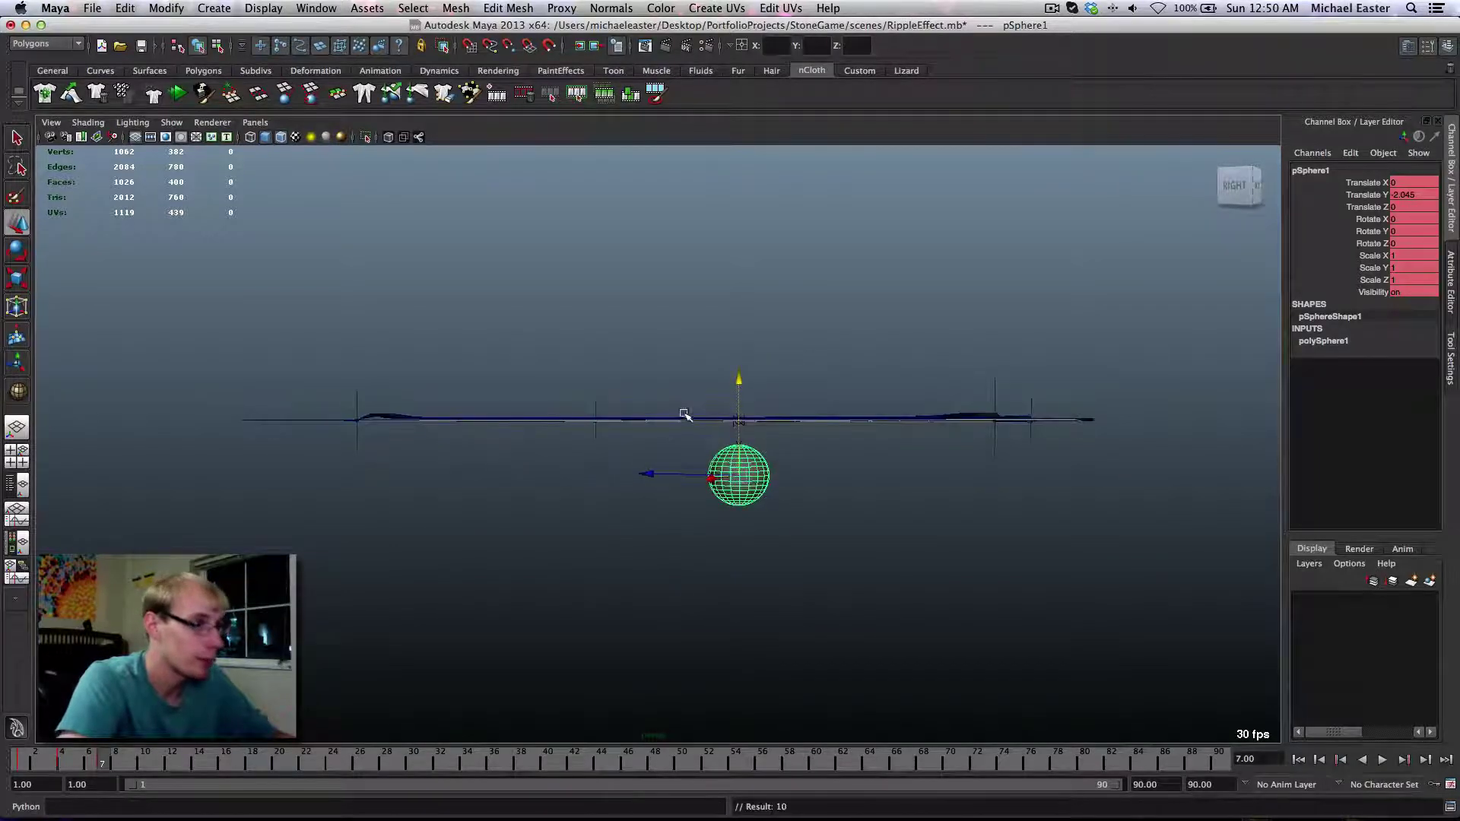
left_click_drag(684, 414, 626, 420, "alt")
key("alt+shift+v")
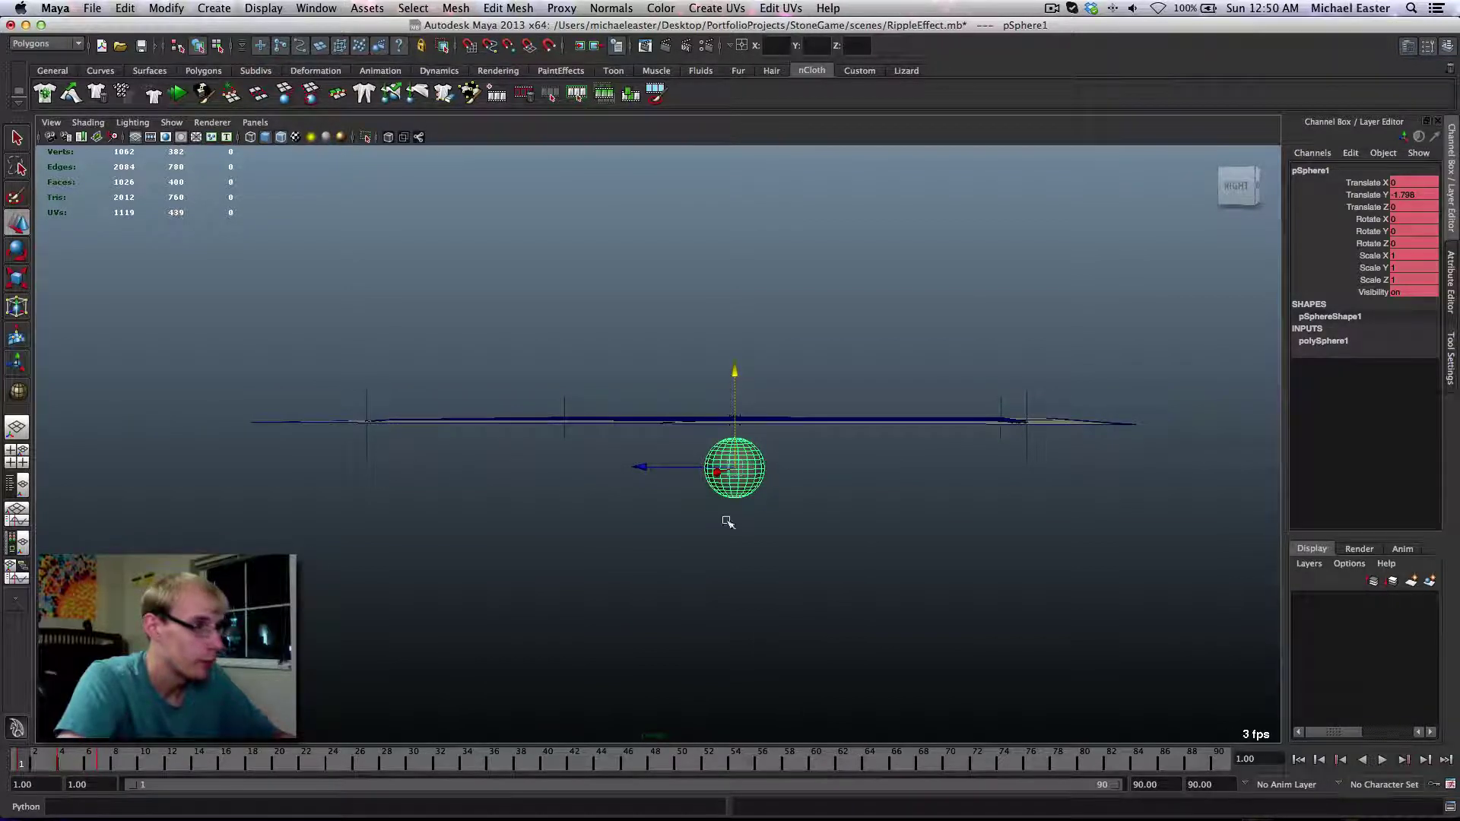
left_click_drag(724, 522, 750, 502, "alt")
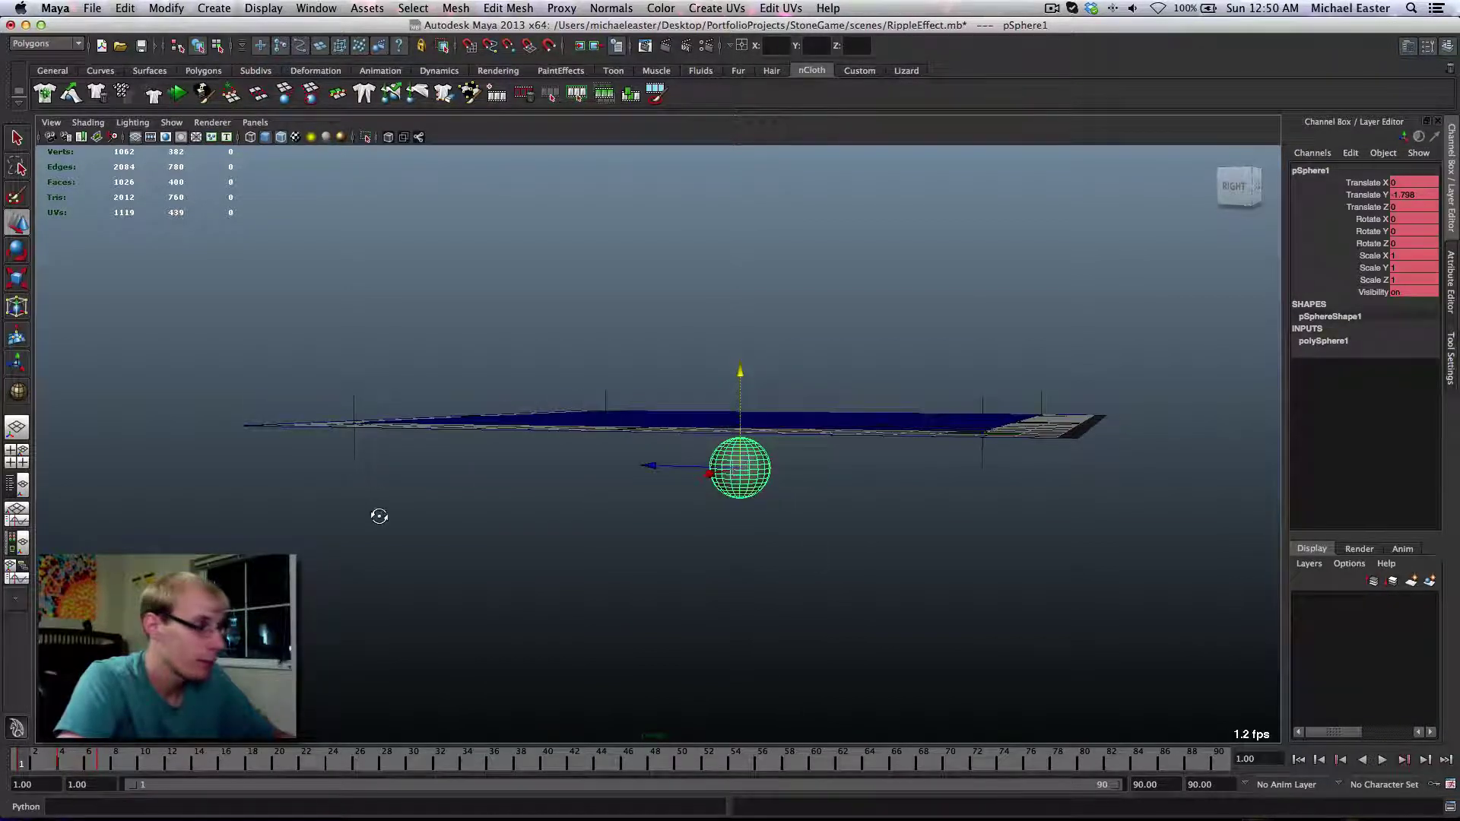
left_click_drag(378, 511, 715, 574, "alt")
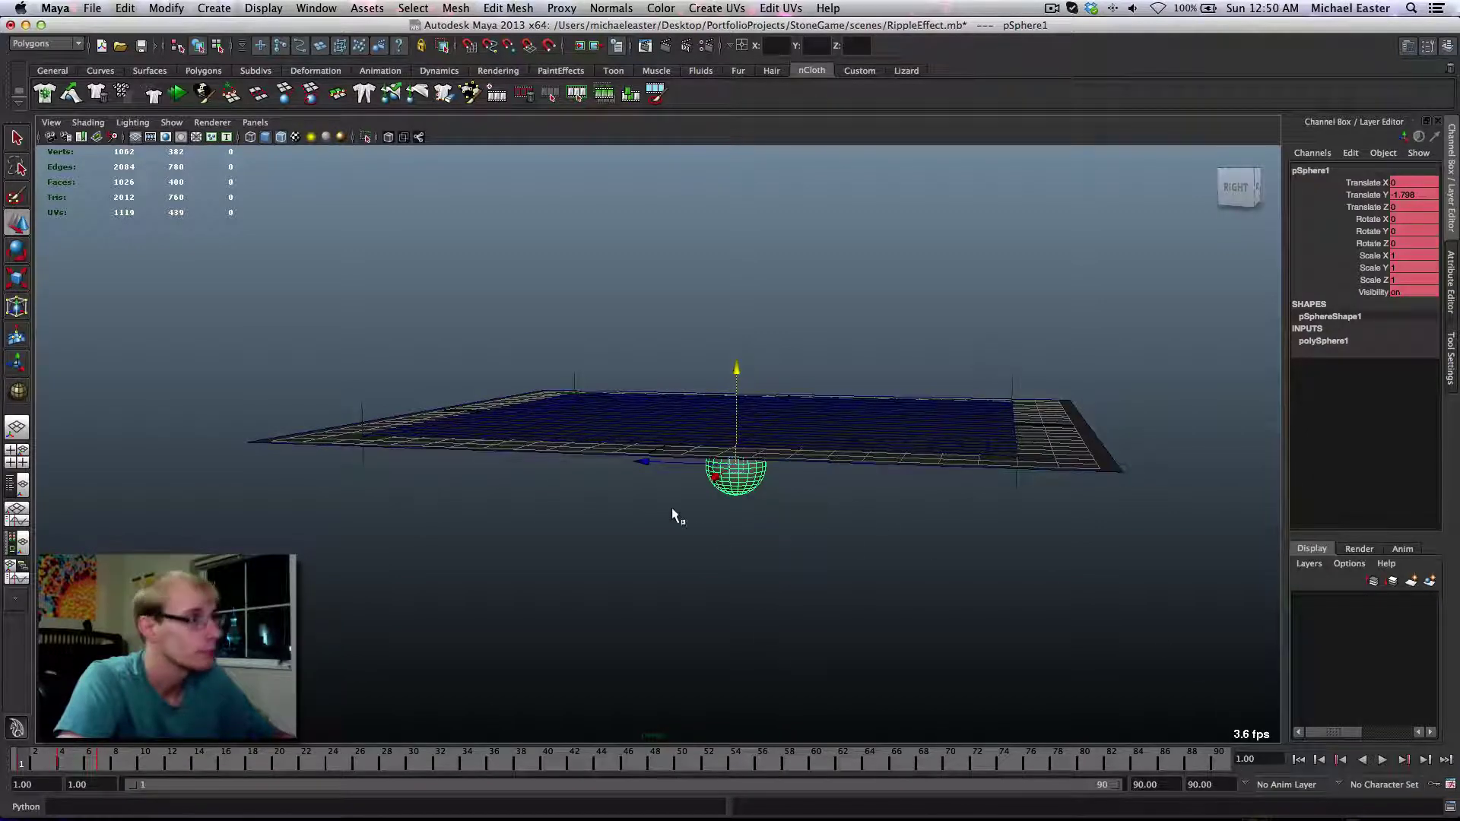
Make the sphere a passive collider (nRigidShape2), reselect it, and play then rewind the collision
left_click(72, 97)
left_click_drag(831, 526, 719, 522, "alt")
left_click(744, 482)
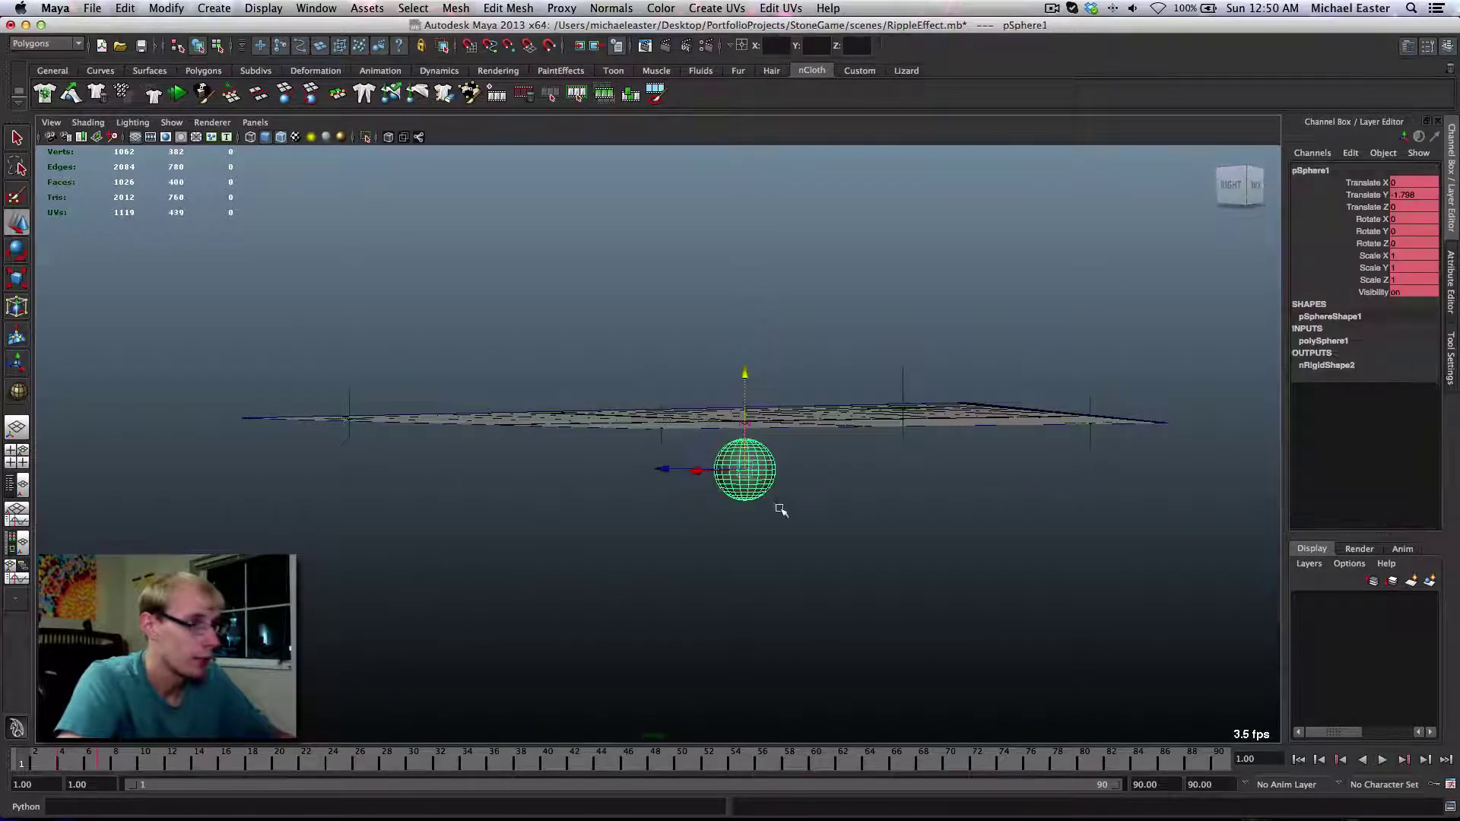
key("alt+v")
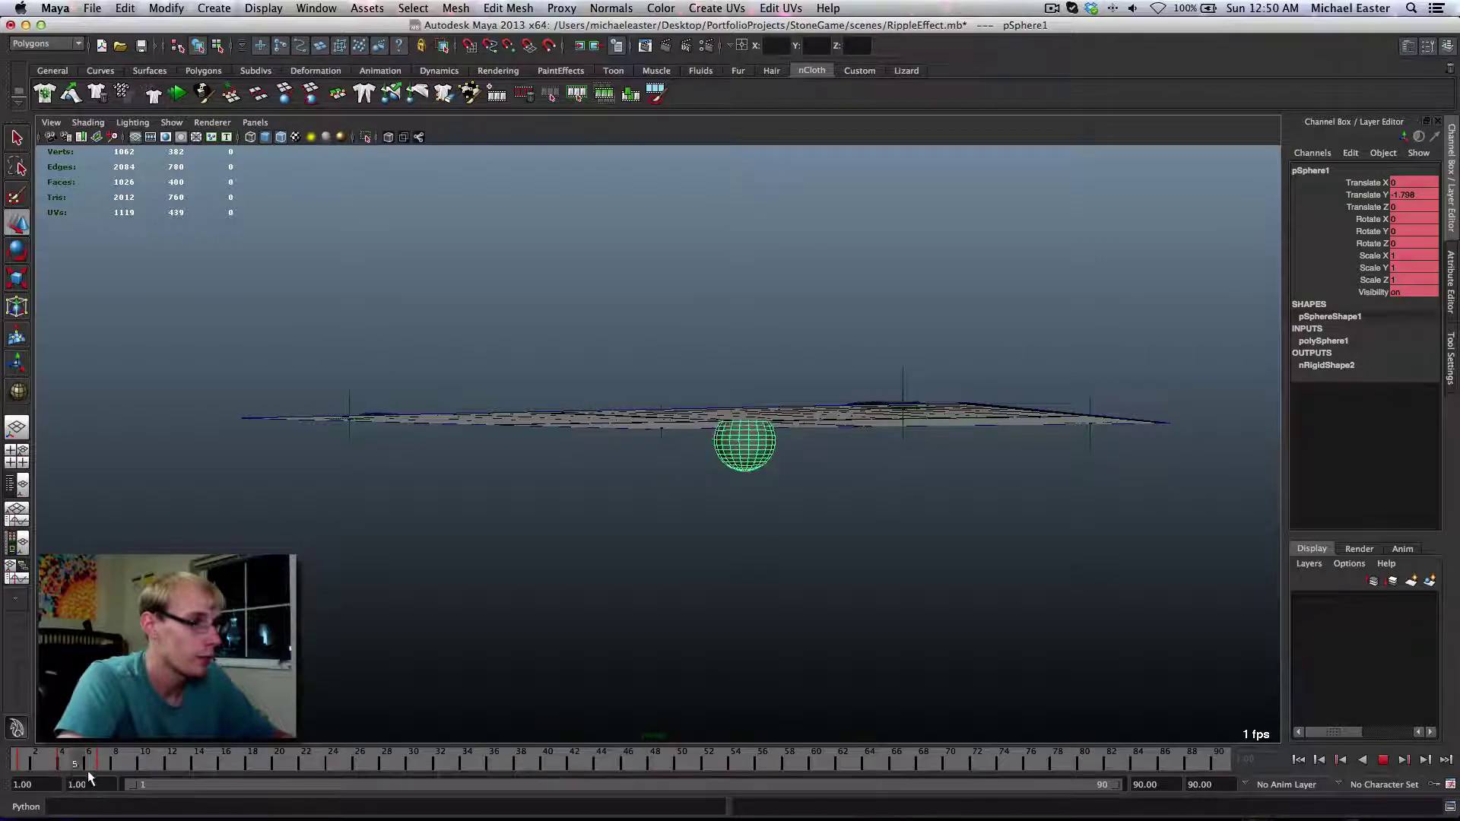
key("alt+shift+v")
key("alt+v")
Play the current ripple simulation, stop it, and rewind to frame 1
left_click_drag(250, 516, 287, 470, "alt")
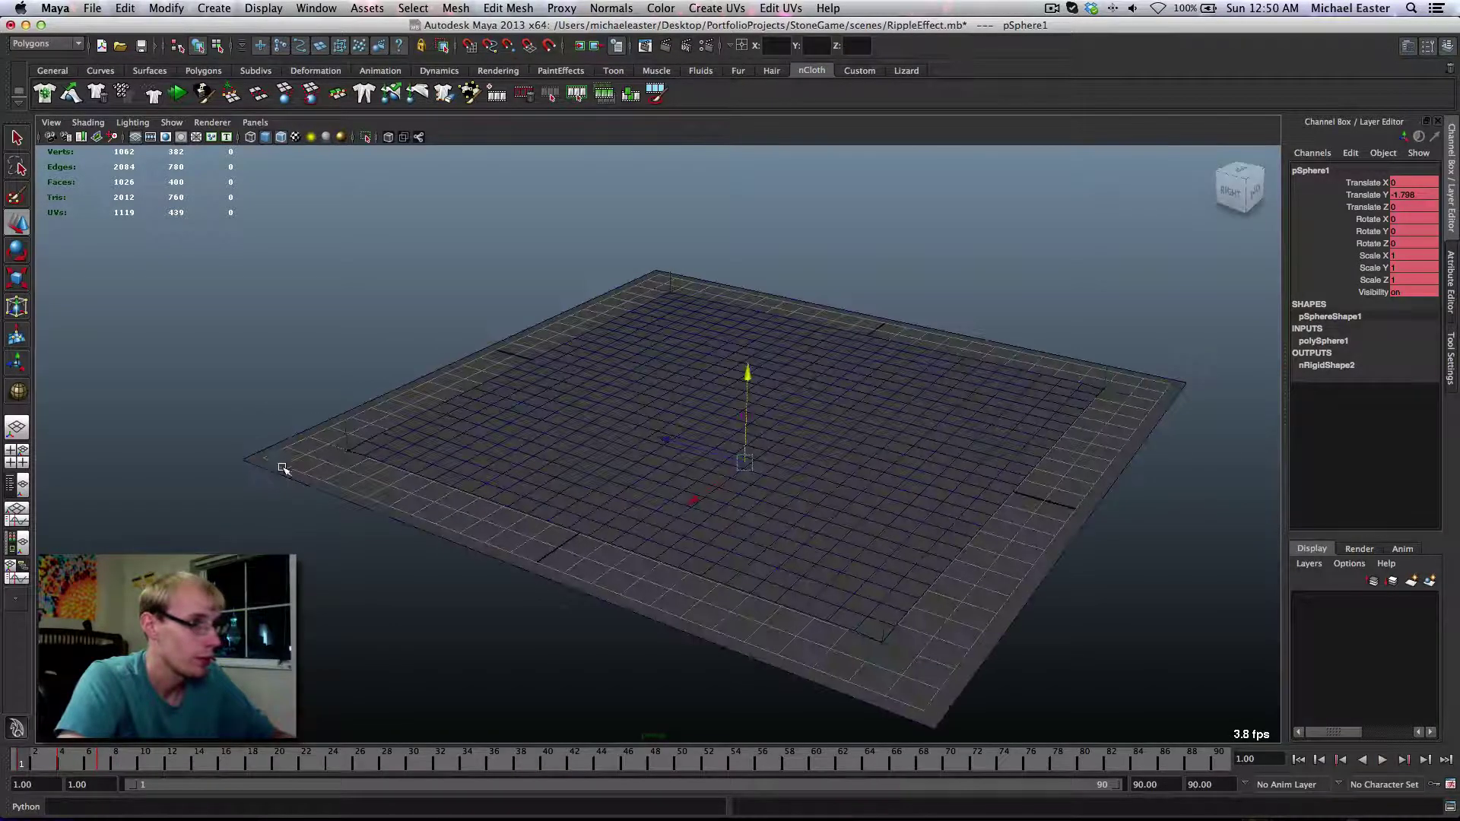
left_click(1385, 763)
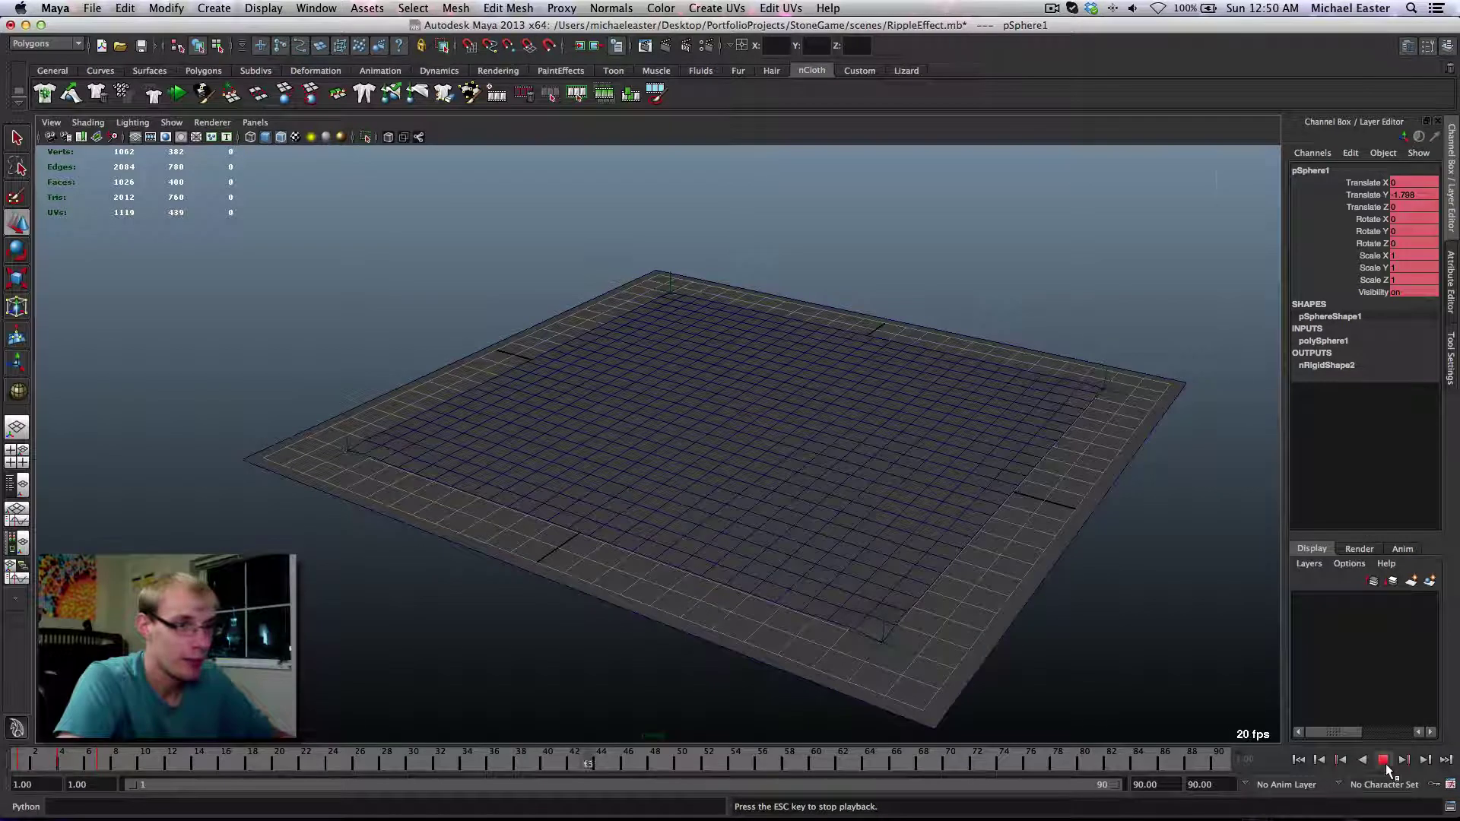
left_click(1383, 760)
left_click(1299, 759)
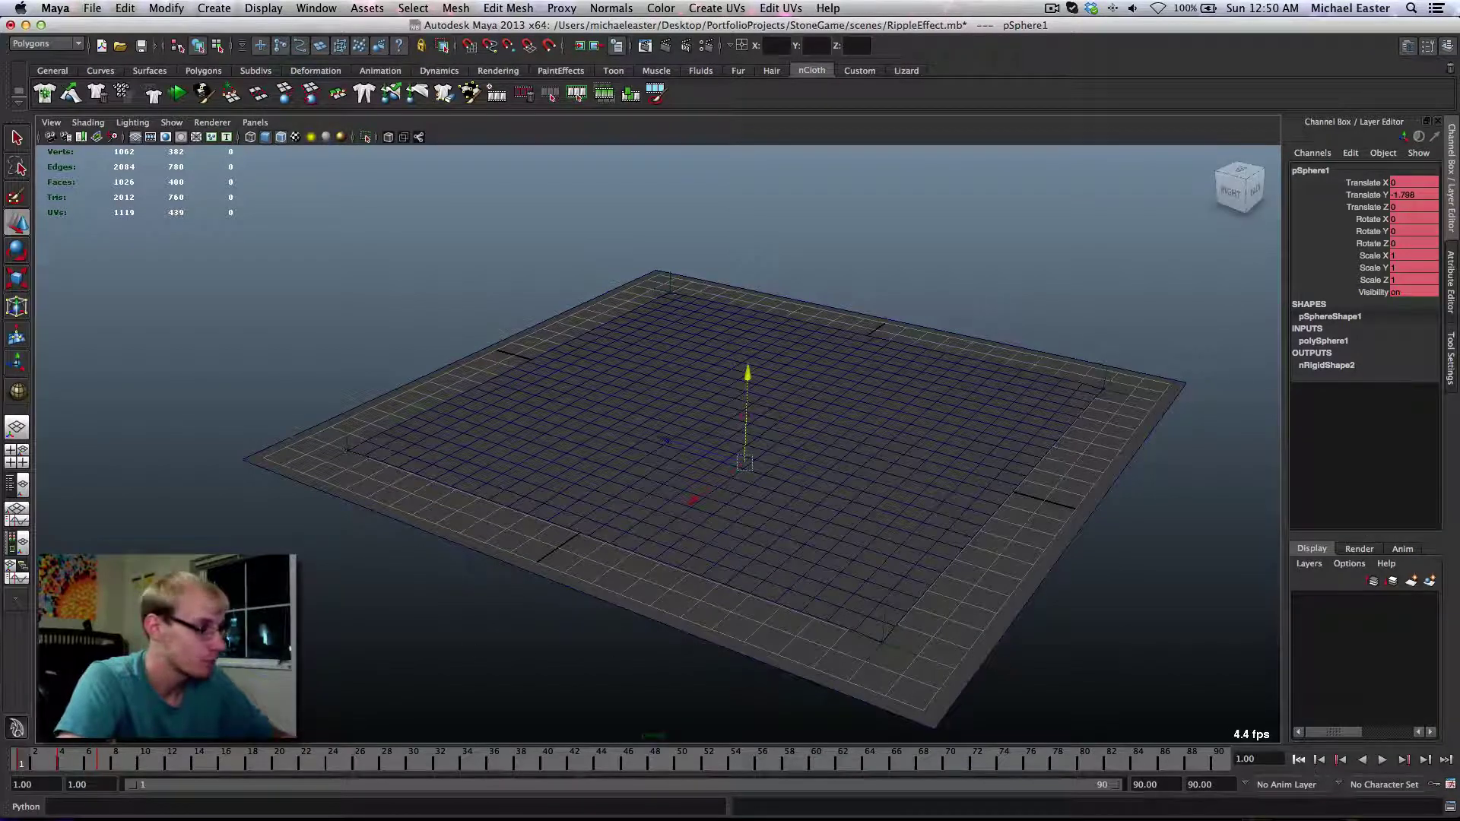
At frame 4, raise the sphere to Translate Y 0.068, key it, and replay from frame 1
left_click(65, 764)
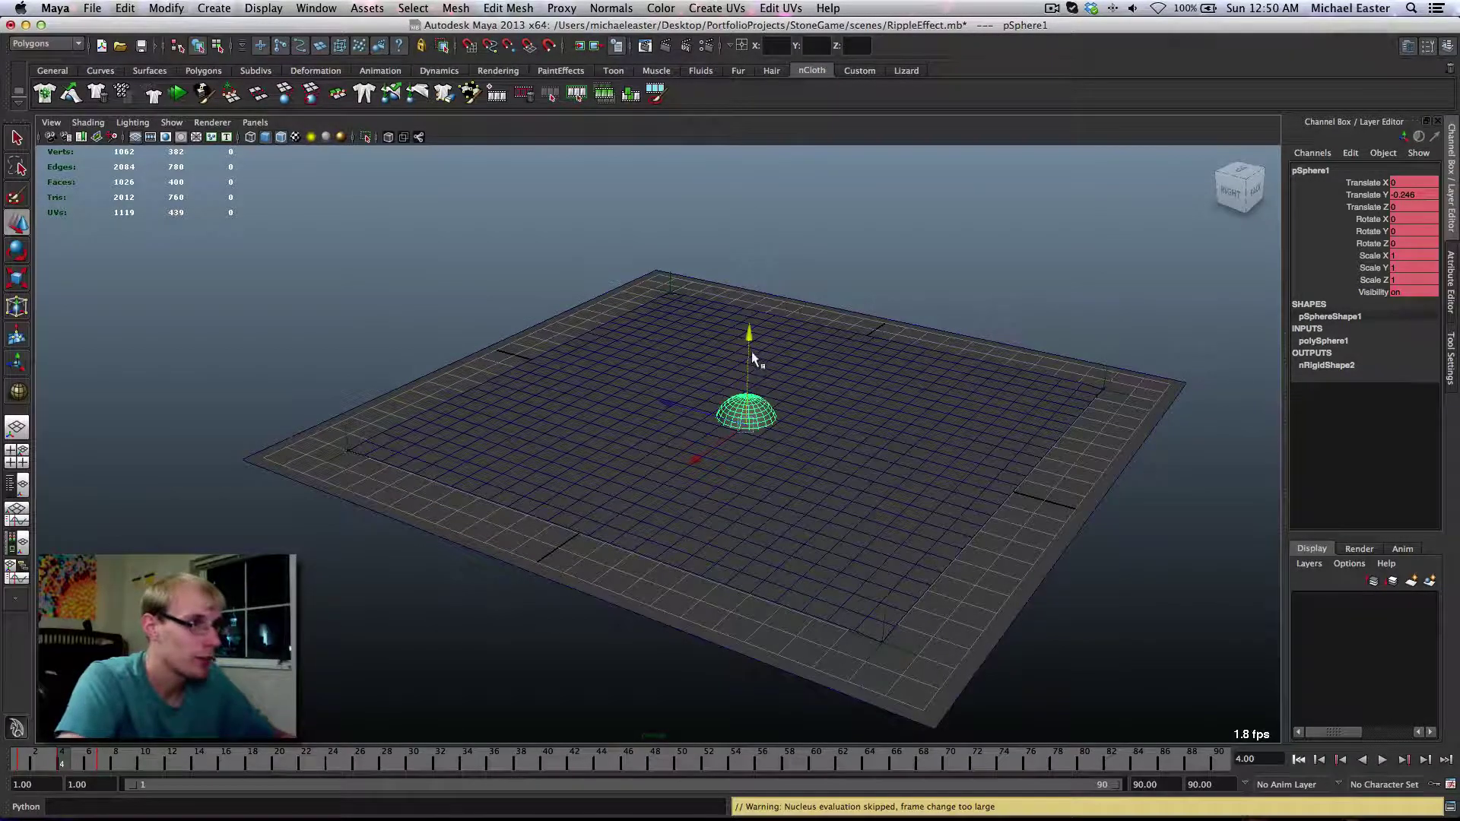
left_click_drag(749, 346, 749, 337)
key("s")
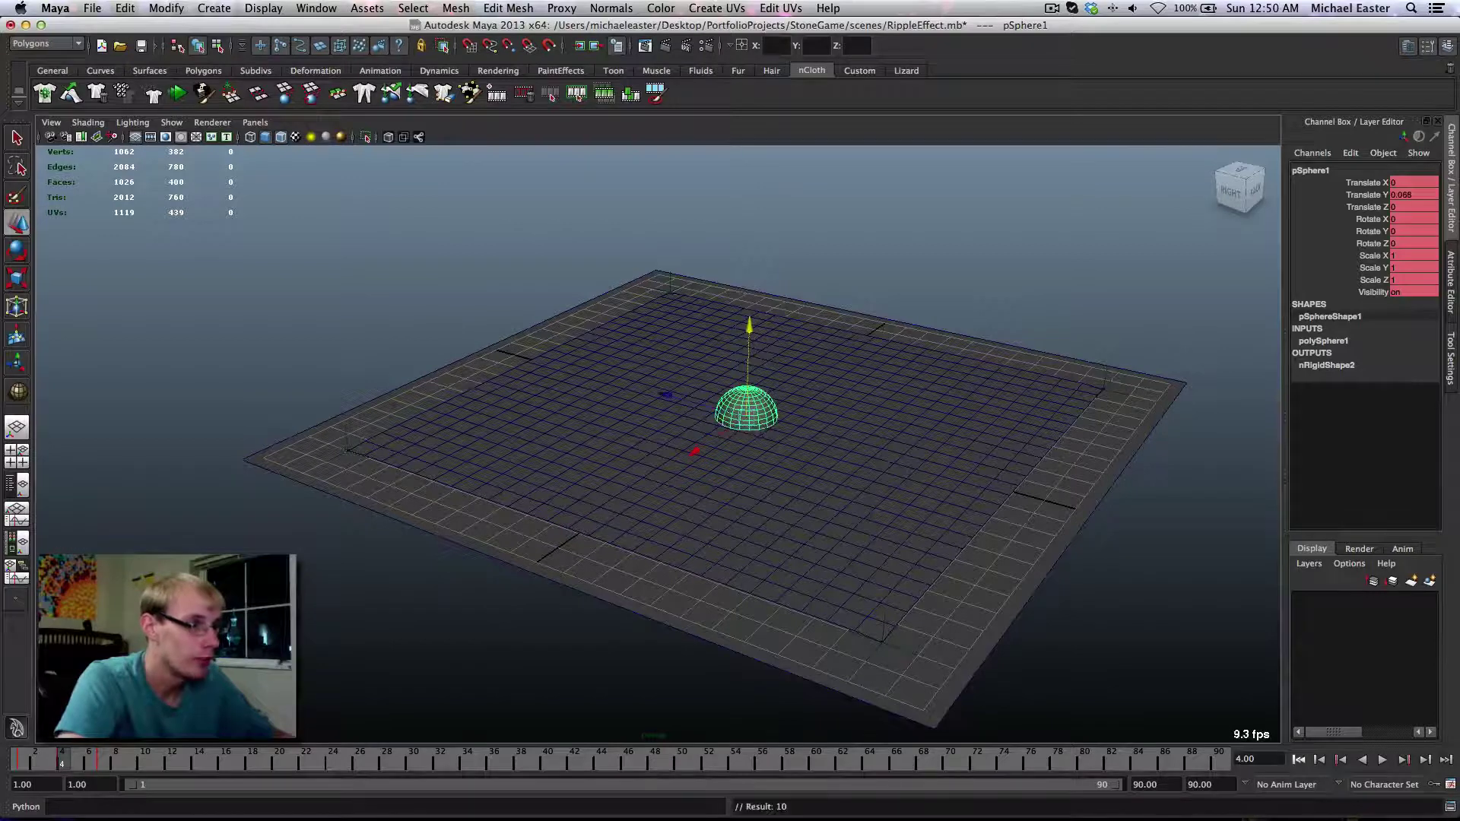
left_click_drag(50, 753, 23, 762)
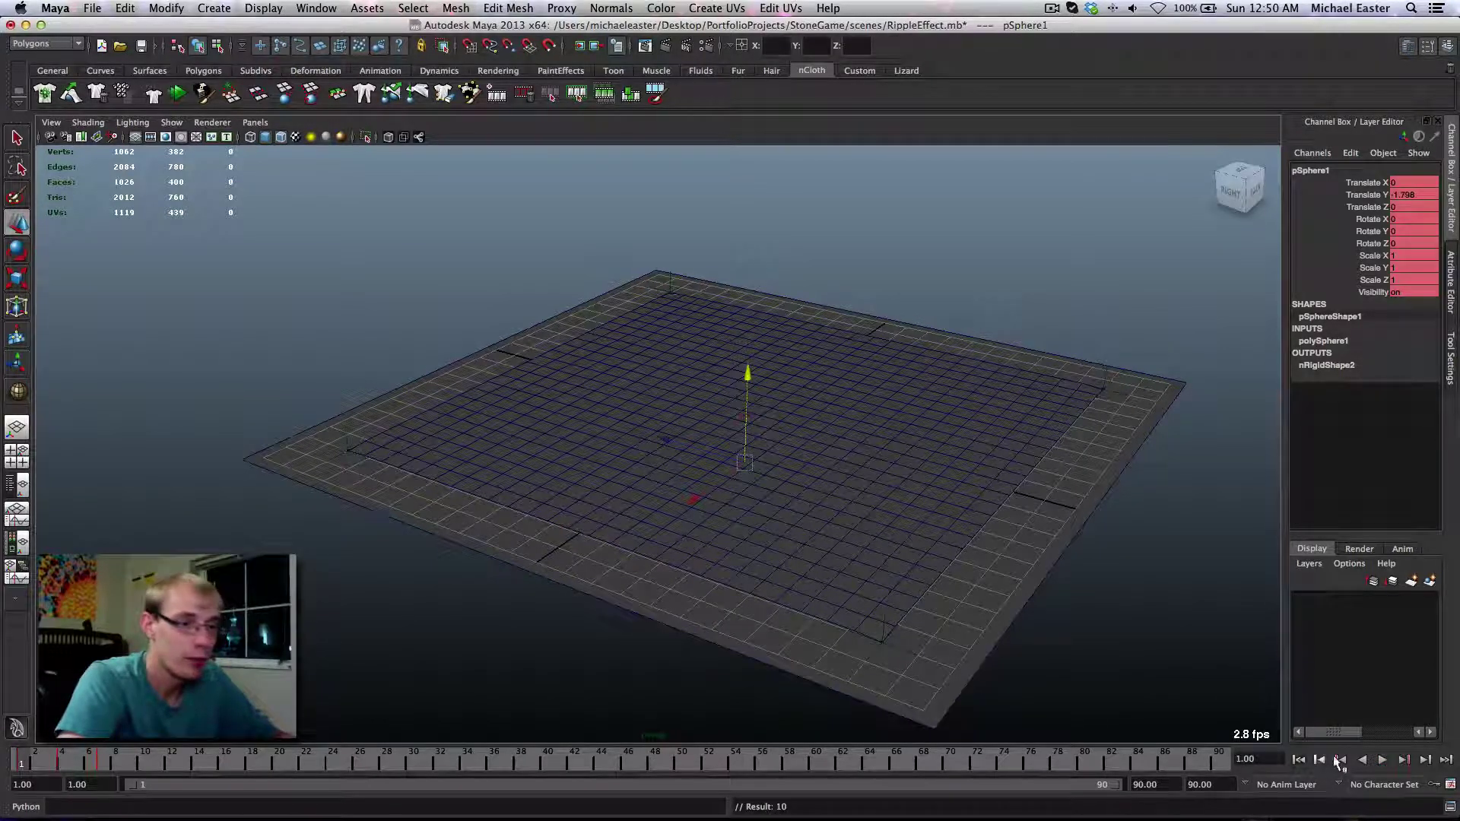
left_click(1389, 760)
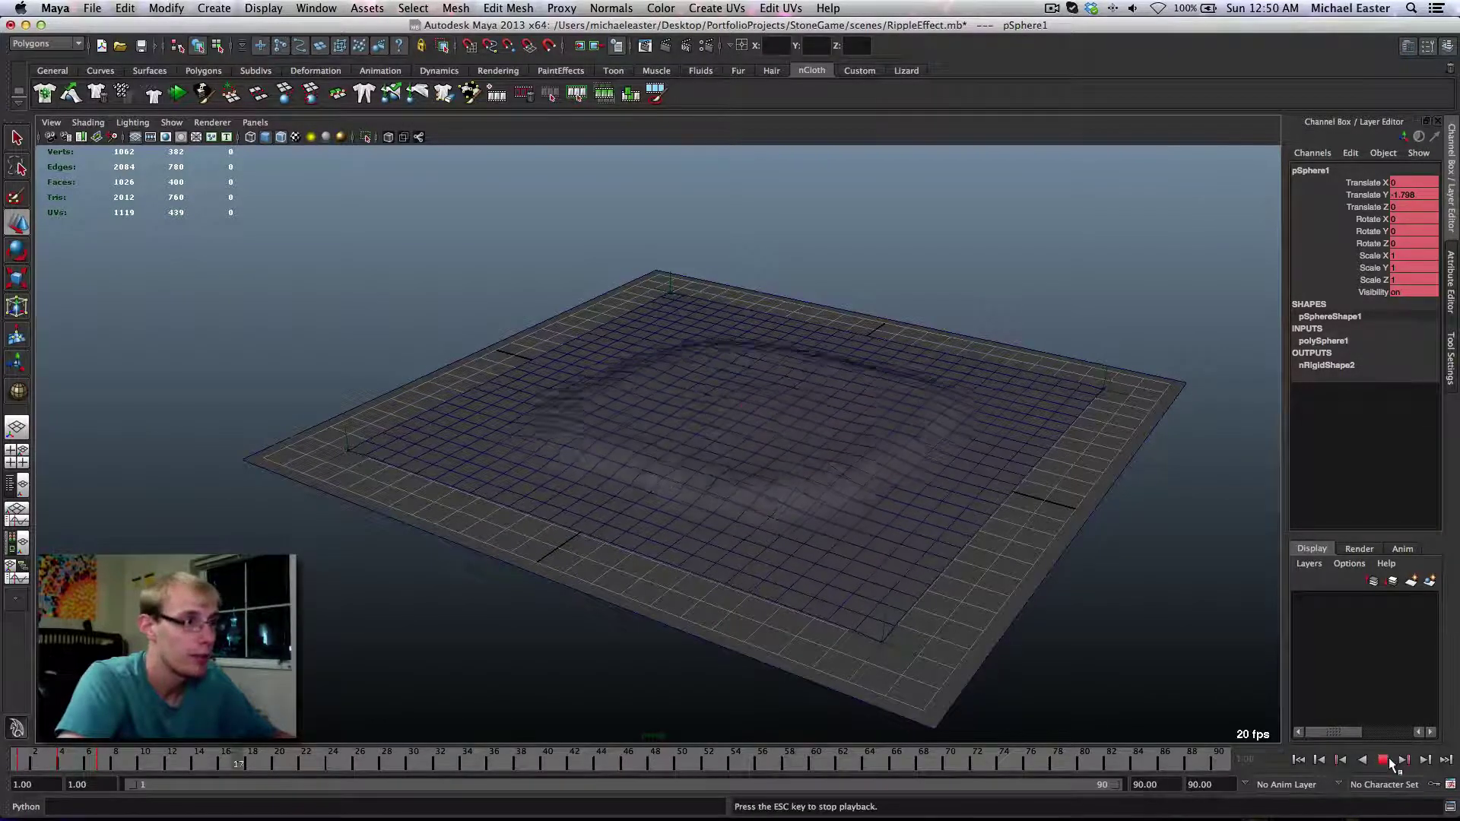
left_click(1388, 760)
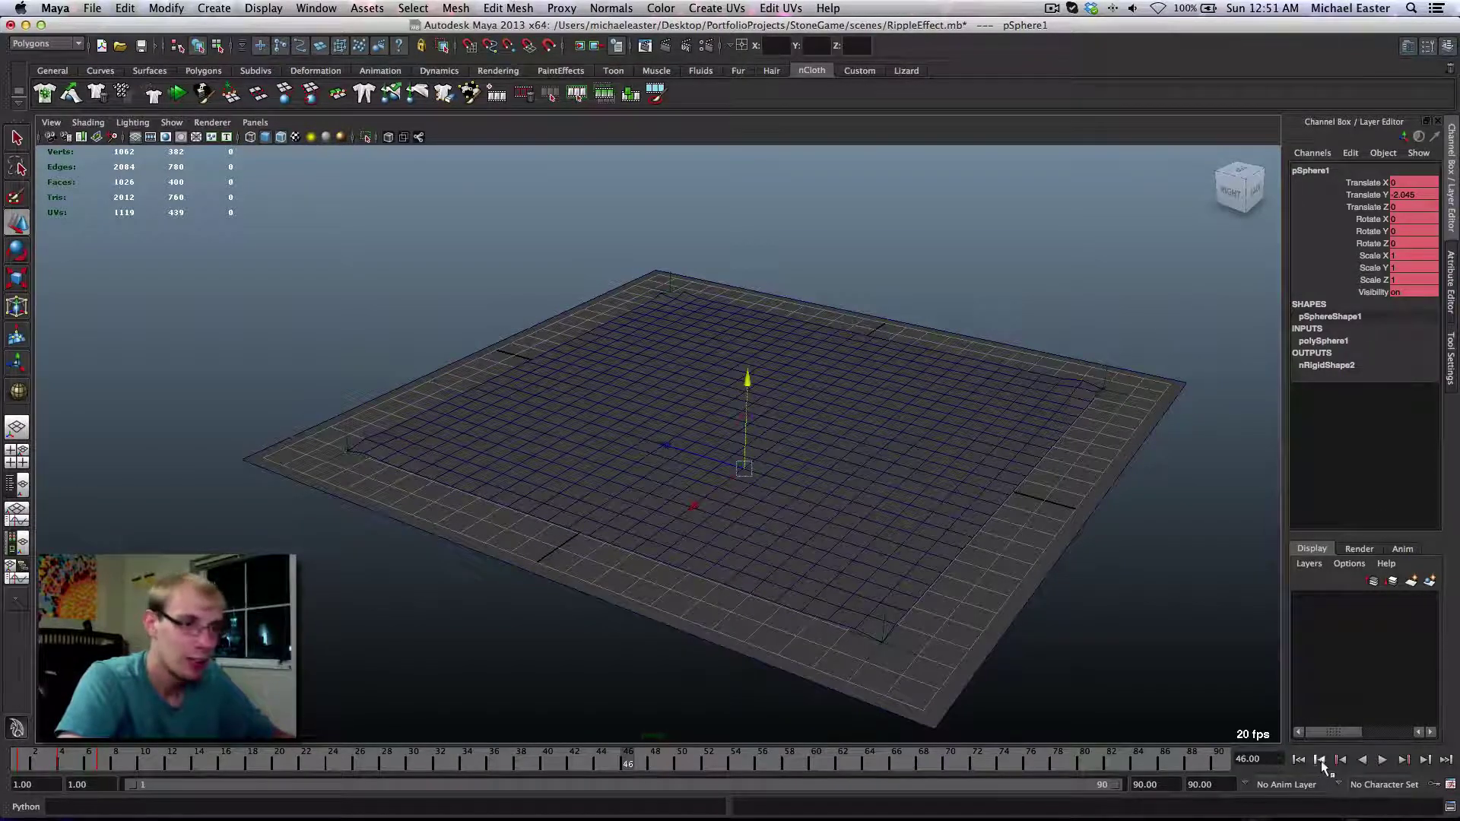
left_click(1300, 760)
left_click(1390, 761)
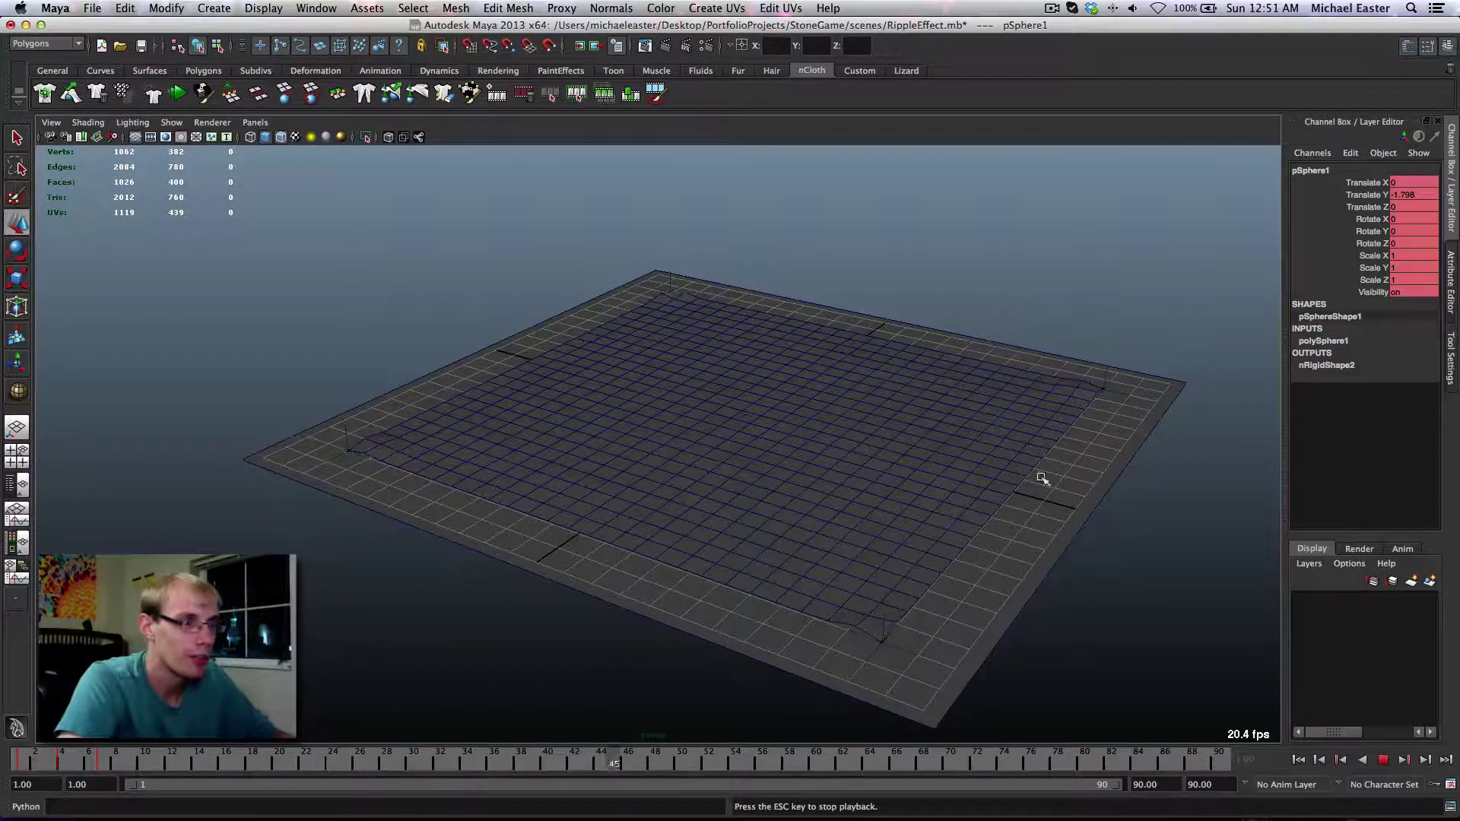
Stop playback, then at frame 4 lower the sphere's peak to Translate Y -0.418
left_click(1300, 760)
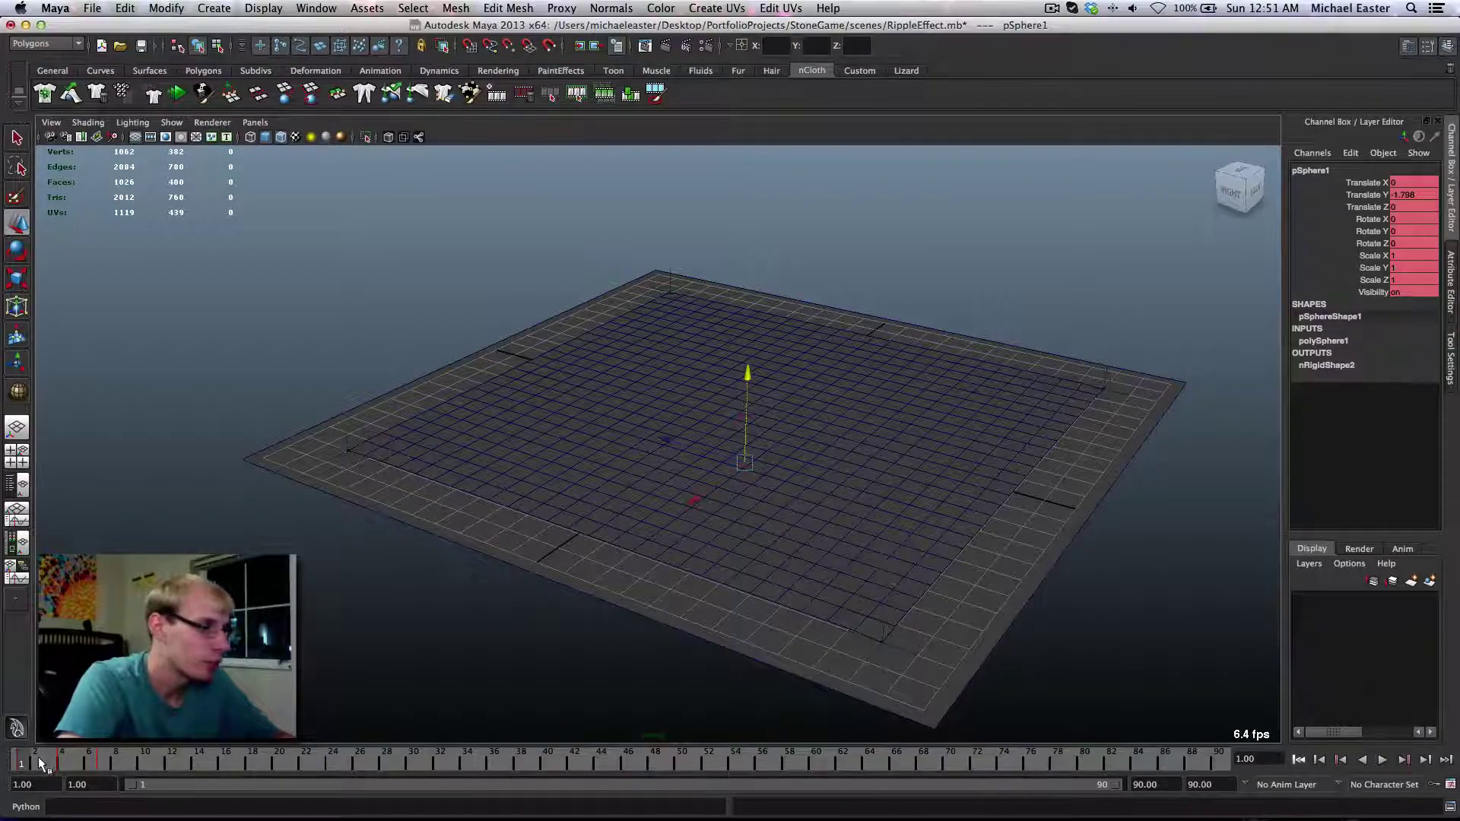
left_click_drag(611, 481, 523, 347, "alt")
mouse_move(725, 500)
left_mouse_down("alt")
mouse_move(711, 489)
mouse_move(828, 499)
mouse_move(733, 489)
left_mouse_up("alt")
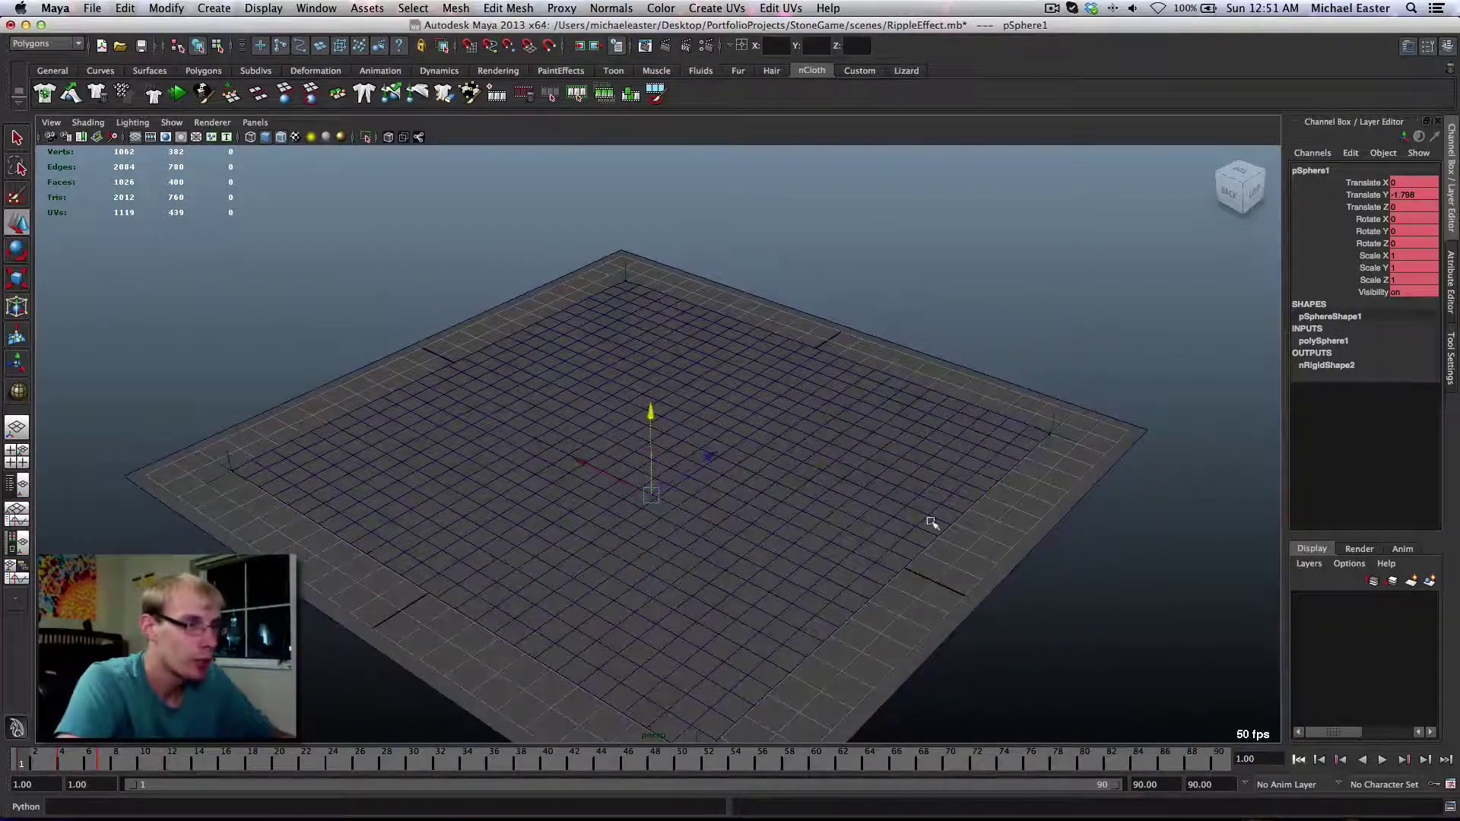
left_click_drag(928, 522, 939, 498, "alt")
left_click_drag(691, 466, 812, 453, "alt")
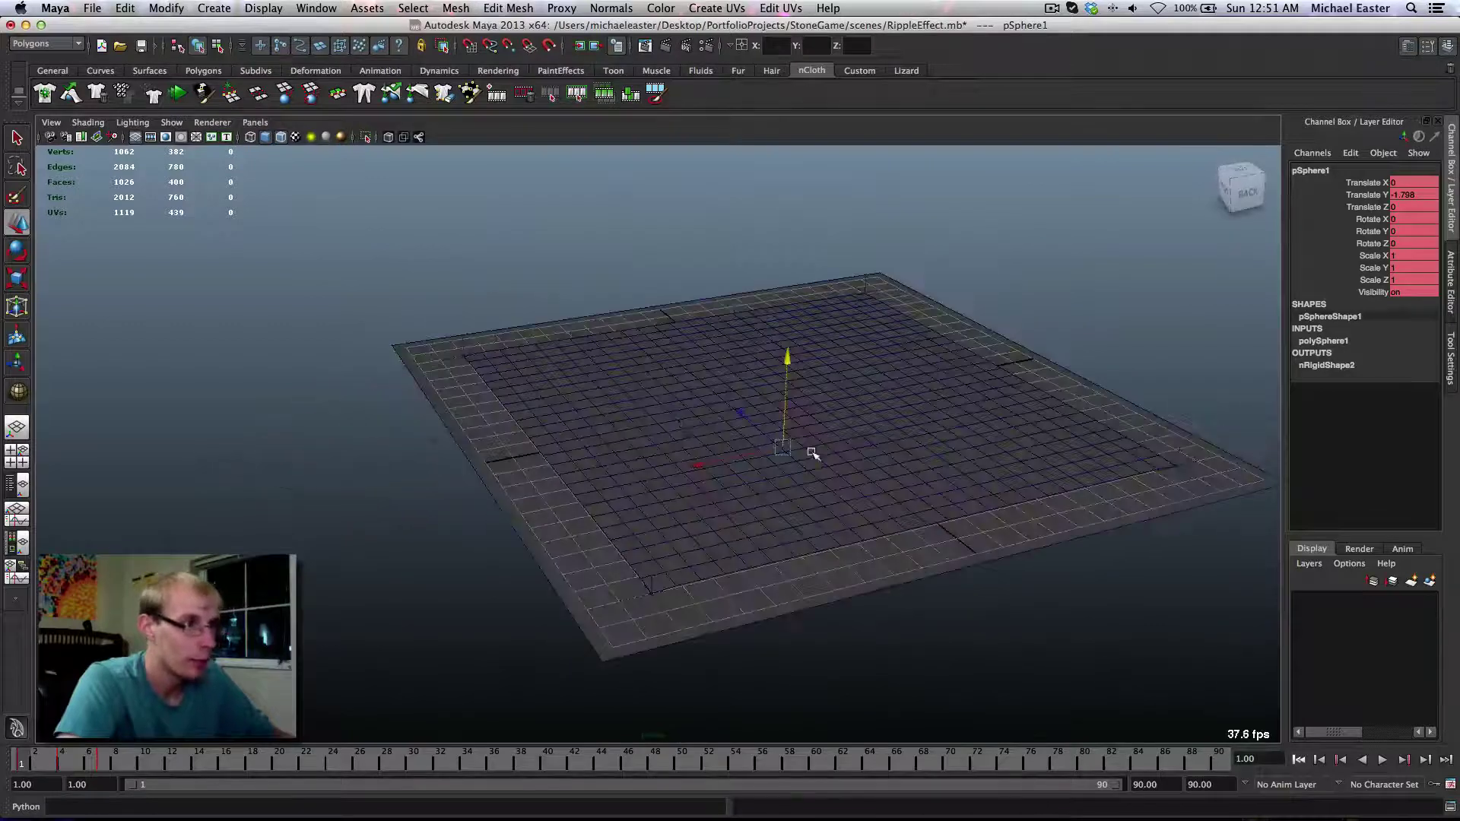
left_click(61, 760)
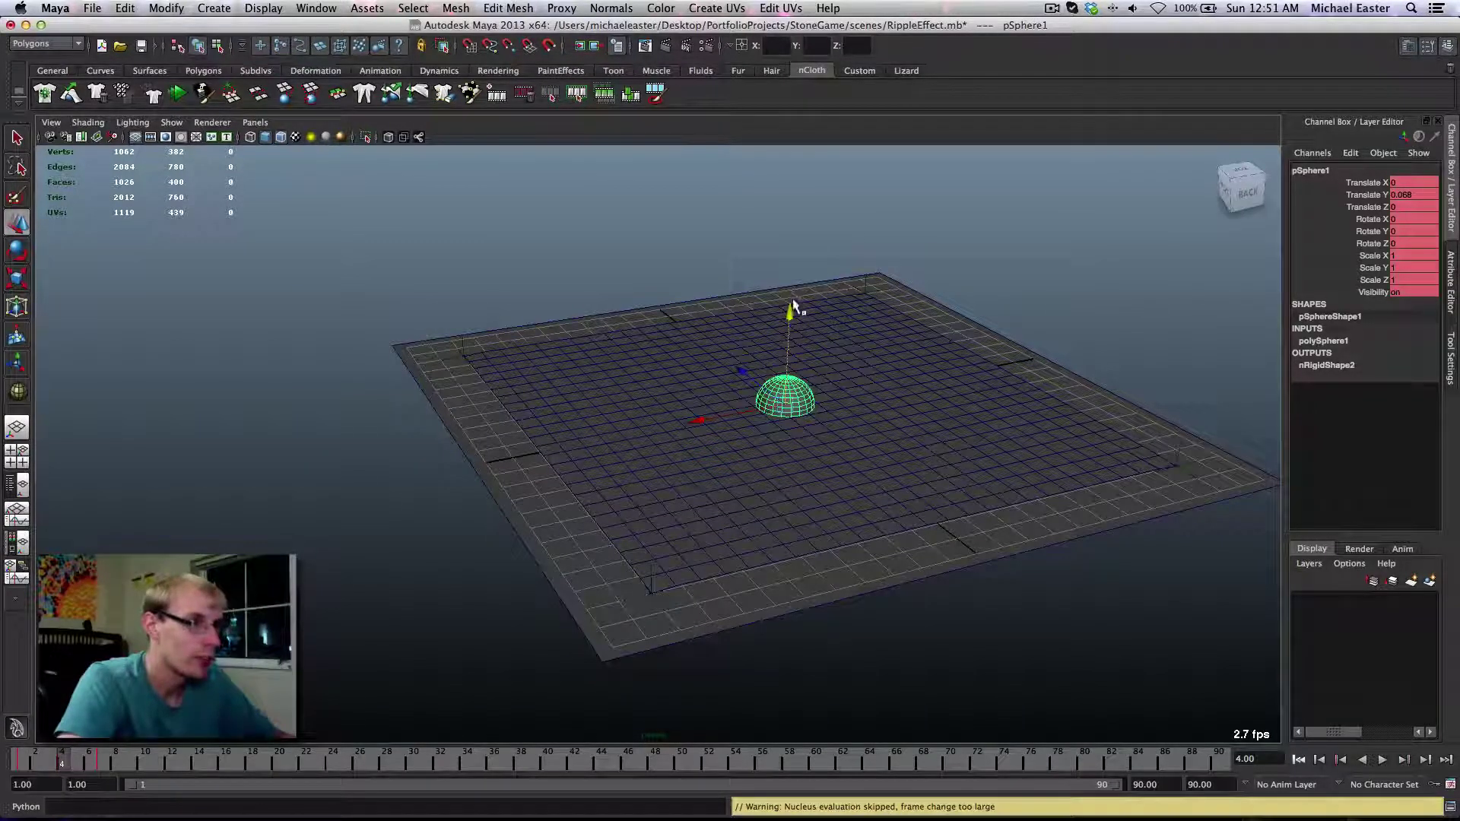
left_click_drag(792, 309, 787, 322)
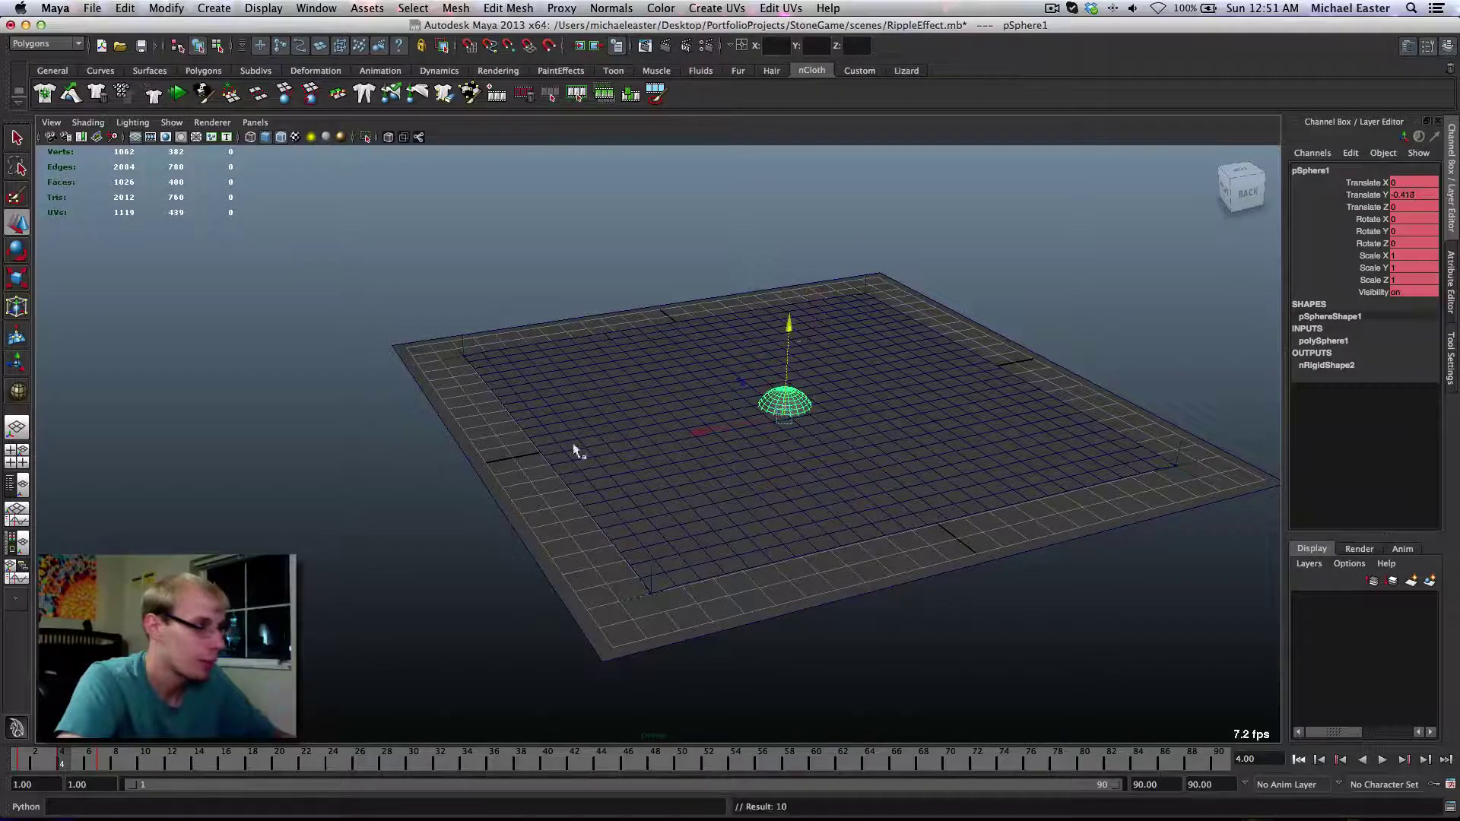
left_click(27, 763)
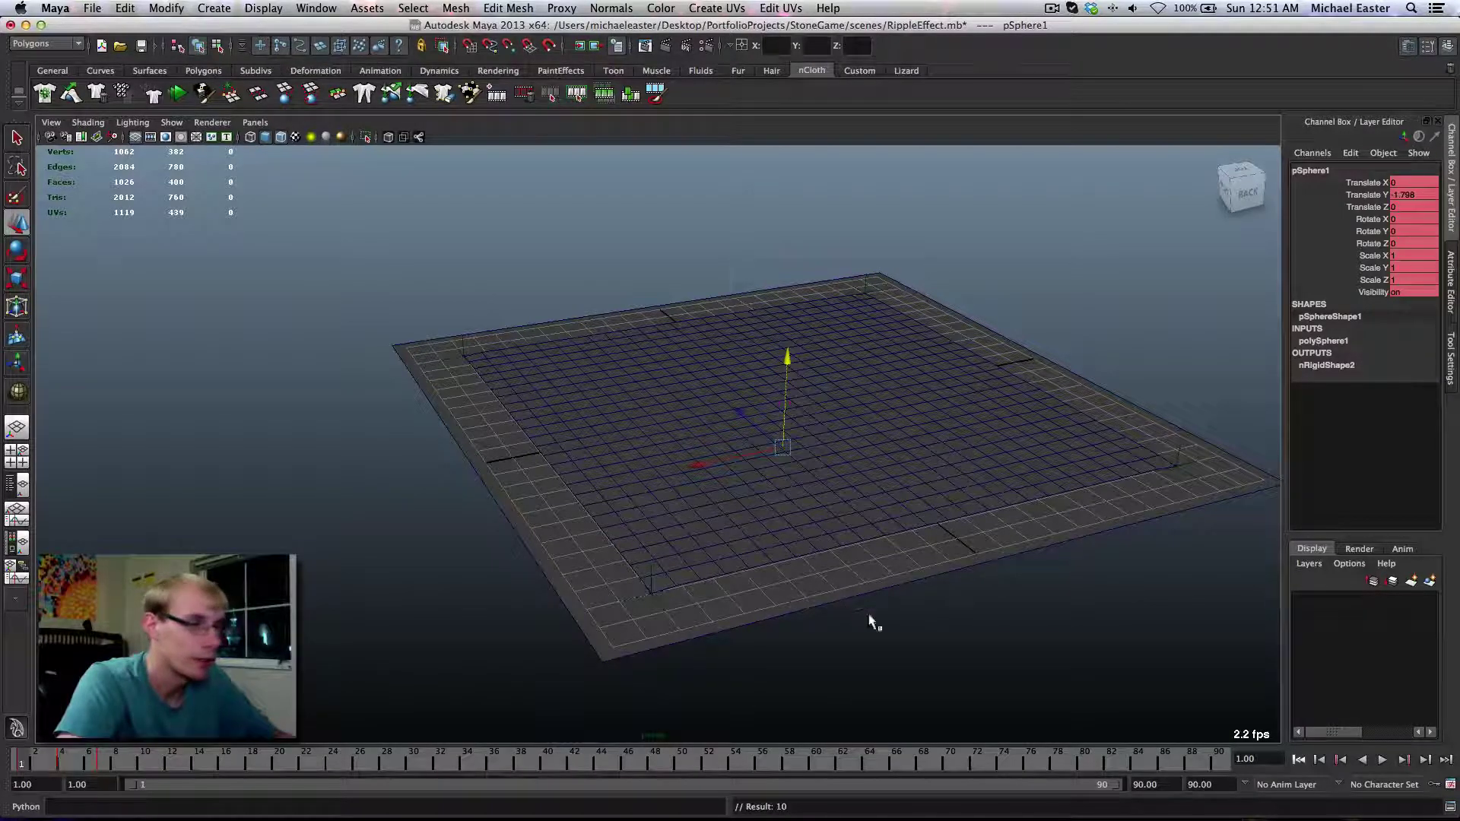
Replay the subtler ripple several times from the start, then stop and rewind to frame 1
left_click(1386, 760)
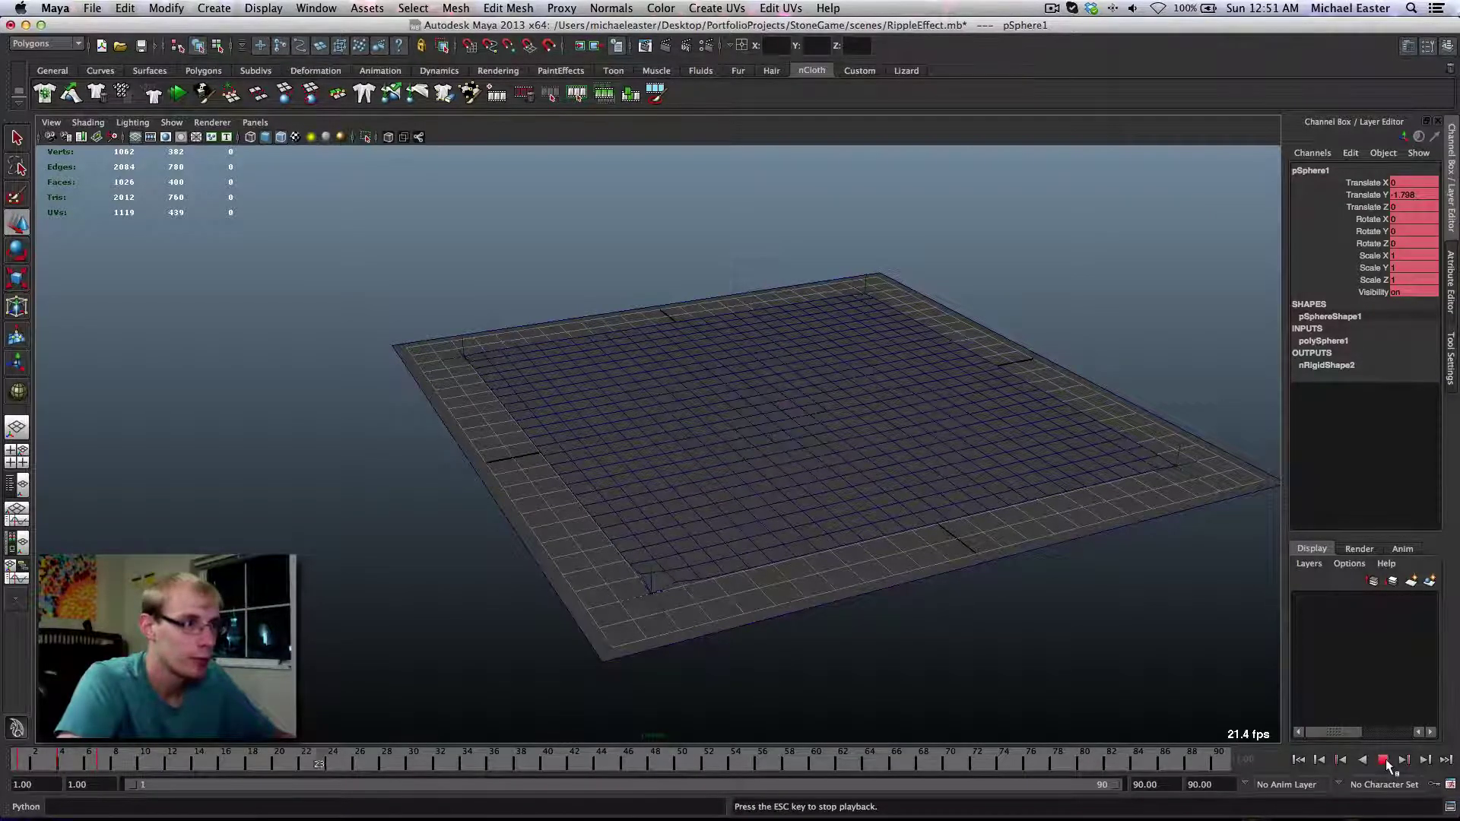
left_click(1298, 759)
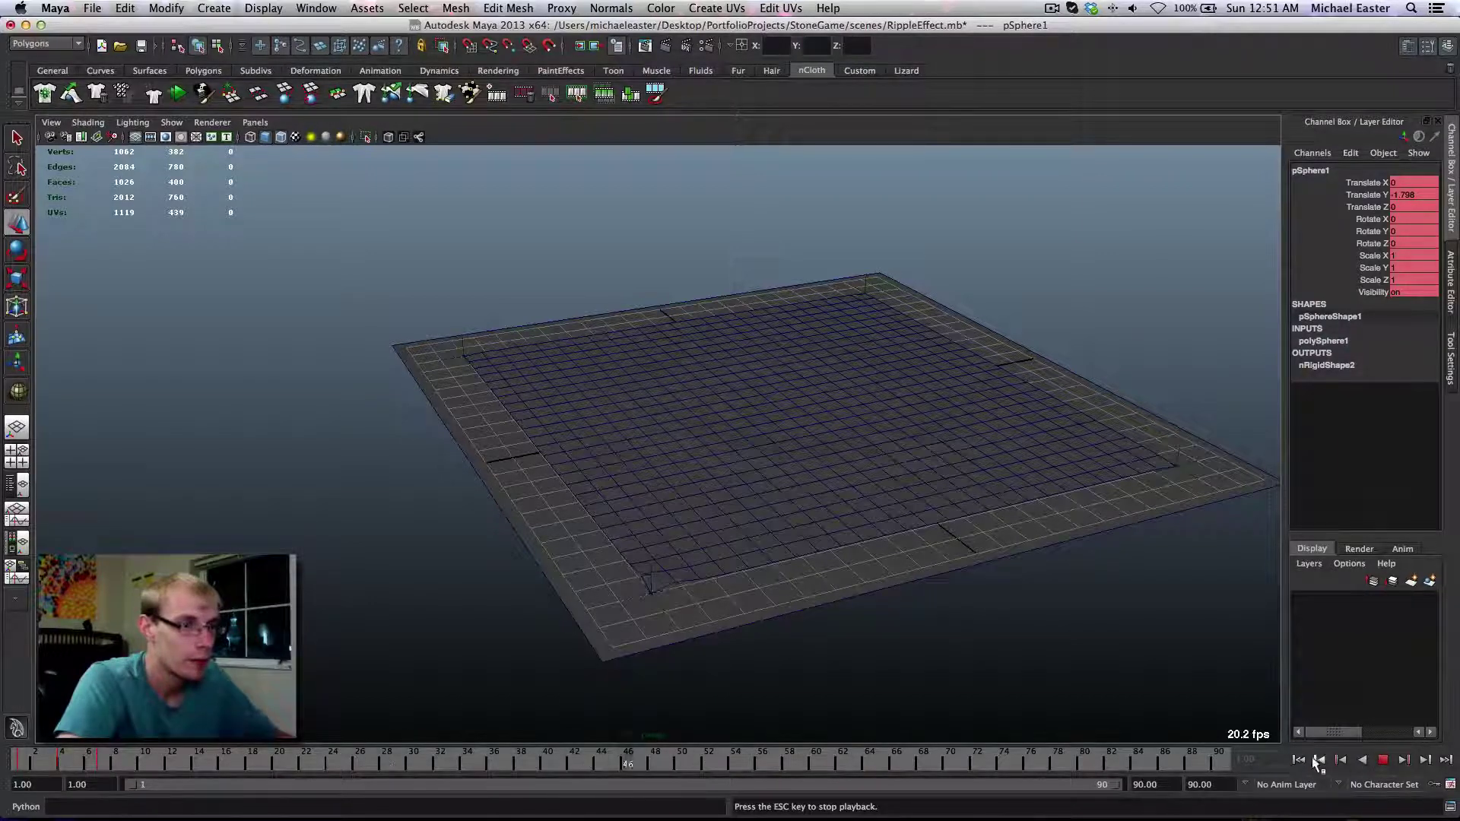
left_click(1299, 759)
left_click(1308, 760)
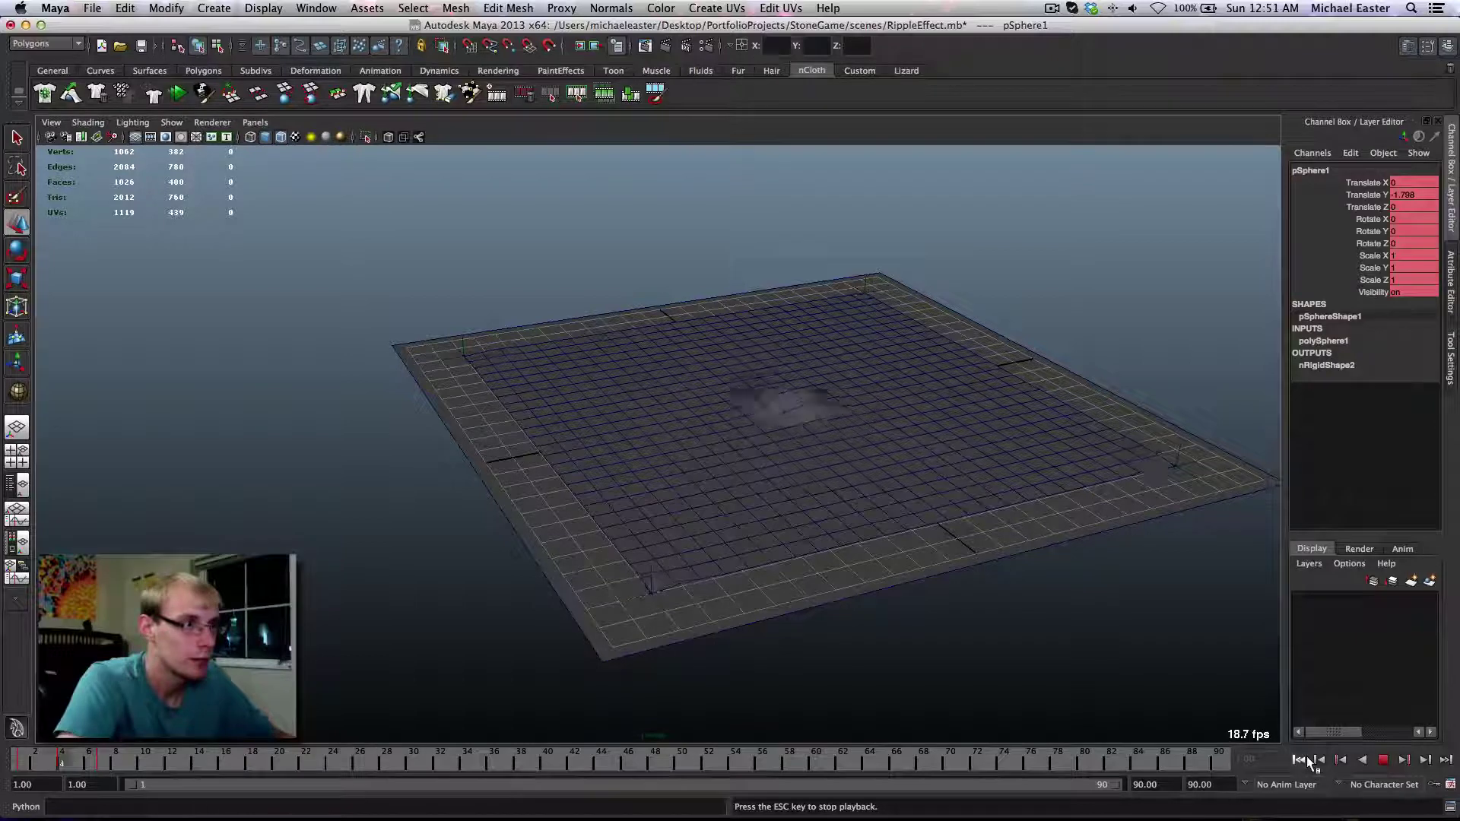
left_click(1308, 760)
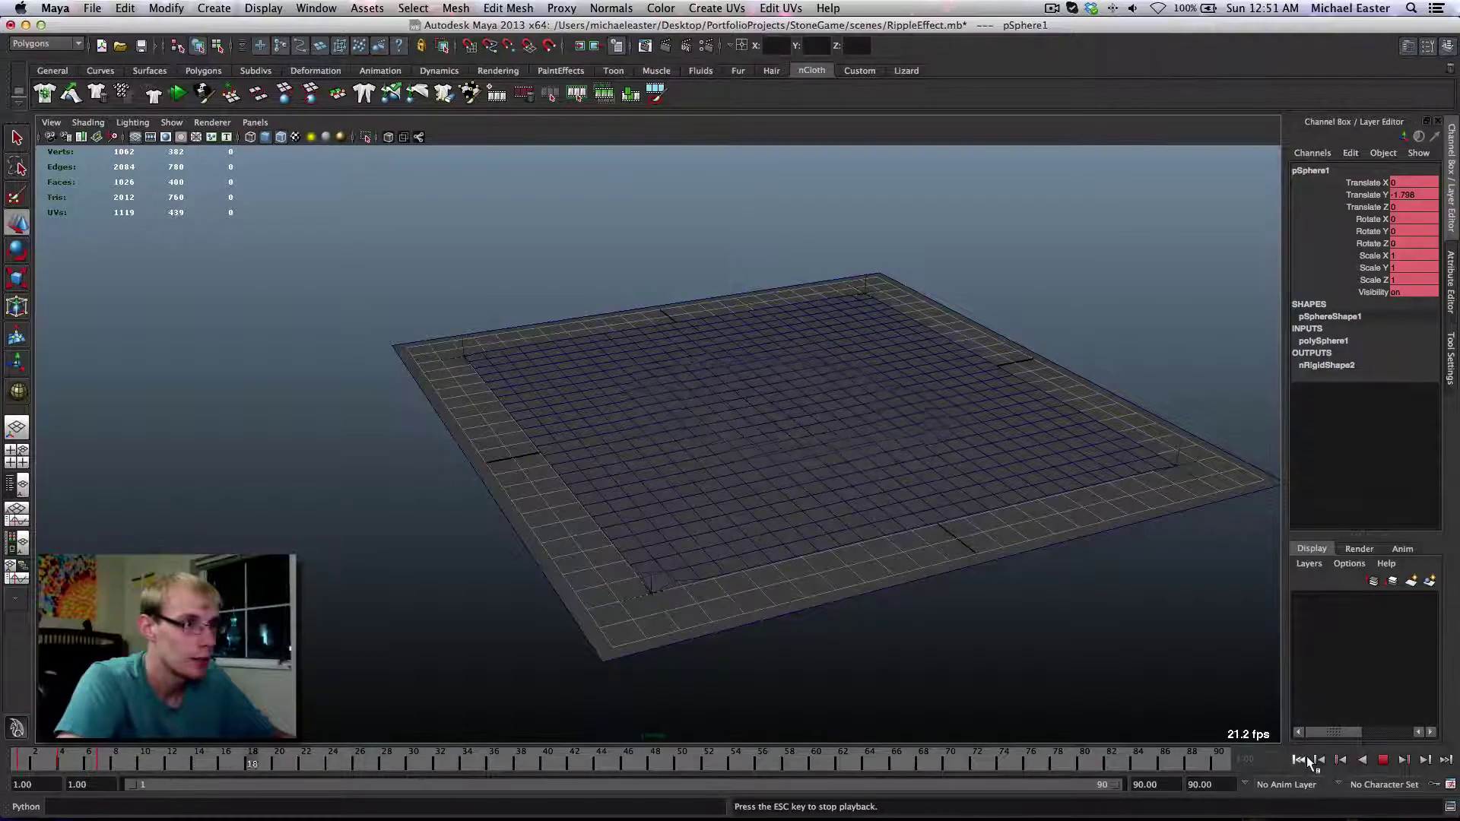
left_click(1308, 760)
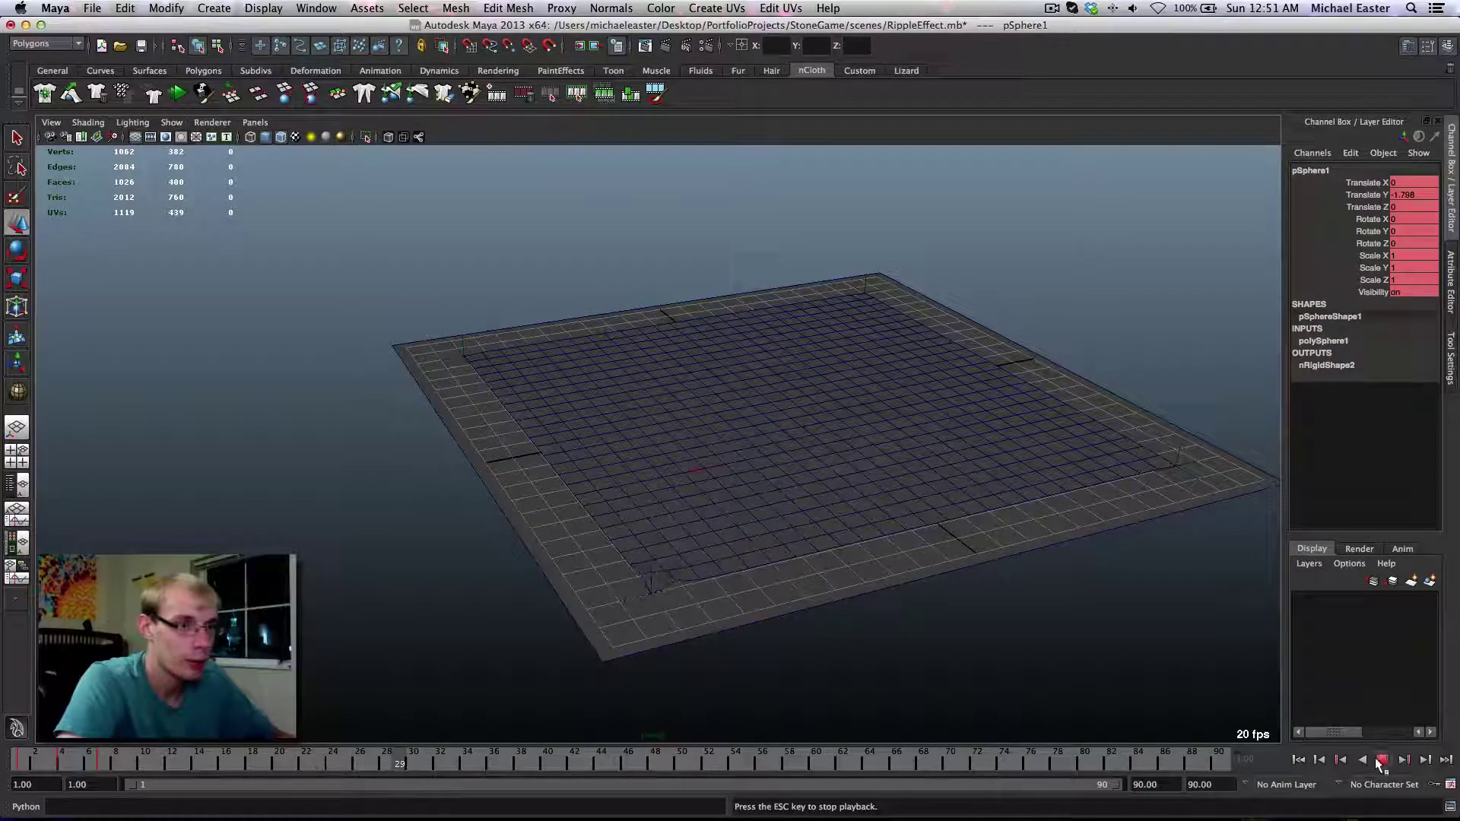
left_click(1383, 759)
left_click(1299, 760)
left_click_drag(772, 576, 778, 476, "alt")
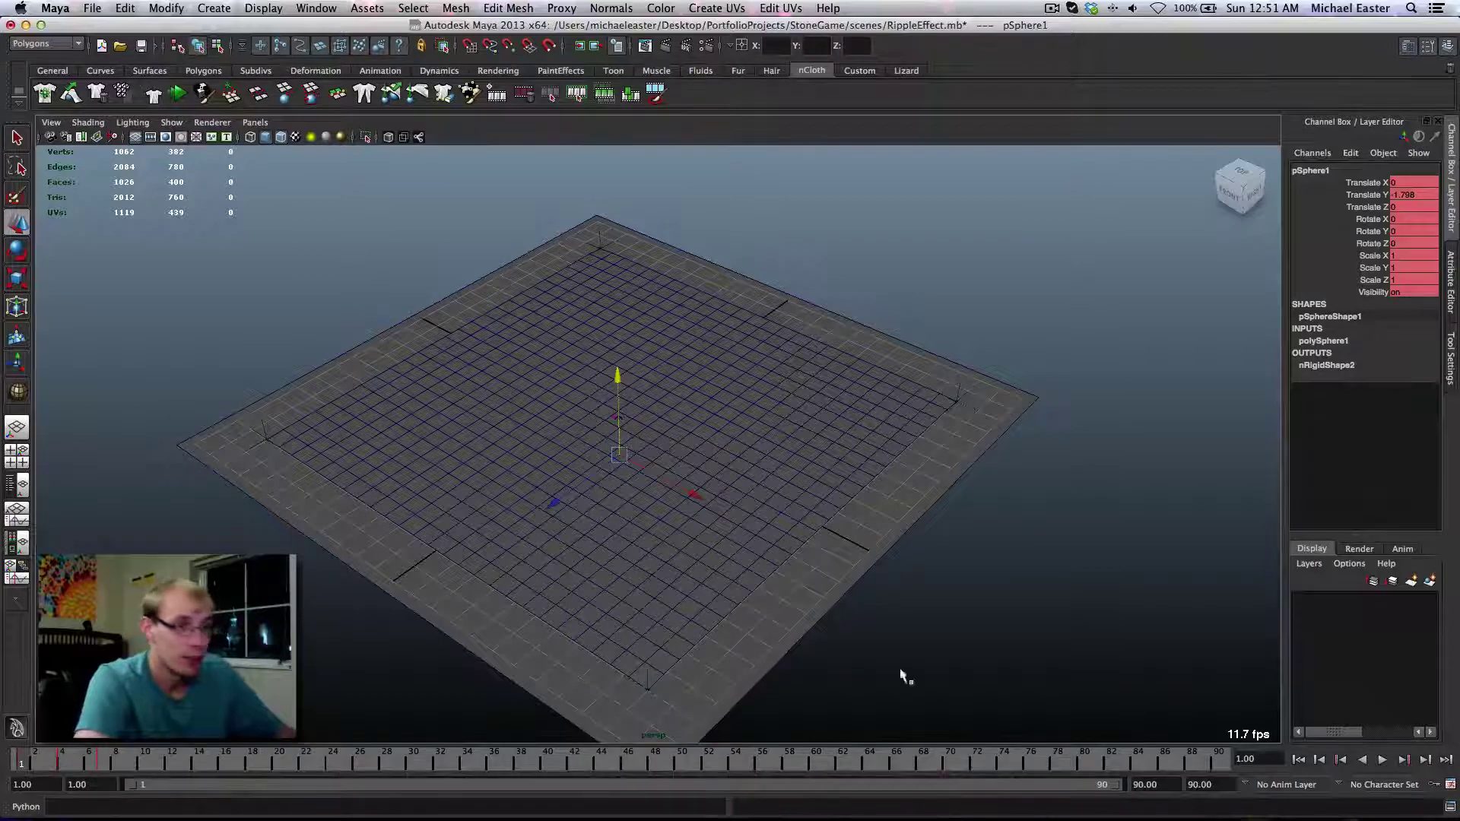
left_click(1385, 762)
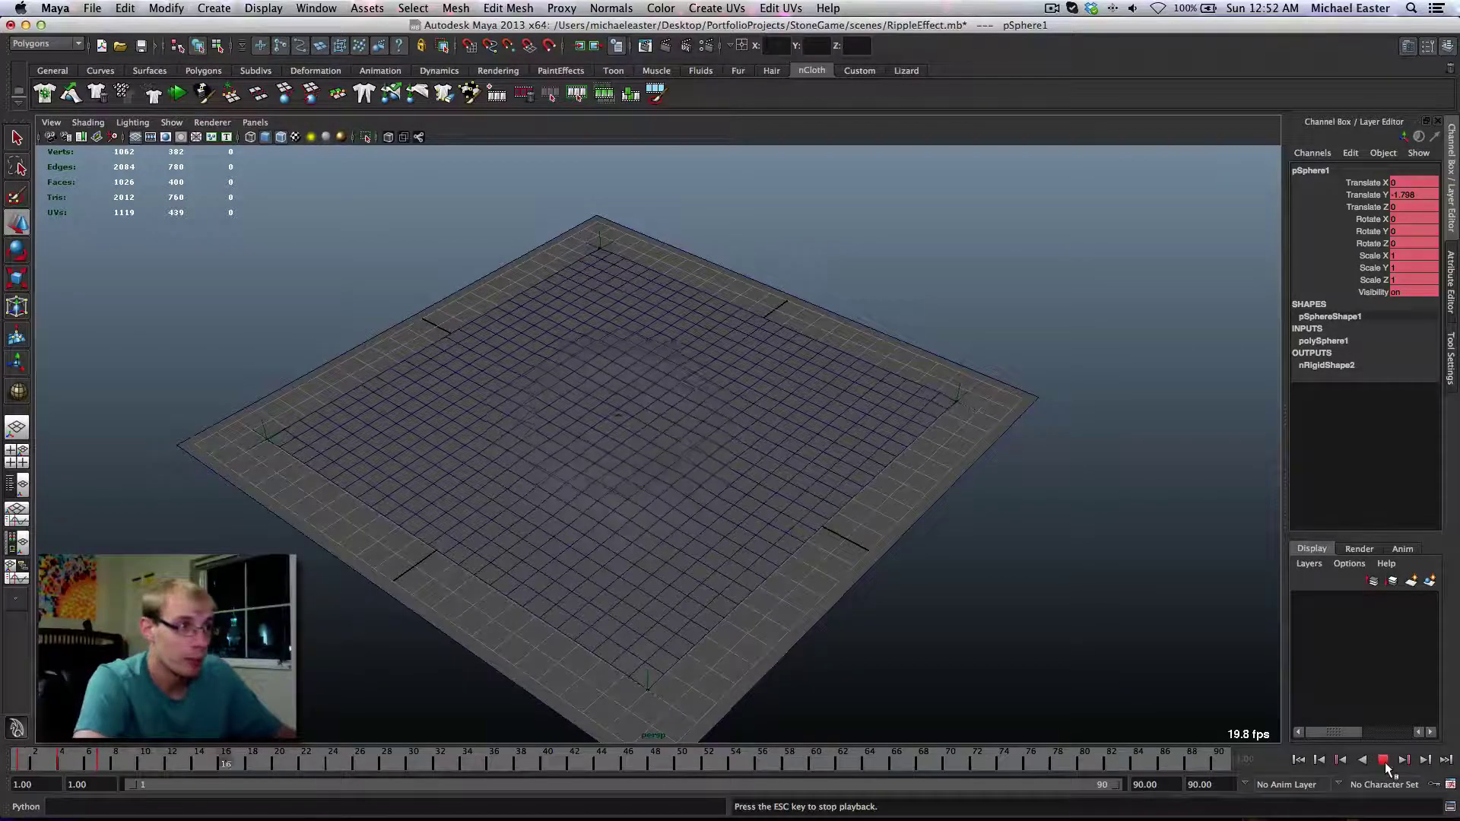
left_click(1384, 761)
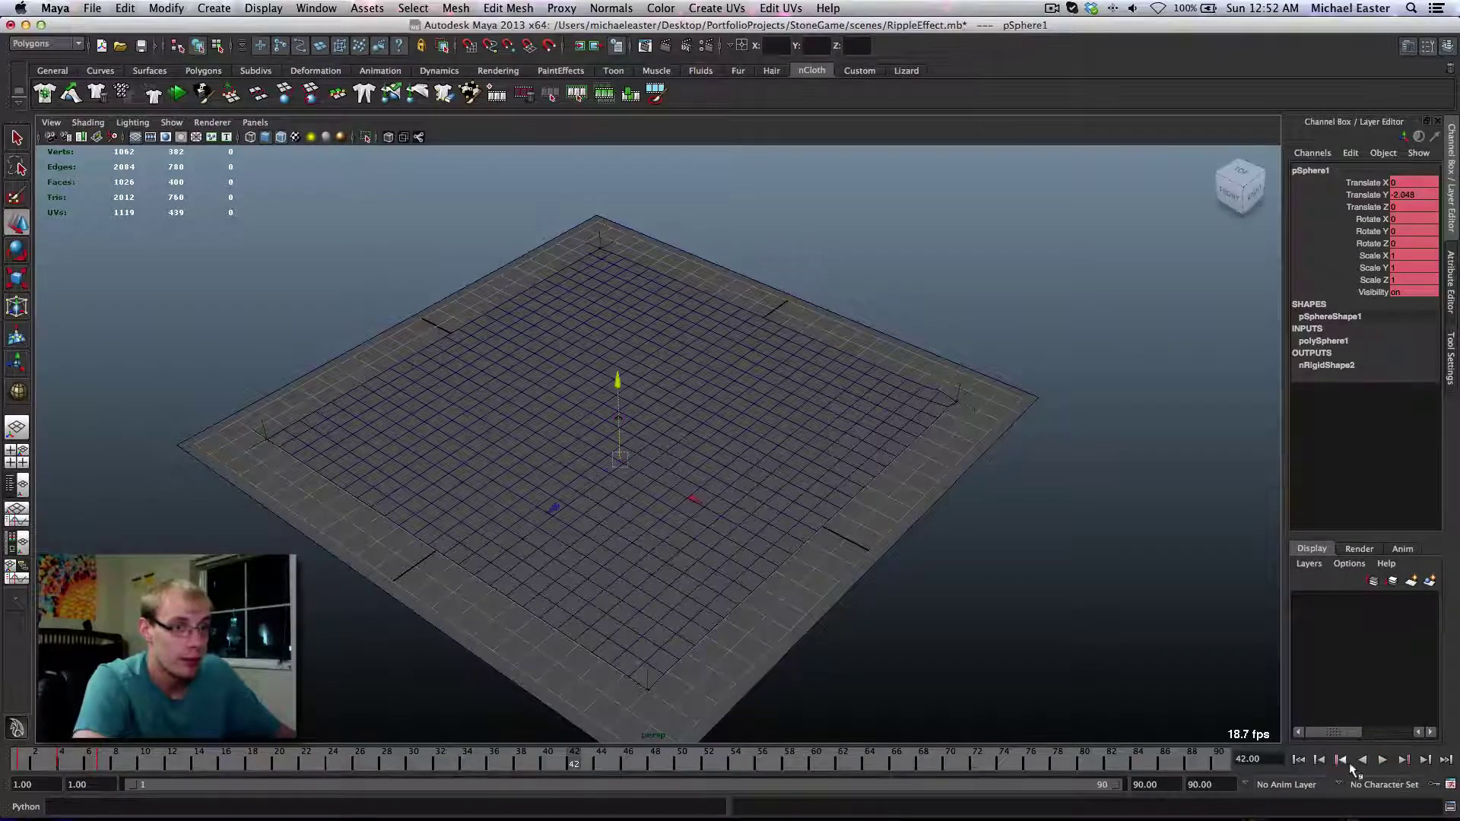
left_click(1298, 760)
left_click(1383, 761)
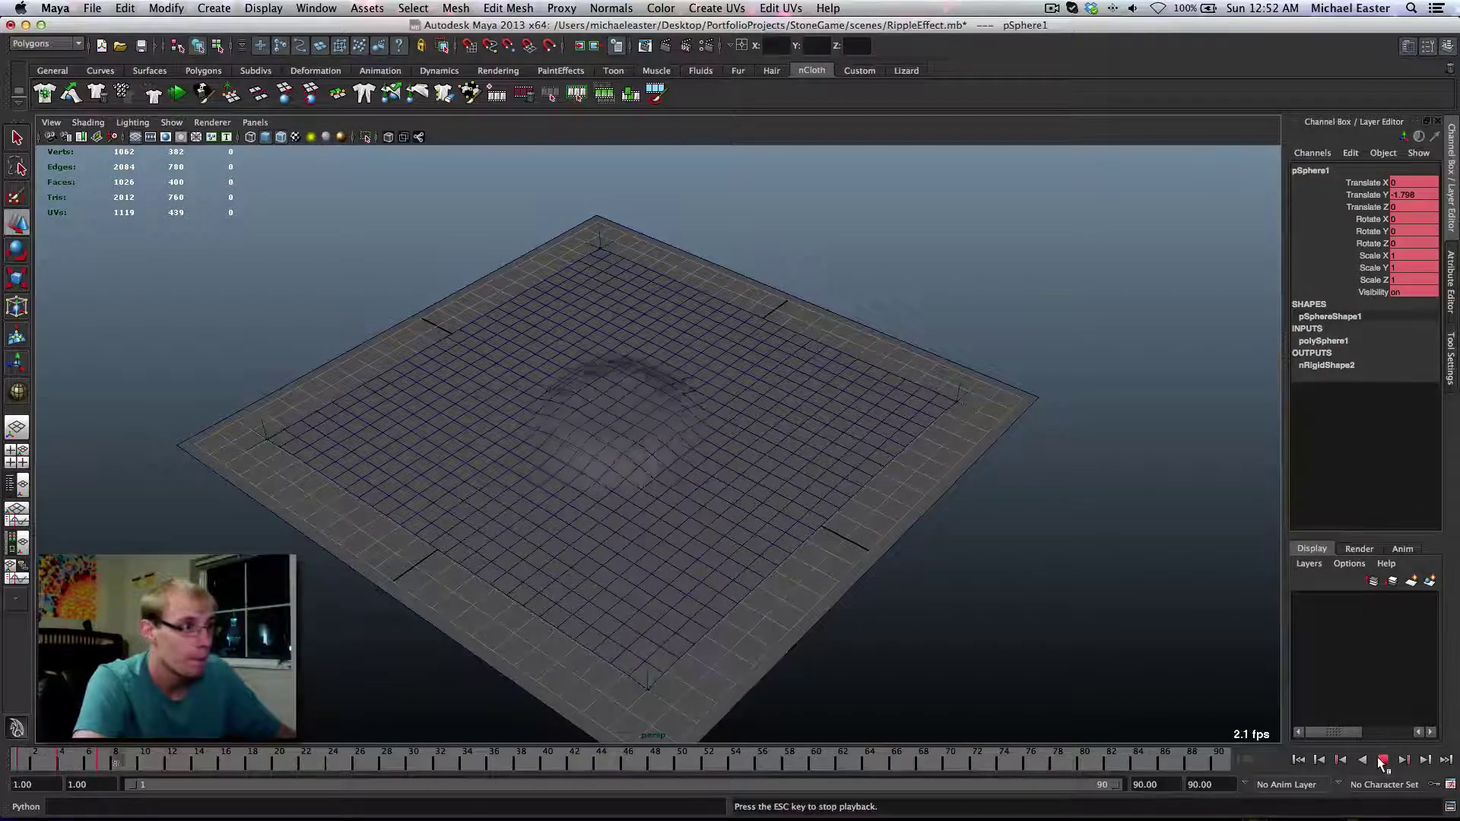
left_click_drag(791, 511, 1067, 588, "alt")
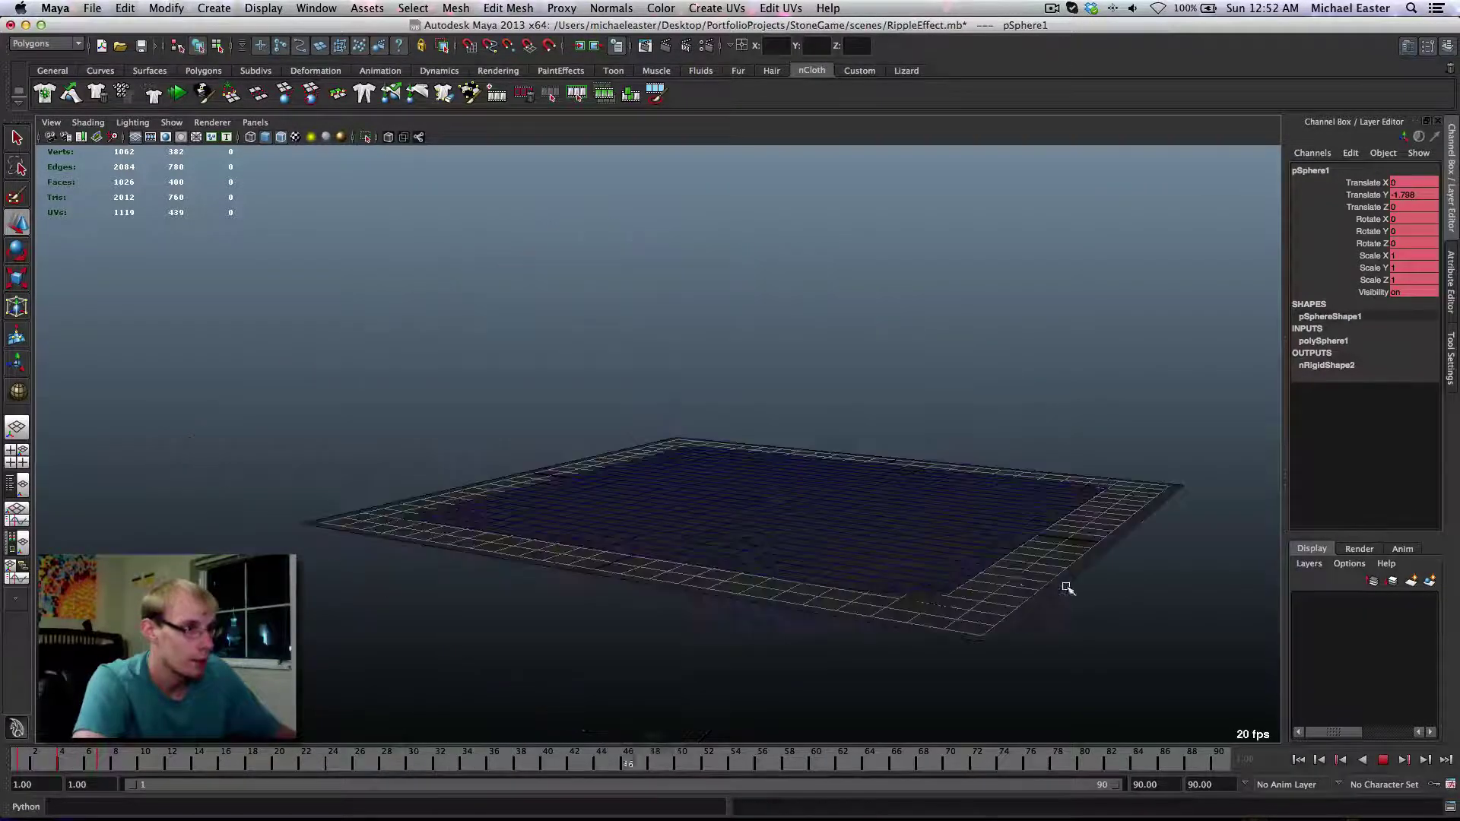
mouse_move(867, 544)
left_mouse_down("alt")
mouse_move(821, 530)
mouse_move(841, 548)
left_mouse_up("alt")
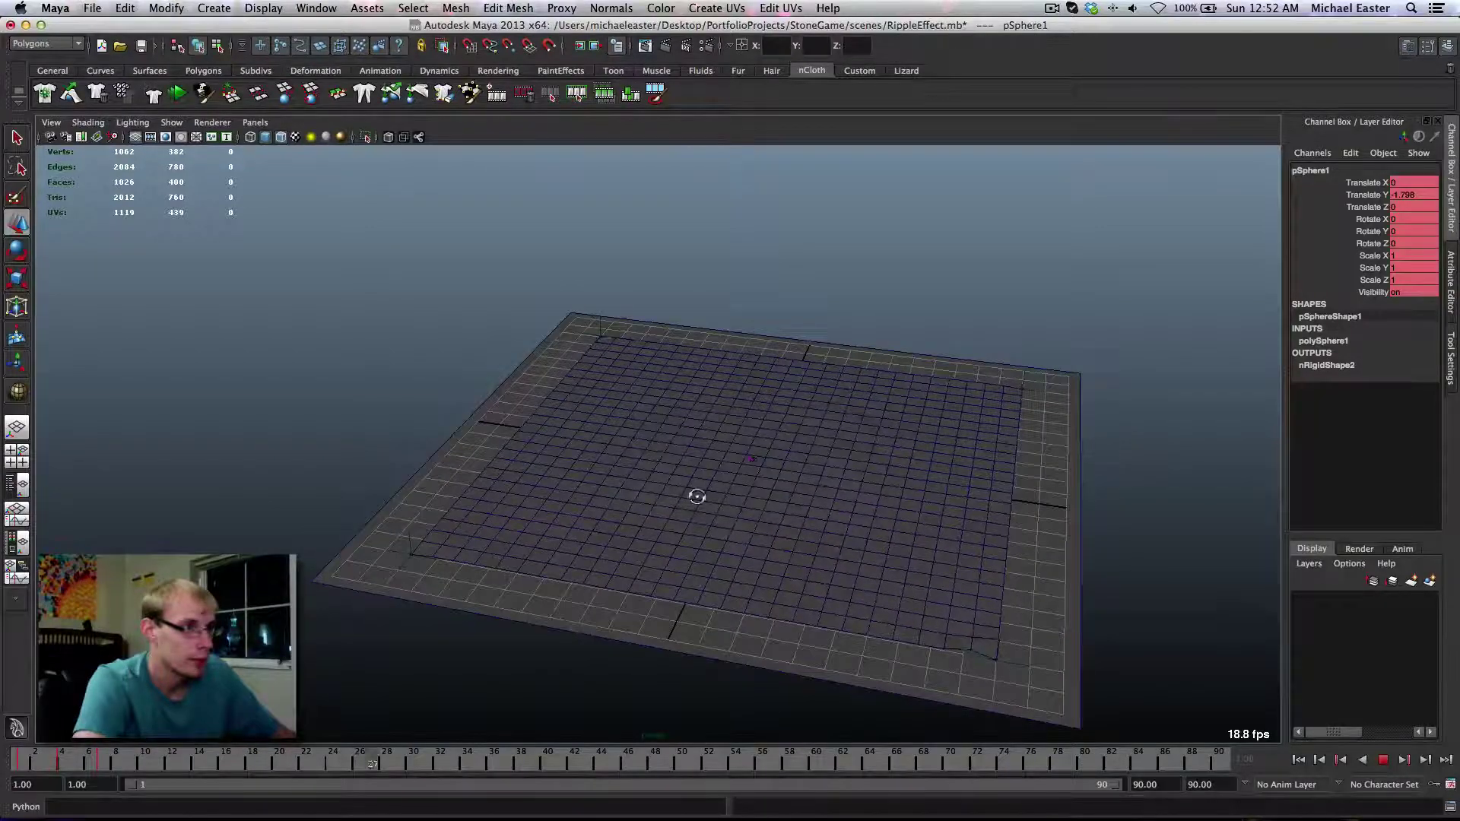
mouse_move(696, 497)
left_mouse_down("alt")
mouse_move(707, 548)
mouse_move(721, 494)
left_mouse_up("alt")
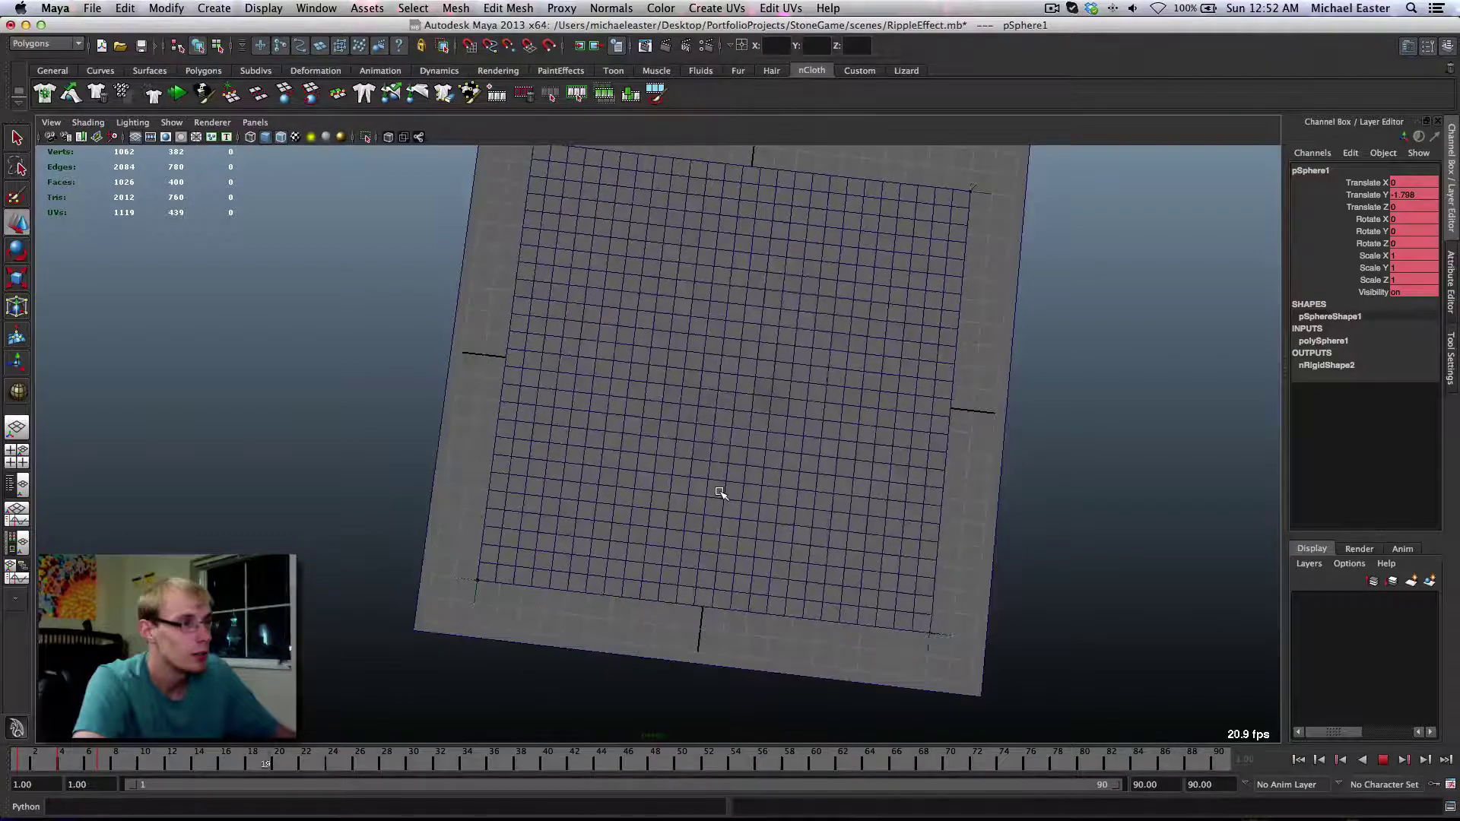
left_click_drag(681, 489, 700, 418, "alt")
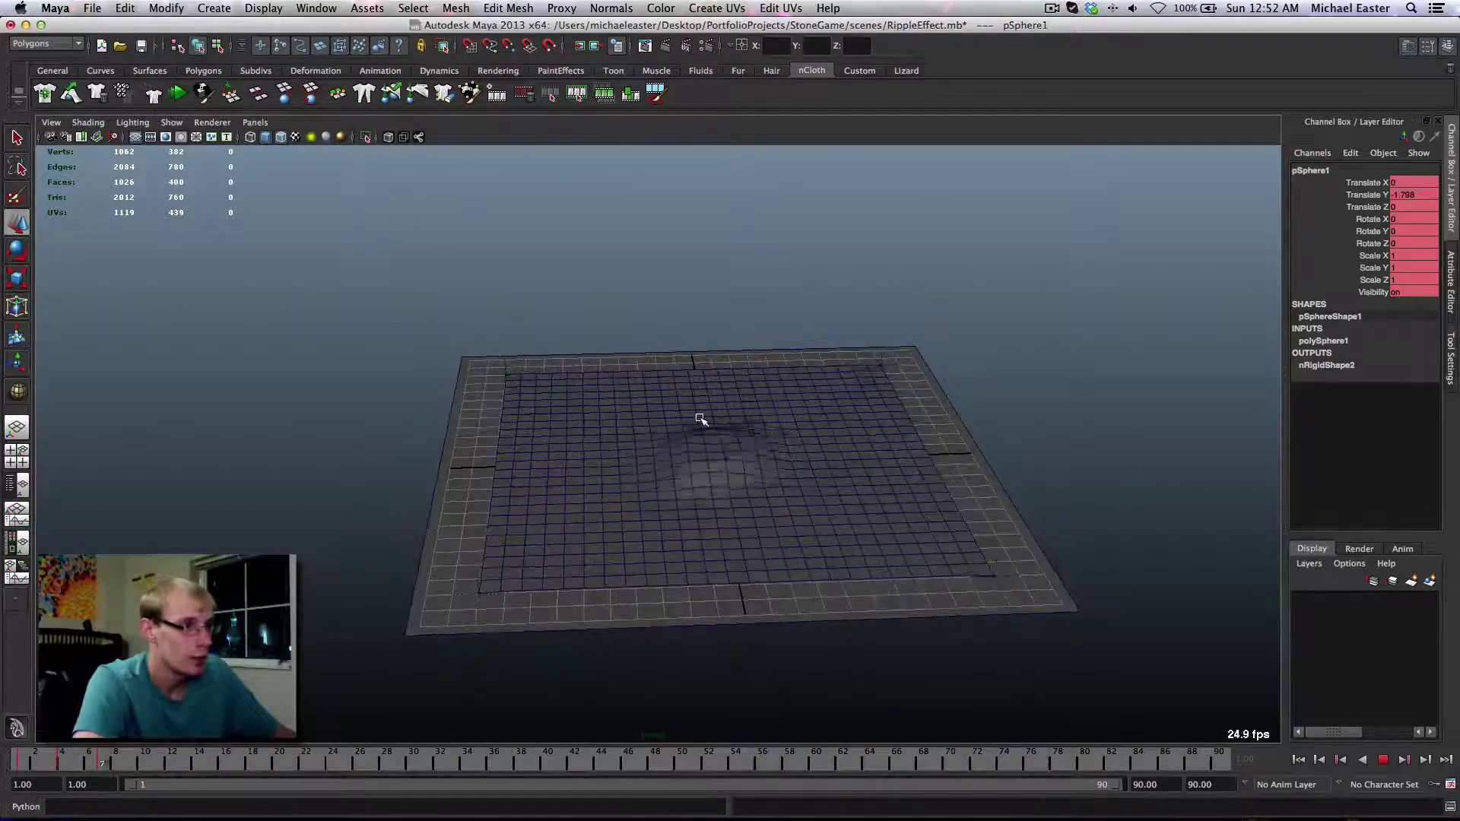
left_click_drag(781, 442, 764, 438, "alt")
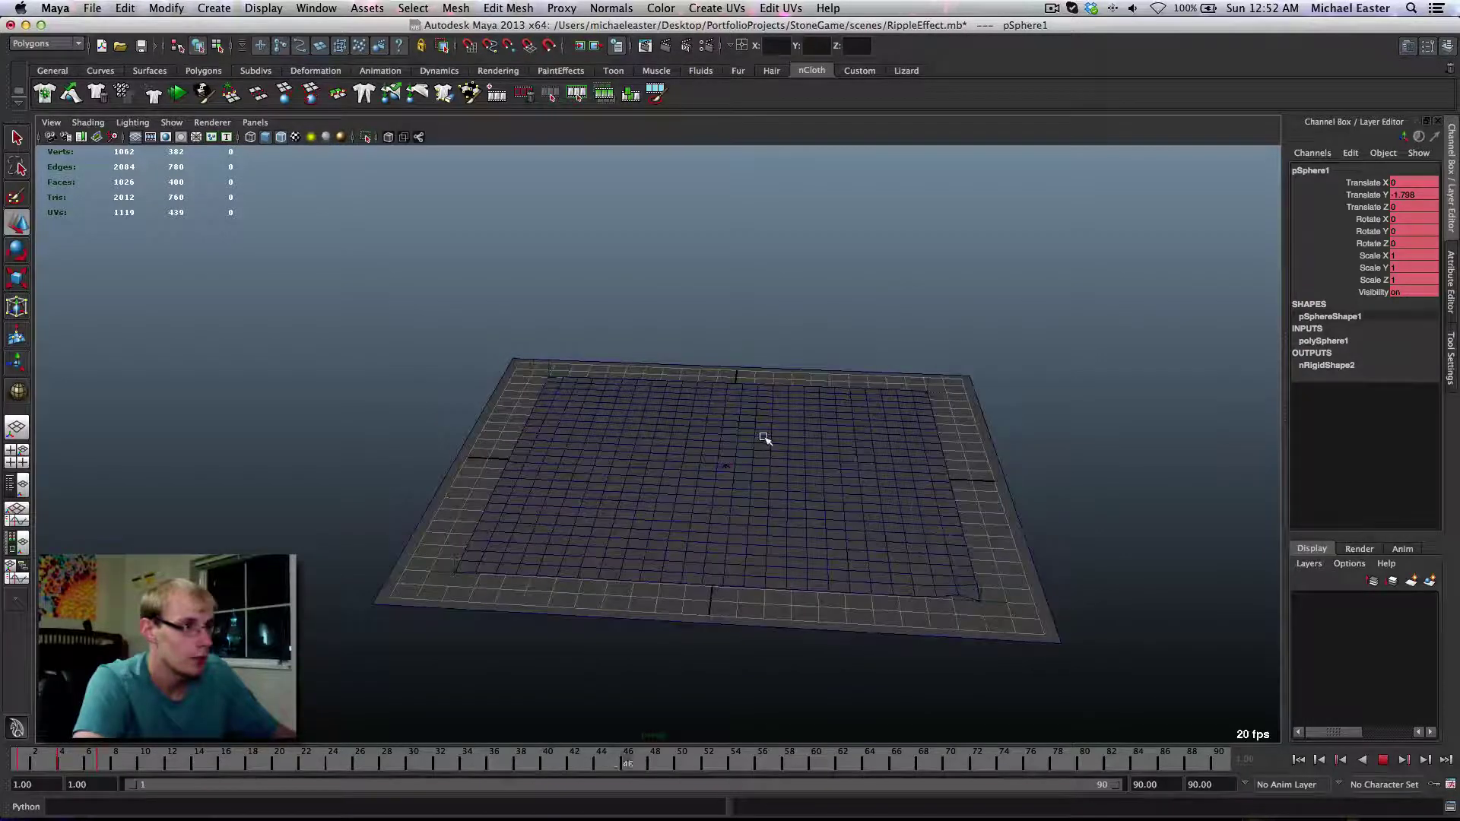
Set the playback end time to 30 and orbit to watch the rippling plane
double_click(1133, 784)
type("30")
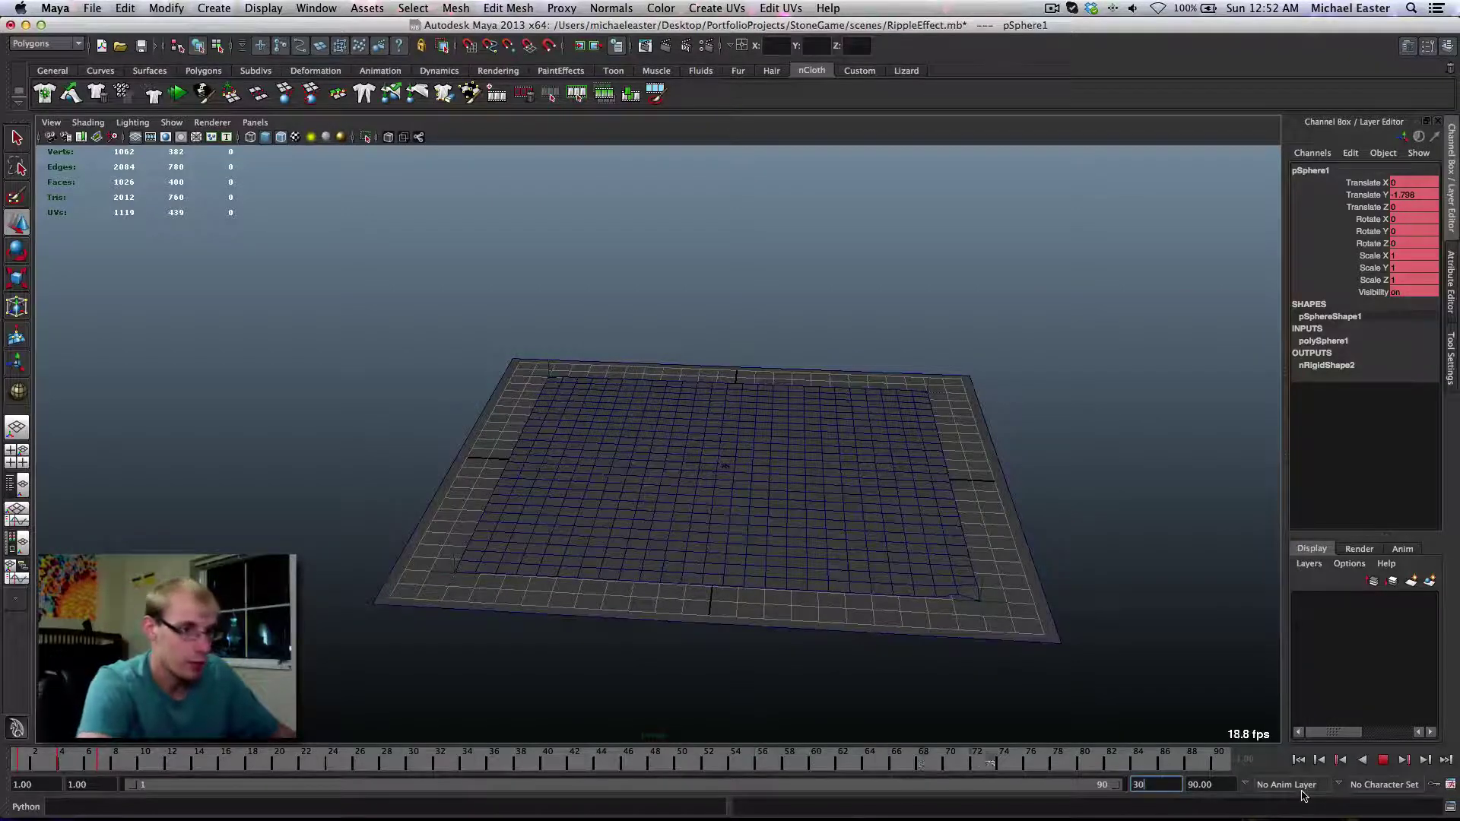
key("Return")
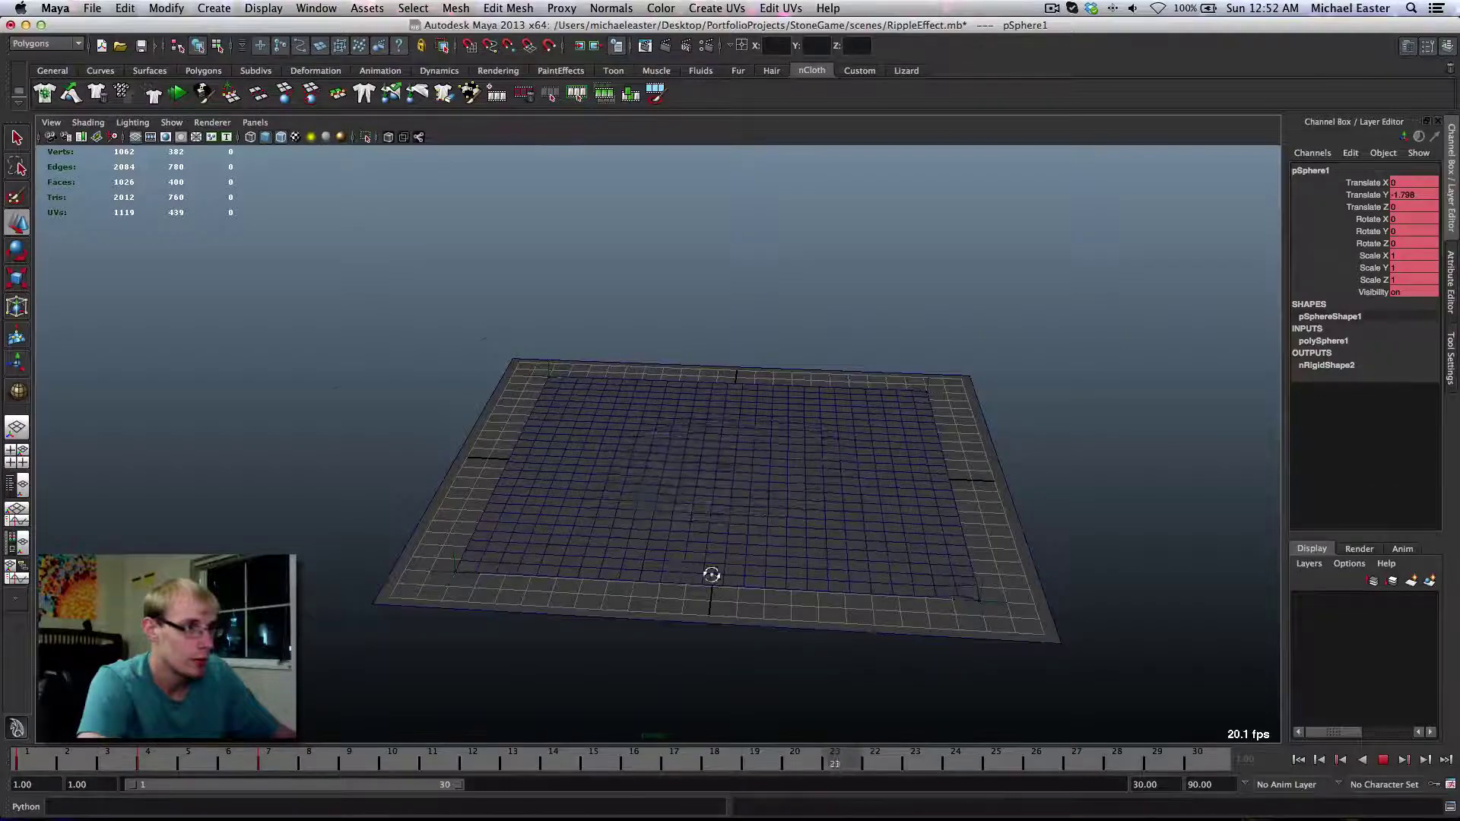
left_click_drag(710, 577, 786, 587, "alt")
mouse_move(674, 560)
left_mouse_down("alt")
mouse_move(766, 563)
mouse_move(663, 553)
mouse_move(675, 476)
mouse_move(659, 583)
left_mouse_up("alt")
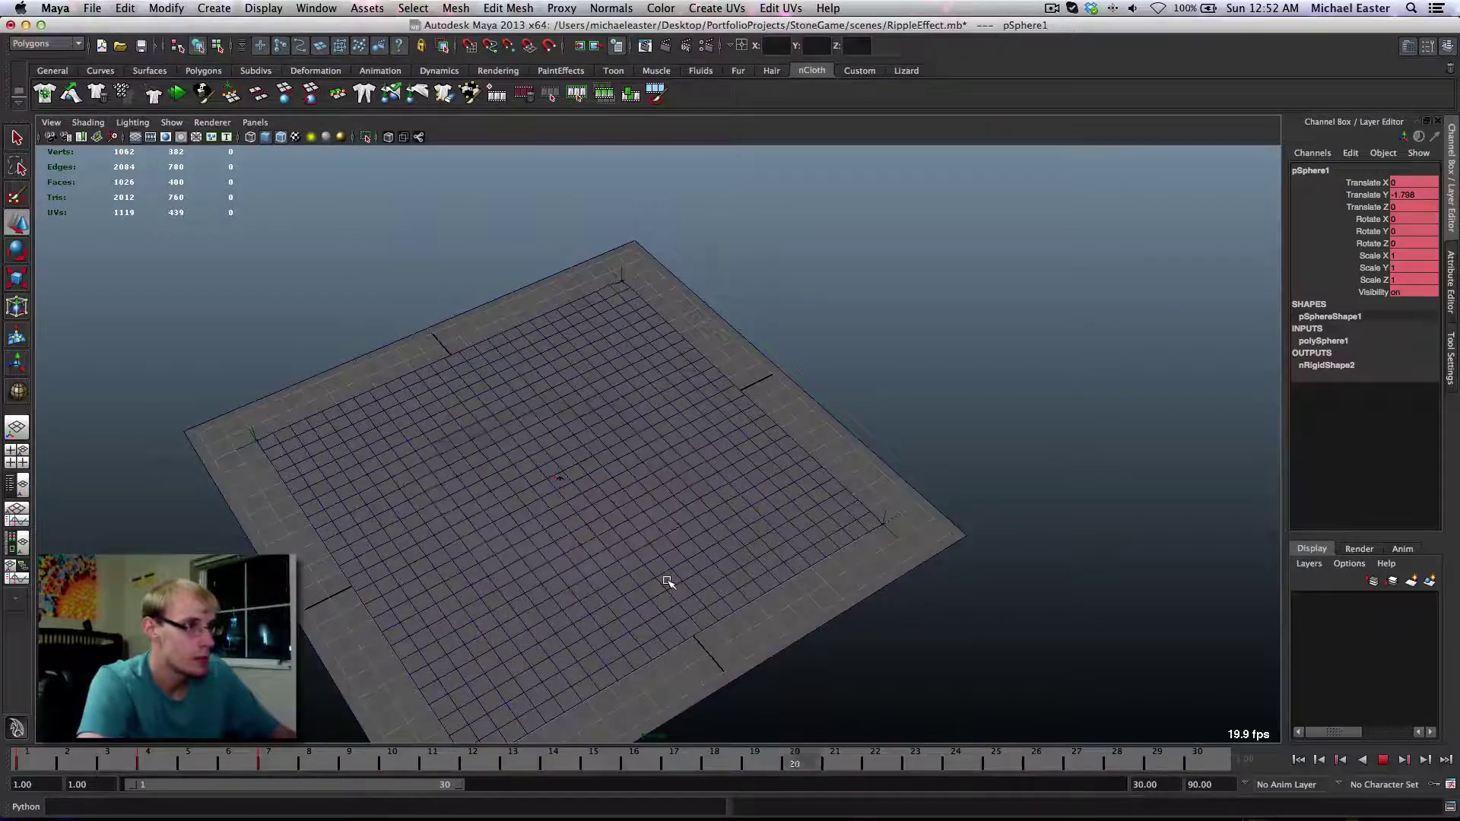
left_click_drag(678, 574, 685, 573, "alt")
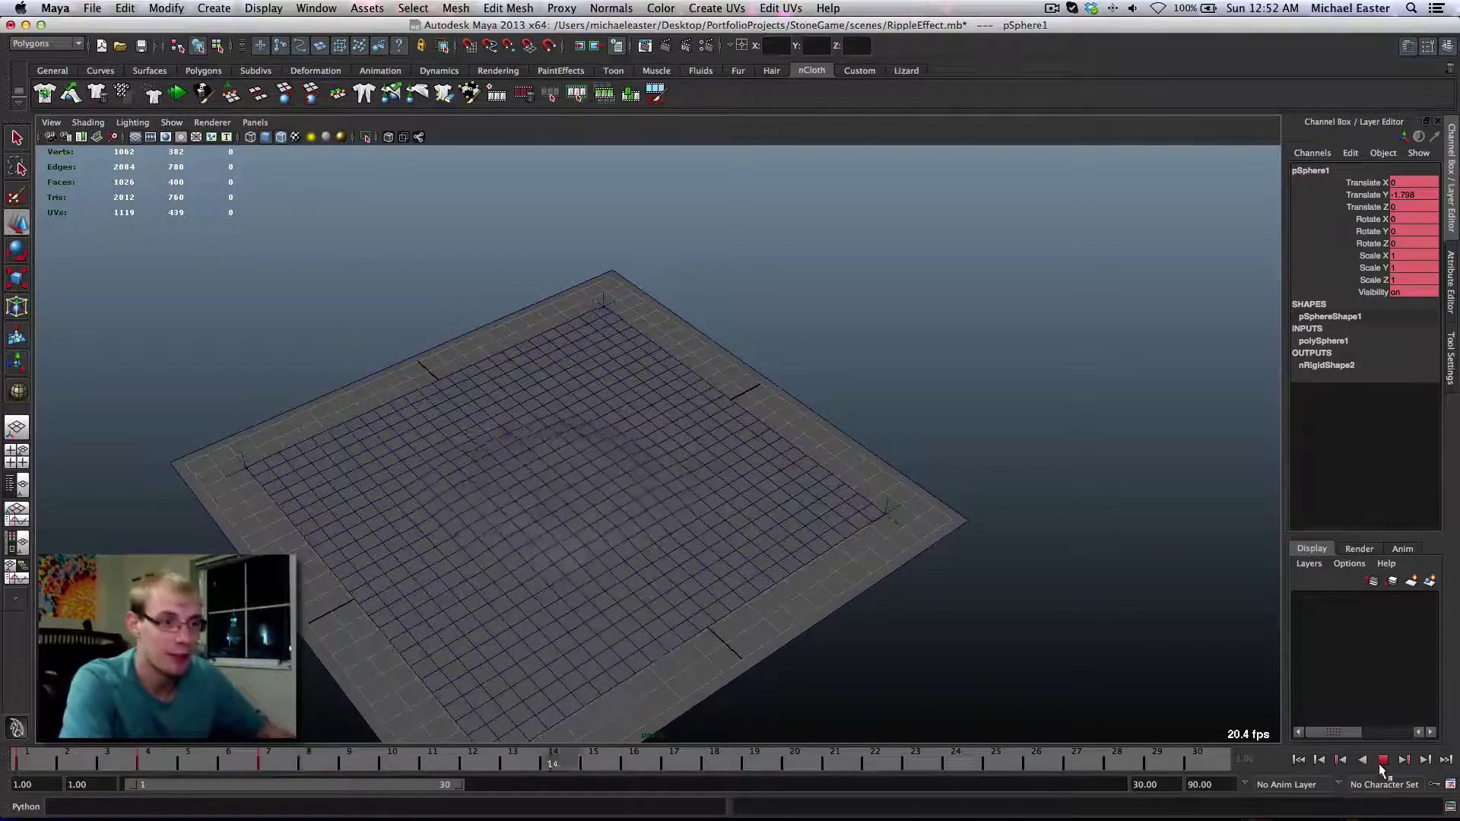
Check Activity Monitor, then return to Maya and stop the playback
mouse_move(1046, 812)
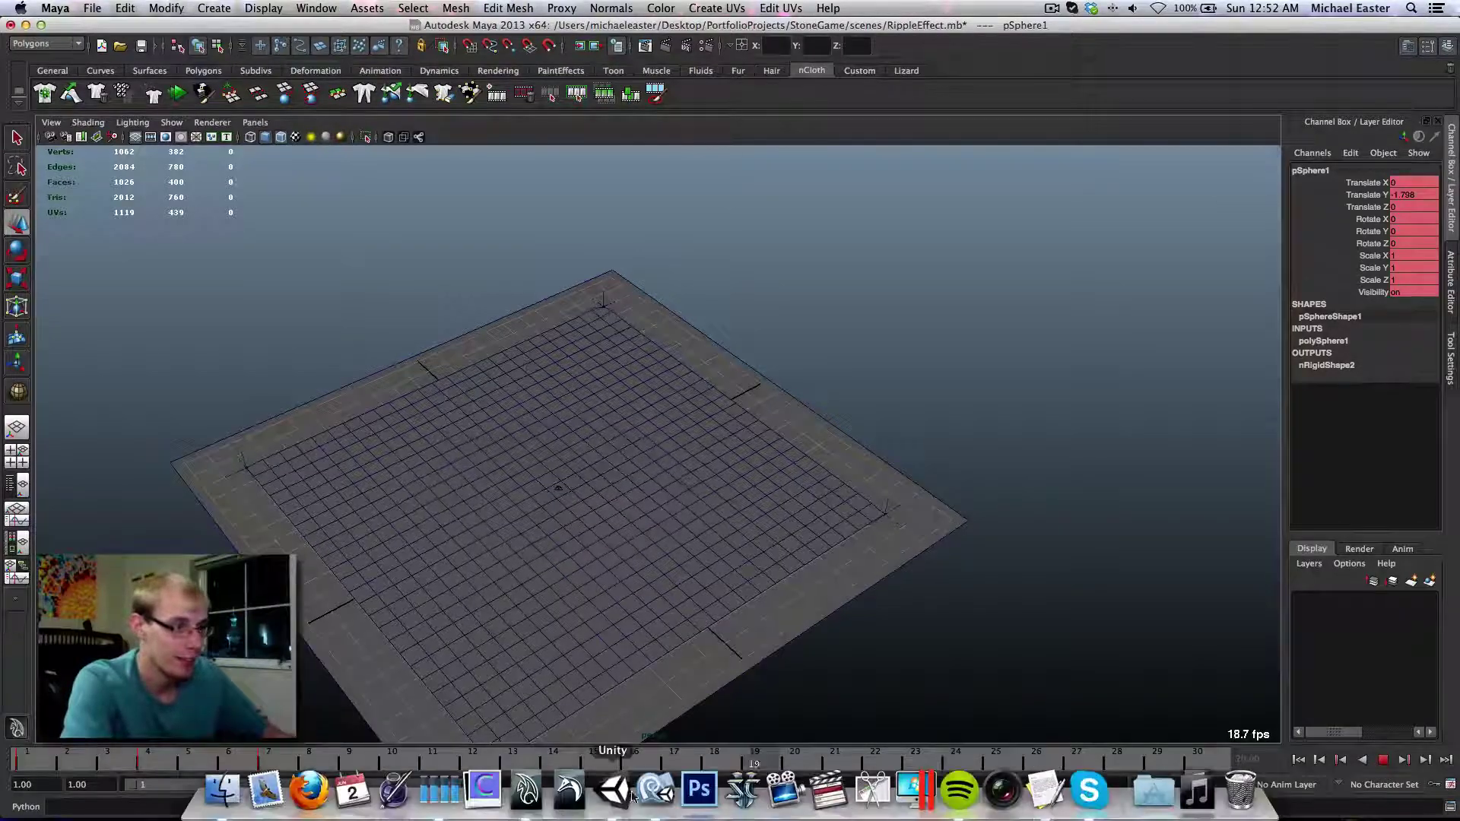
left_click(440, 806)
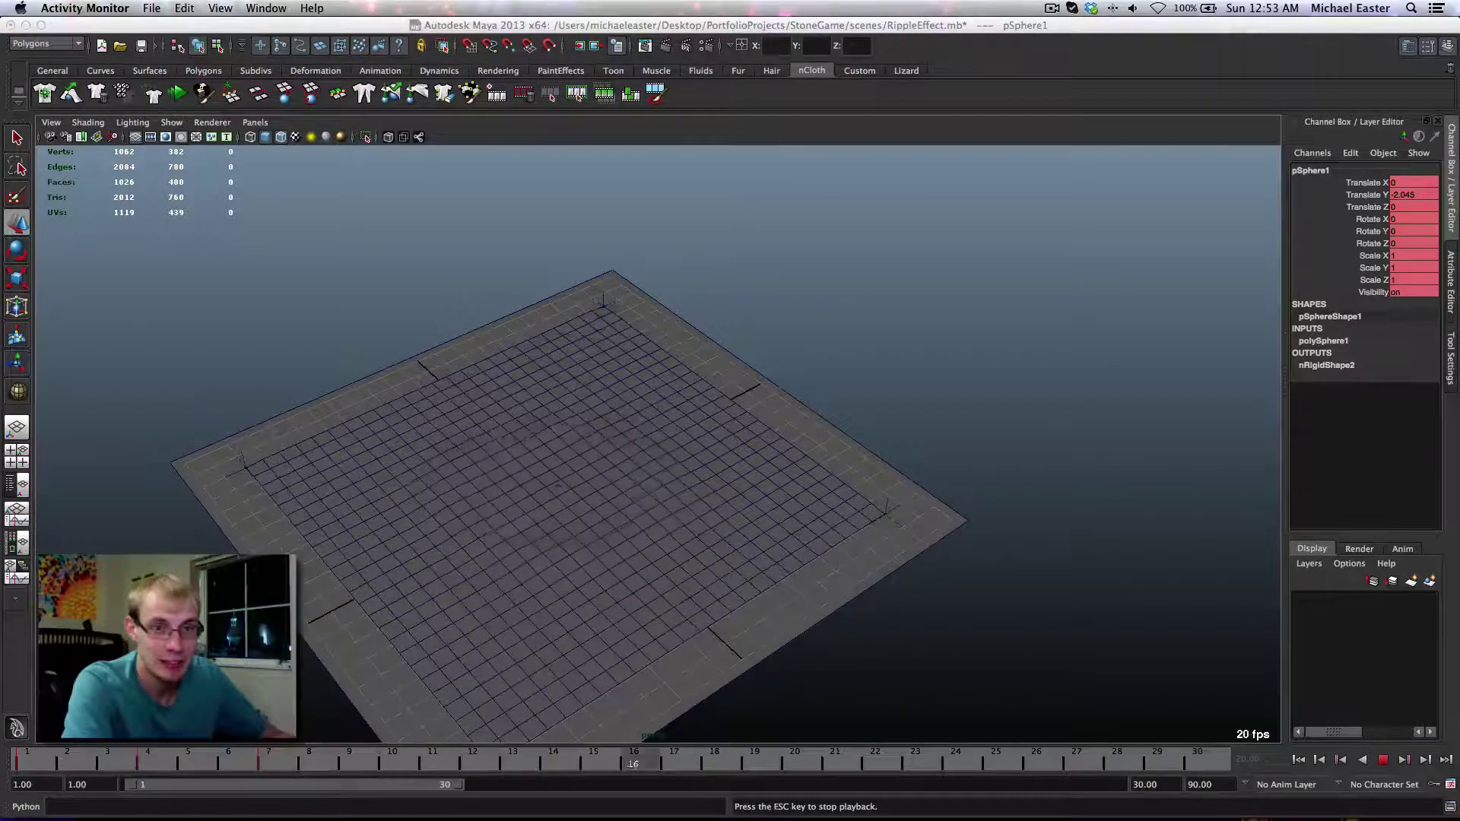
left_click(1382, 761)
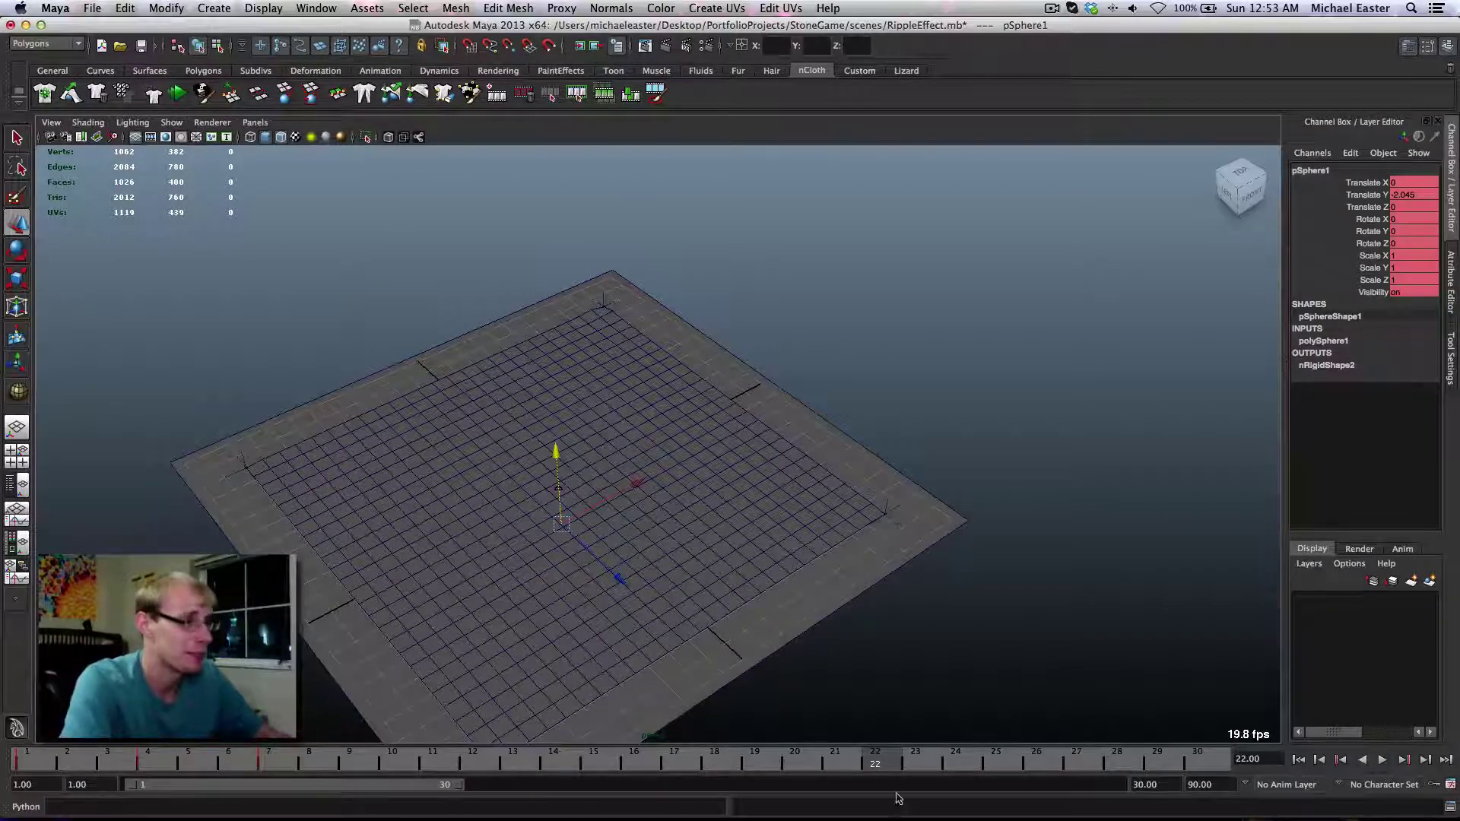
left_click_drag(110, 751, 27, 753)
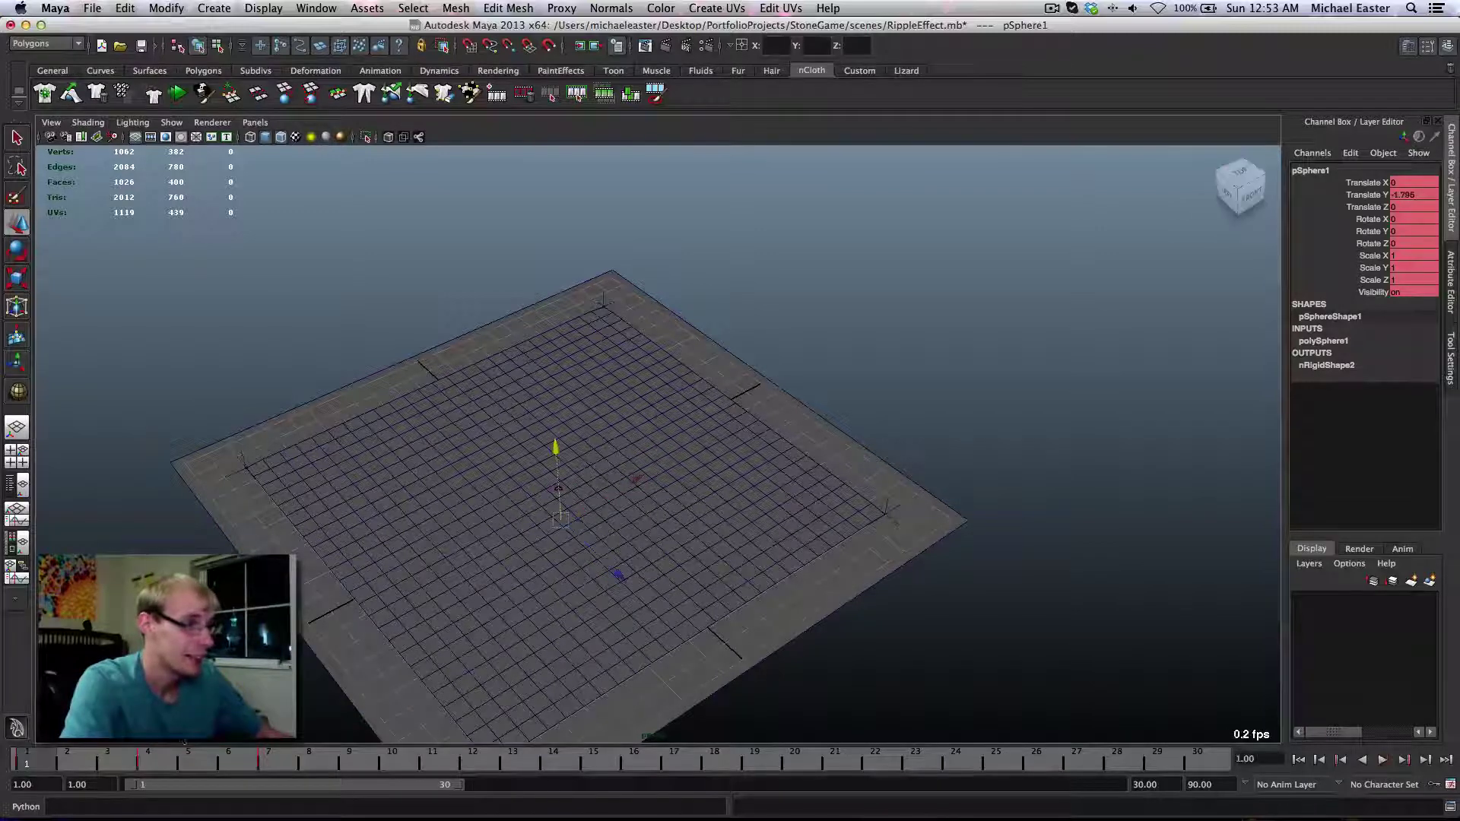
left_click_drag(905, 481, 860, 463, "alt")
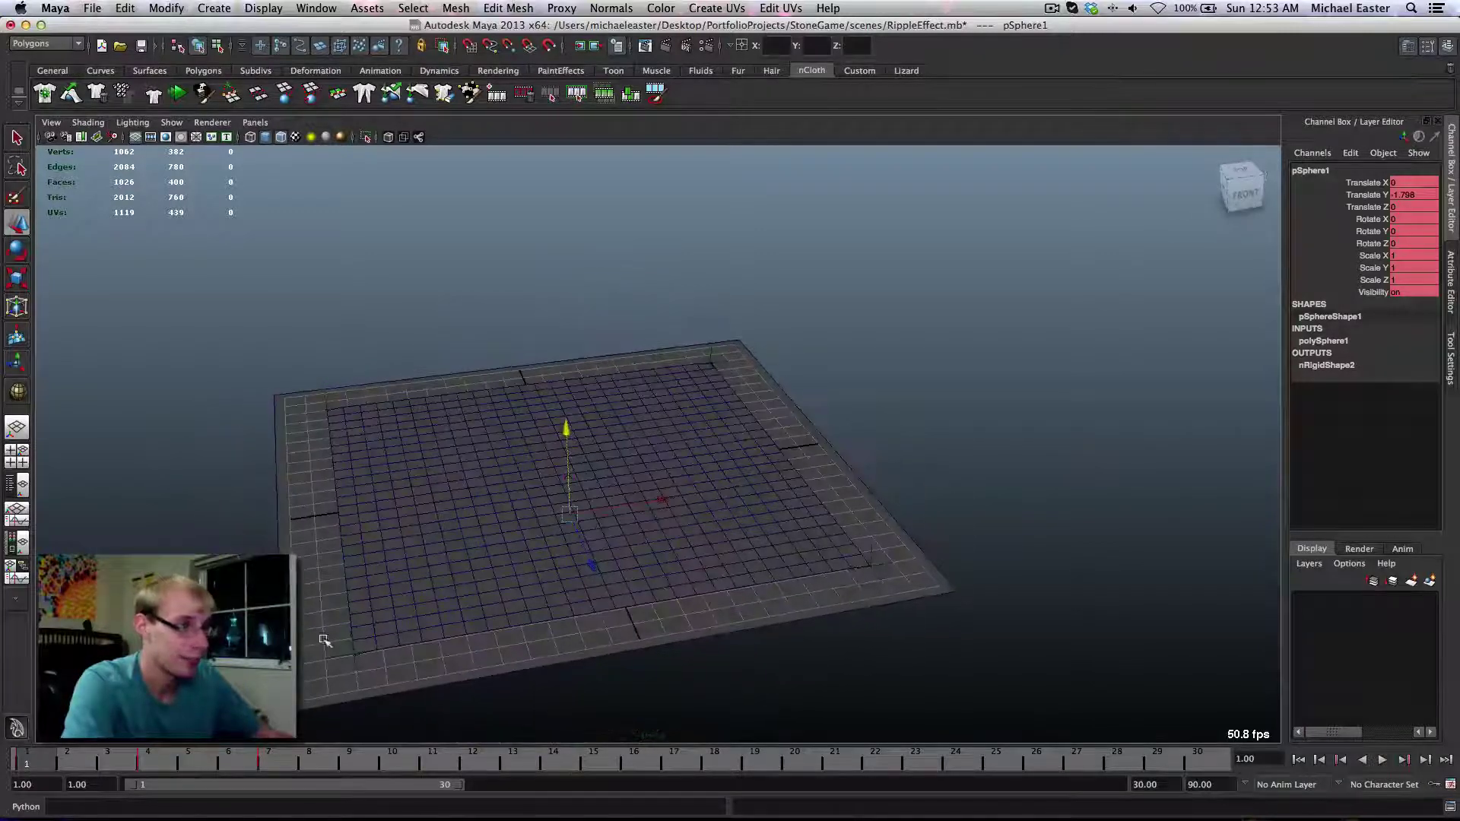
left_click(1382, 762)
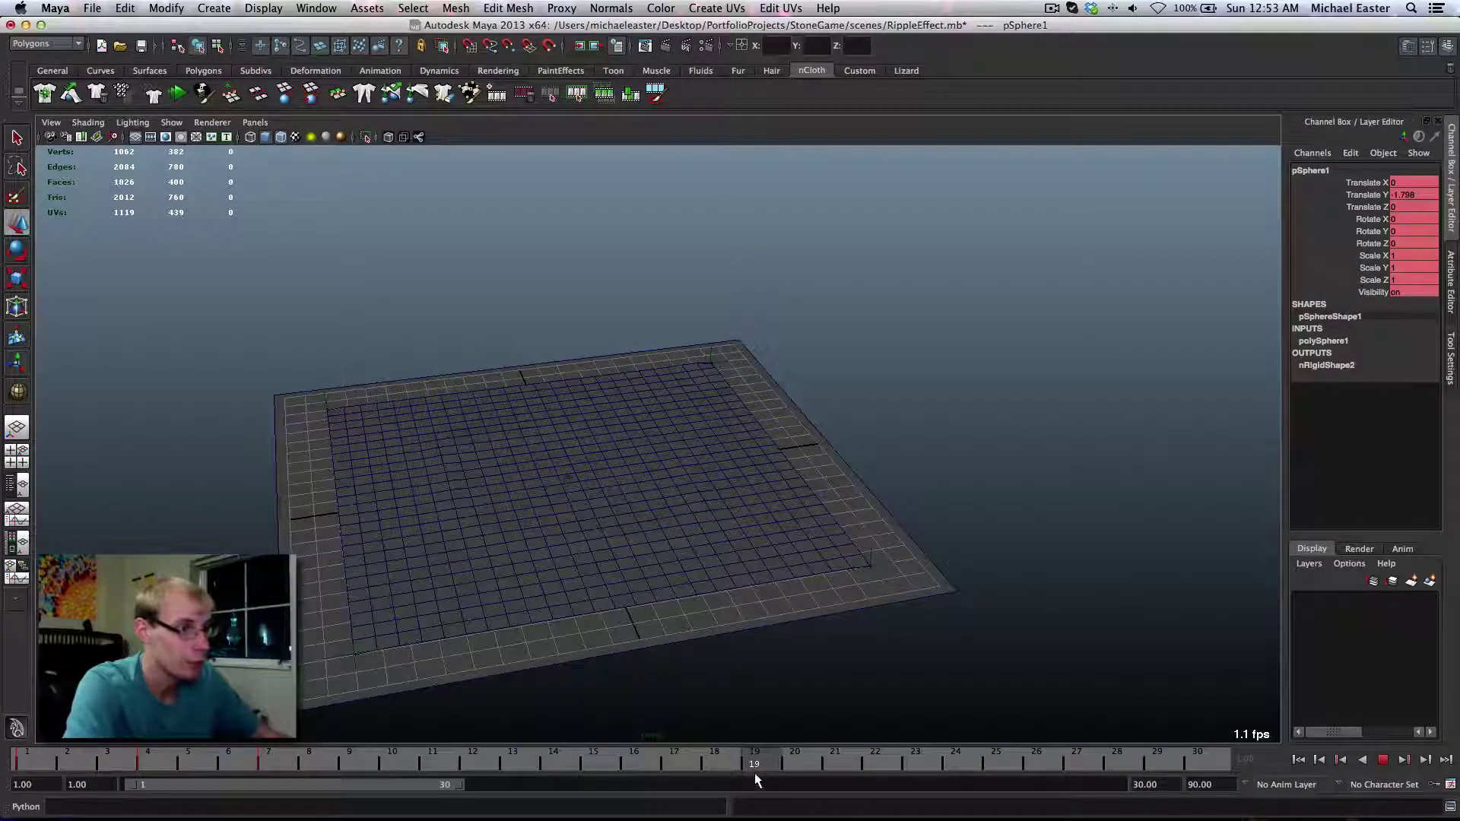
key("Escape")
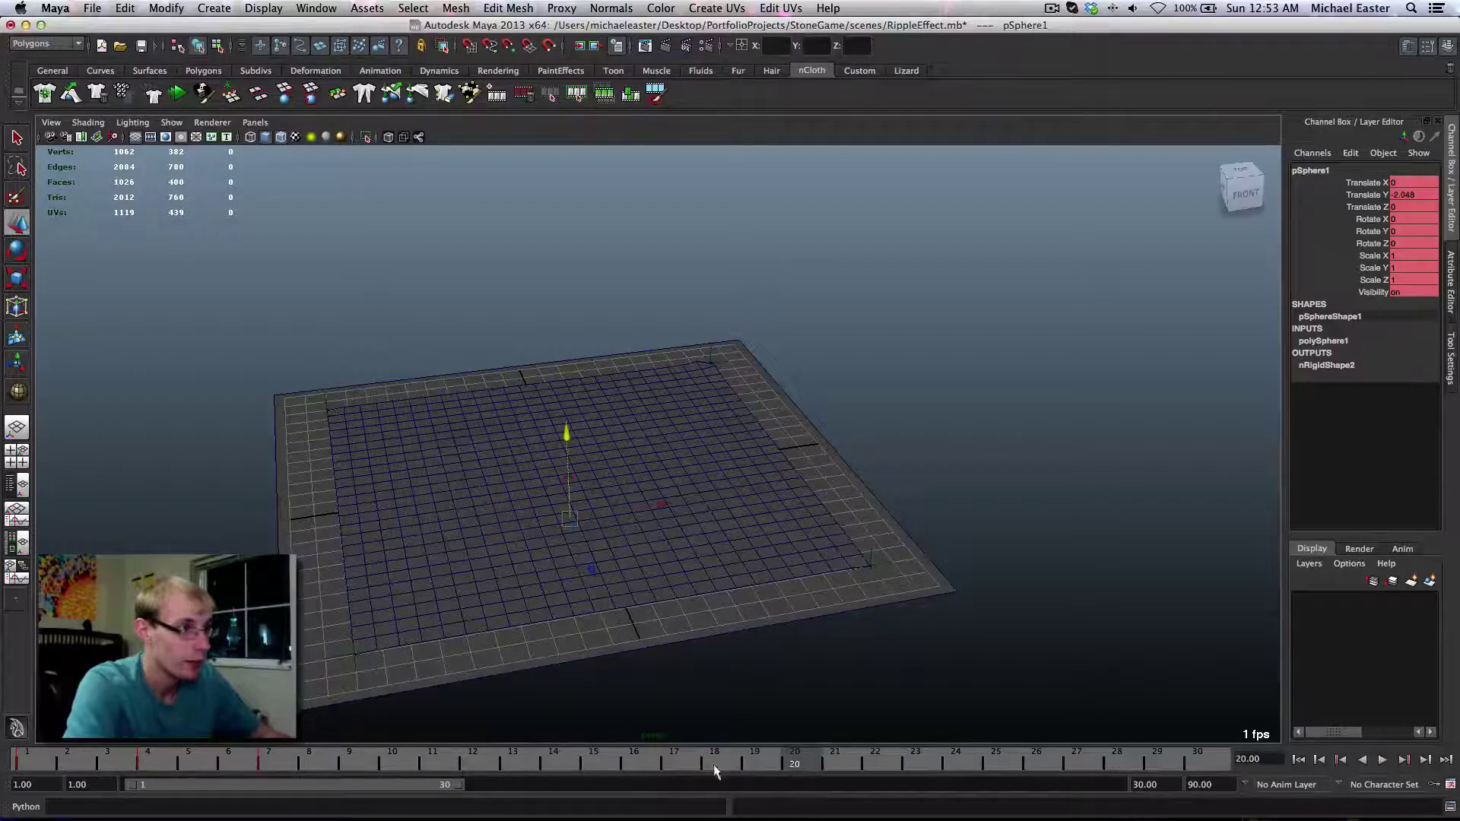
left_click_drag(547, 715, 654, 664, "alt")
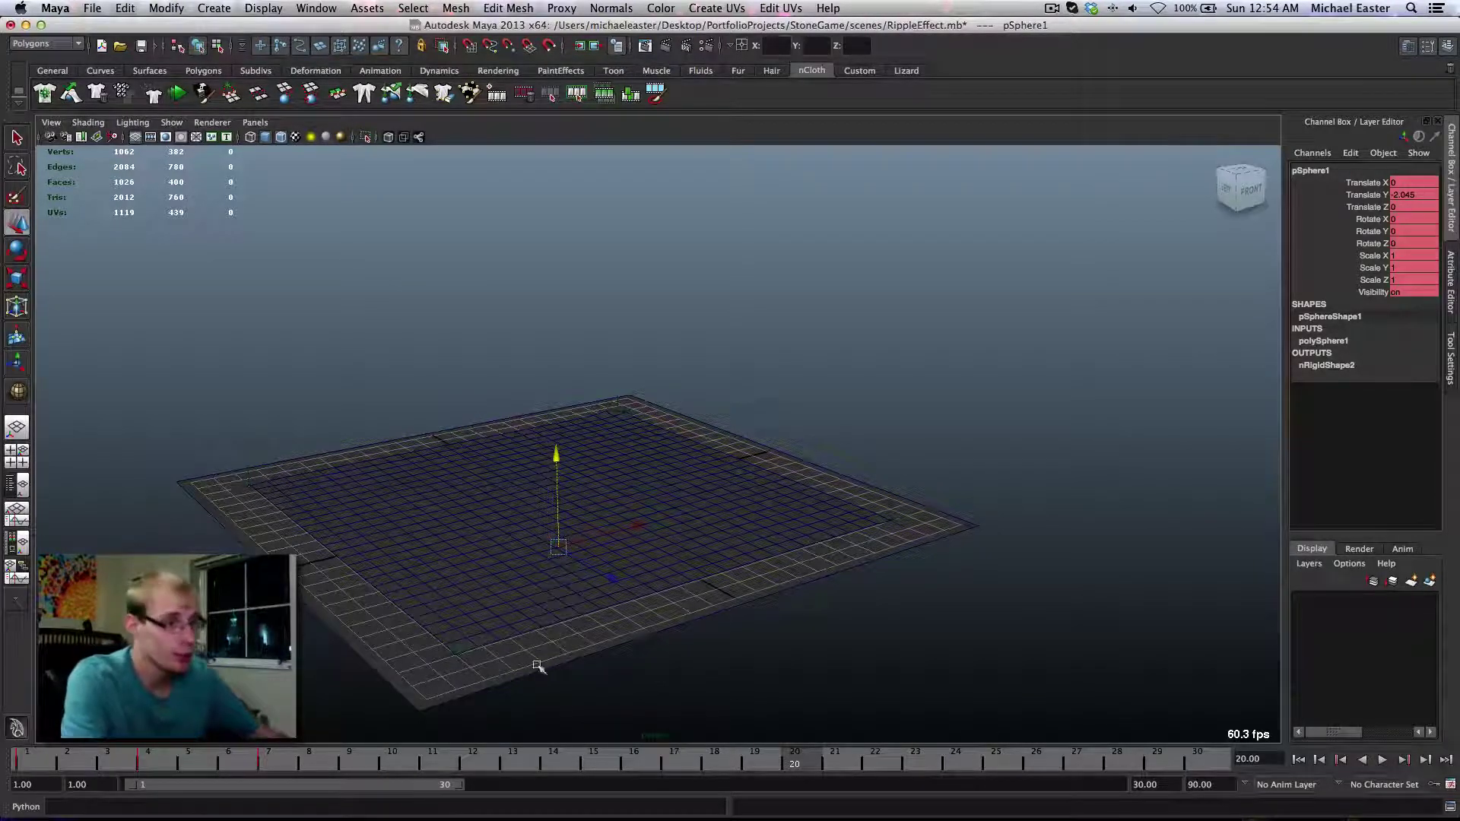
Replay the simulation from frame 1, stop it, and briefly open and close the Outliner
left_click(40, 764)
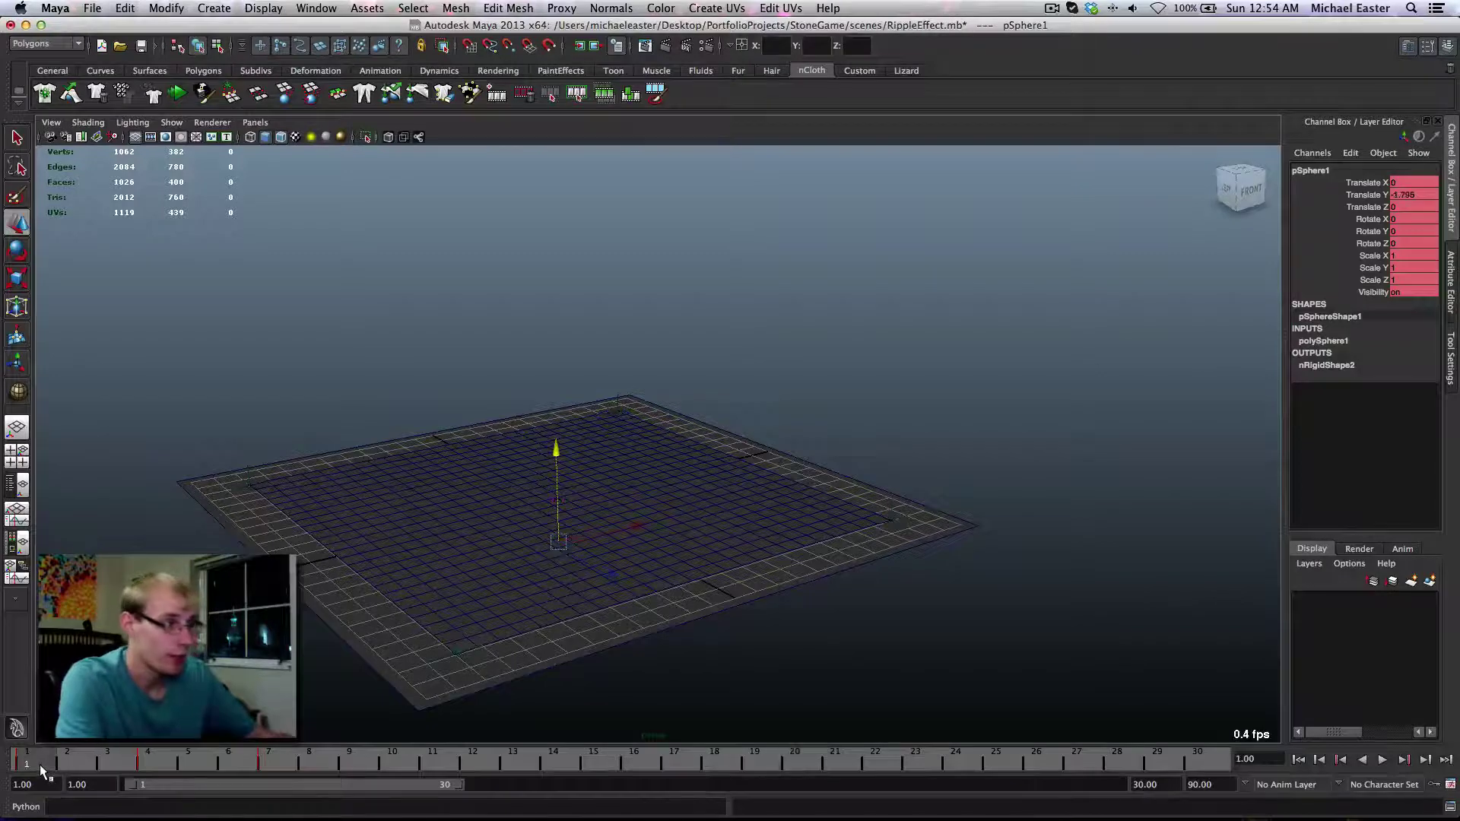
key("alt+v")
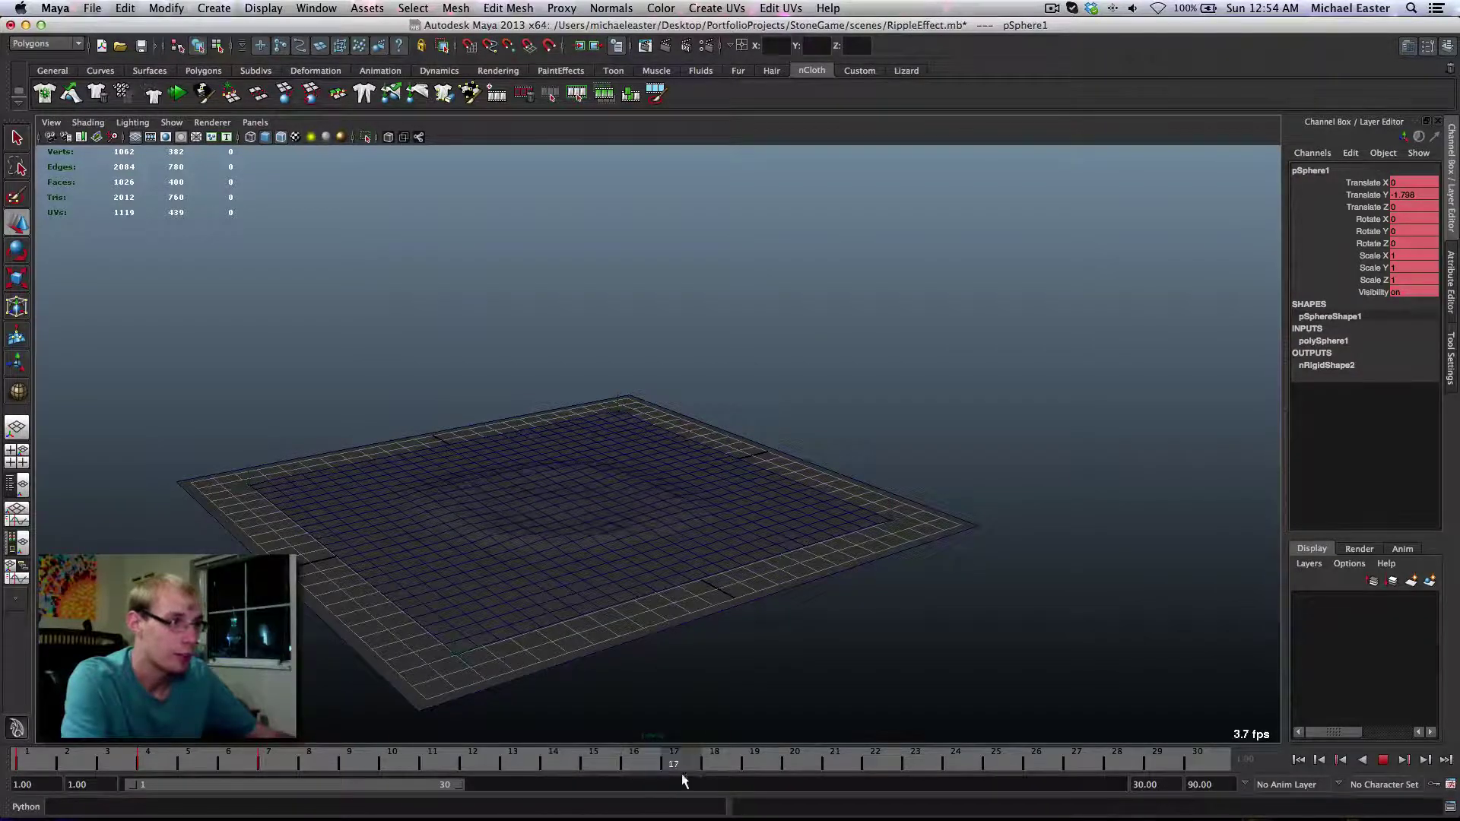
key("alt+shift+v")
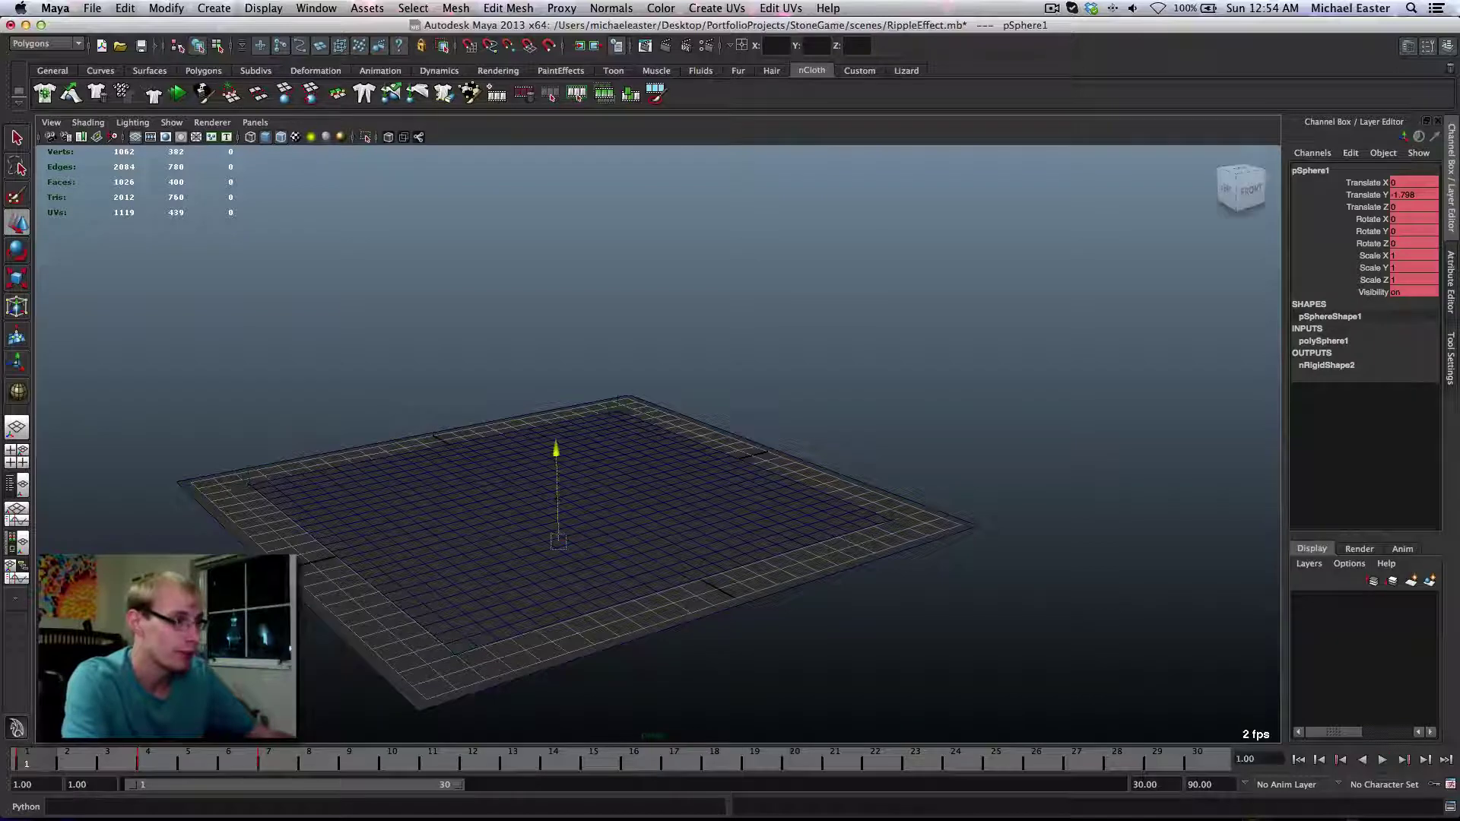
key("shift+o")
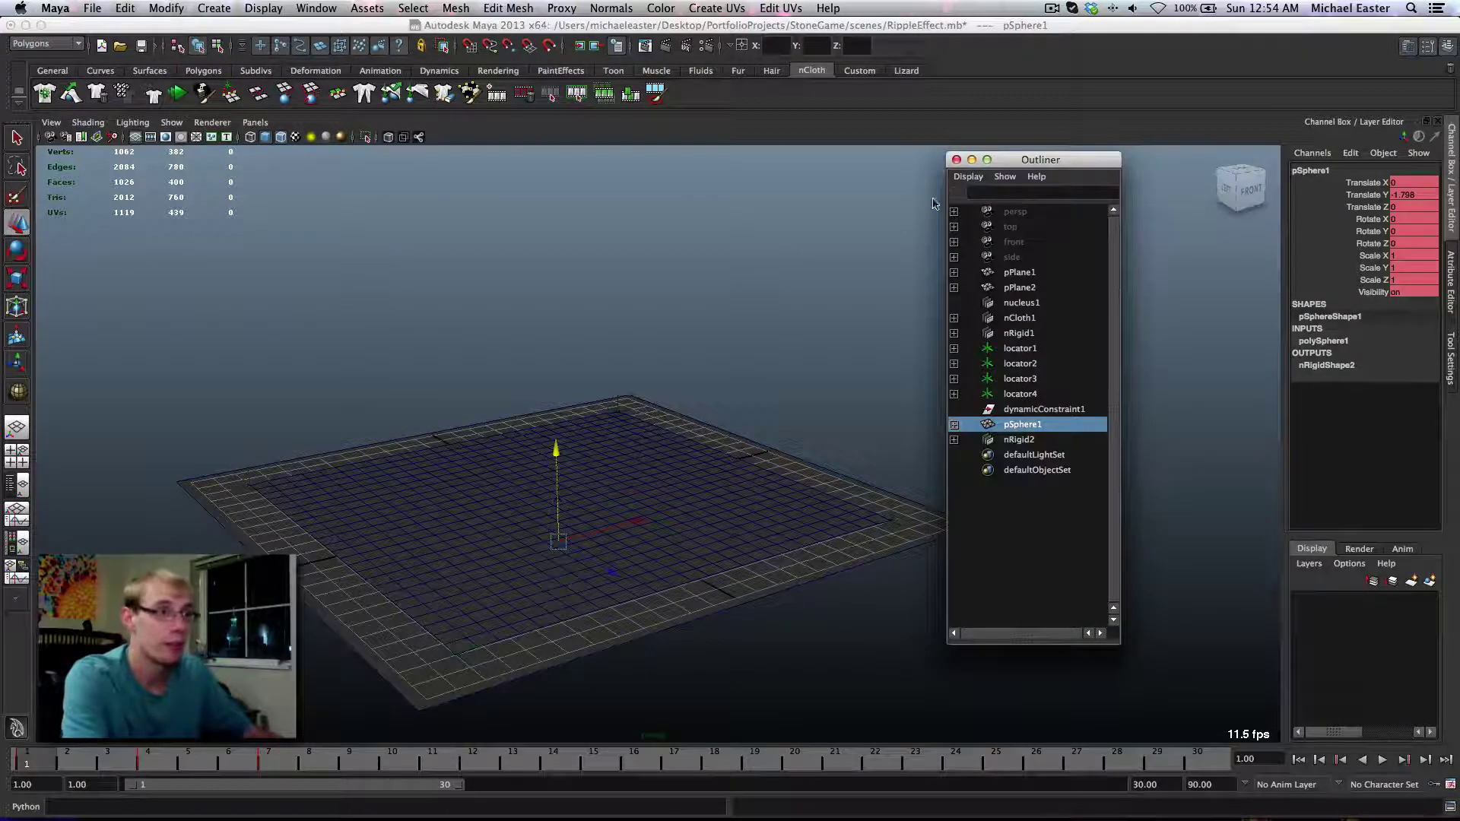
left_click(956, 160)
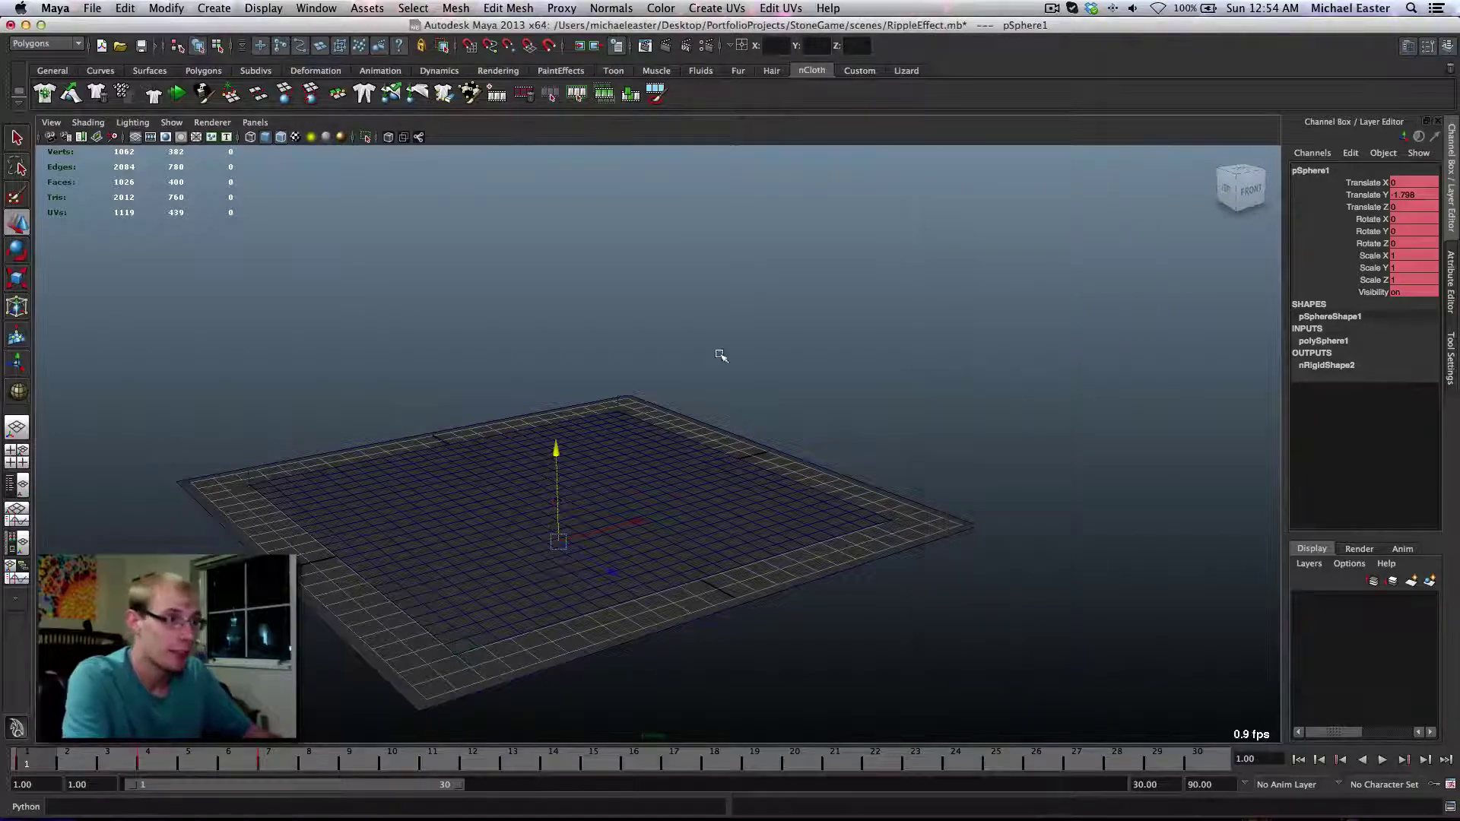
Select the cloth plane pPlane2 to inspect it, then deselect everything
left_click_drag(671, 371, 730, 361, "alt")
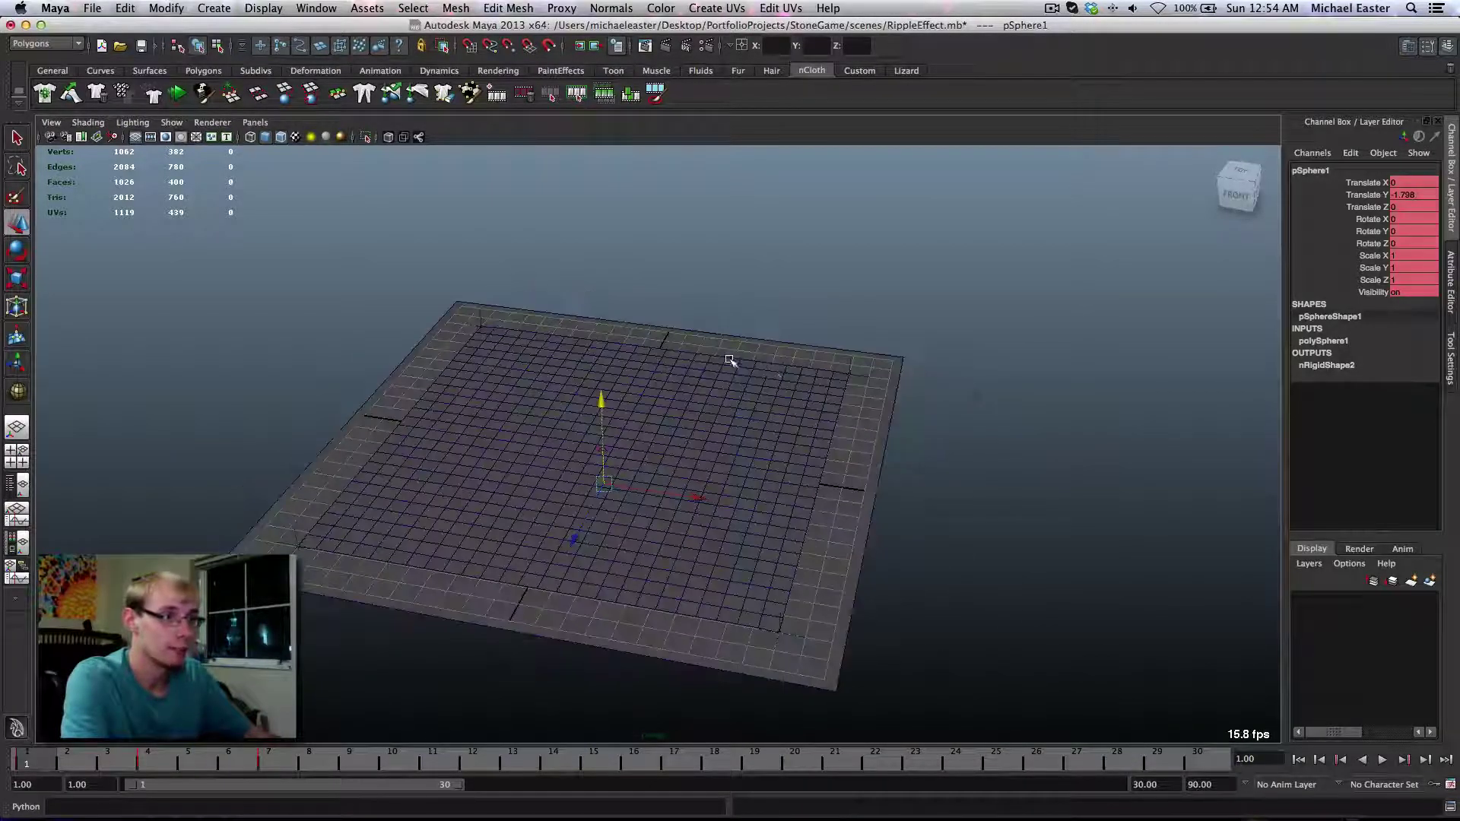
left_click_drag(562, 473, 512, 386, "alt")
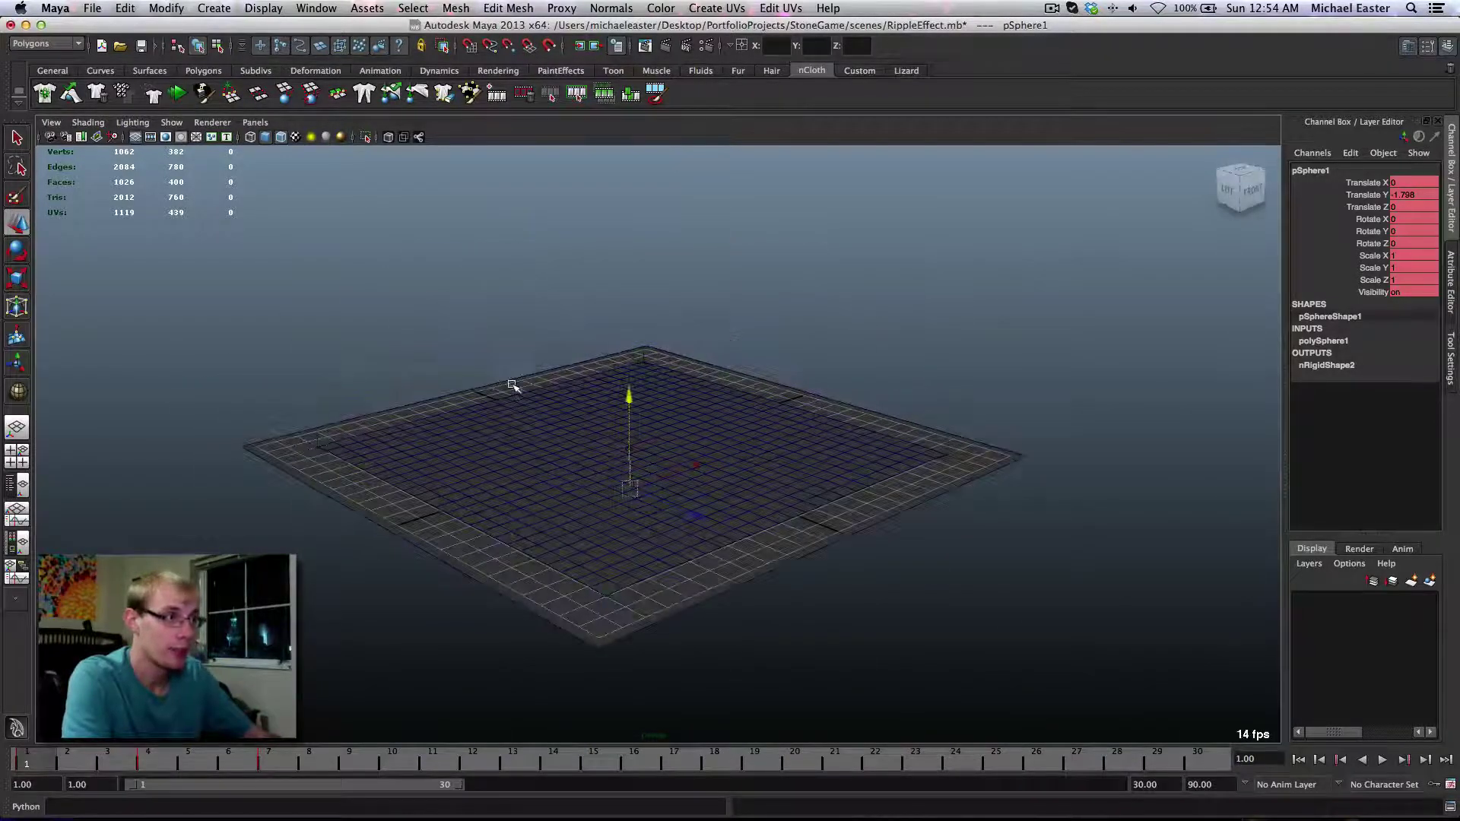
left_click(815, 314)
left_click(670, 433)
left_click(858, 323)
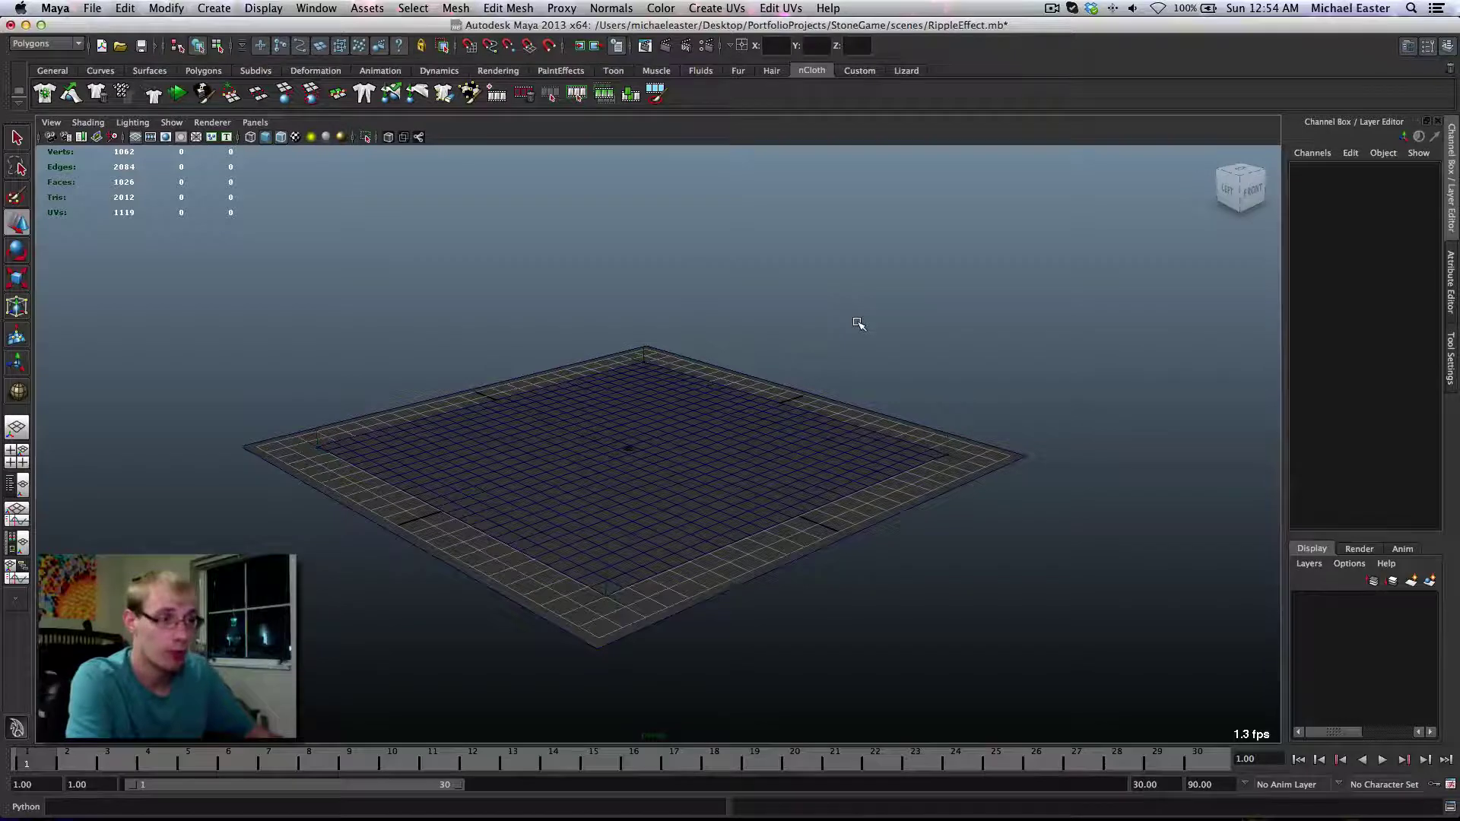
left_click(791, 452)
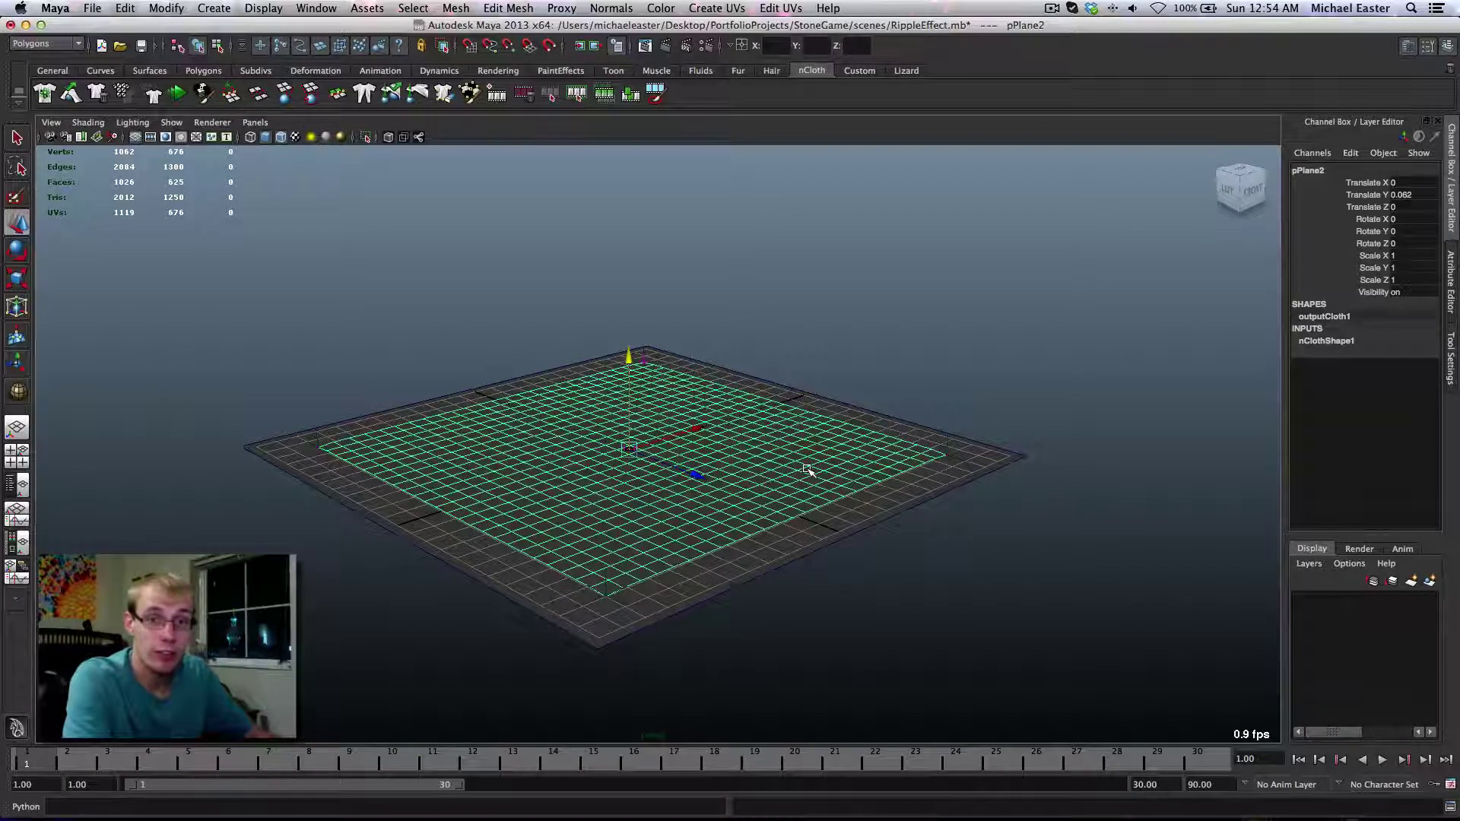
left_click_drag(851, 427, 766, 413, "alt")
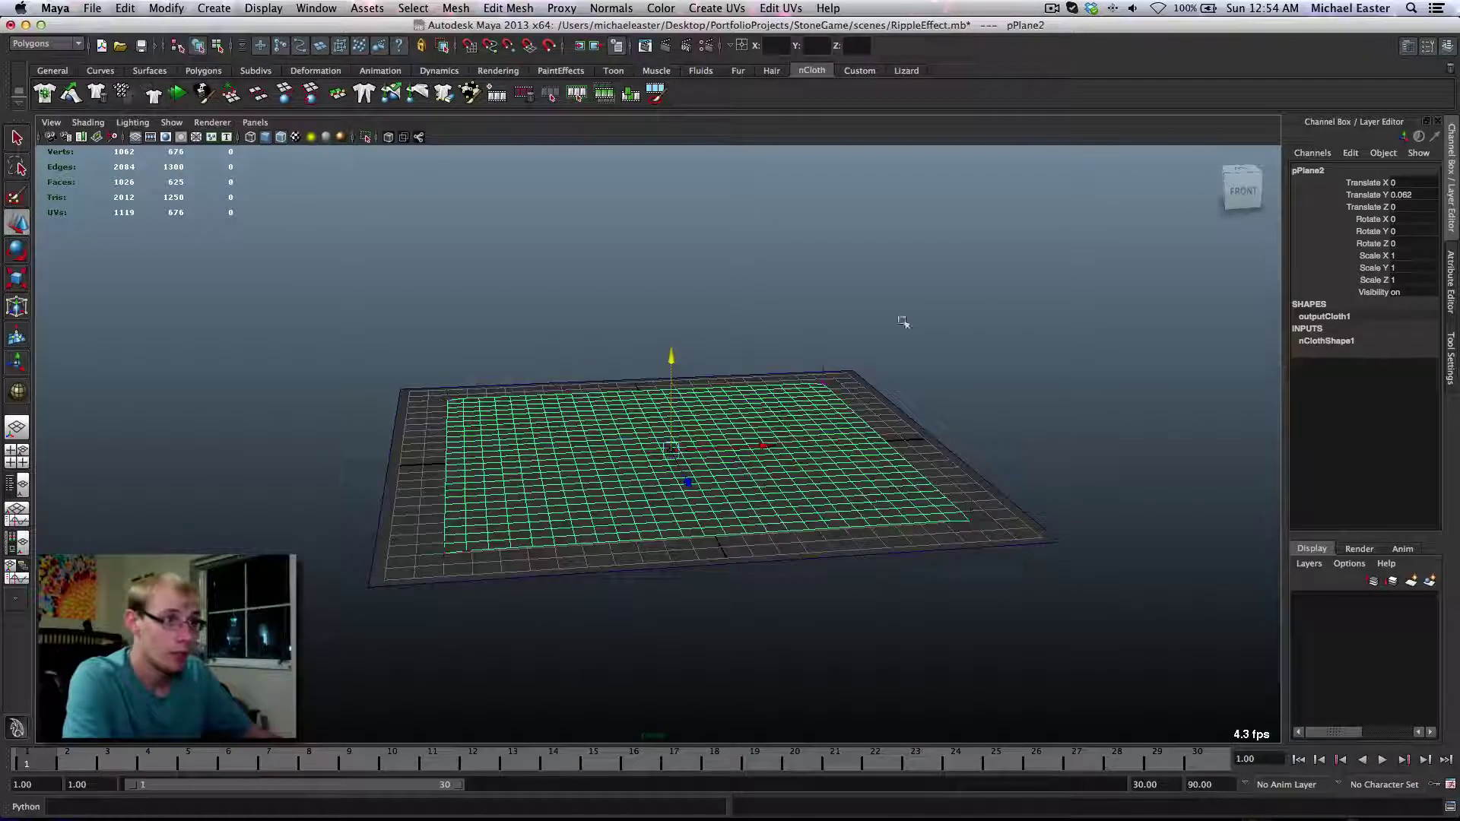
left_click(1012, 445)
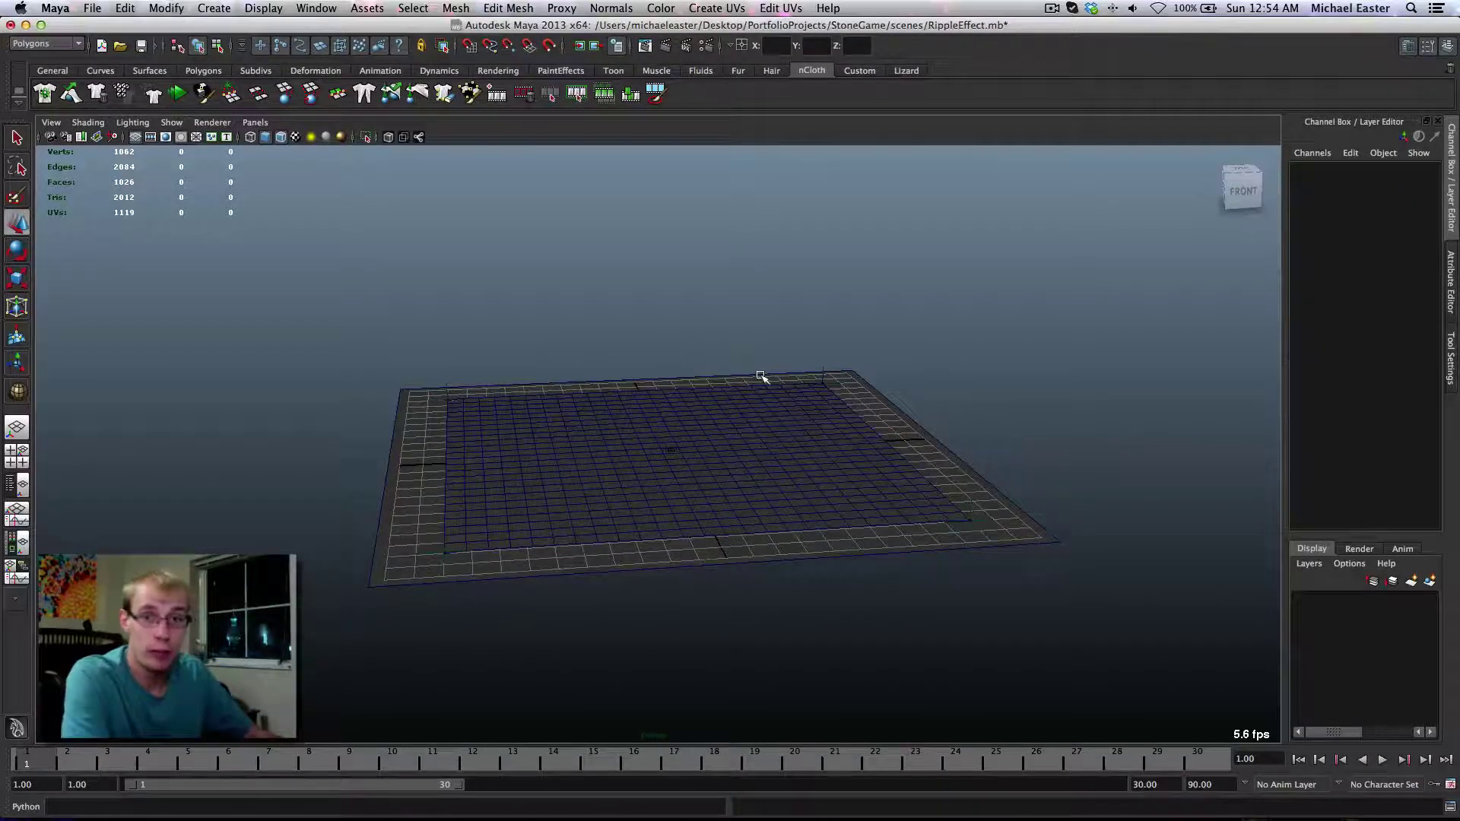
left_click_drag(800, 469, 864, 466, "alt")
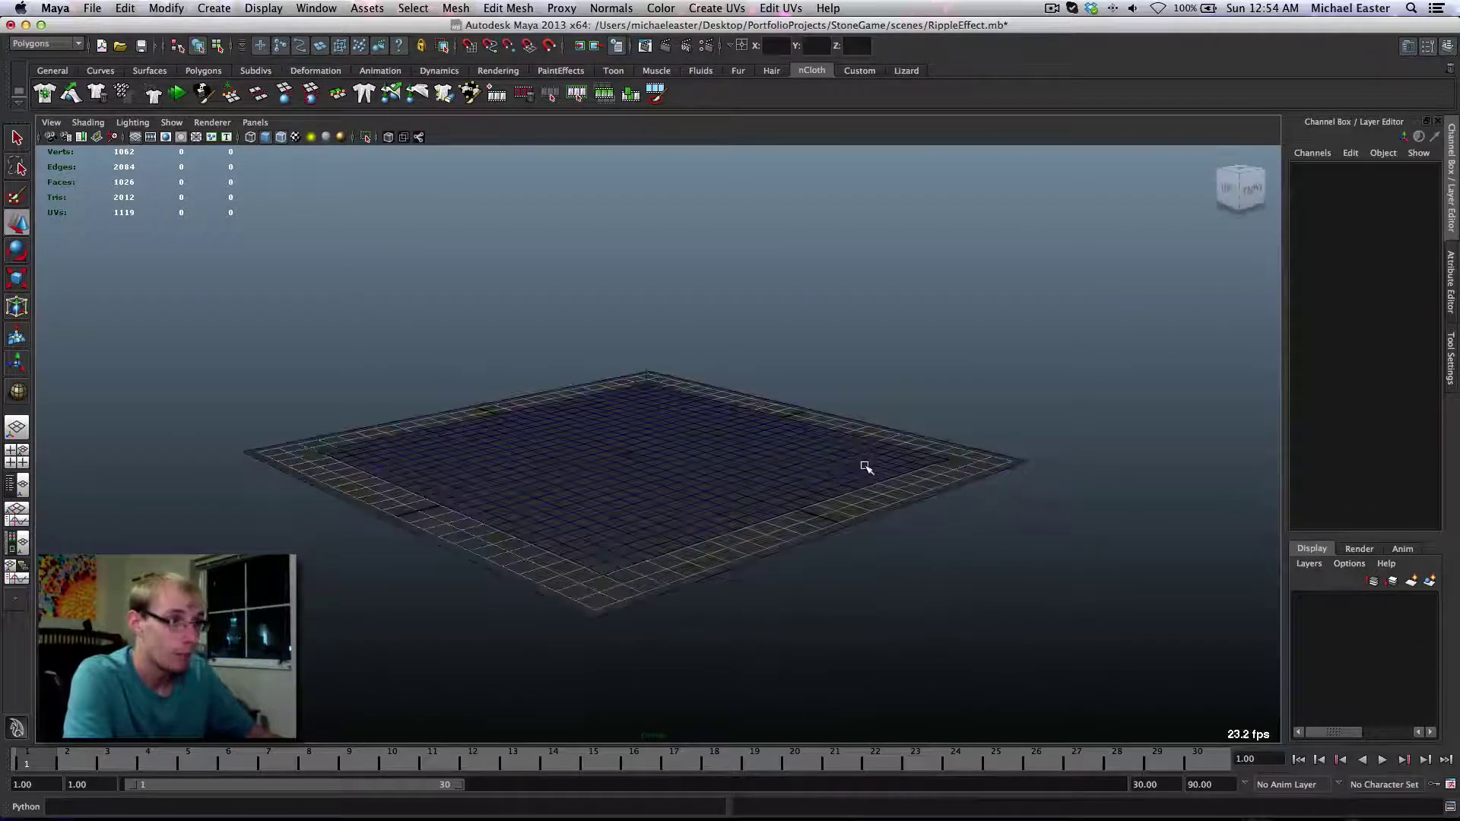
left_click_drag(951, 297, 973, 265, "alt")
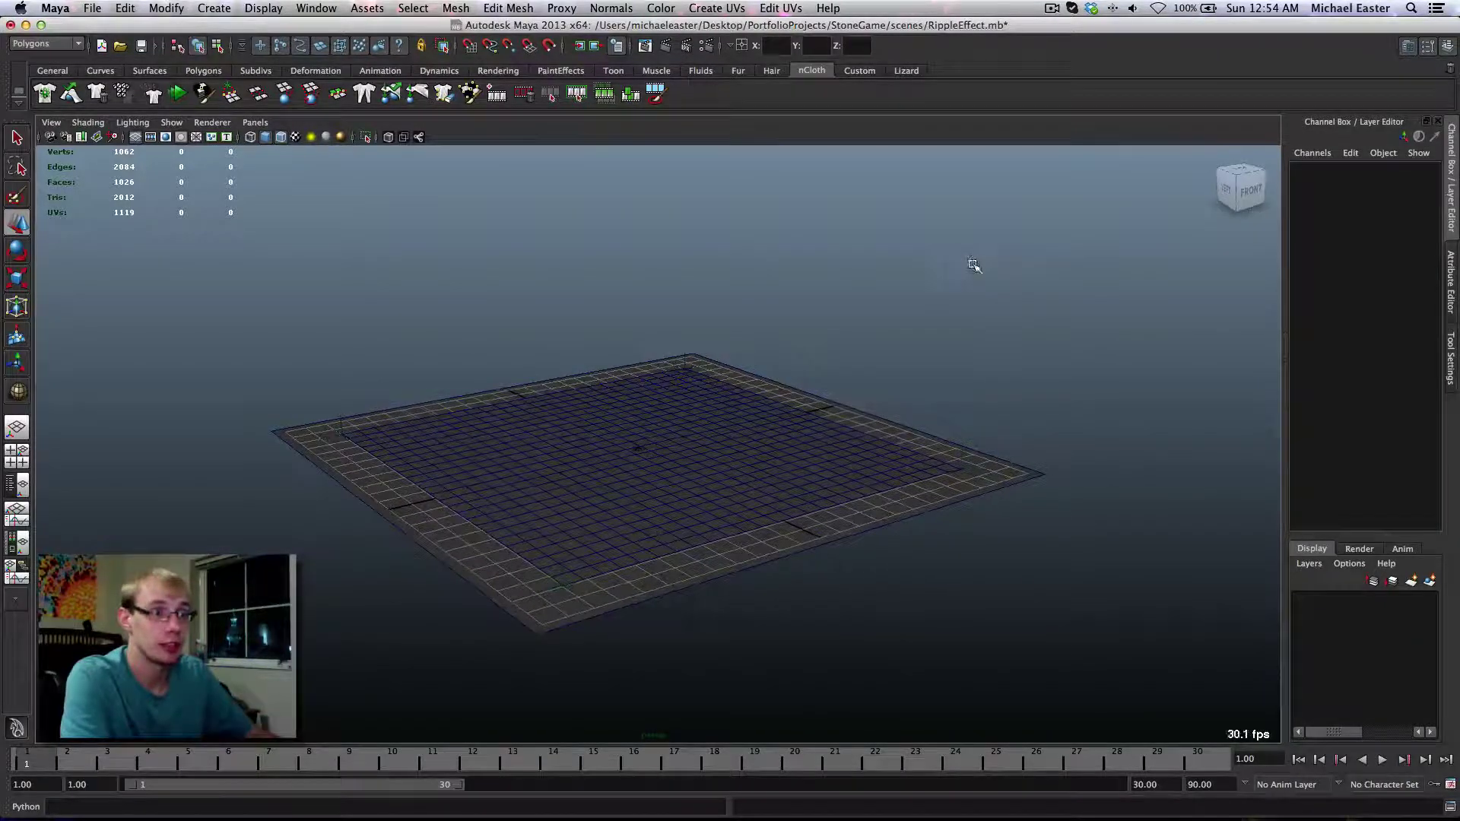